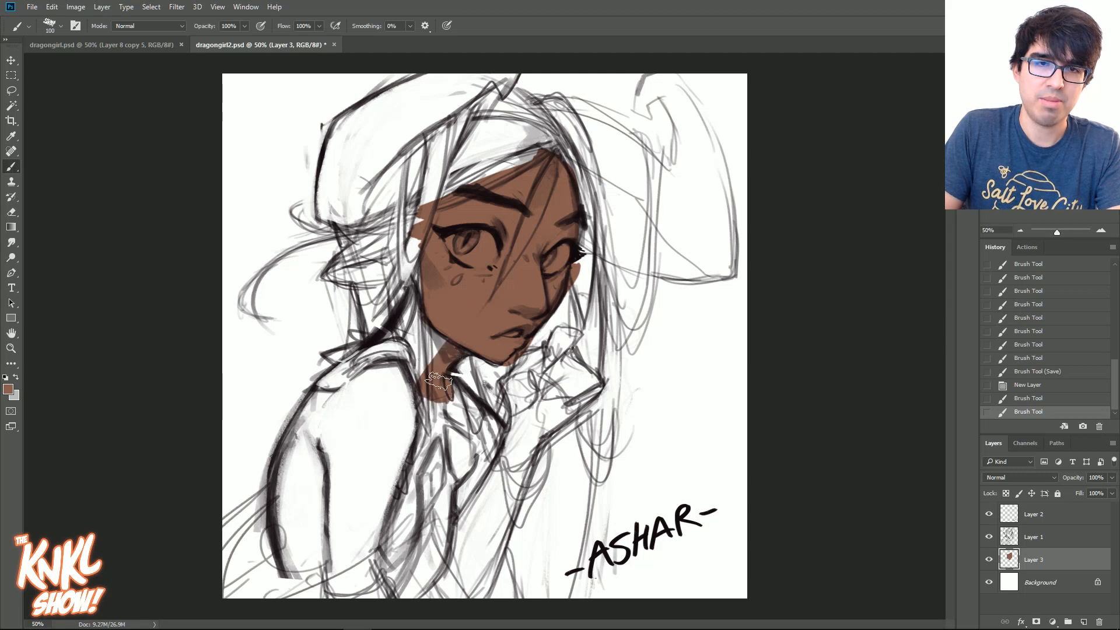
Paint the flat brown skin colour over the character's neck, shoulder and upper arm on Layer 3.
key(bracketright)
mouse_move(341, 399)
mouse_down()
mouse_move(395, 424)
mouse_move(402, 378)
mouse_move(359, 563)
mouse_move(372, 388)
mouse_move(337, 432)
mouse_move(325, 480)
mouse_move(339, 545)
mouse_move(309, 557)
mouse_move(292, 545)
mouse_move(348, 400)
mouse_up()
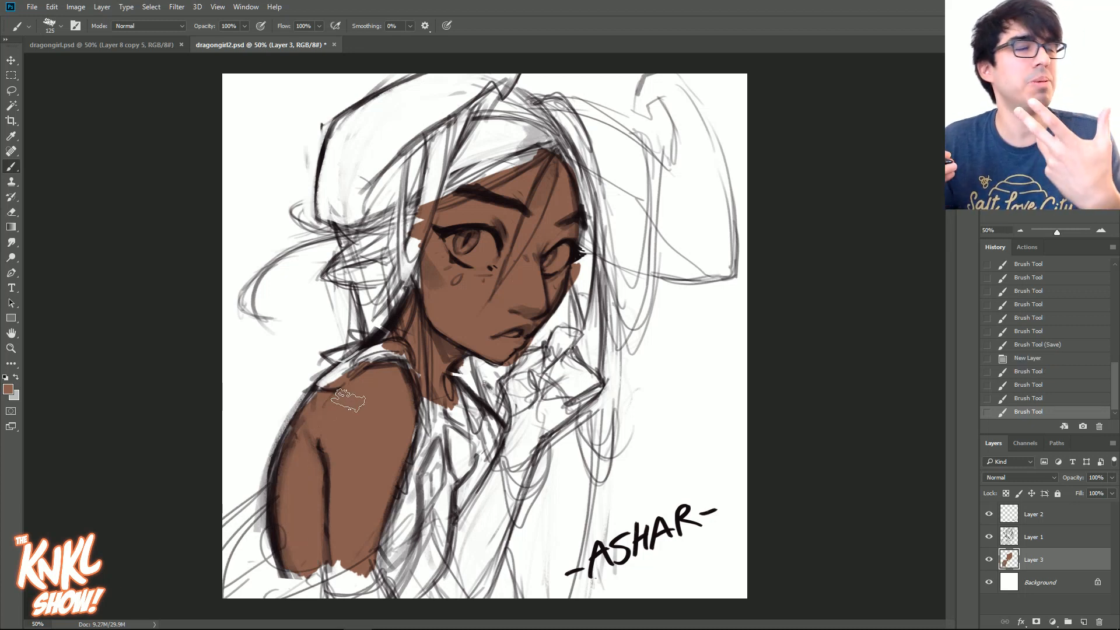
Brush light orange #d37b5c highlights onto the upper arm, cheek and forehead with a chalk brush.
click(9, 390)
click(885, 262)
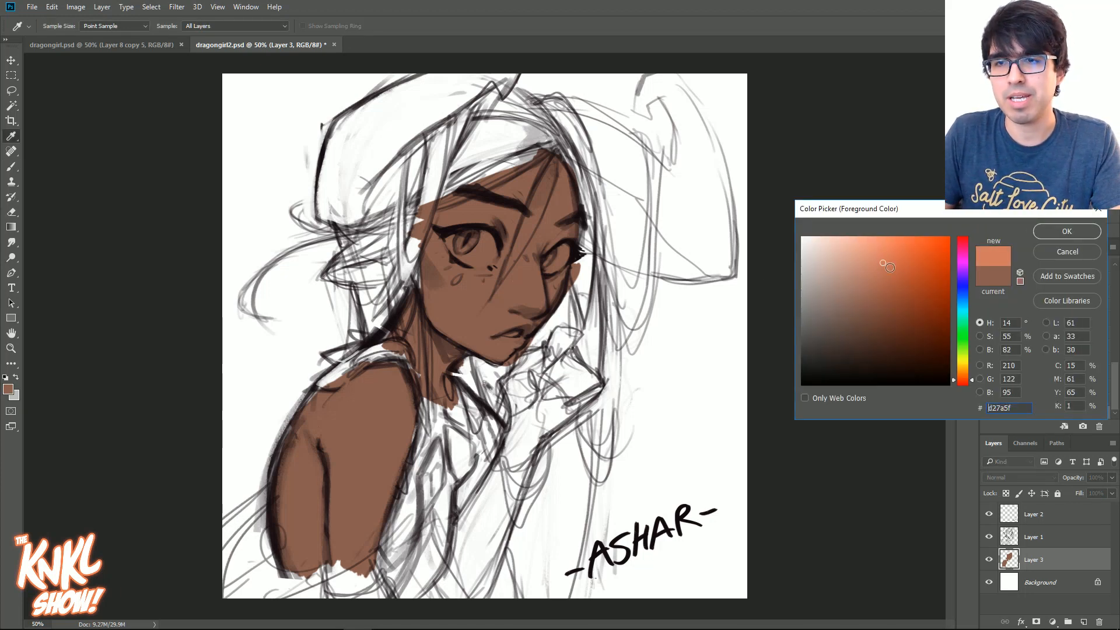
click(1071, 230)
key(b)
right_click(564, 408)
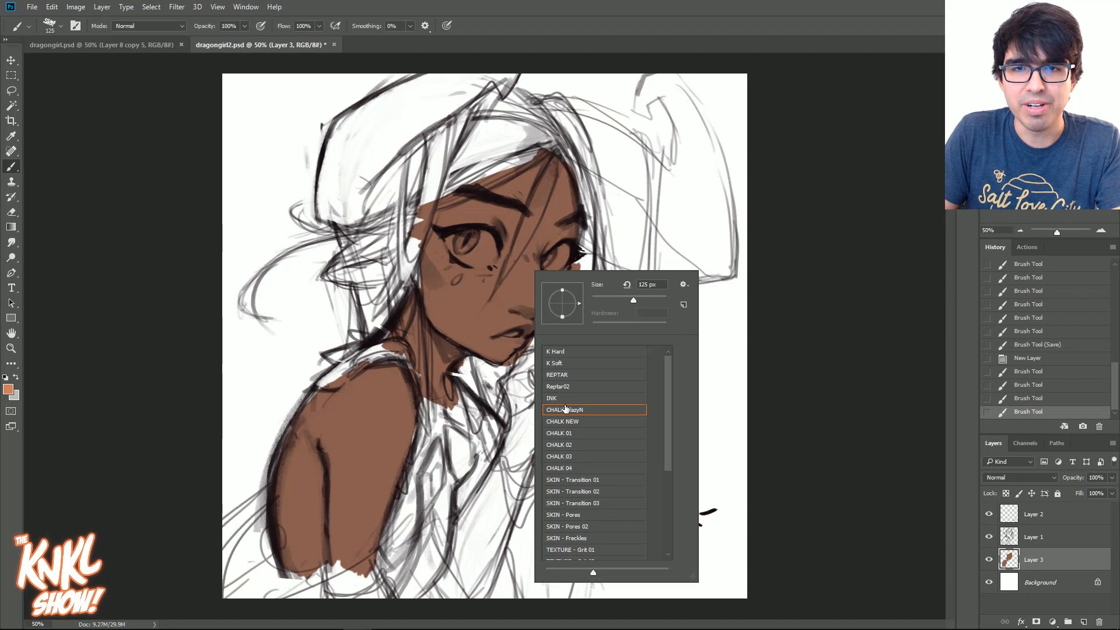
double_click(572, 418)
drag(379, 380, 360, 528)
drag(446, 287, 458, 279)
key([)
drag(513, 207, 554, 176)
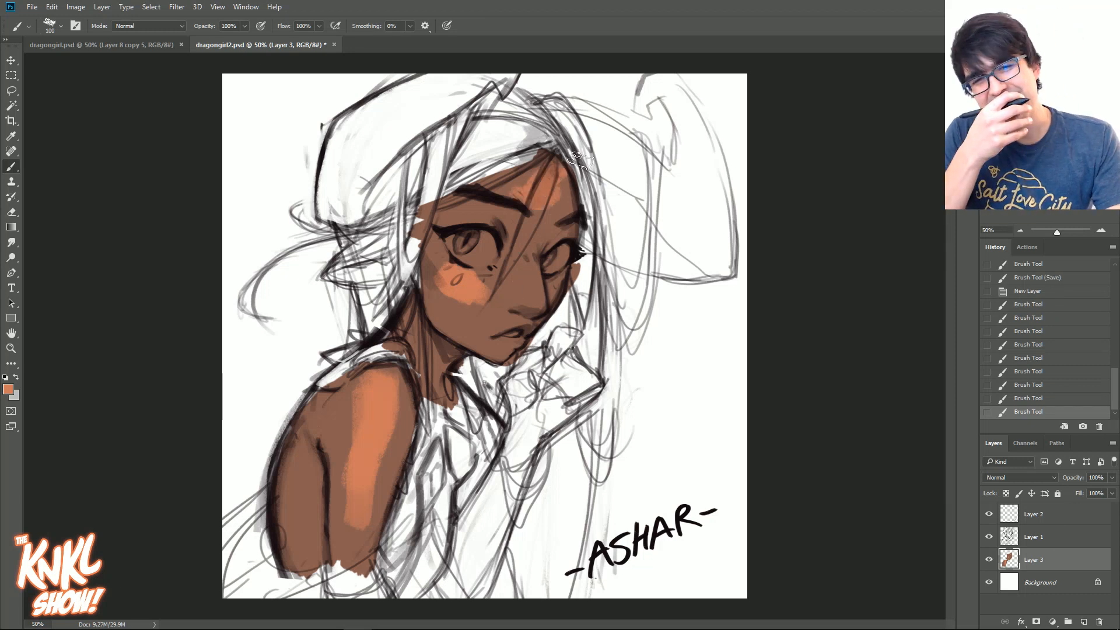
Paint over the cheek, forehead and shoulder highlights with a bright, highly saturated orange.
click(9, 389)
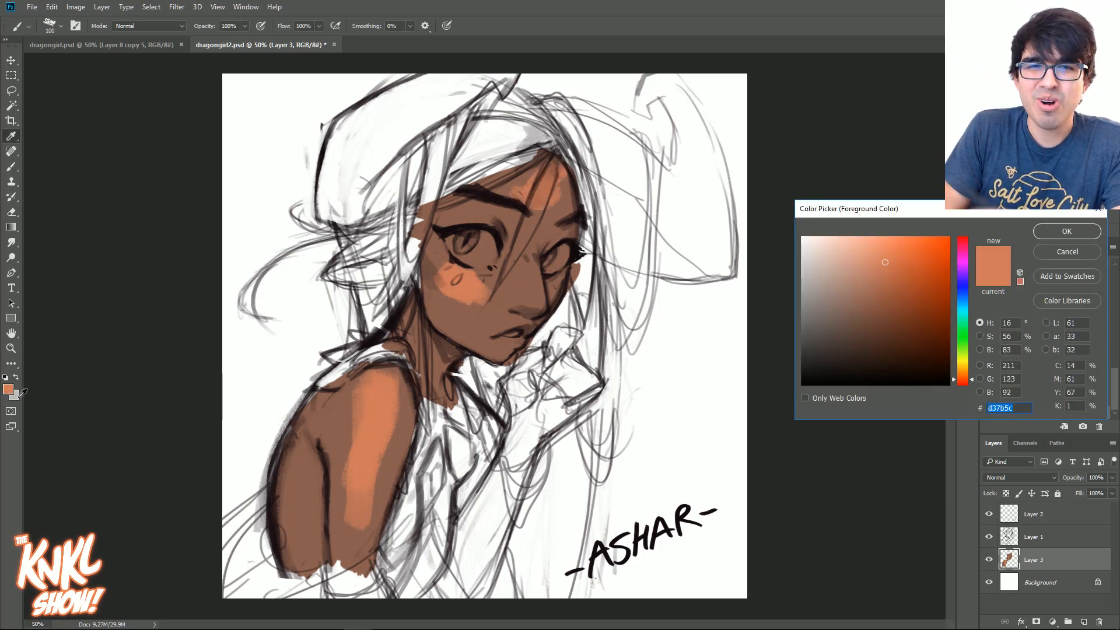
click(930, 244)
drag(930, 244, 942, 236)
click(1067, 232)
key(b)
drag(434, 263, 487, 302)
drag(560, 169, 542, 198)
key(bracketright)
mouse_move(348, 429)
mouse_down()
mouse_move(376, 382)
mouse_move(376, 467)
mouse_up()
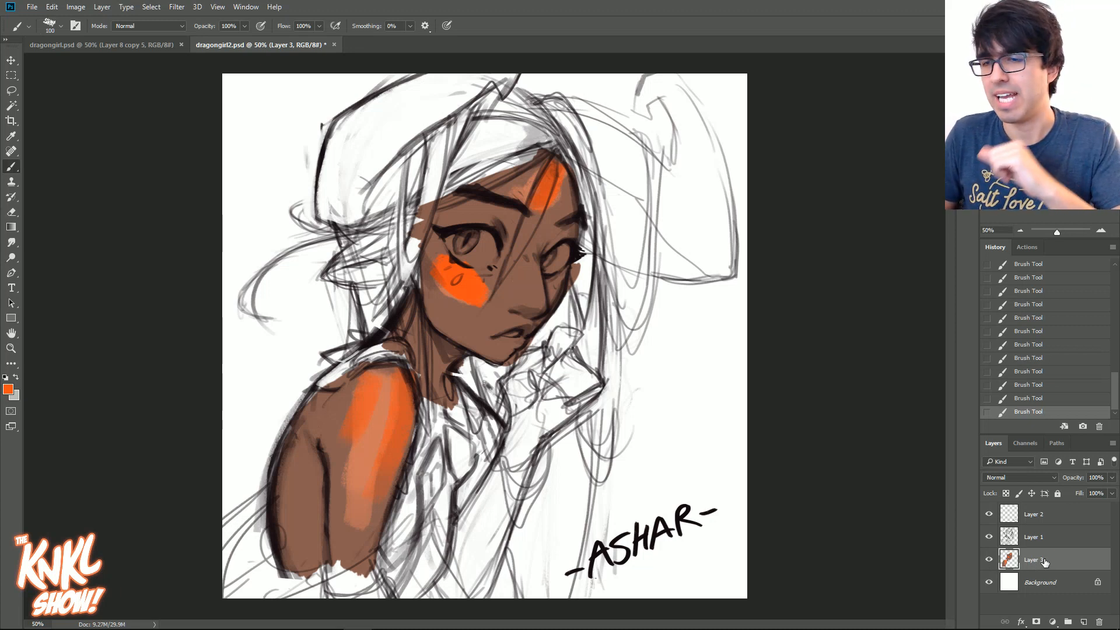
Delete the skin colour layer, Layer 3, and fill the Background layer with dark grey-purple #5b545d.
drag(1025, 563, 1099, 622)
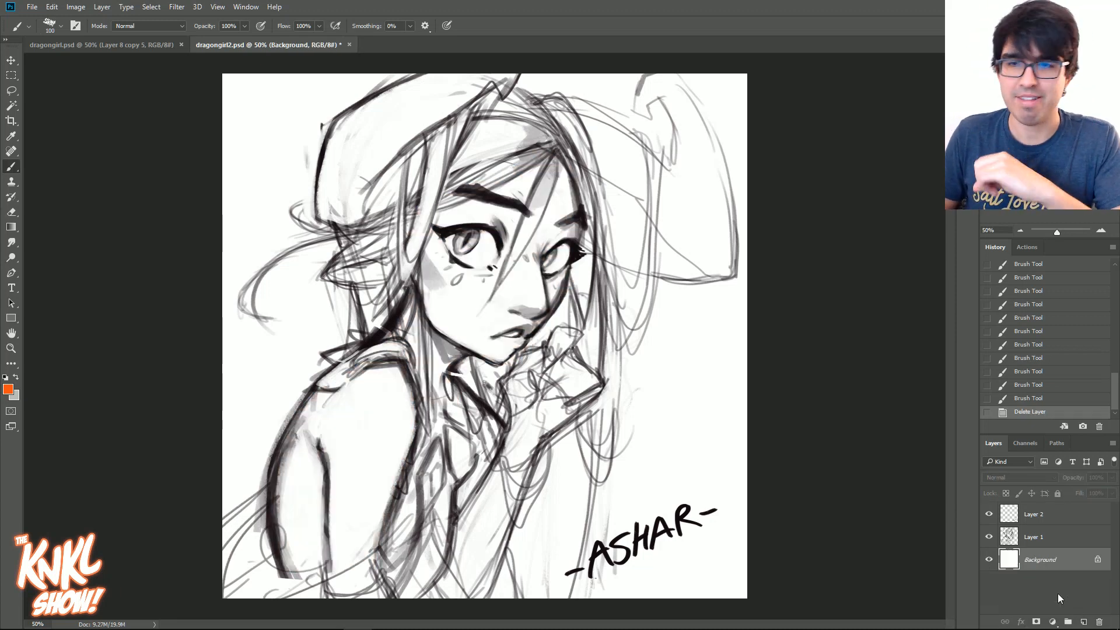
click(16, 377)
click(8, 388)
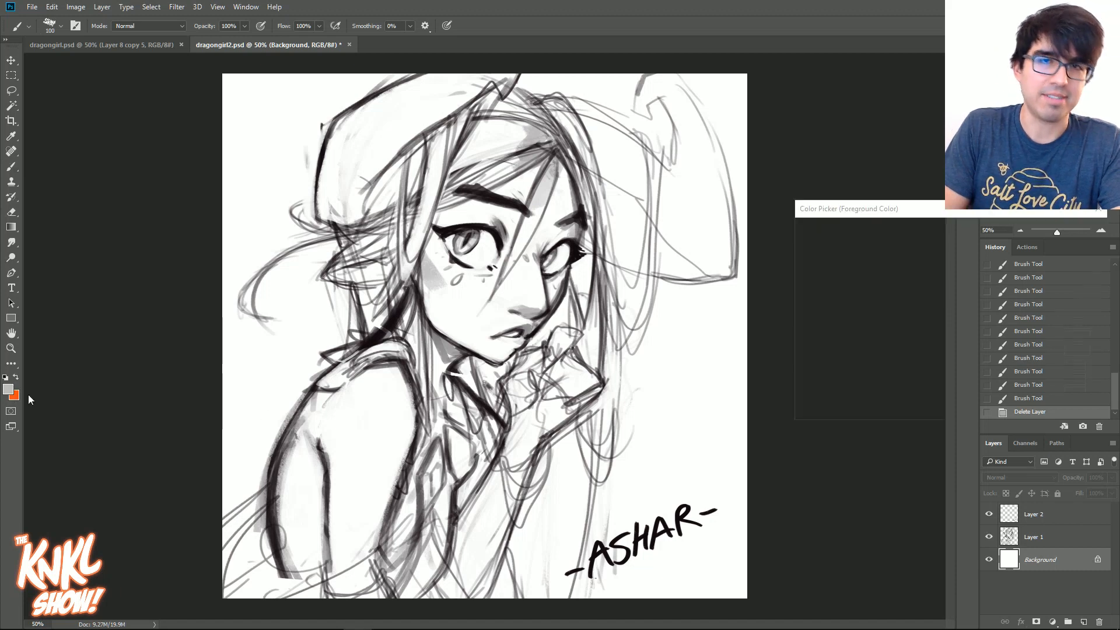
drag(962, 266, 965, 267)
click(816, 331)
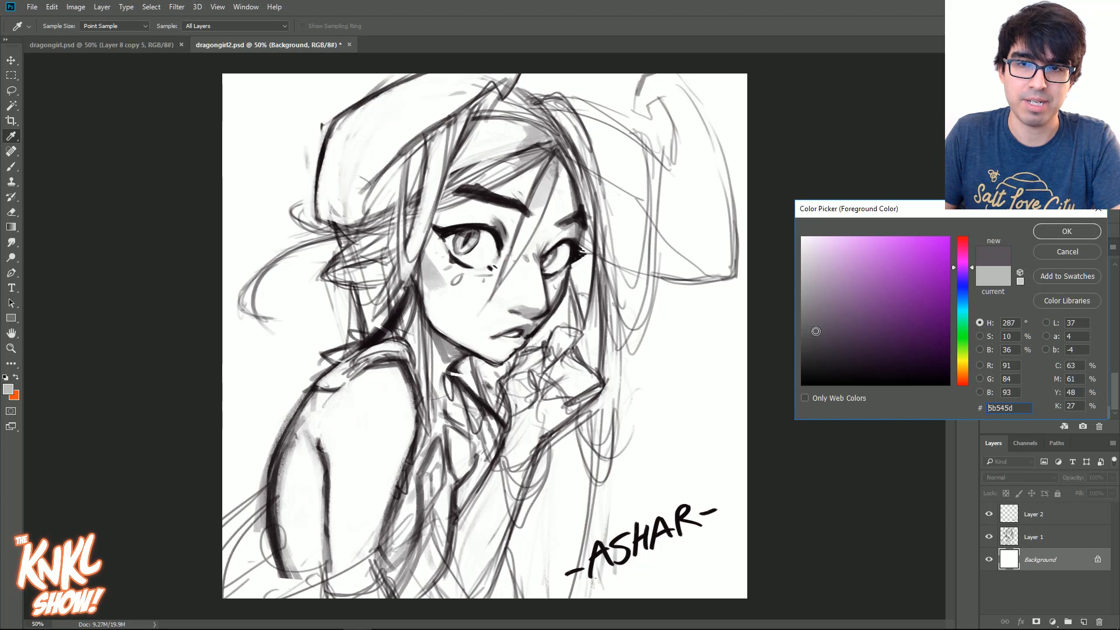
click(1053, 231)
key(b)
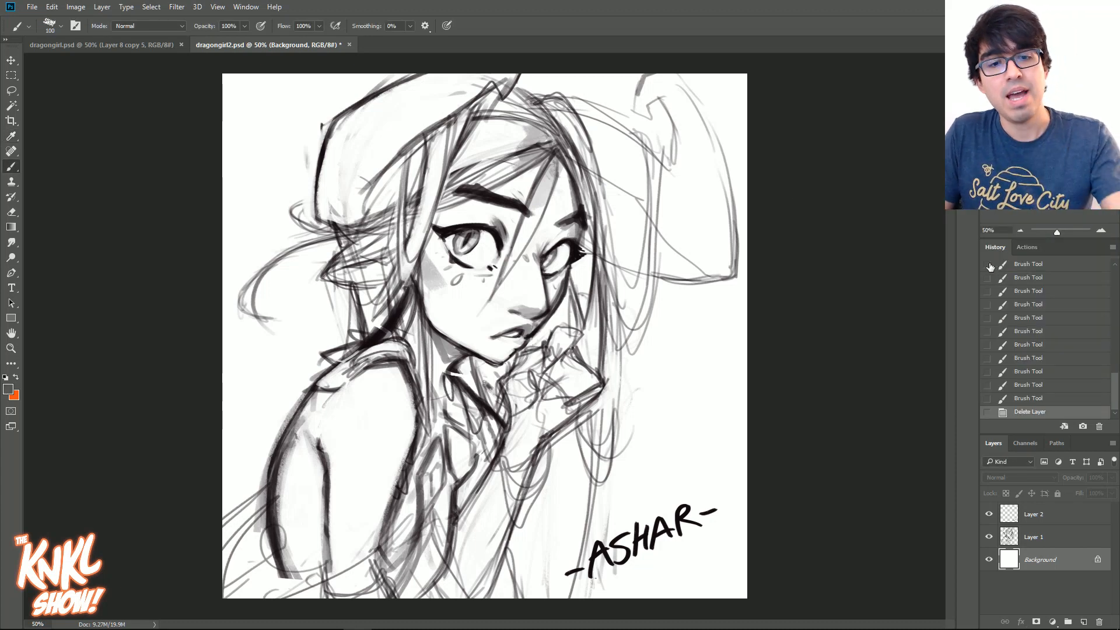
key(alt+BackSpace)
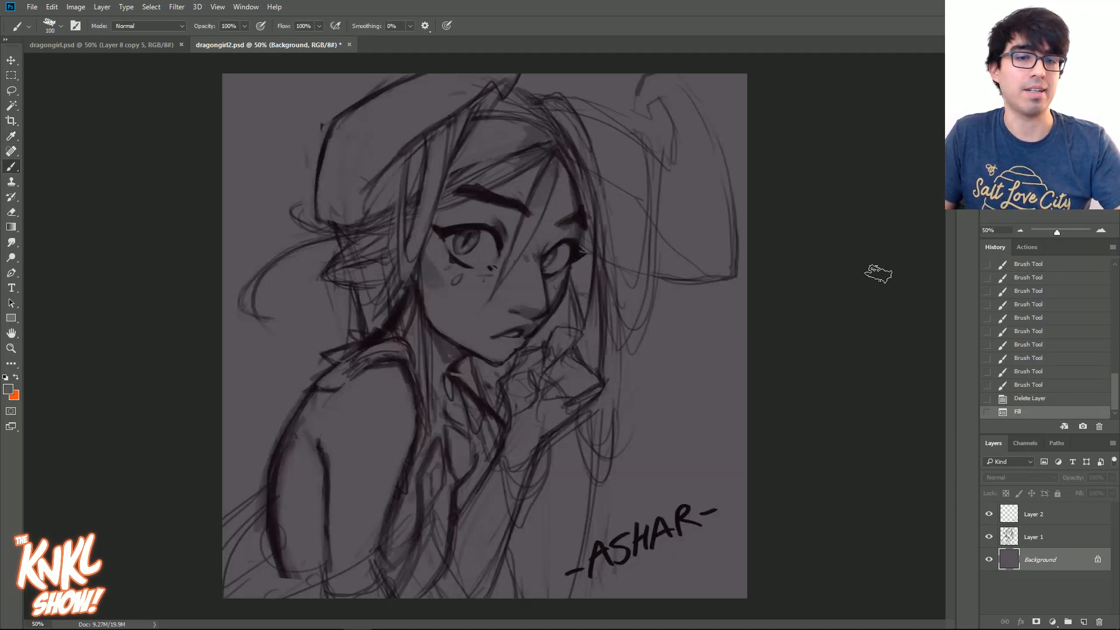
Adjust the Background with Hue/Saturation: lower the lightness to -21, raise the saturation and shift the hue to dark slate blue.
key(ctrl+u)
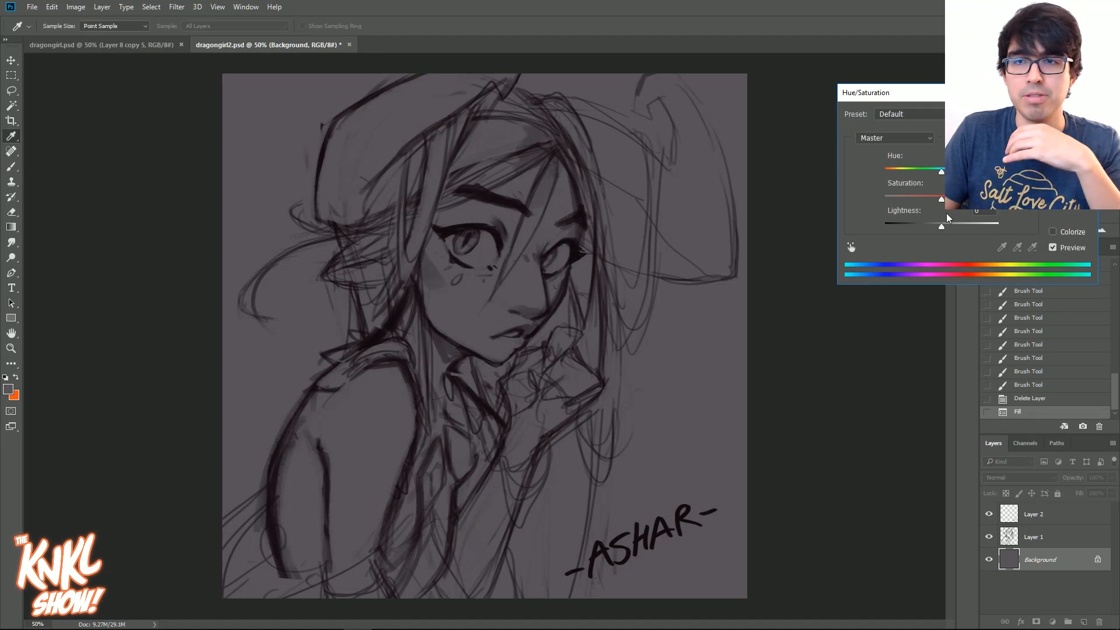
drag(949, 92, 860, 205)
drag(850, 341, 859, 314)
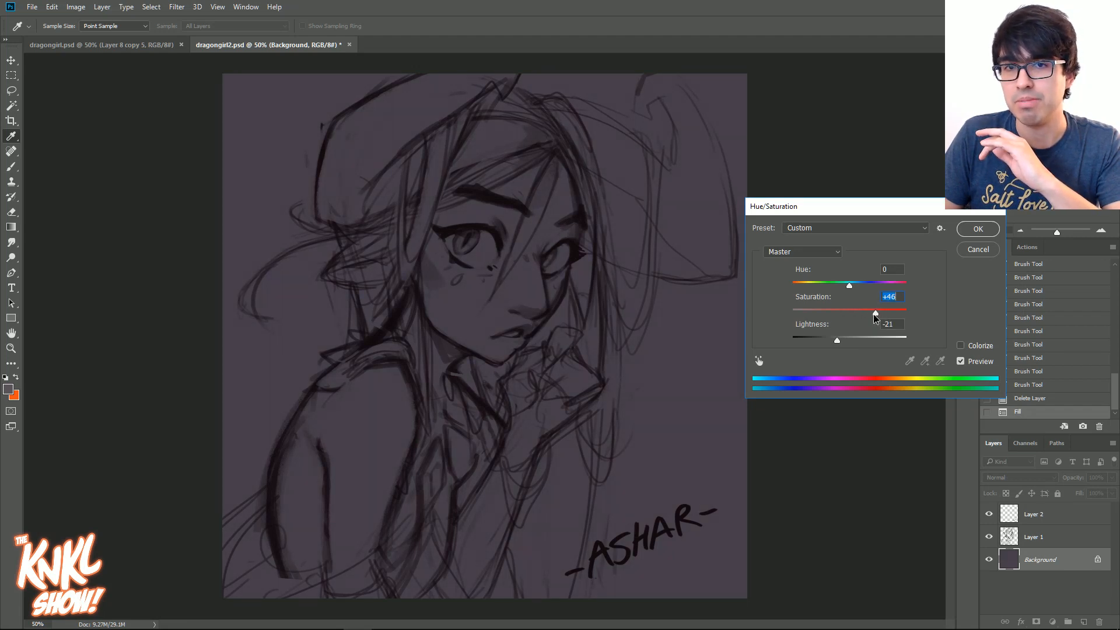
drag(849, 285, 867, 286)
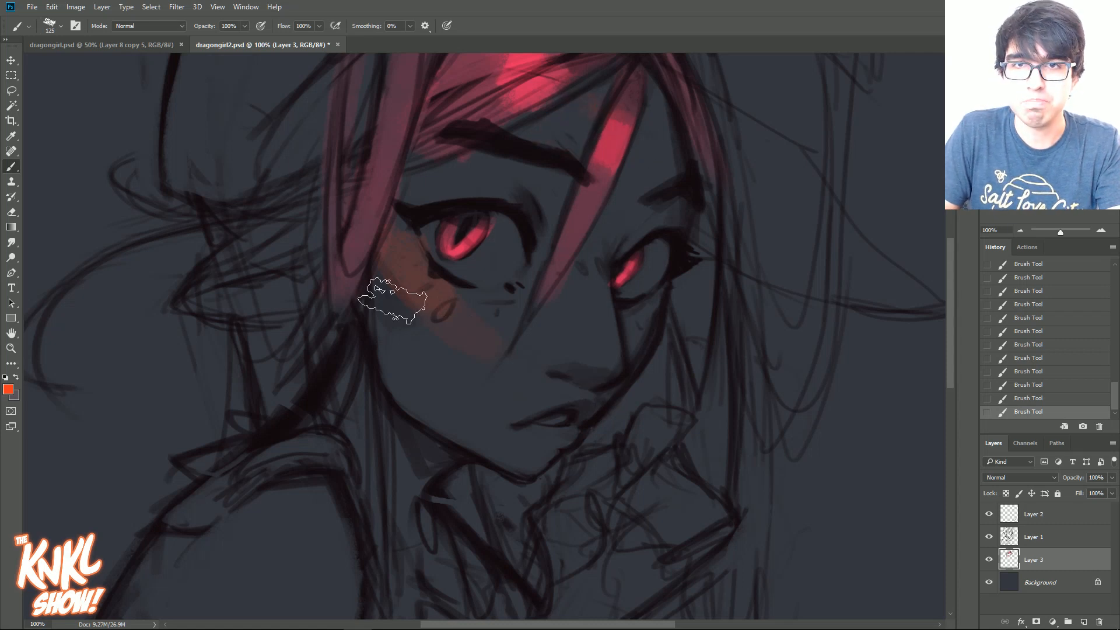
Brush the orange skin colour across the forehead around the eyebrow on Layer 3.
mouse_move(525, 150)
mouse_down()
mouse_move(638, 68)
mouse_move(561, 152)
mouse_move(636, 94)
mouse_up()
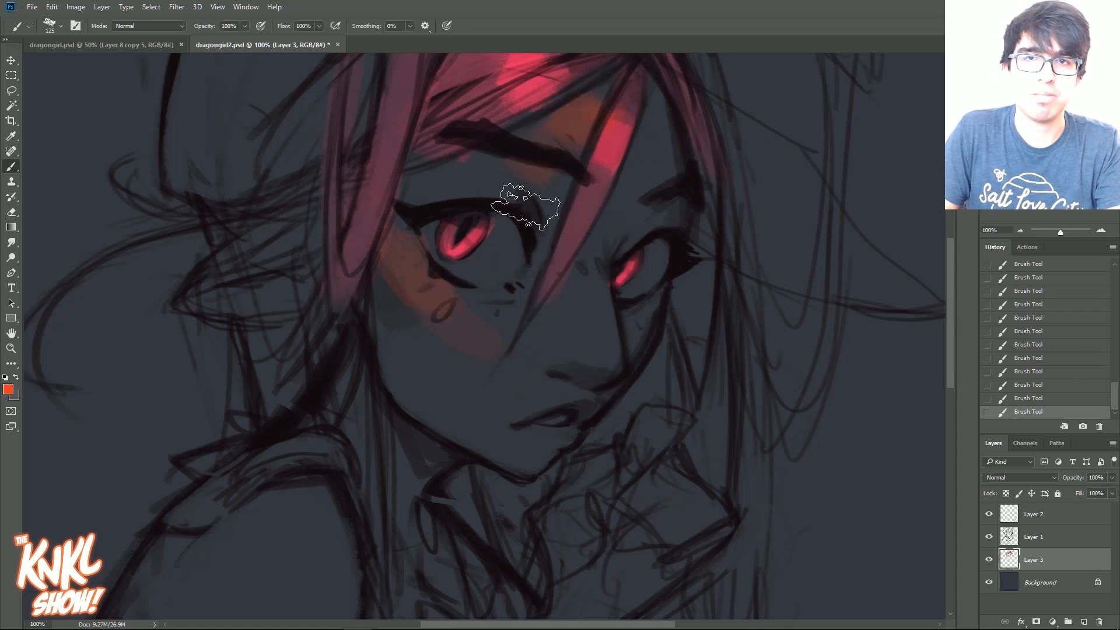
Set the foreground colour to muted red #603e41 and paint it over the brow, eyelid, cheek and nose areas.
click(8, 390)
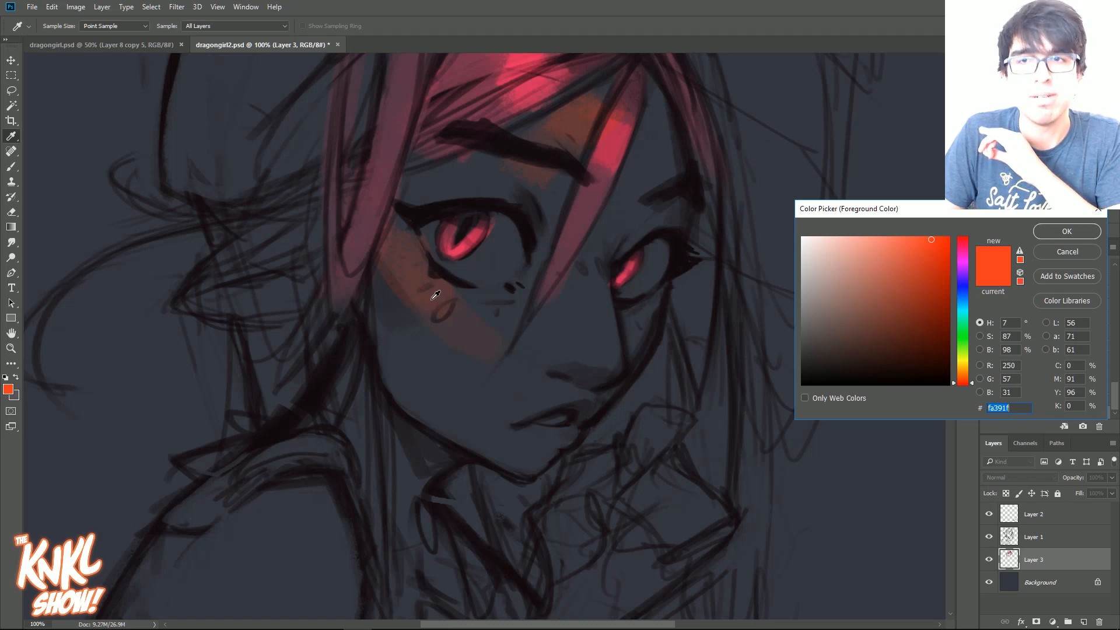
click(435, 296)
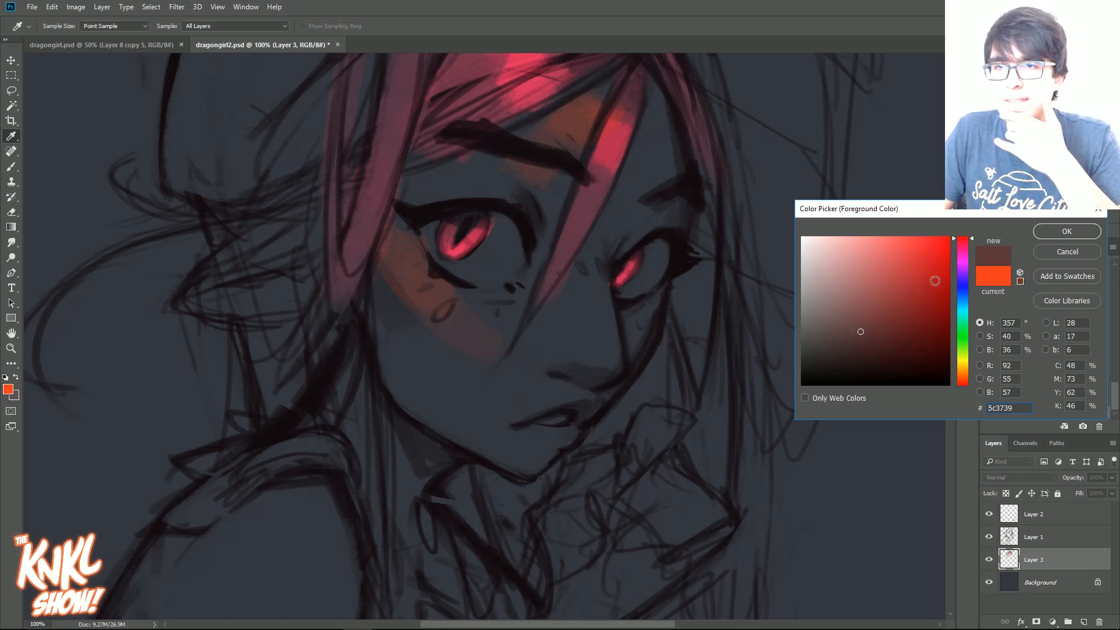
click(972, 238)
drag(972, 248, 975, 239)
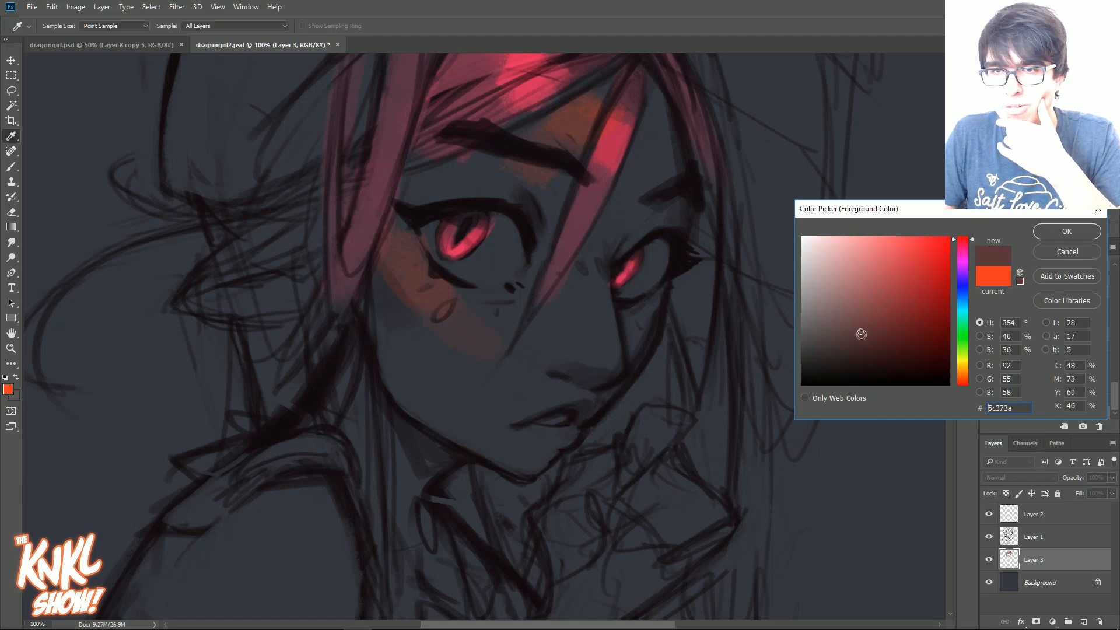
drag(861, 333, 931, 244)
drag(904, 285, 854, 329)
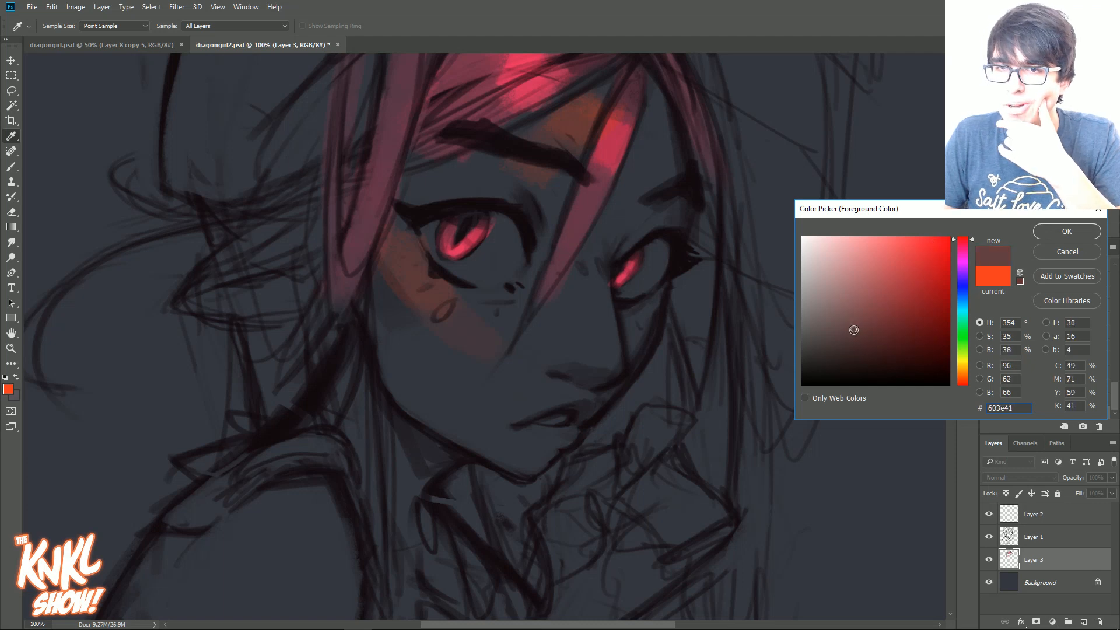
click(1059, 231)
key(b)
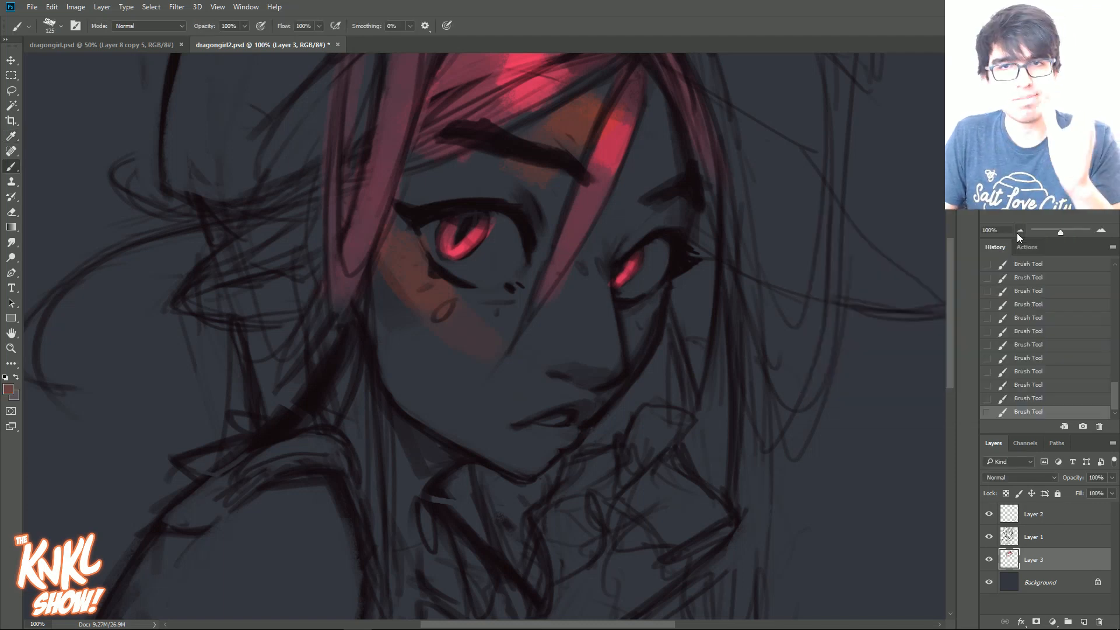
key(bracketleft)
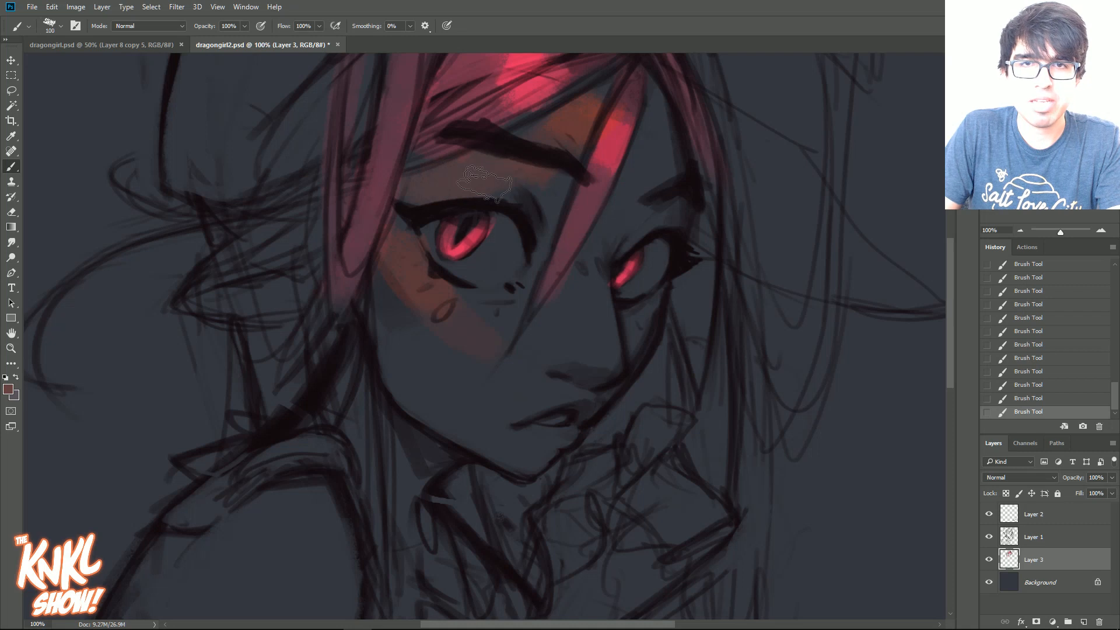
key(bracketright)
key(bracketright)
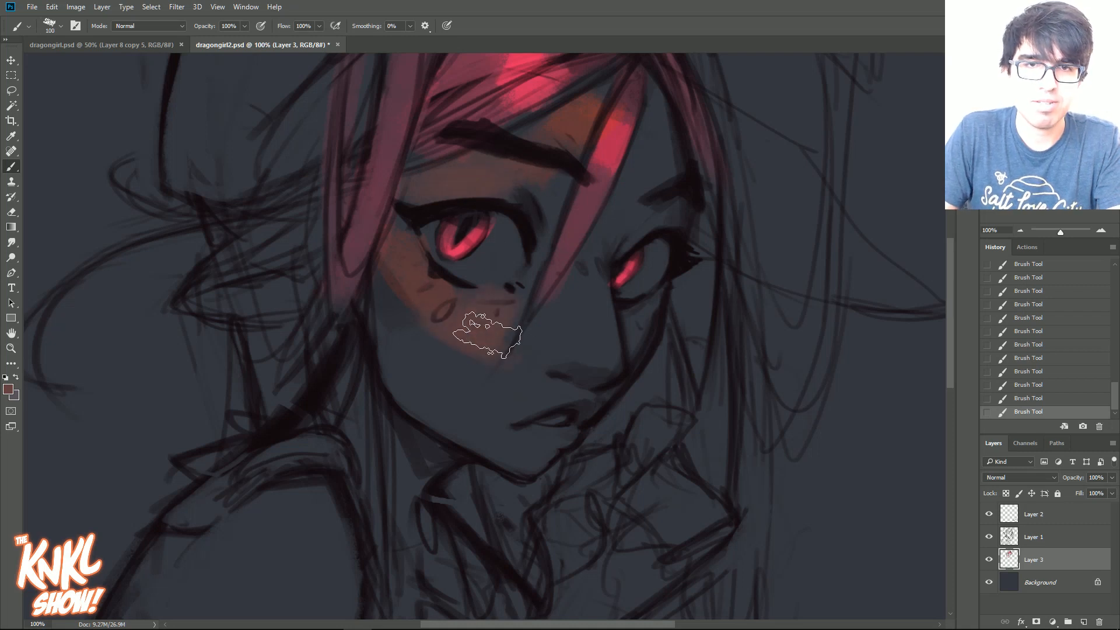
key(bracketleft)
key(bracketleft)
key(ctrl+minus)
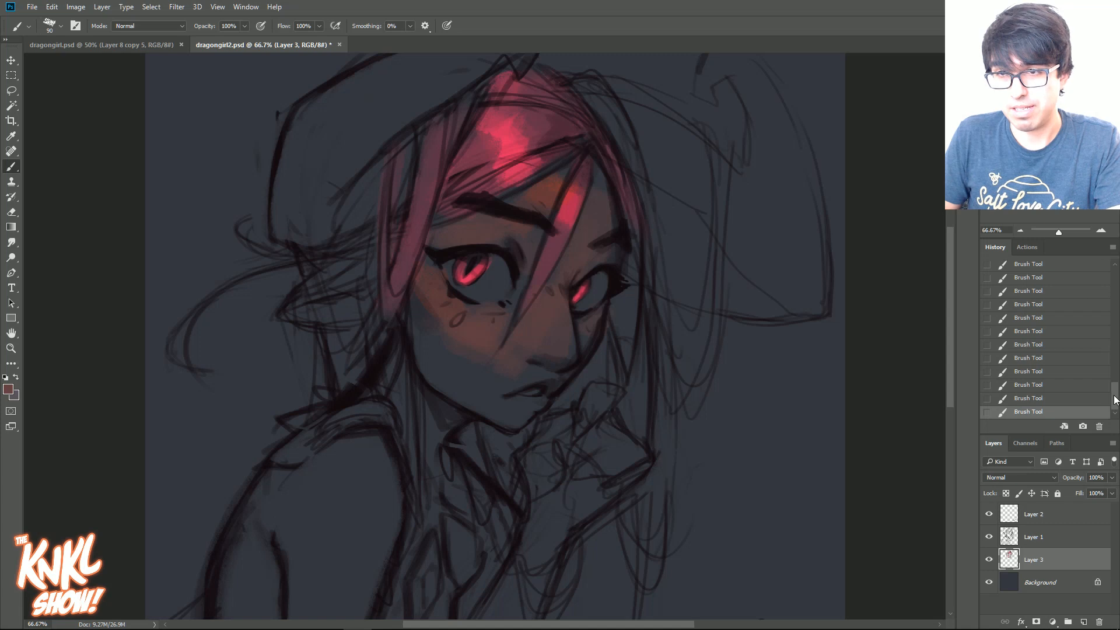
Revert the painting to the state before any skin strokes on the face, keeping the pink hair and eyes.
key(ctrl+alt+z)
key(ctrl+alt+z)
key(ctrl+alt+z)
key(ctrl+alt+z)
key(ctrl+alt+z)
key(ctrl+alt+z)
key(ctrl+alt+z)
key(ctrl+alt+z)
key(ctrl+alt+z)
drag(1115, 378, 1116, 353)
click(1042, 309)
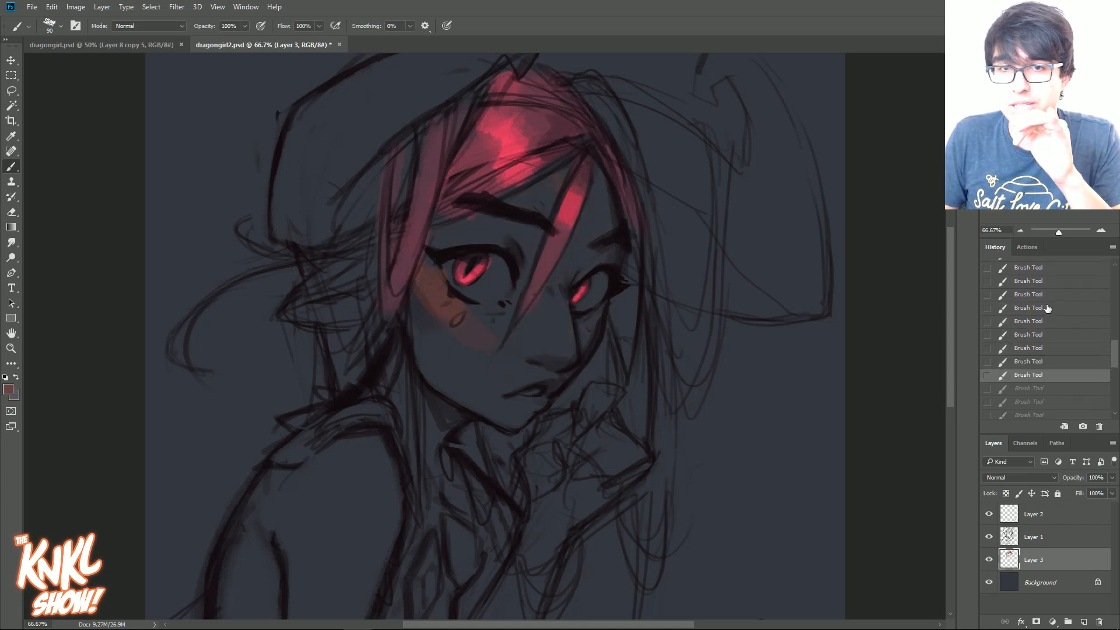
click(1043, 308)
click(1043, 336)
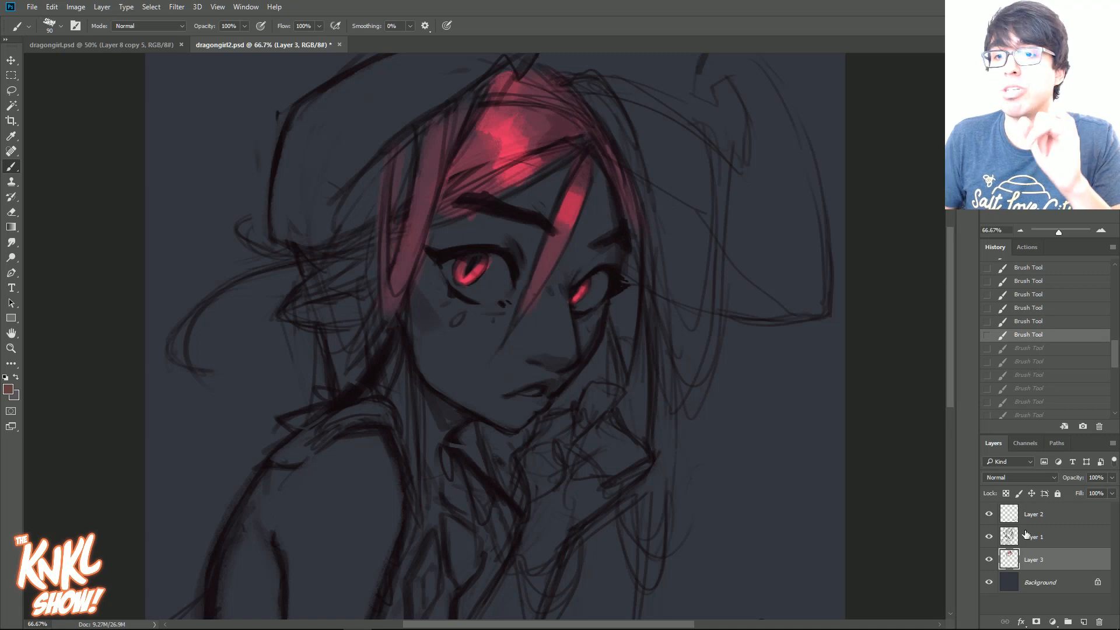
Create a new layer above Layer 3 and paint the face's skin on it in muted reddish tones.
key(ctrl+shift+n)
key(Return)
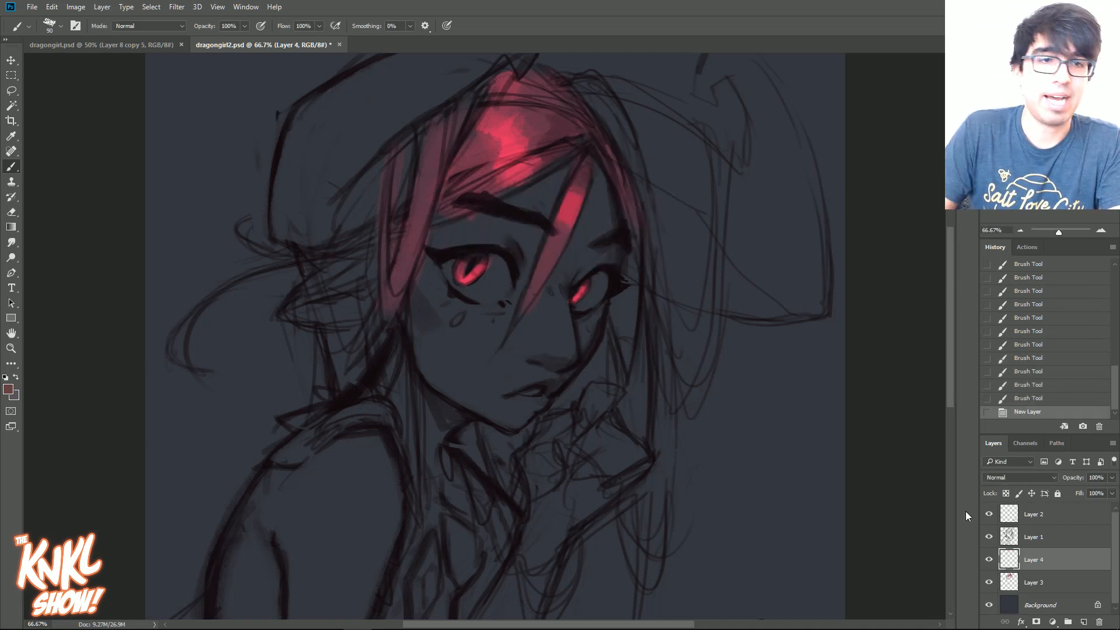
click(8, 389)
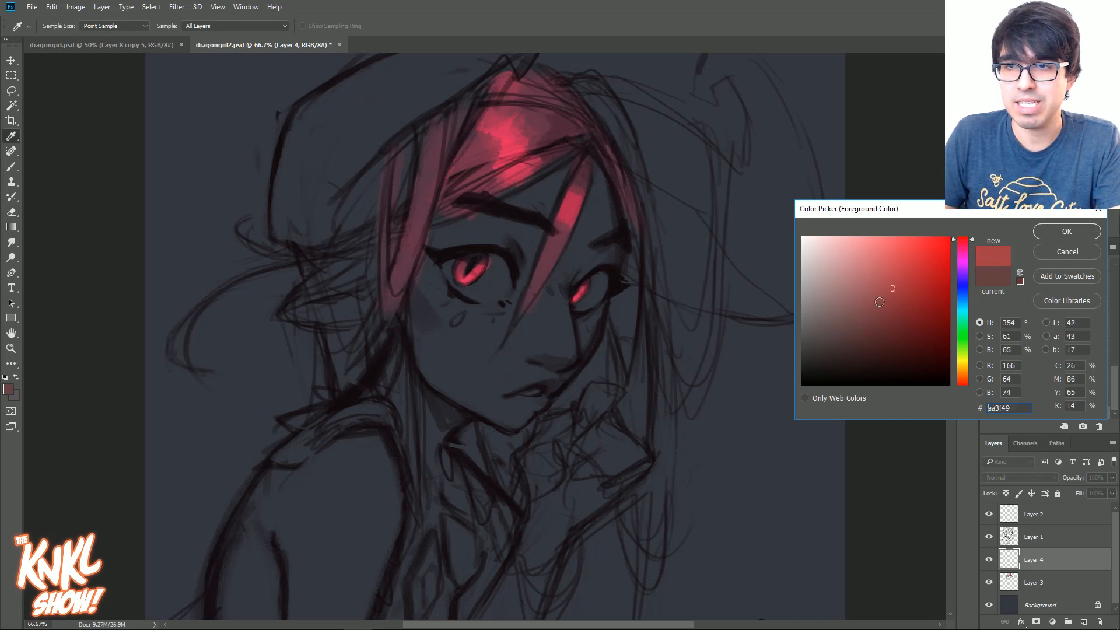
key(Return)
mouse_move(455, 309)
mouse_down()
mouse_move(485, 346)
mouse_move(459, 316)
mouse_move(503, 319)
mouse_move(443, 331)
mouse_move(466, 369)
mouse_move(505, 353)
mouse_up()
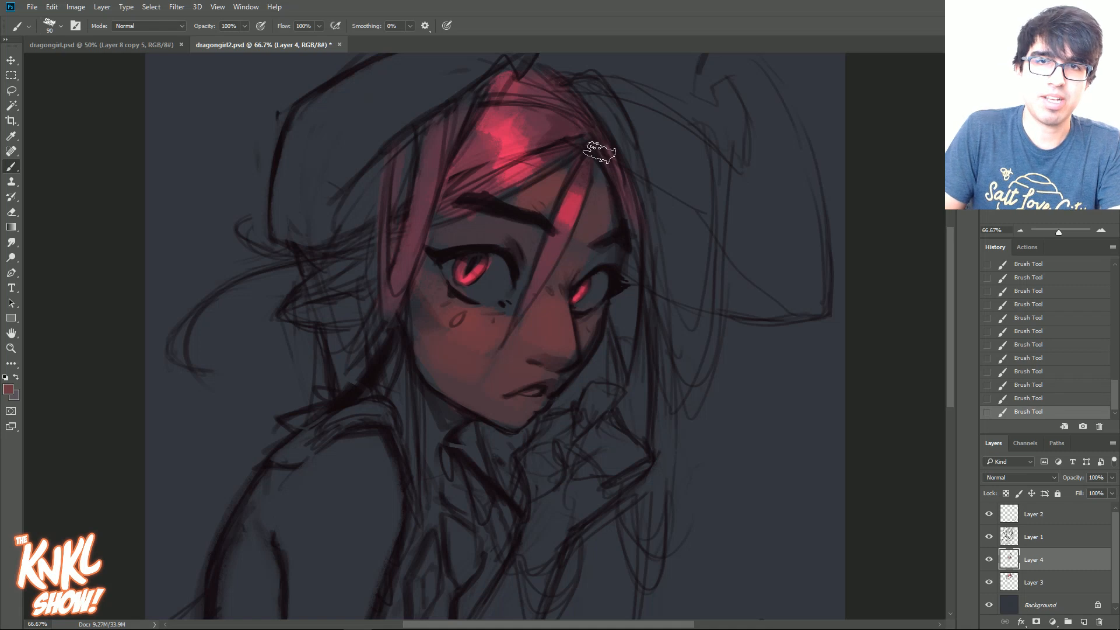
Recolour the hair and eyes on Layer 3 to purple using Hue/Saturation with hue -65 and saturation +17.
click(1028, 582)
click(989, 582)
click(989, 582)
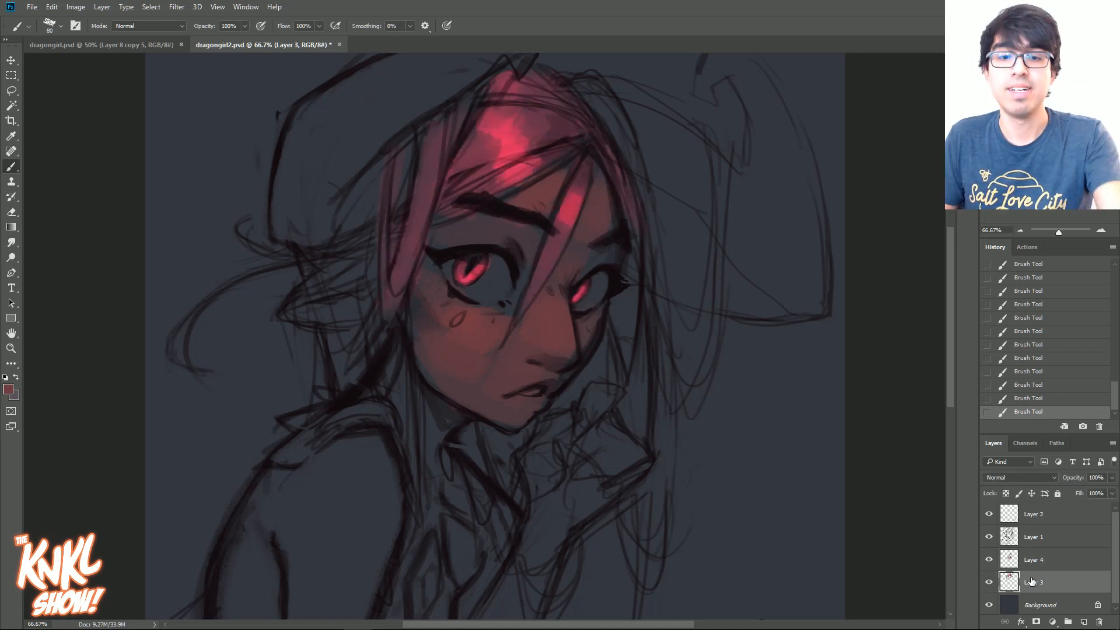
key(ctrl+u)
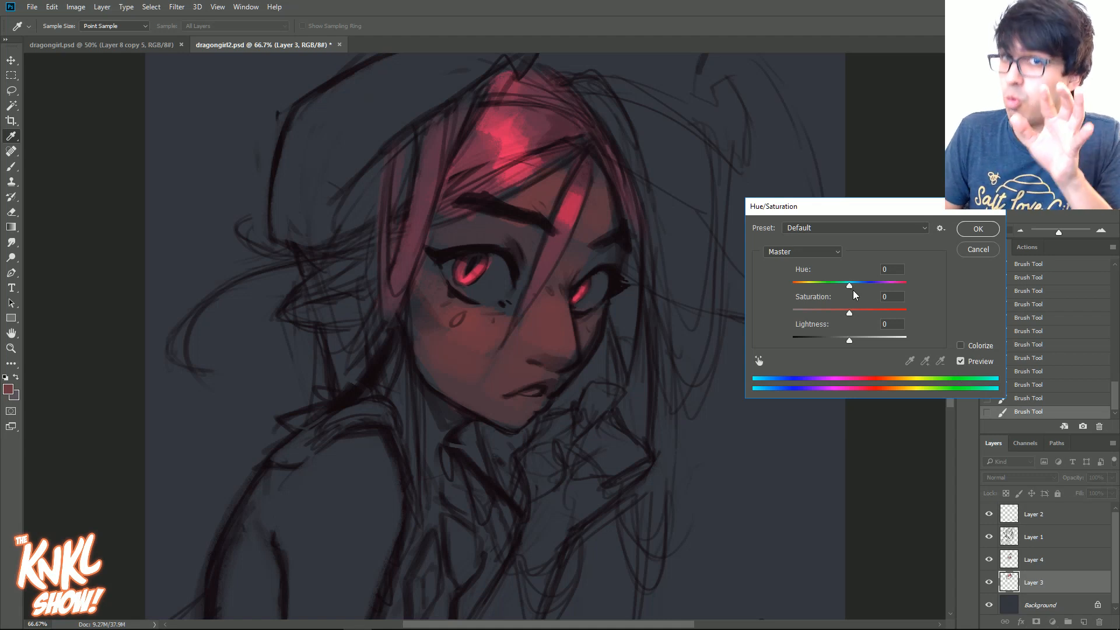
mouse_move(853, 290)
mouse_down()
mouse_move(869, 287)
mouse_move(857, 287)
mouse_up()
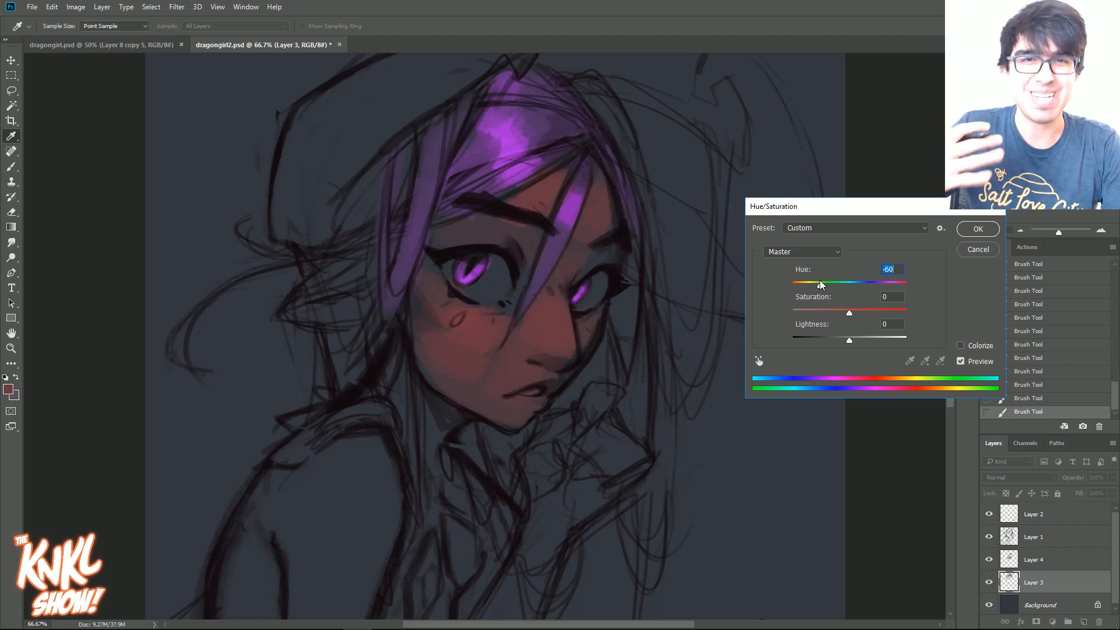
mouse_move(821, 287)
mouse_down()
mouse_move(800, 287)
mouse_move(824, 289)
mouse_up()
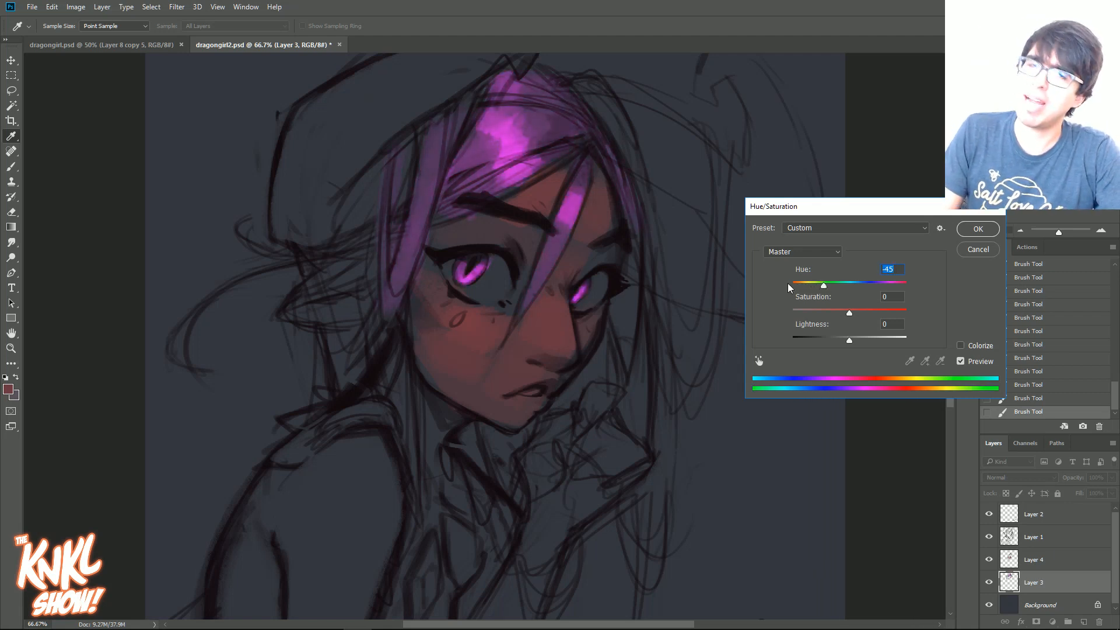
drag(826, 287, 822, 289)
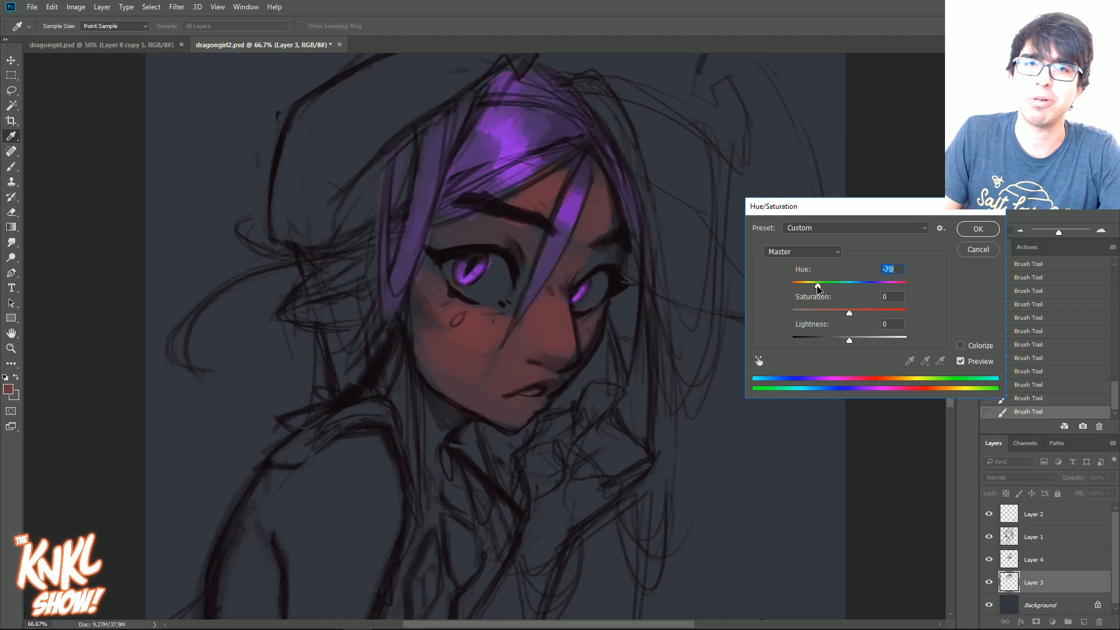
drag(854, 340, 857, 340)
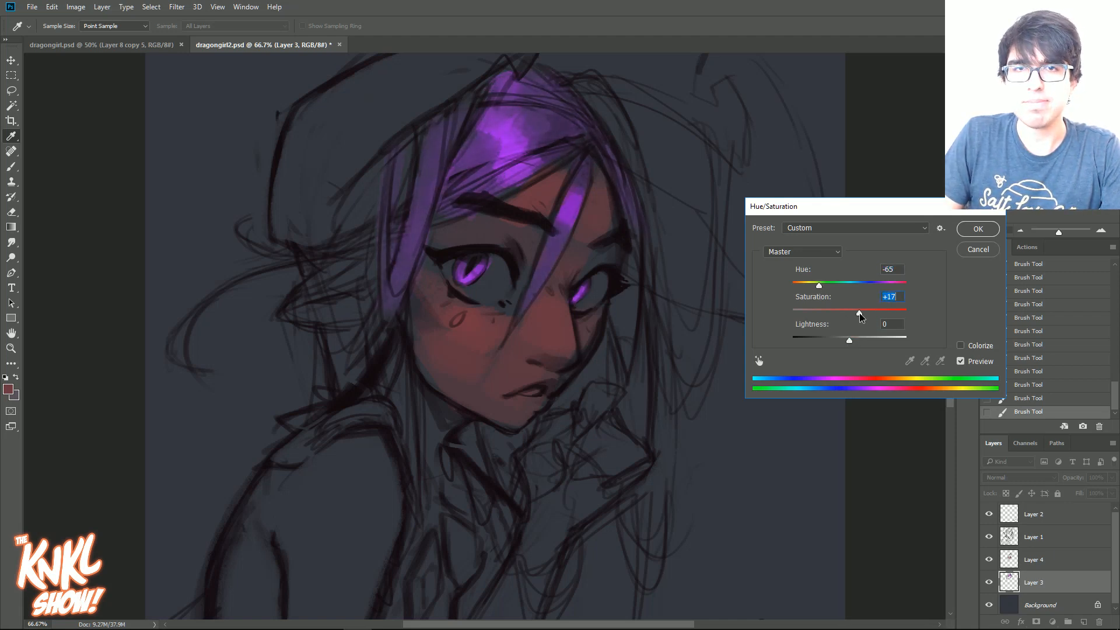
click(979, 229)
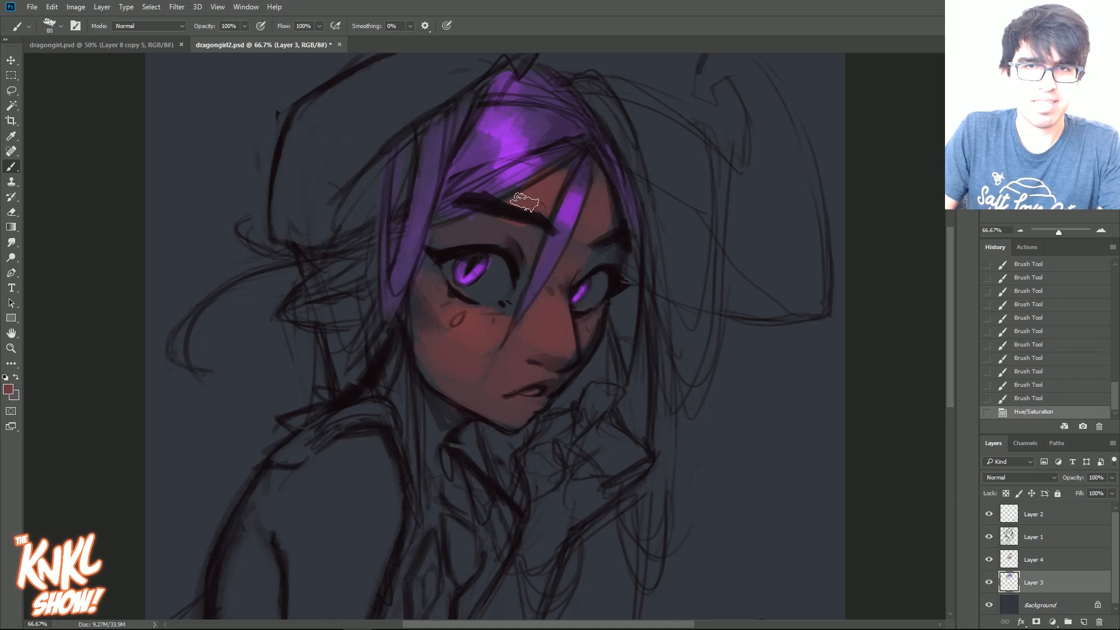
Set the foreground colour to a brighter, more saturated red and make Layer 4 the active layer.
click(8, 389)
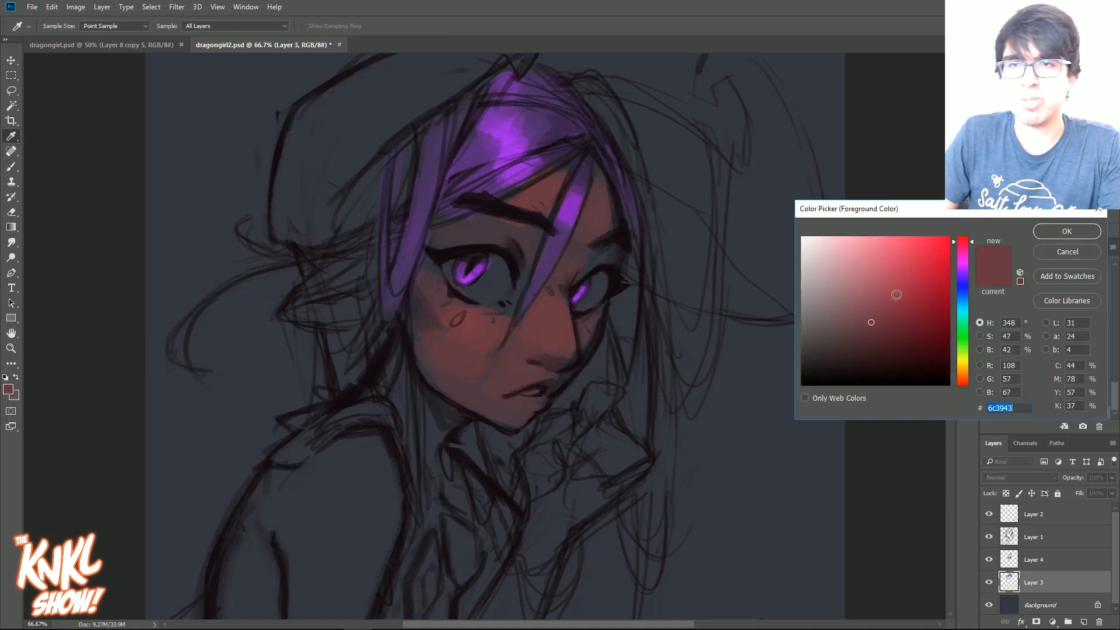
click(904, 278)
click(1059, 236)
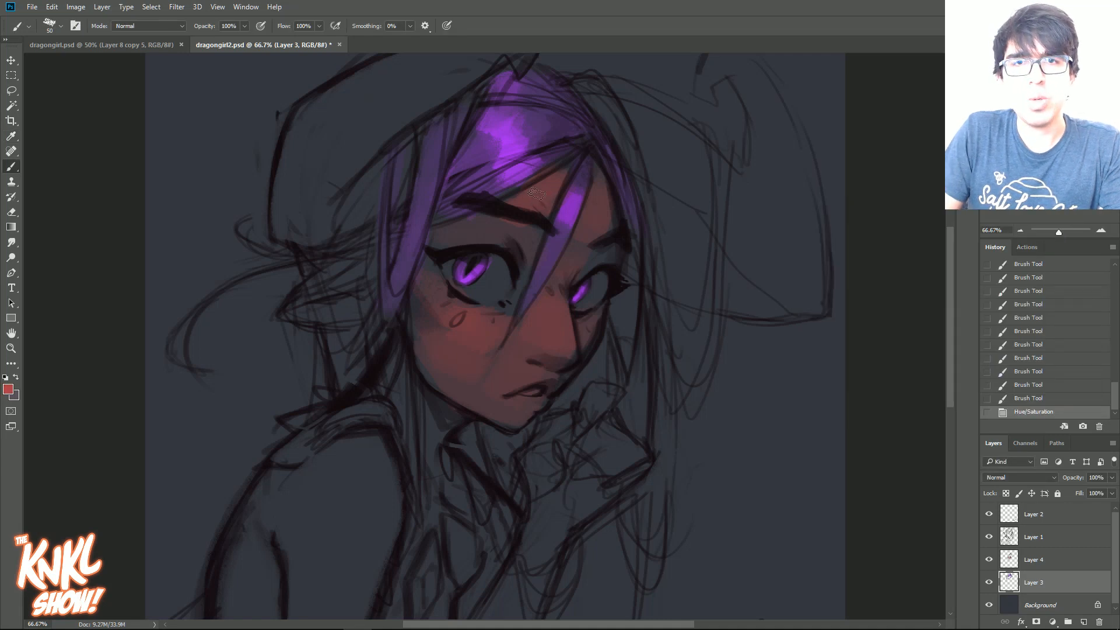
drag(548, 187, 564, 176)
drag(578, 227, 592, 220)
key(alt+])
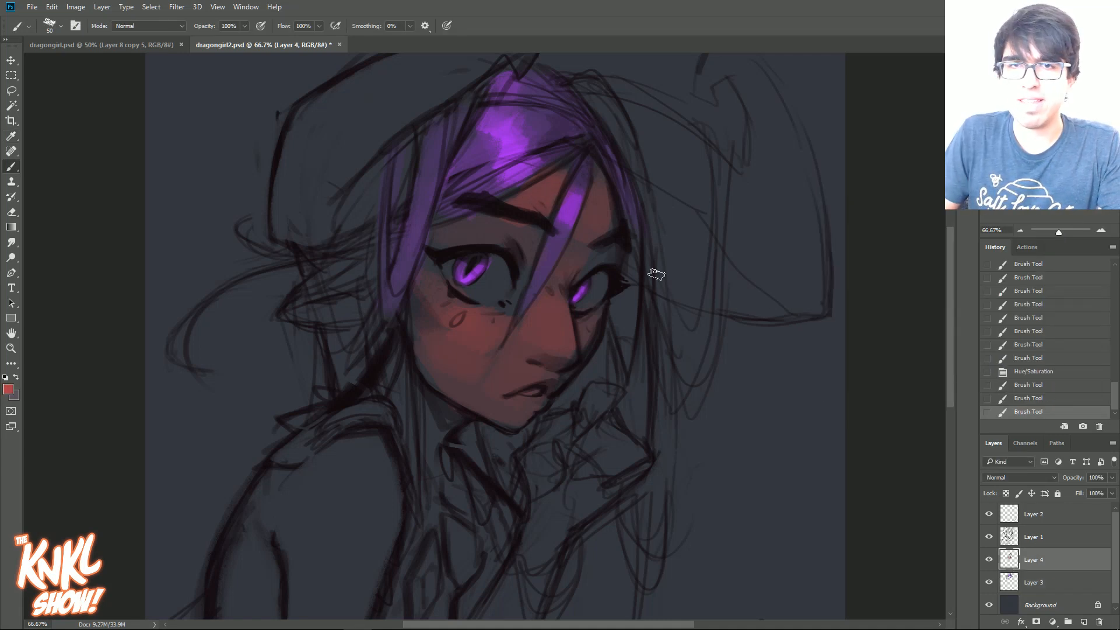
key(ctrl+z)
Paint brighter red light on the forehead, upper cheek and nose of the face on Layer 4.
drag(519, 205, 558, 179)
key(])
key(])
mouse_move(446, 308)
mouse_down()
mouse_move(494, 352)
mouse_move(428, 284)
mouse_move(485, 338)
mouse_up()
mouse_move(424, 271)
mouse_down()
mouse_move(460, 318)
mouse_move(501, 328)
mouse_move(470, 335)
mouse_move(455, 329)
mouse_move(521, 302)
mouse_move(477, 379)
mouse_up()
key(])
key(])
key(])
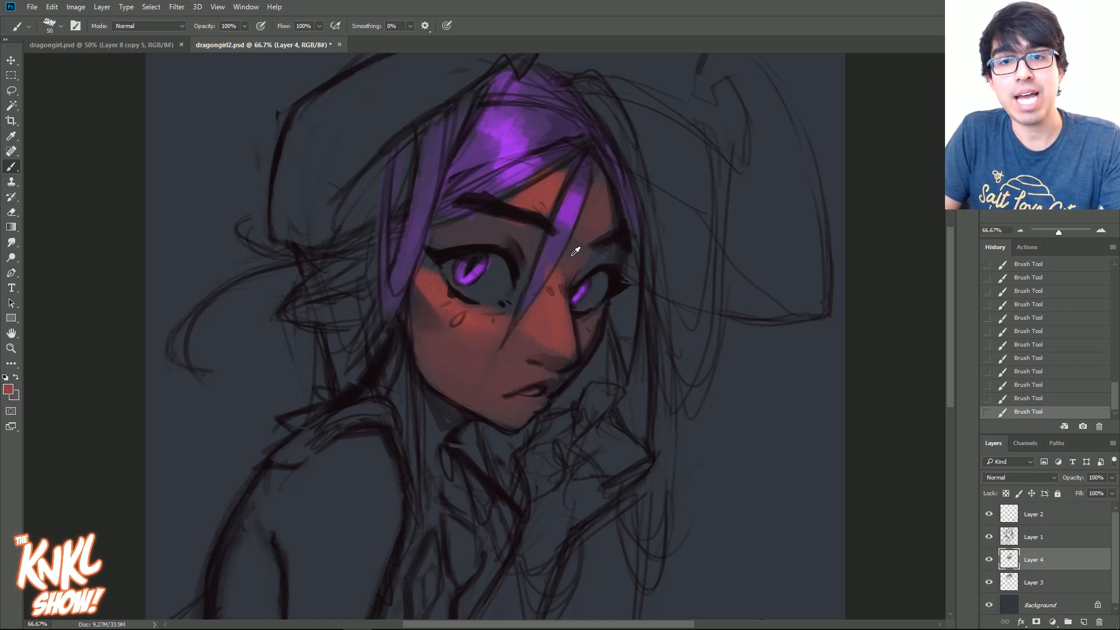
Sample darker skin tones and refine the skin around the brows, eyelids and forehead hair strands with a small brush.
key(bracketleft)
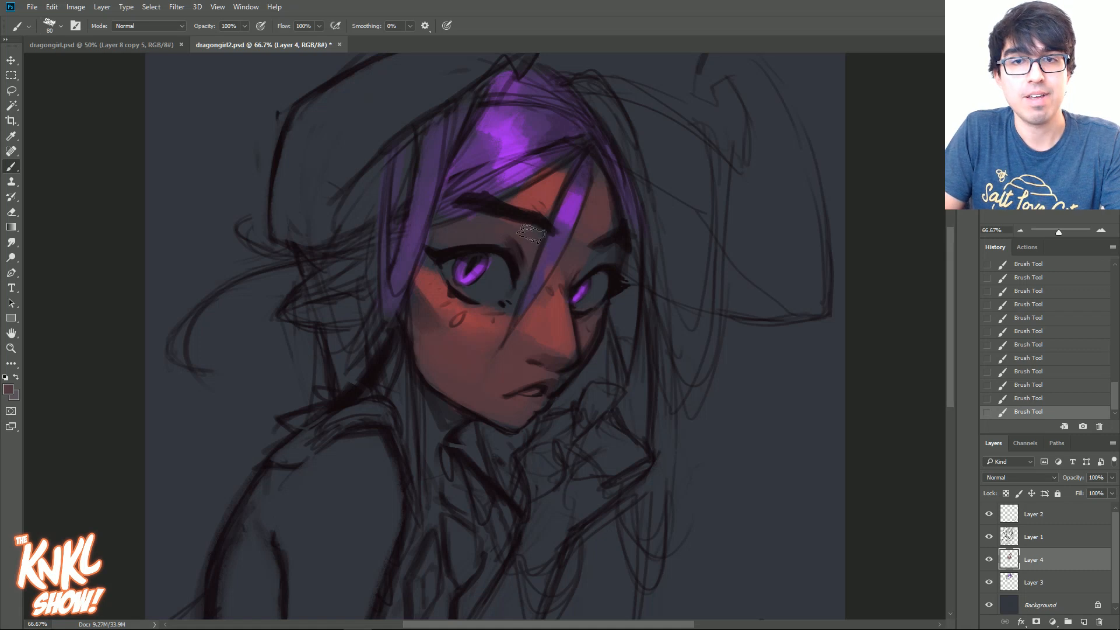
key(bracketleft)
key(bracketleft)
key(bracketleft)
key(bracketleft)
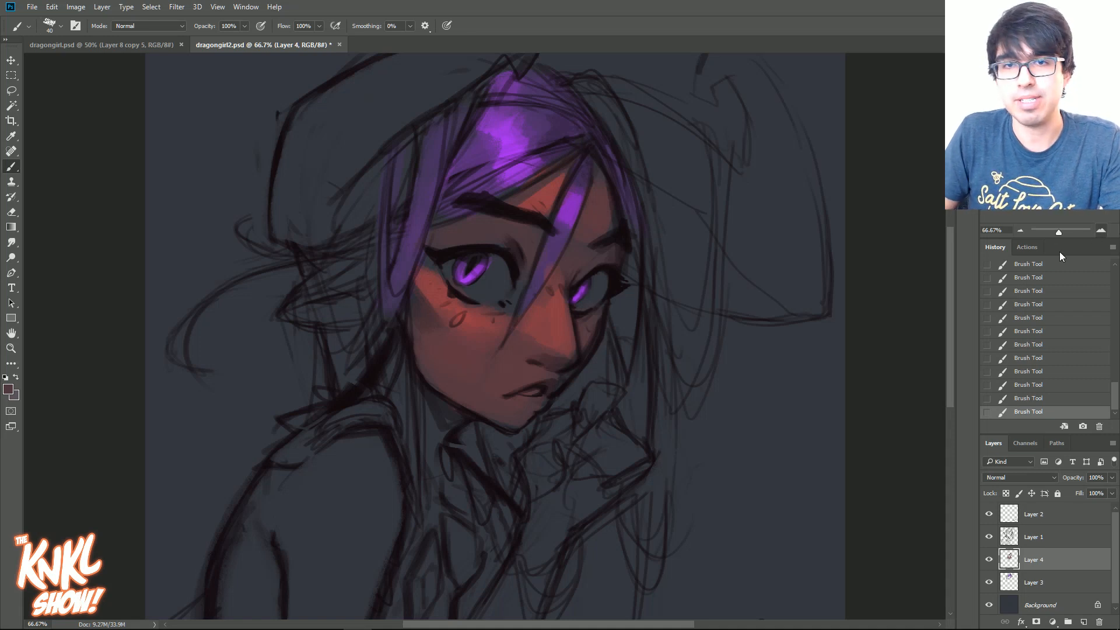
scroll(583, 125, up, 2)
key(bracketleft)
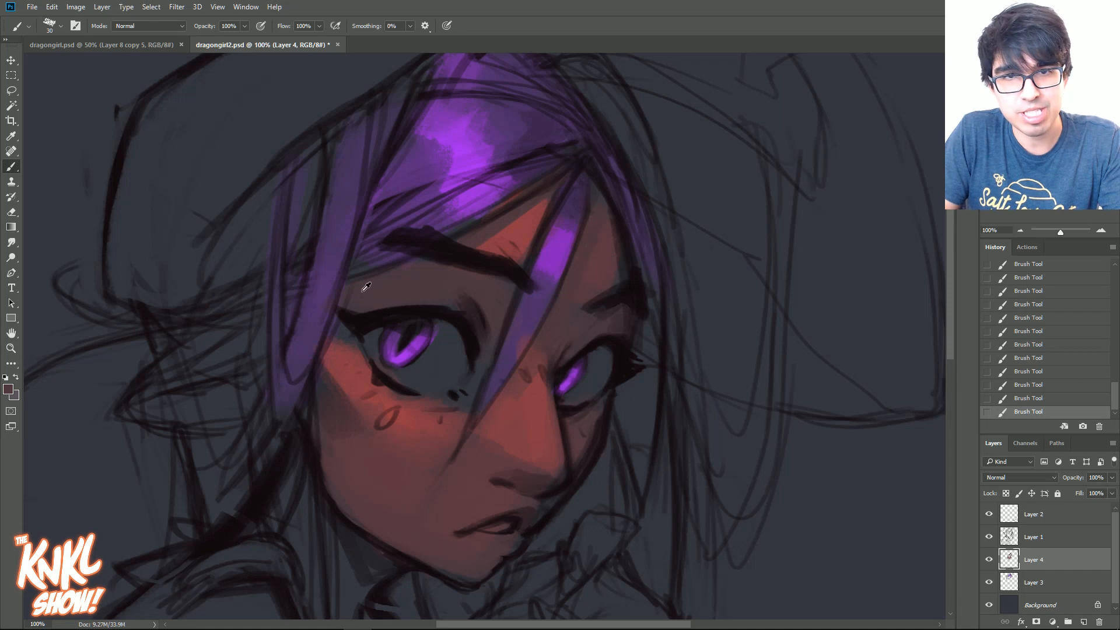
key(bracketleft)
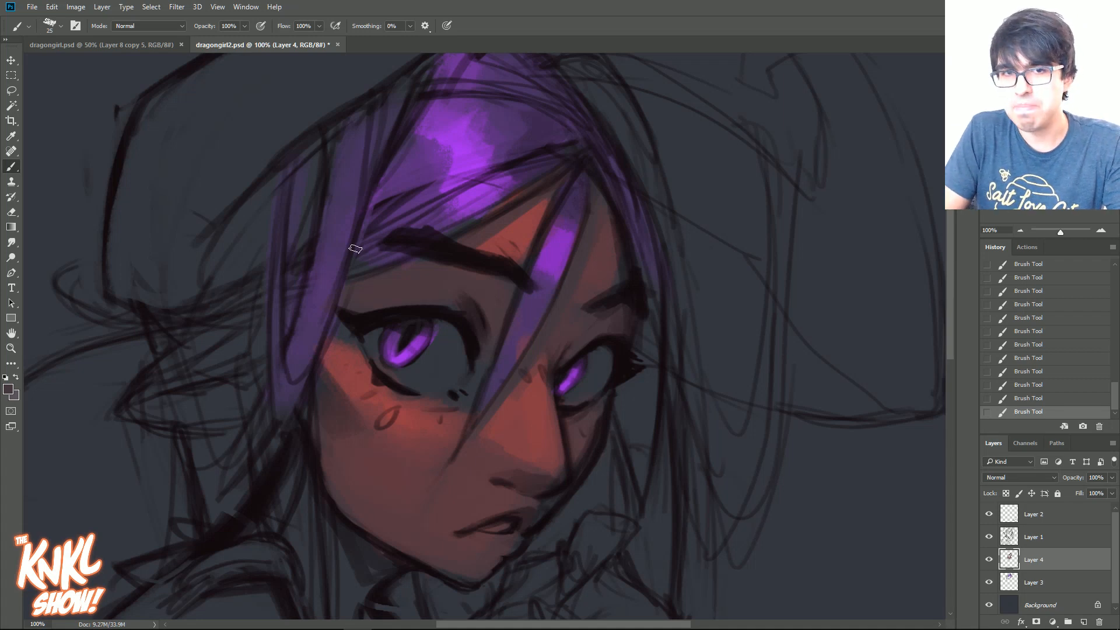
key(bracketright)
key(bracketright)
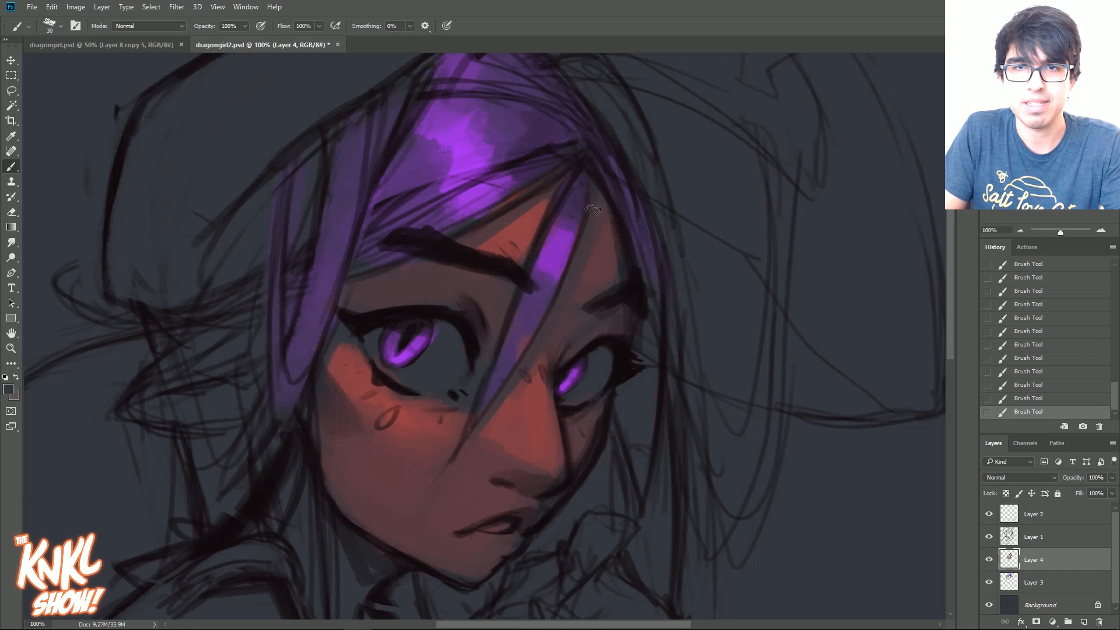
key(bracketright)
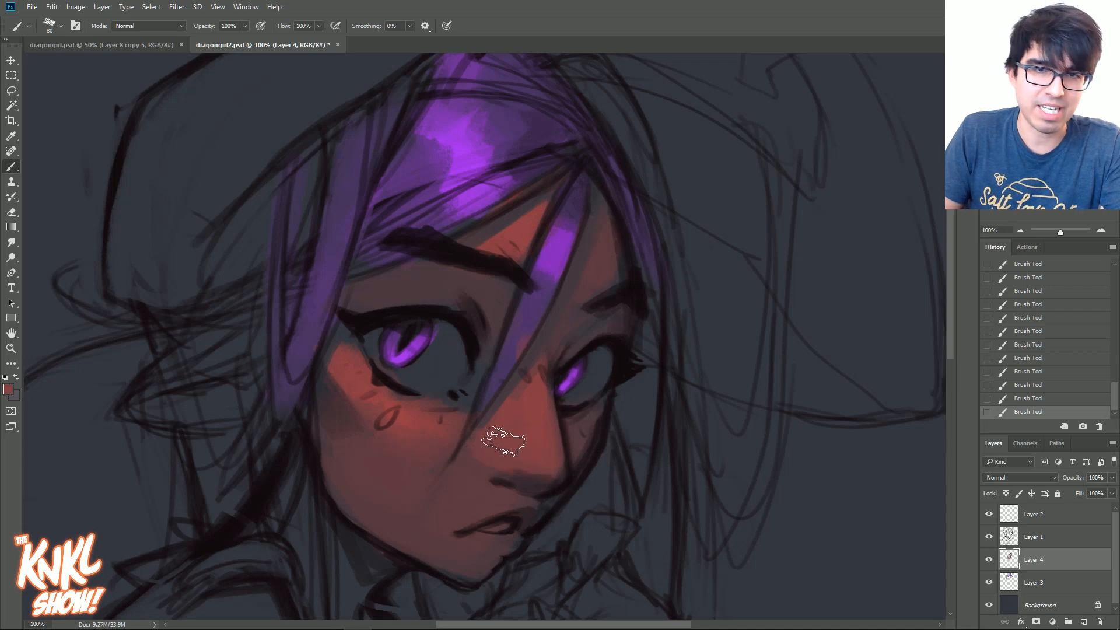
Blend the shading of the nose and the skin beside the hair strand with reds sampled from the face.
key(bracketleft)
key(bracketleft)
key(bracketleft)
key(bracketleft)
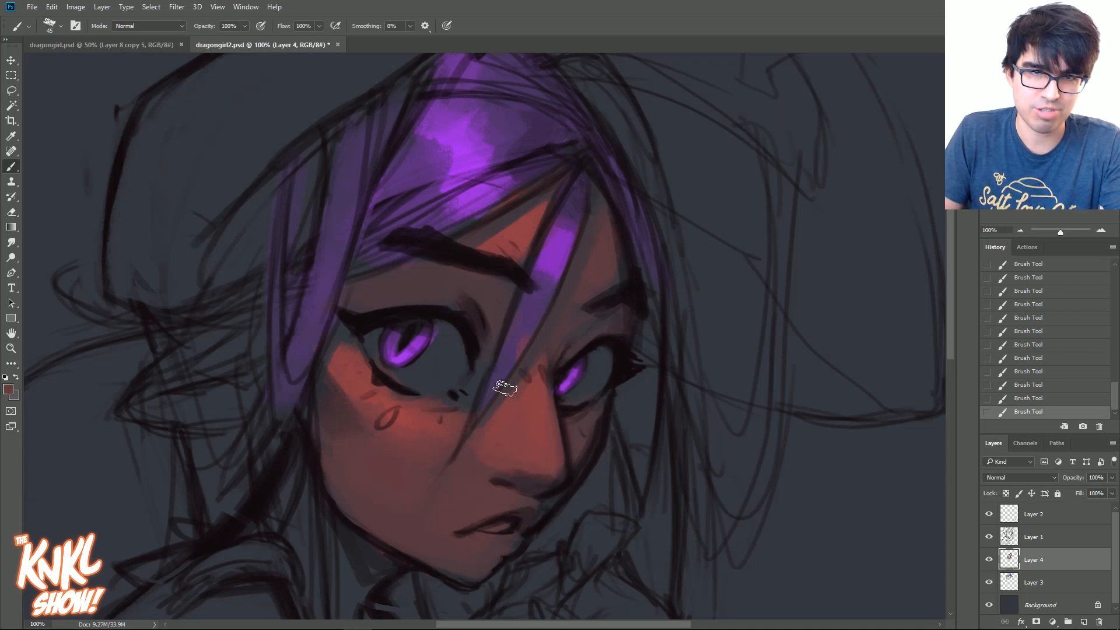
key(bracketright)
key(bracketright)
key(bracketright)
key(bracketright)
key(bracketright)
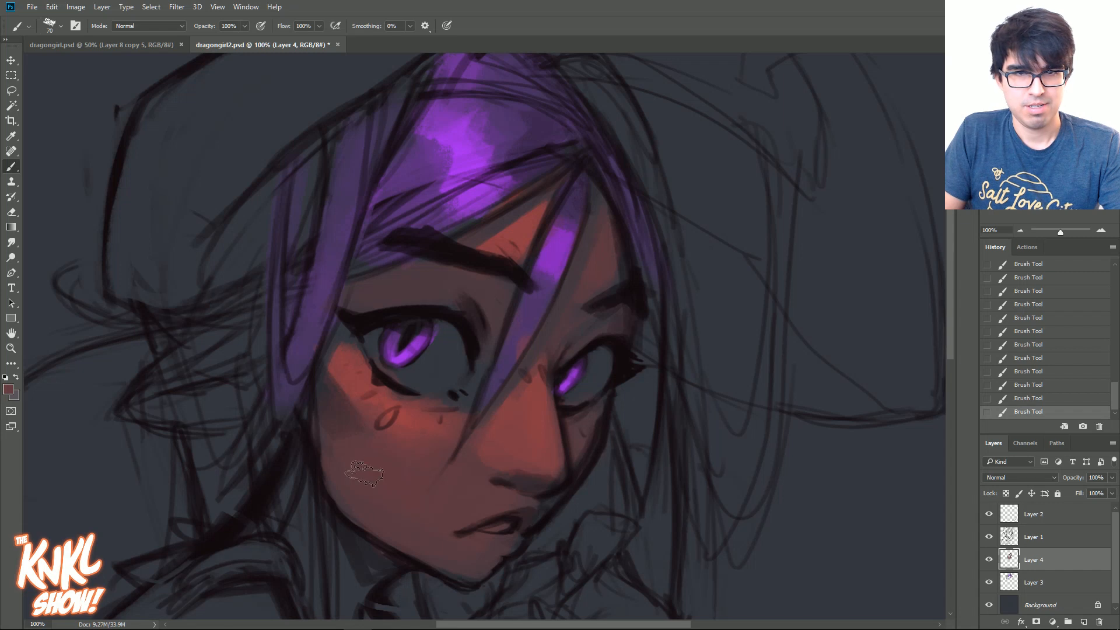
Smooth the transitions on the lower cheek and jaw with sampled skin tones and a larger brush.
scroll(461, 455, down, 3)
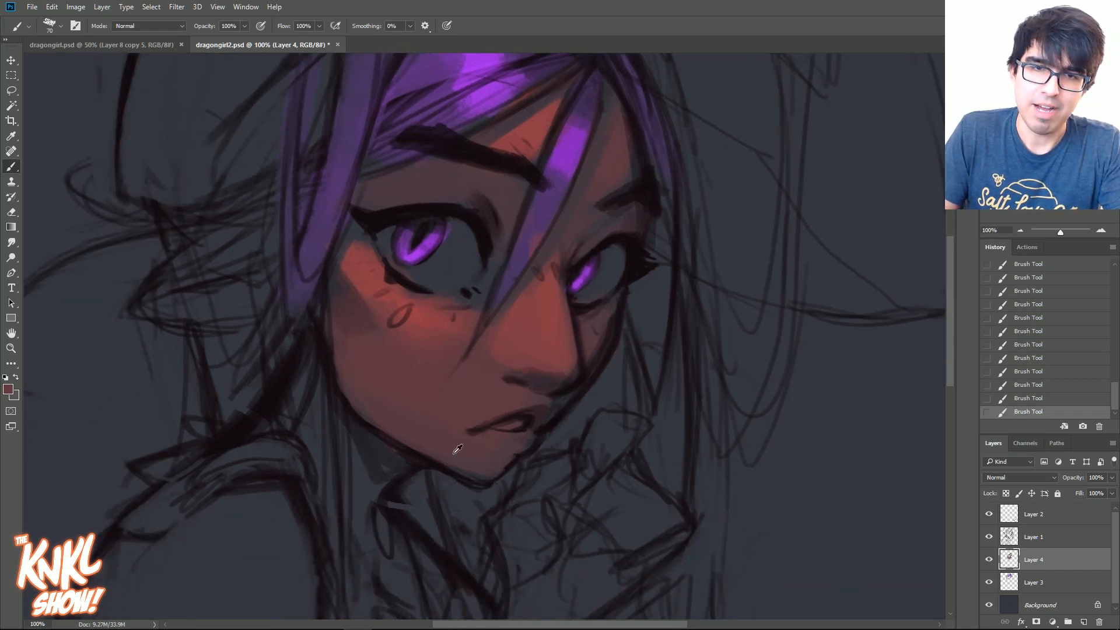
key(bracketright)
key(bracketright)
key(bracketright)
key(bracketright)
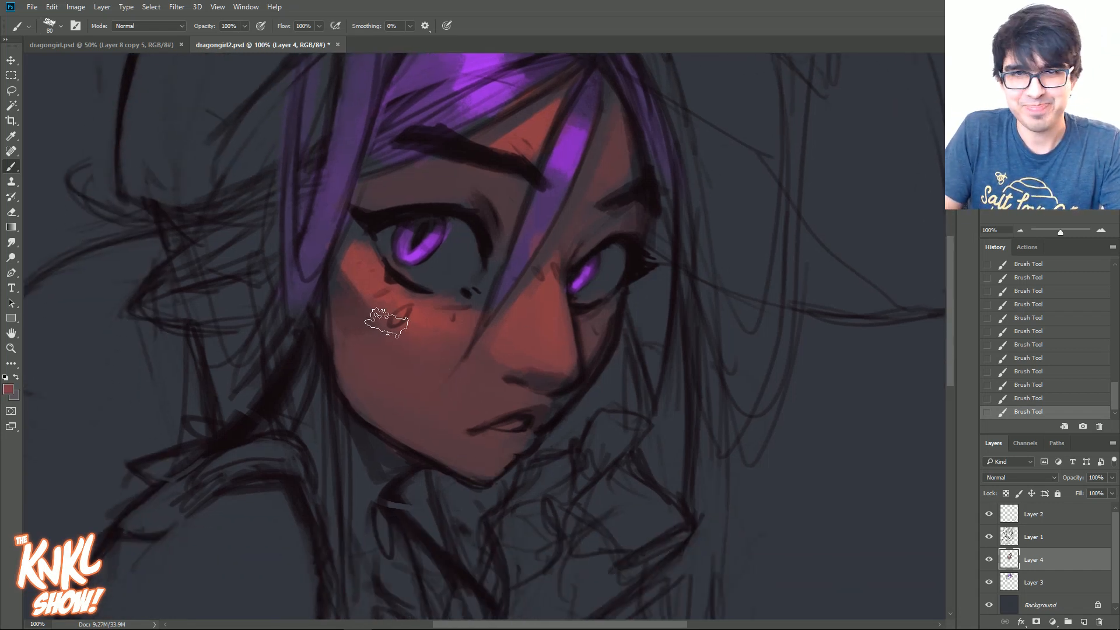
Set the foreground colour to dark red #762b36 and warm the cheek, resampling reds from the face.
click(8, 389)
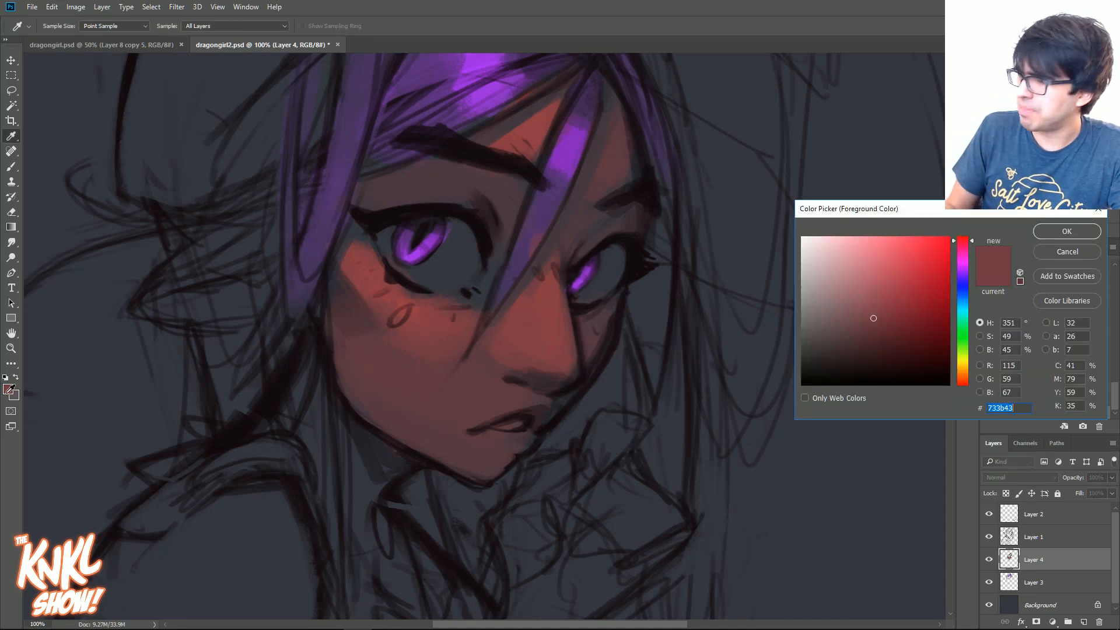
click(892, 310)
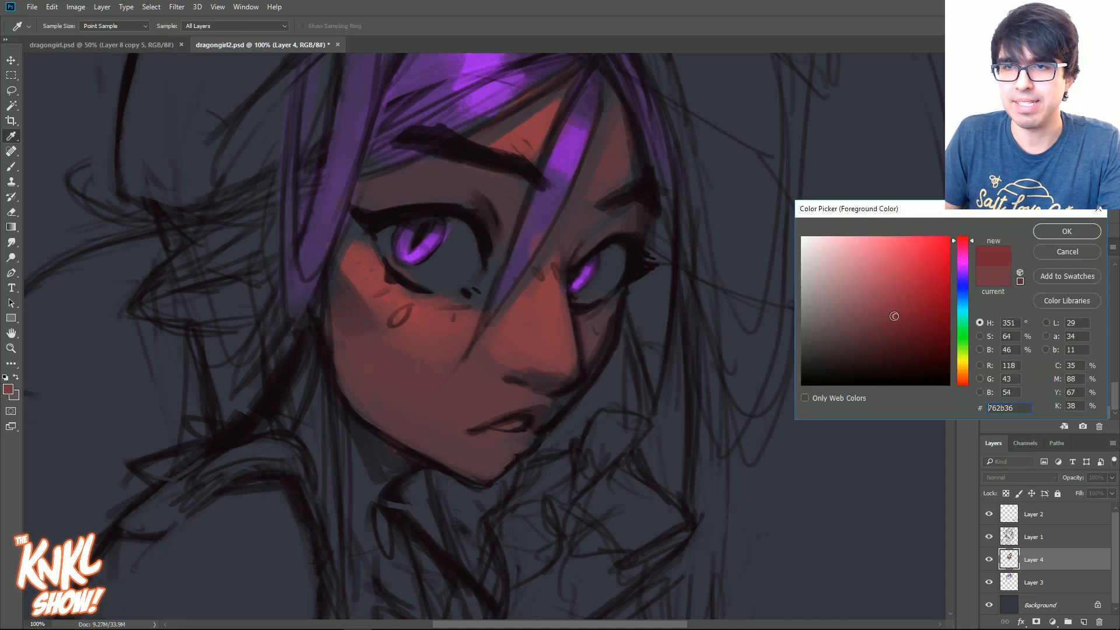
click(1044, 233)
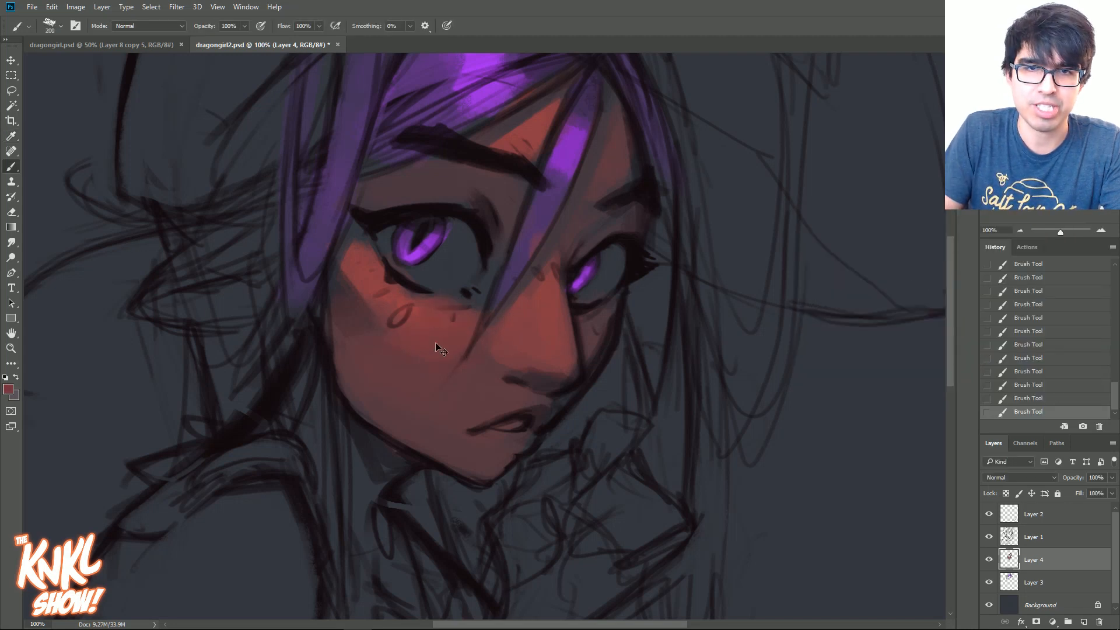
alt+click(500, 344)
key(bracketleft)
key(bracketleft)
key(bracketleft)
key(bracketleft)
key(bracketleft)
key(bracketleft)
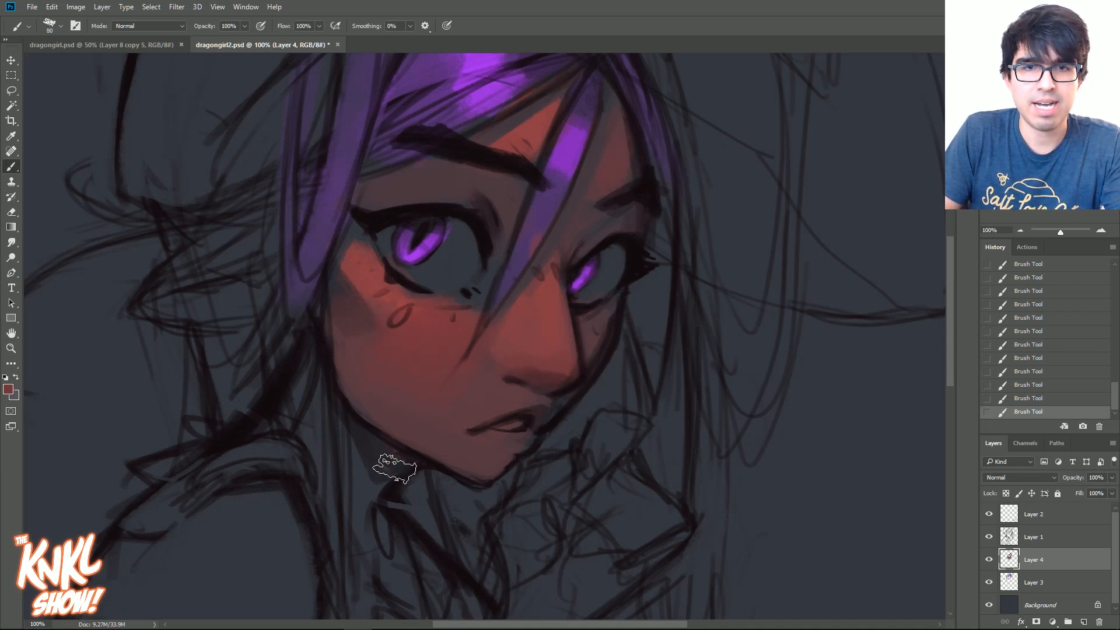
Paint the neck, upper chest and upper arm in dark red on Layer 4.
drag(339, 434, 388, 494)
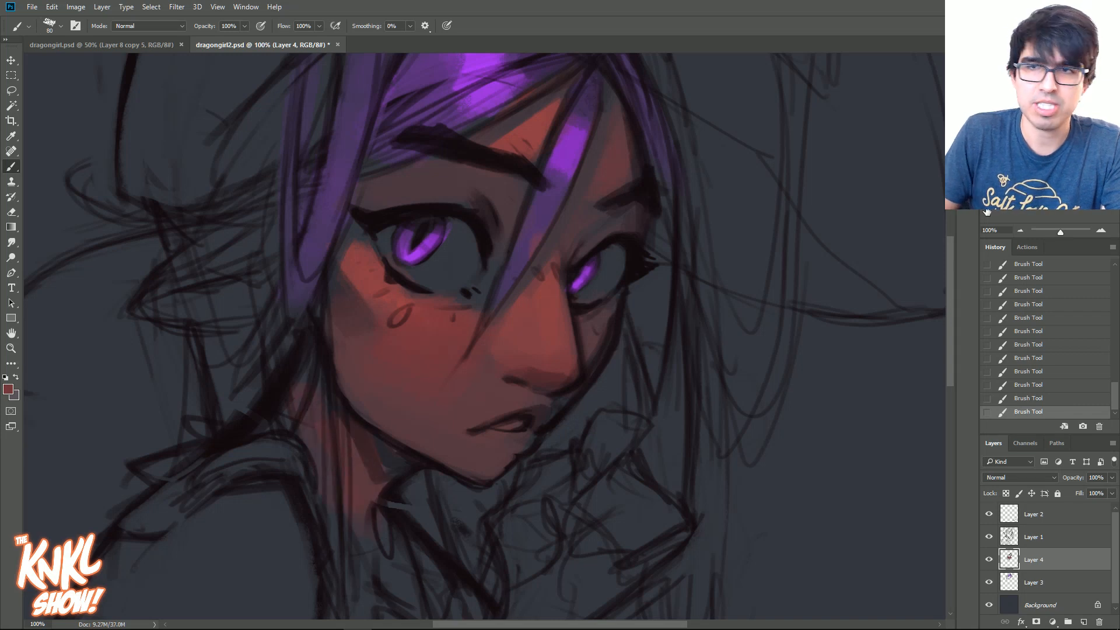
key(ctrl+minus)
drag(547, 419, 597, 335)
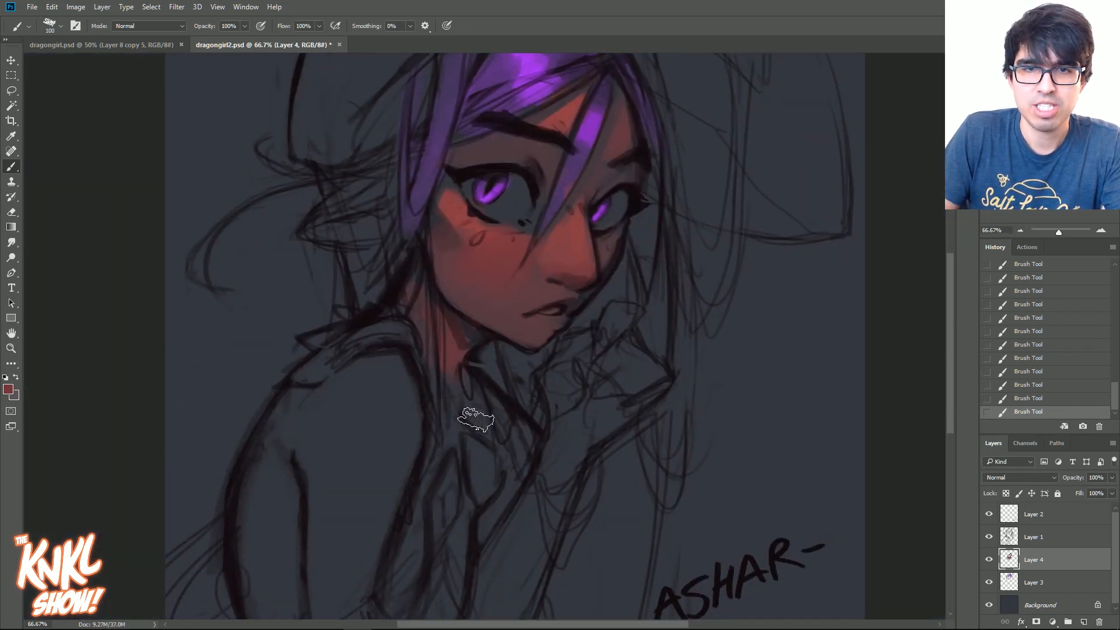
key(bracketright)
key(bracketright)
drag(382, 362, 340, 491)
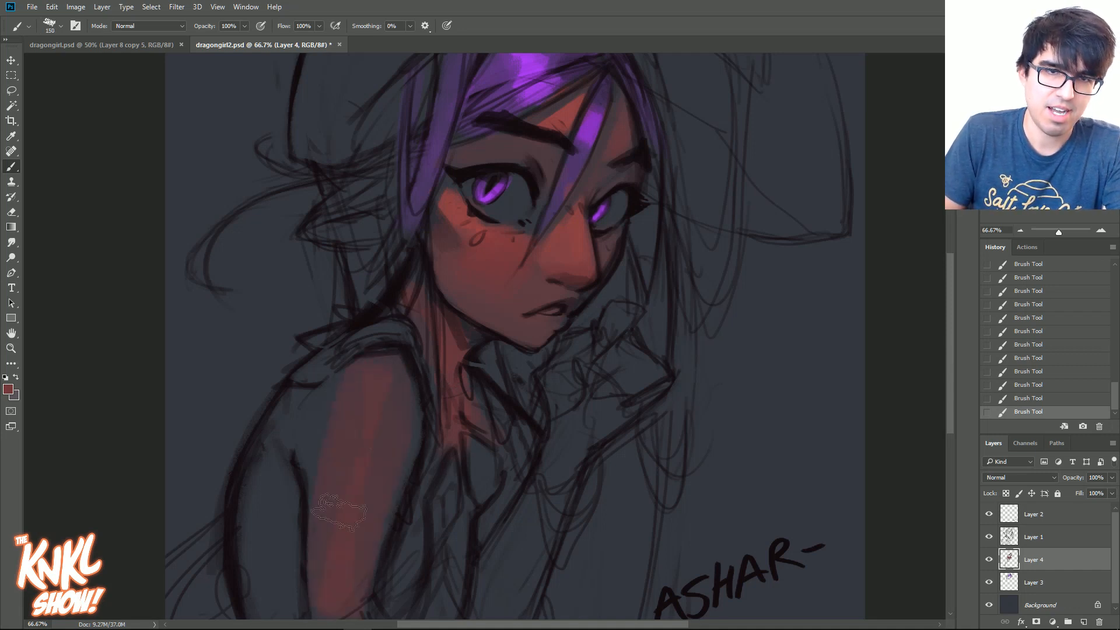
Fill the shoulder and back with dark red skin and even out the upper arm with varying brush sizes.
key(bracketleft)
key(bracketleft)
key(bracketleft)
mouse_move(325, 470)
mouse_down()
mouse_move(370, 375)
mouse_move(280, 461)
mouse_up()
key(bracketright)
key(bracketright)
key(bracketright)
key(bracketleft)
key(bracketleft)
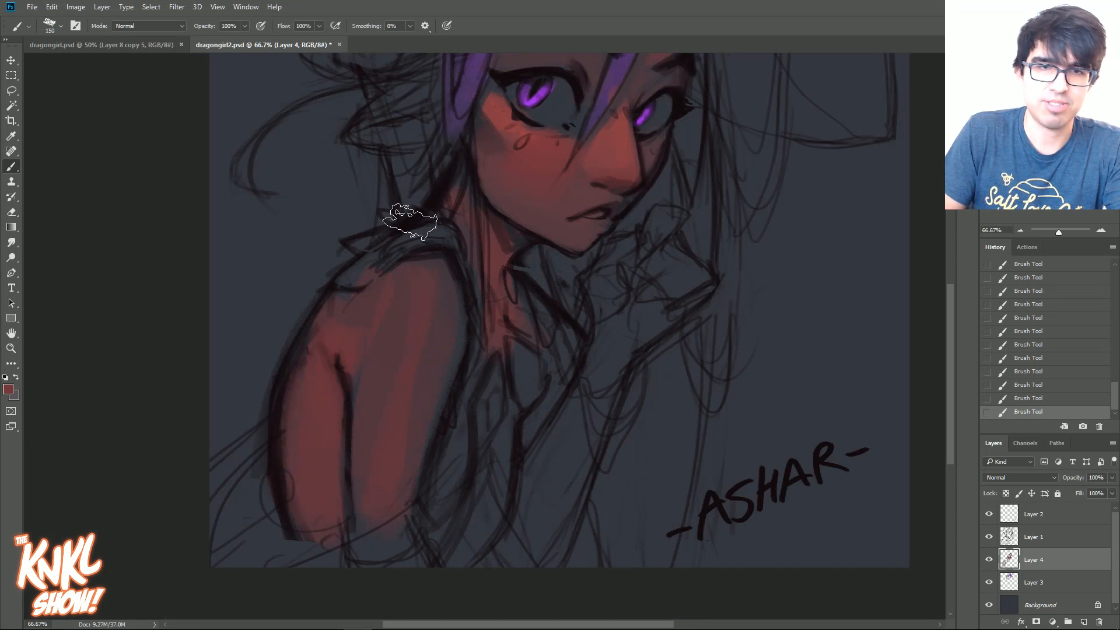
key(bracketleft)
key(bracketleft)
key(bracketleft)
key(bracketleft)
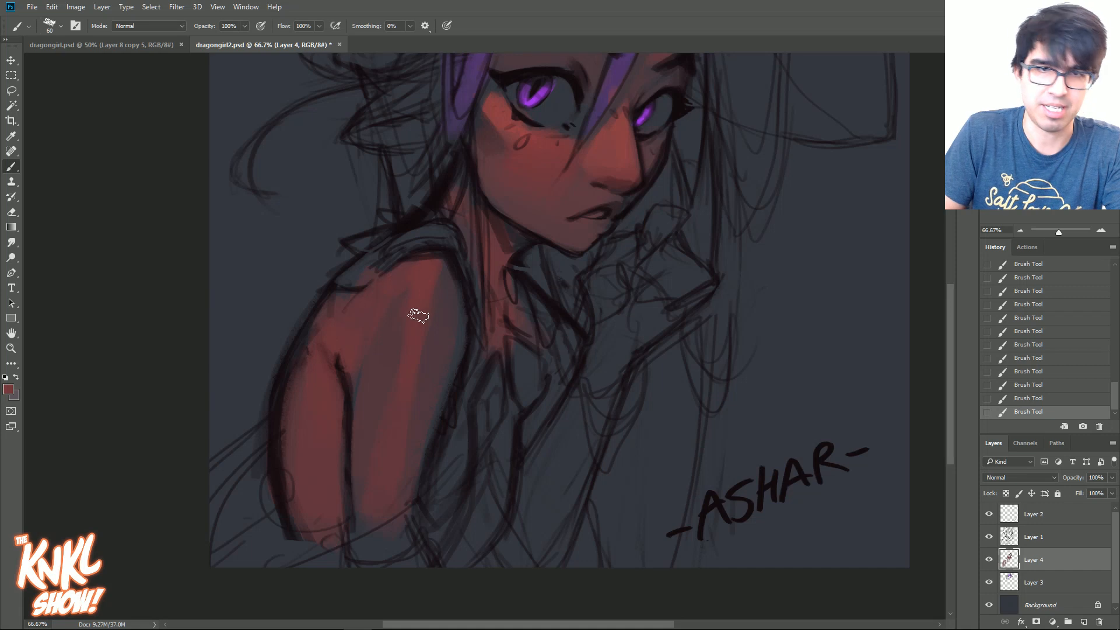
Paint the chest, raised forearm and hand in dark red skin tones on Layer 4.
key(bracketright)
key(bracketright)
key(bracketright)
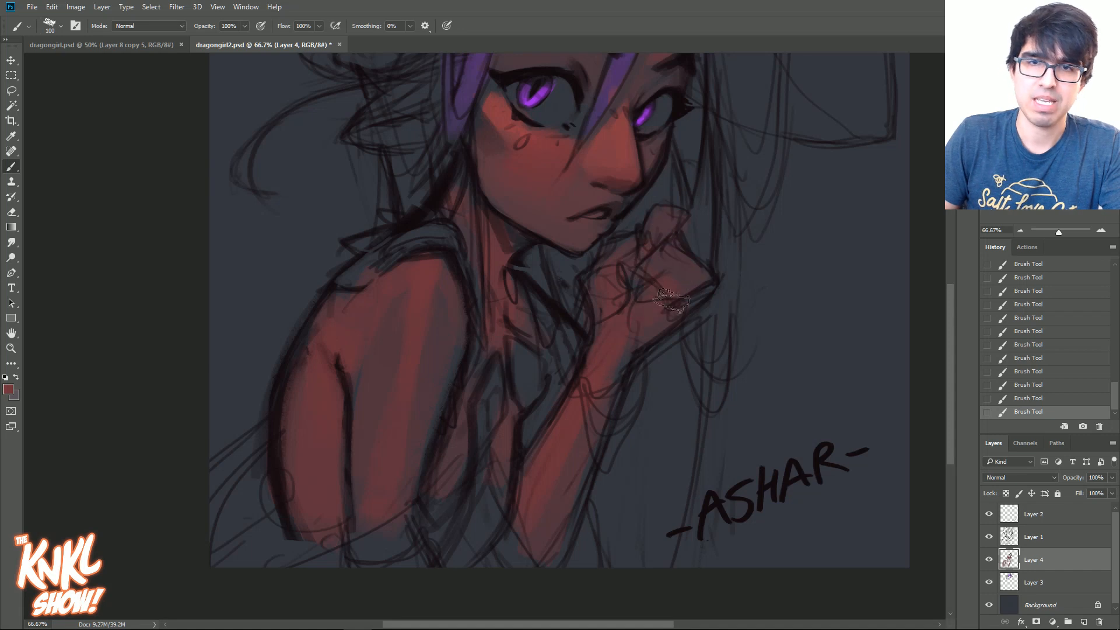
drag(635, 349, 566, 437)
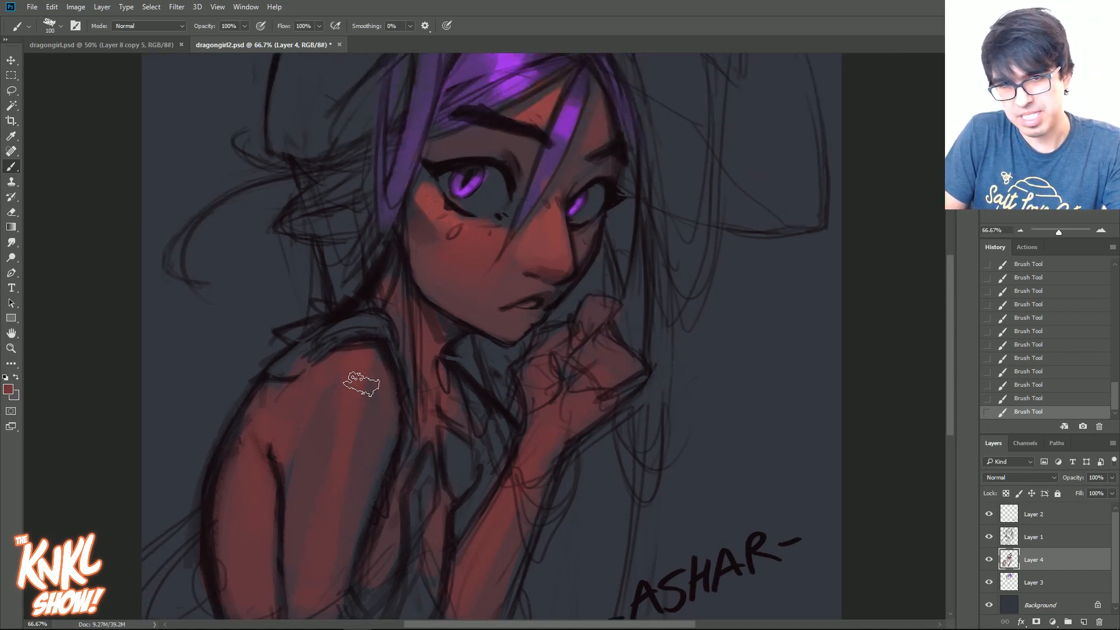
drag(462, 422, 422, 504)
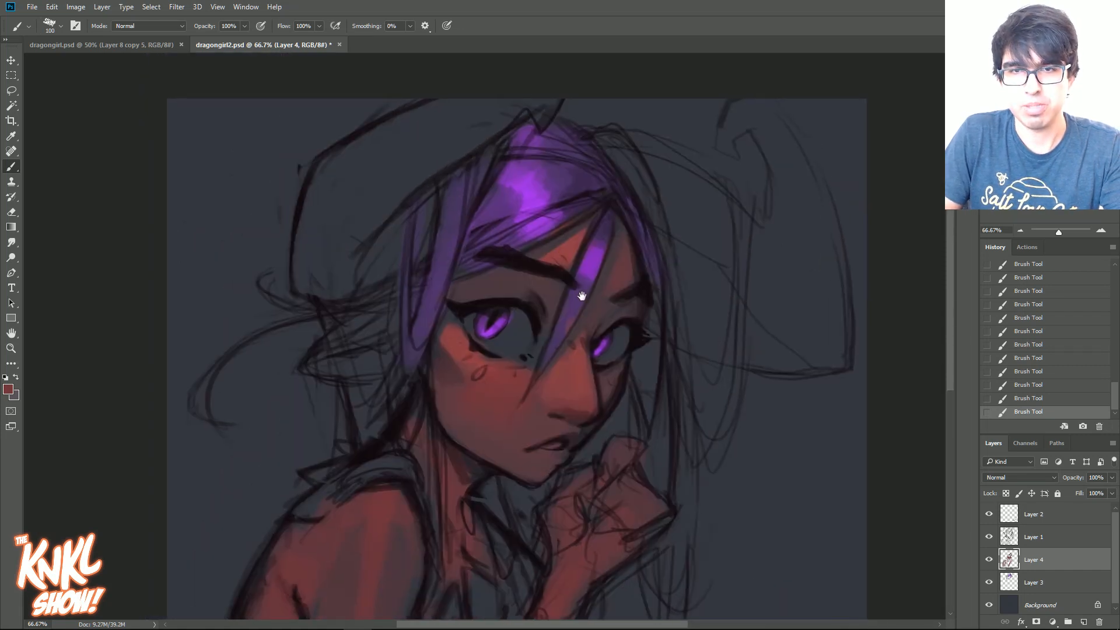
drag(605, 496, 617, 395)
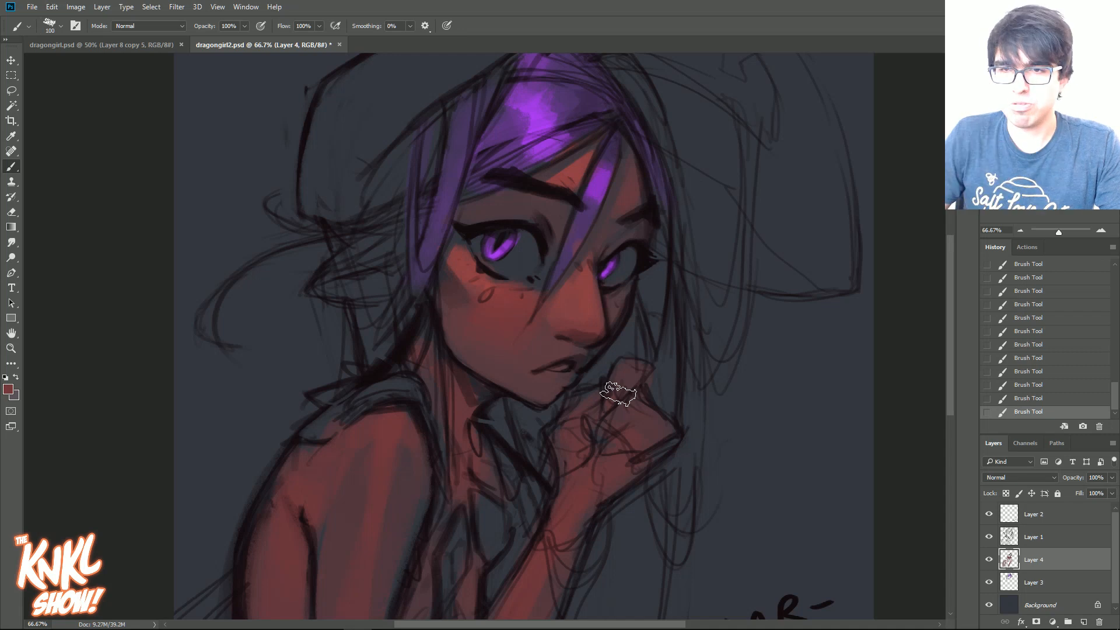
Toggle Layer 4's visibility to check the skin and add a new layer above it.
click(988, 561)
click(987, 561)
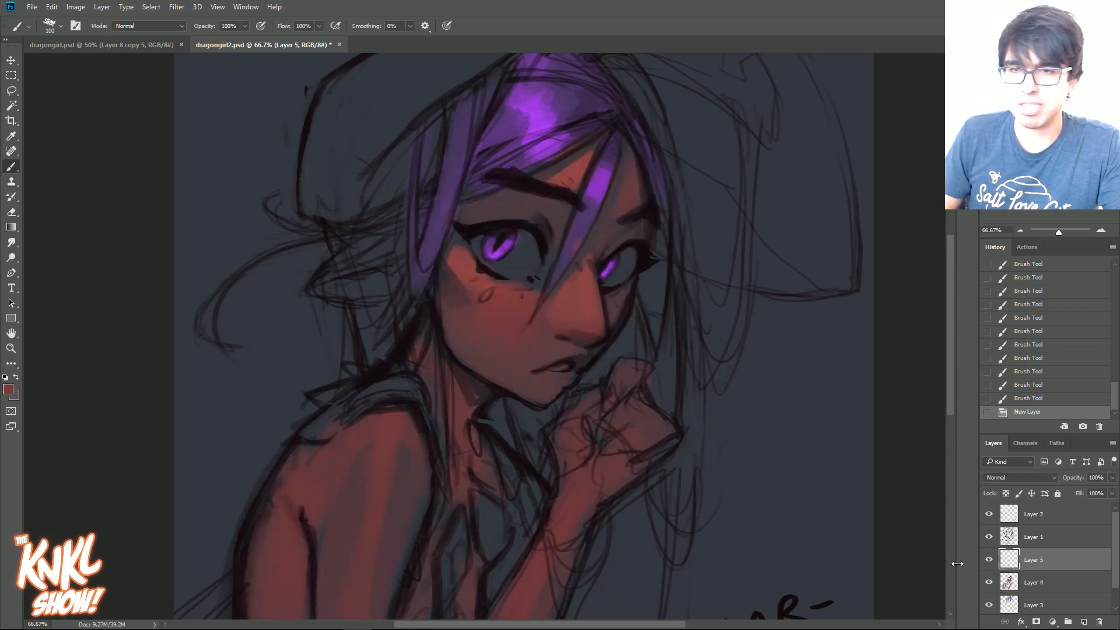
key(ctrl+shift+alt+n)
click(990, 582)
click(990, 581)
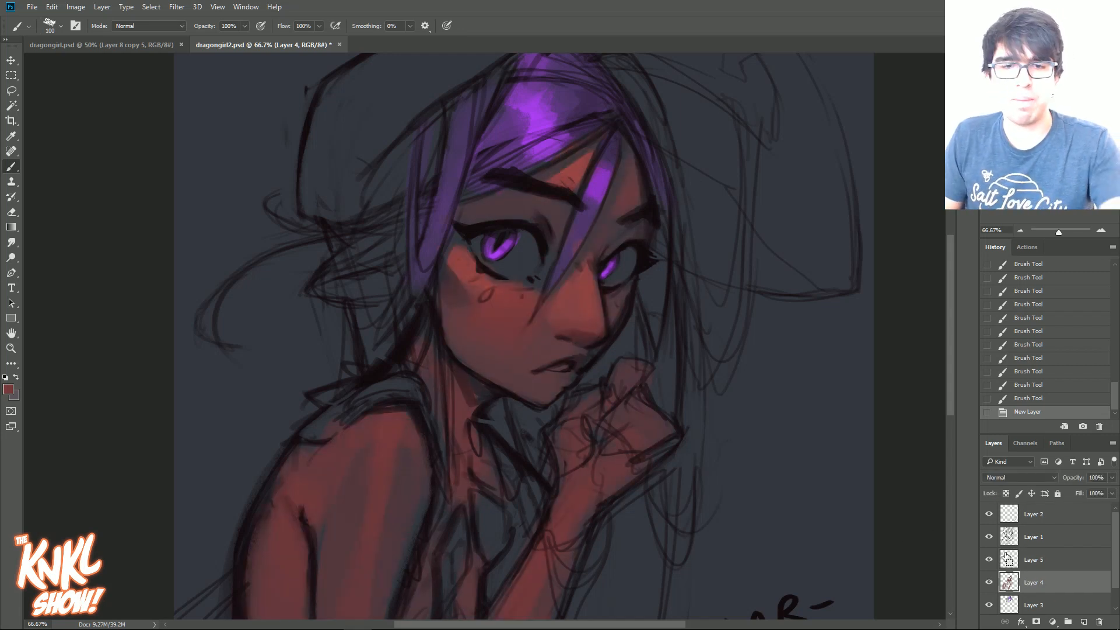
Adjust the skin on Layer 4 with Hue/Saturation: hue +9, saturation +19, lightness +8.
key(ctrl+u)
drag(850, 343, 857, 344)
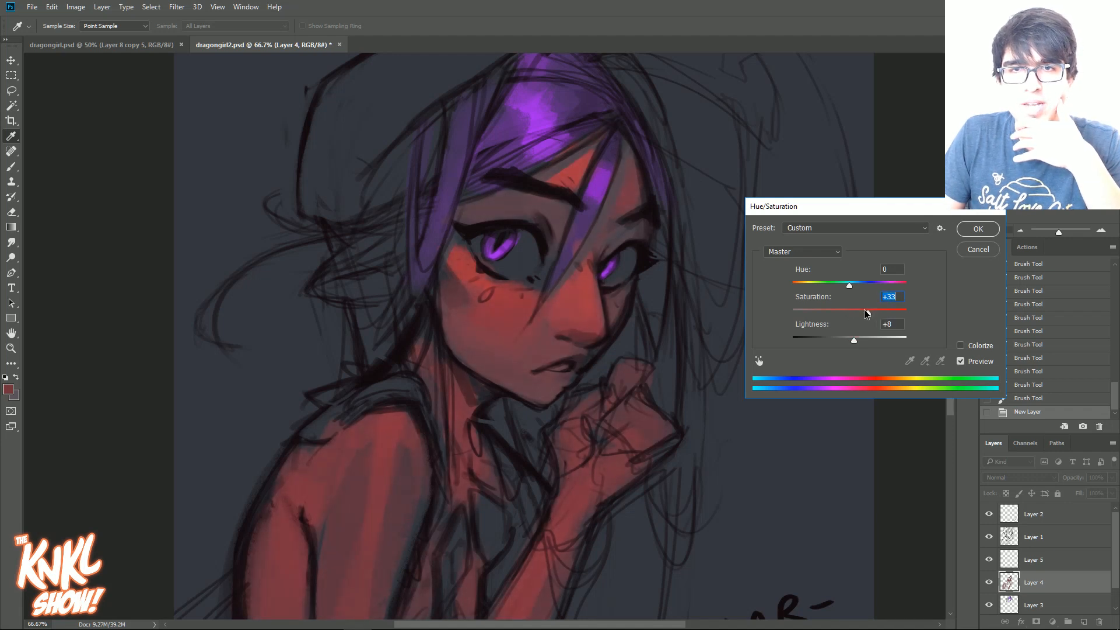
drag(851, 287, 857, 286)
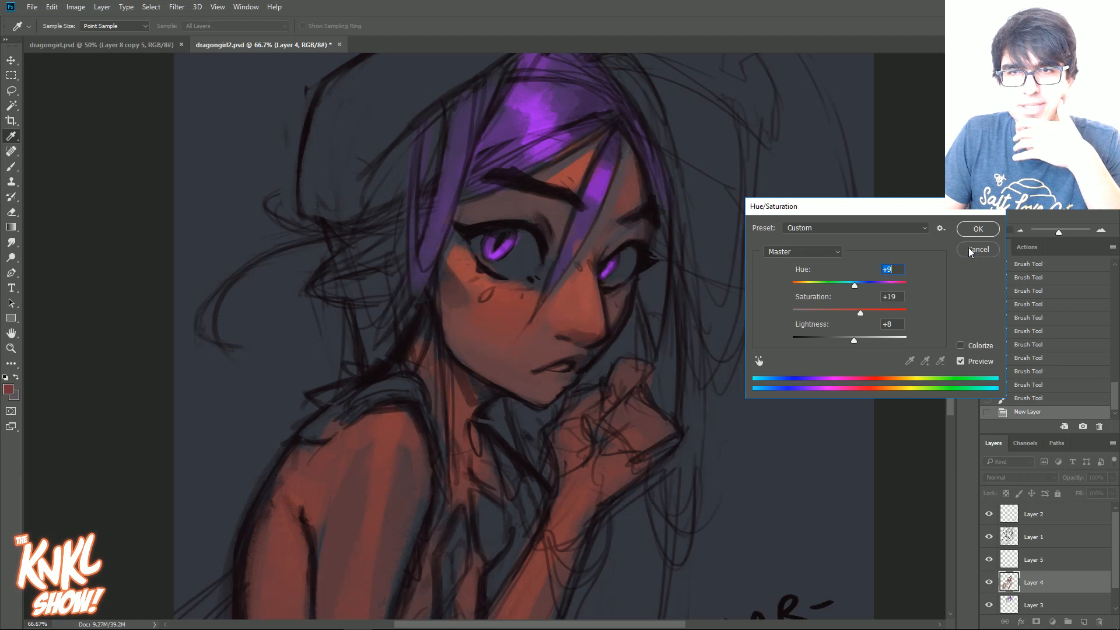
key(Return)
Try a legacy Brightness/Contrast adjustment on Layer 4's skin with brightness 12 and contrast 18.
click(76, 7)
mouse_move(117, 36)
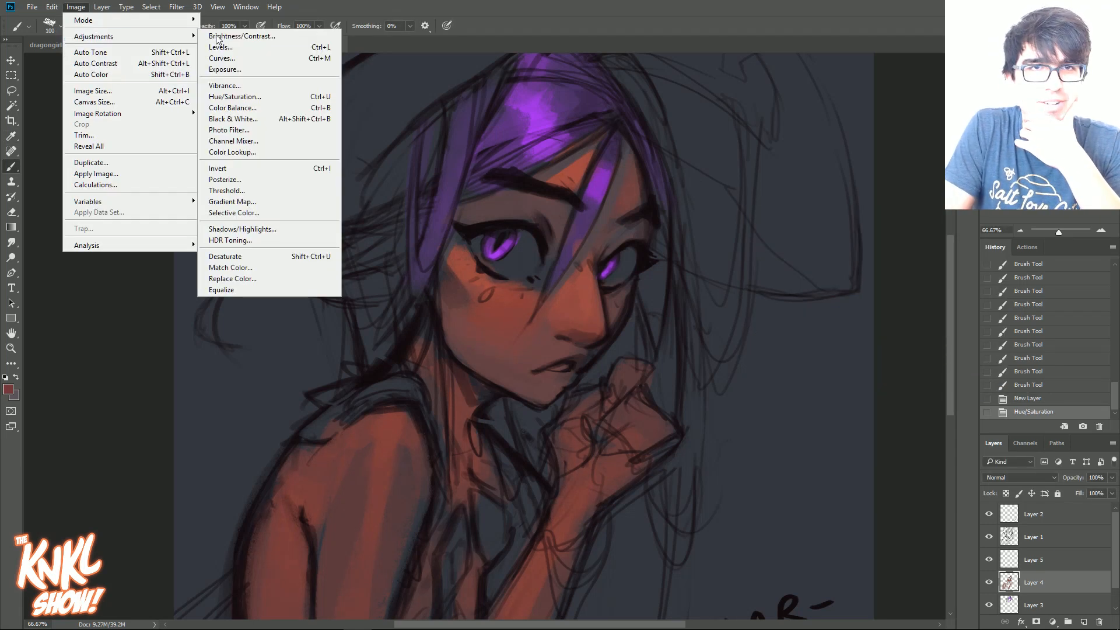
click(217, 37)
drag(702, 51, 730, 75)
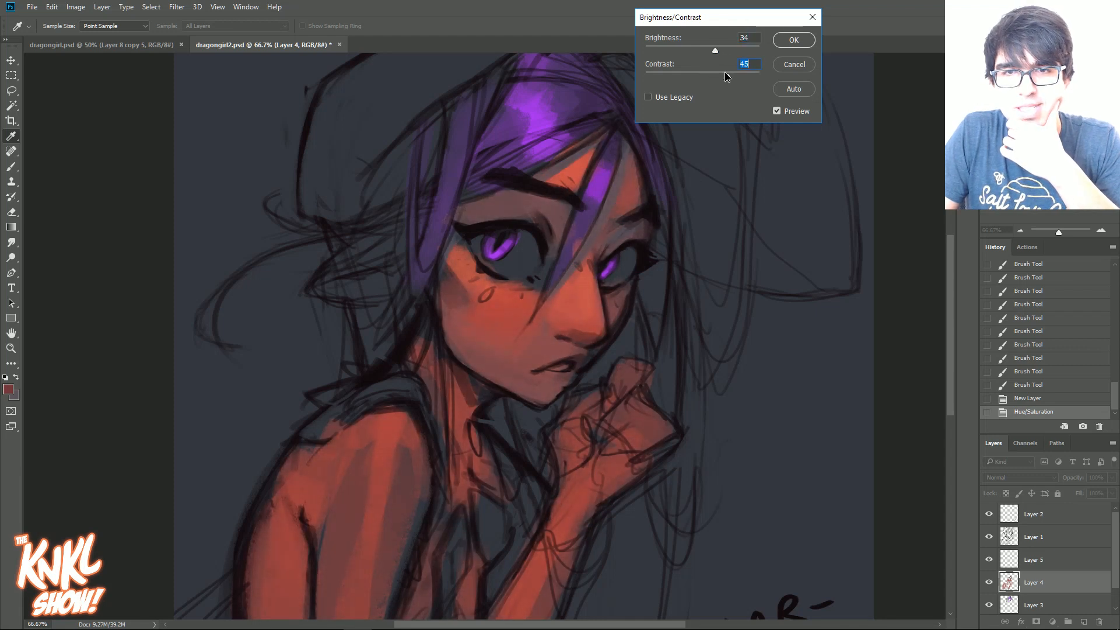
click(680, 97)
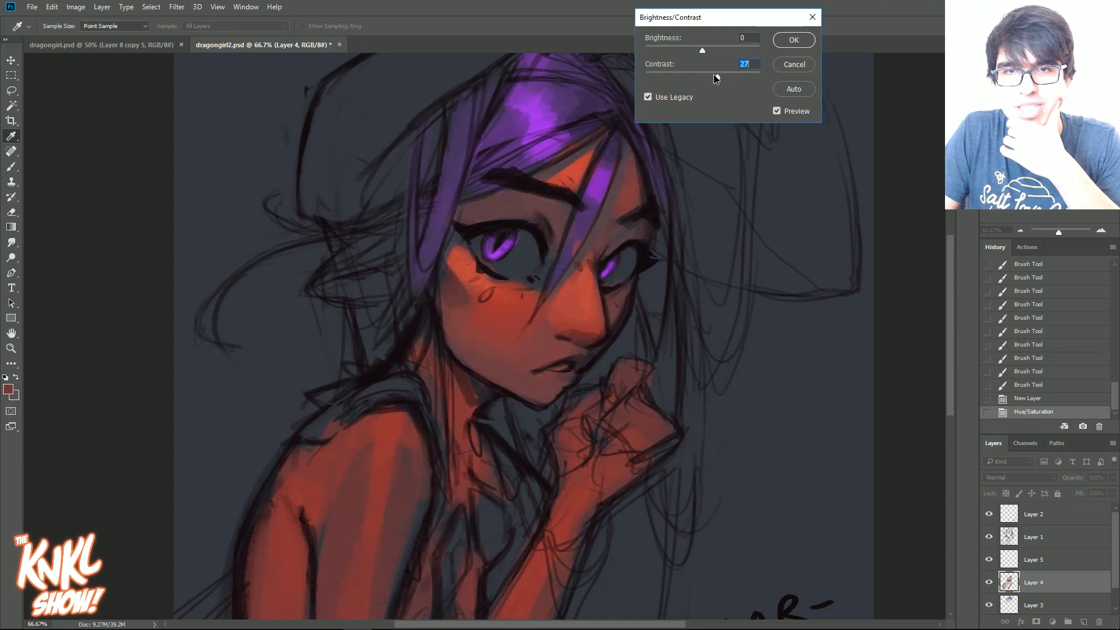
mouse_move(704, 49)
mouse_down()
mouse_move(721, 49)
mouse_move(712, 51)
mouse_up()
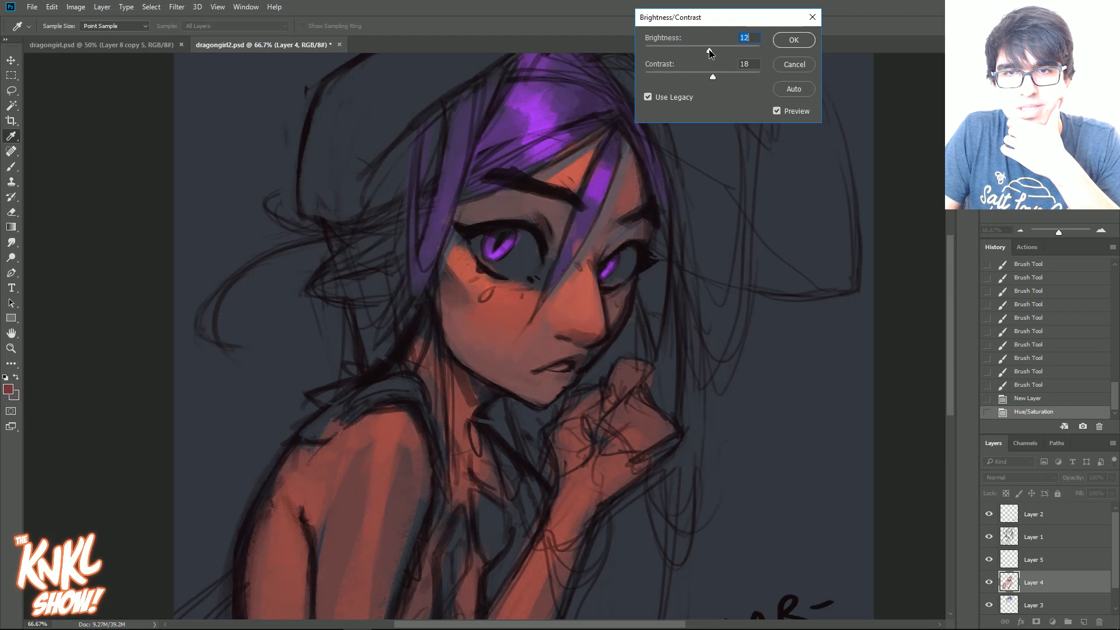
click(788, 41)
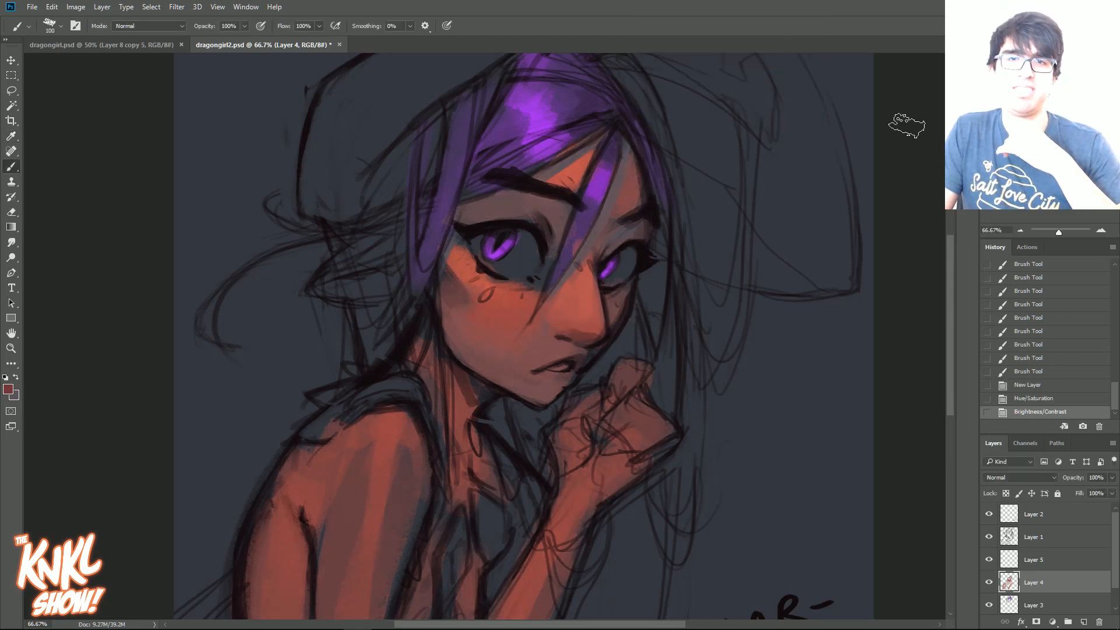
Compare the skin's history states and revert to the New Layer state, before the Hue/Saturation and Brightness/Contrast adjustments.
drag(584, 338, 550, 313)
click(1045, 400)
click(1042, 412)
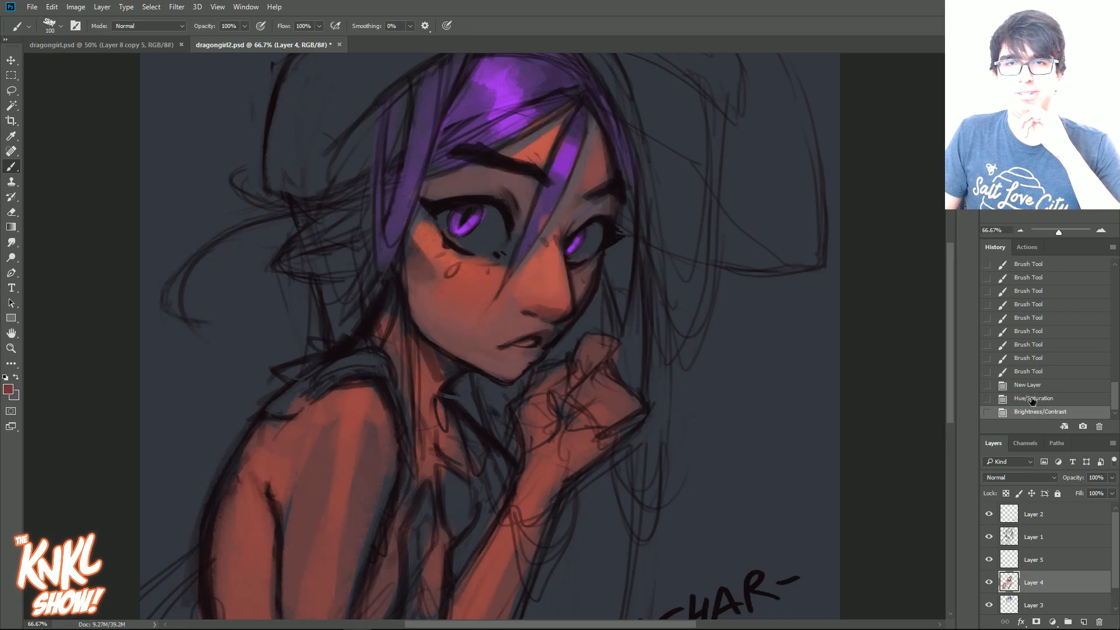
click(1033, 399)
click(1035, 387)
click(1034, 399)
click(1036, 387)
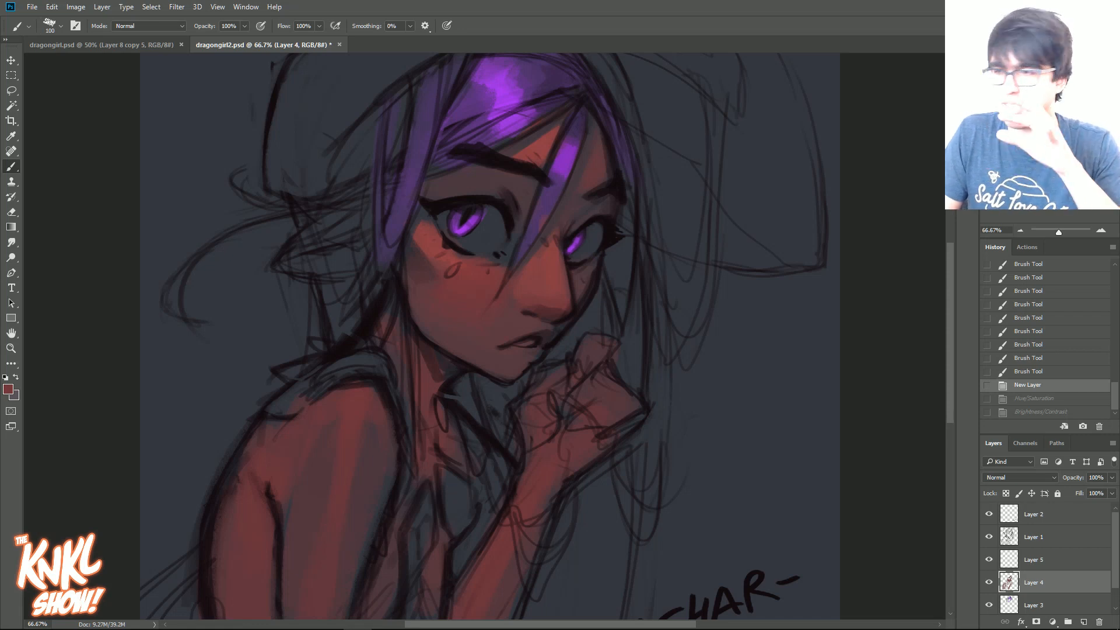
Set the foreground colour to bright green #0ed969 and add a new layer above Layer 4 for the horns.
drag(707, 158, 744, 151)
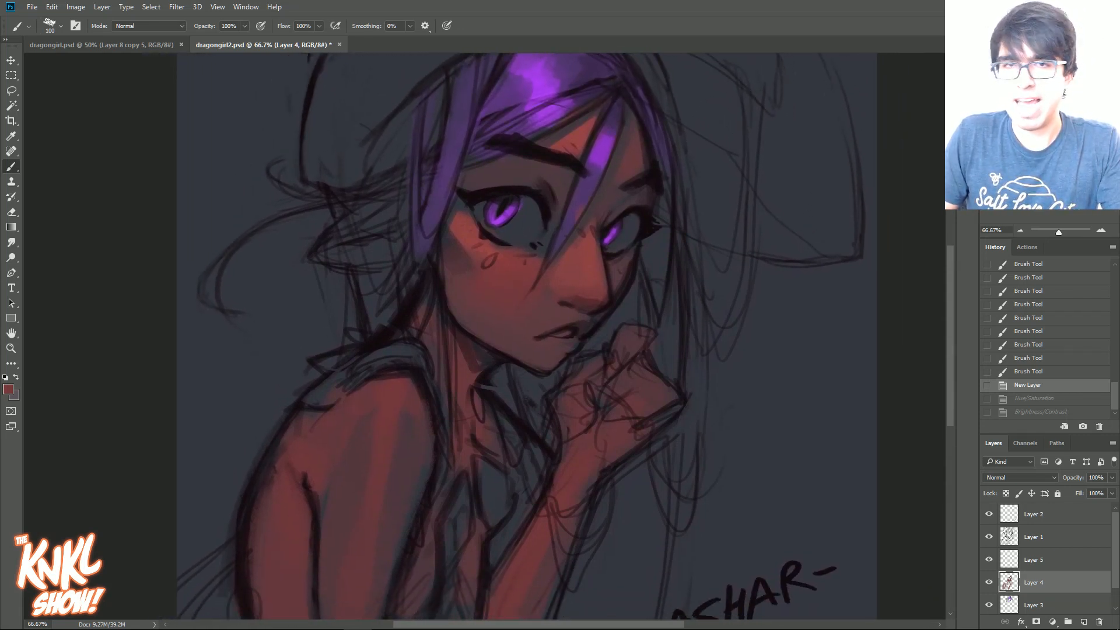
click(8, 392)
click(963, 333)
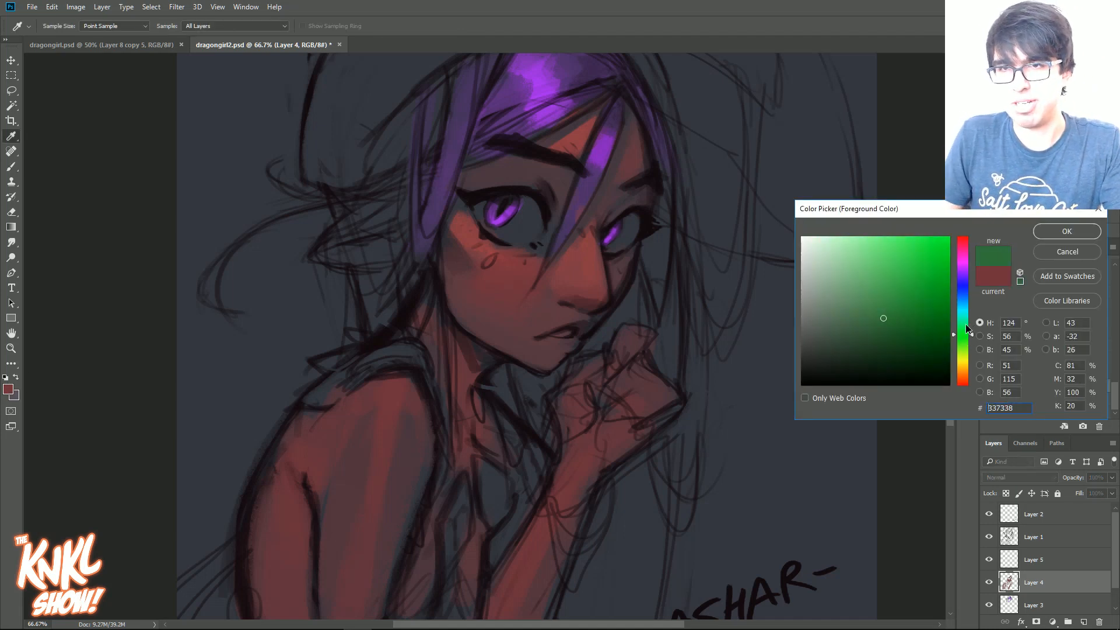
click(965, 321)
click(939, 249)
click(967, 325)
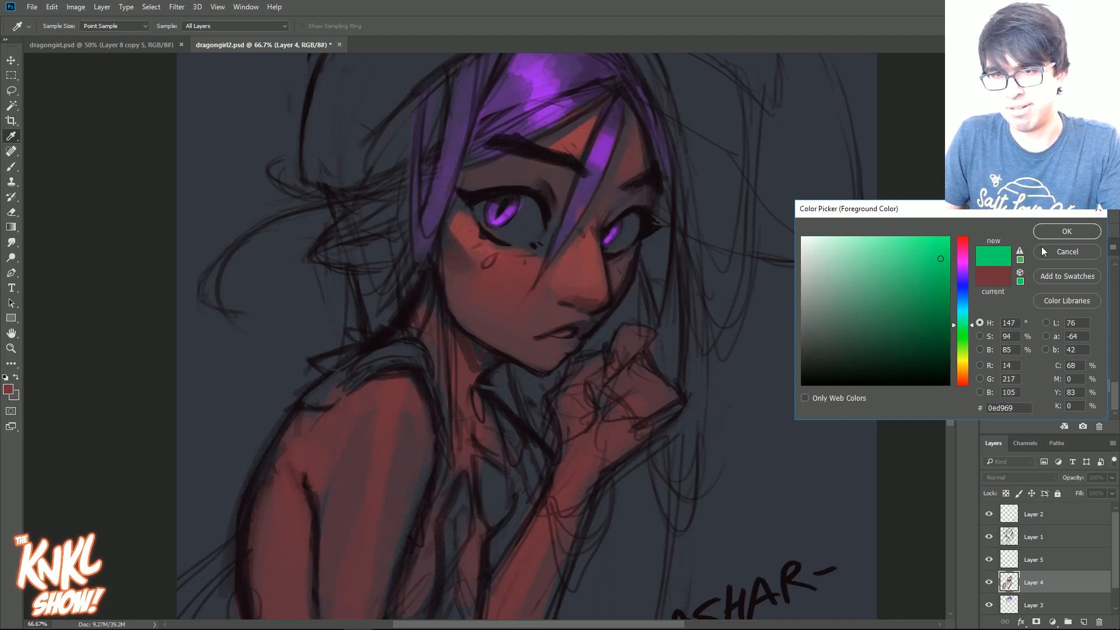
key(Return)
key(b)
key(ctrl+shift+n)
key(Return)
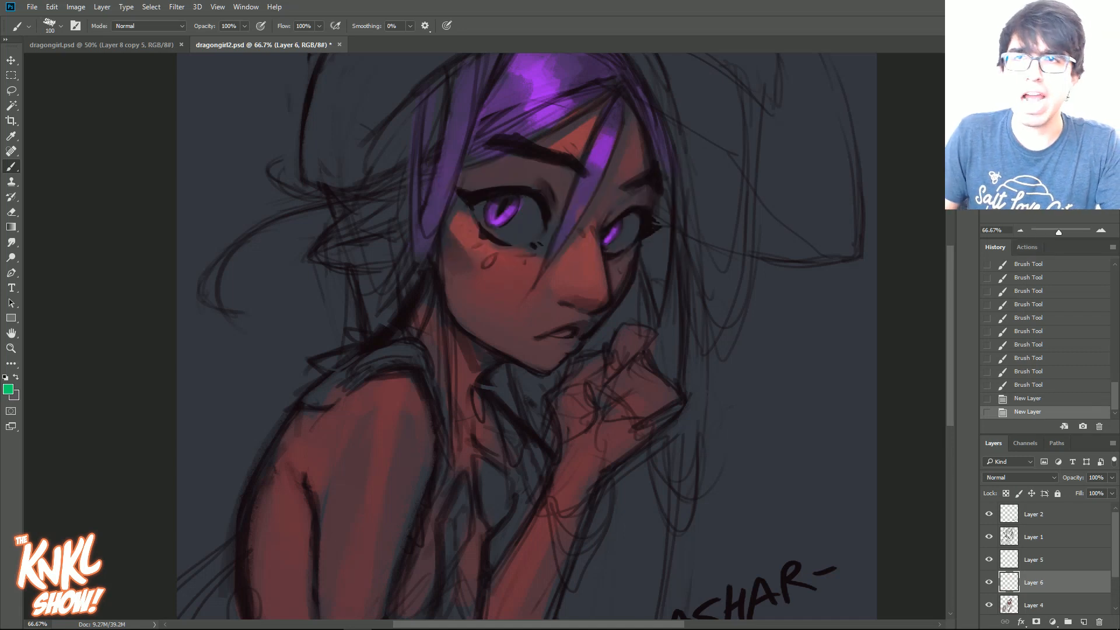
Paint the left horn green with a large textured brush, redoing strokes until they follow its curve.
scroll(526, 336, up, 2)
scroll(525, 336, left, 1)
key(bracketright)
key(bracketright)
key(bracketright)
key(bracketright)
key(bracketleft)
drag(384, 208, 496, 90)
drag(402, 181, 501, 114)
key(ctrl+alt+z)
key(ctrl+alt+z)
key(bracketright)
key(bracketright)
drag(403, 189, 418, 151)
drag(534, 79, 452, 132)
key(ctrl+z)
drag(404, 161, 525, 80)
Adjust the brush size and paint green patches on the inner and outer parts of the right horn.
key(bracketleft)
key(bracketleft)
key(bracketleft)
key(bracketright)
key(bracketright)
drag(767, 199, 757, 138)
drag(857, 277, 846, 209)
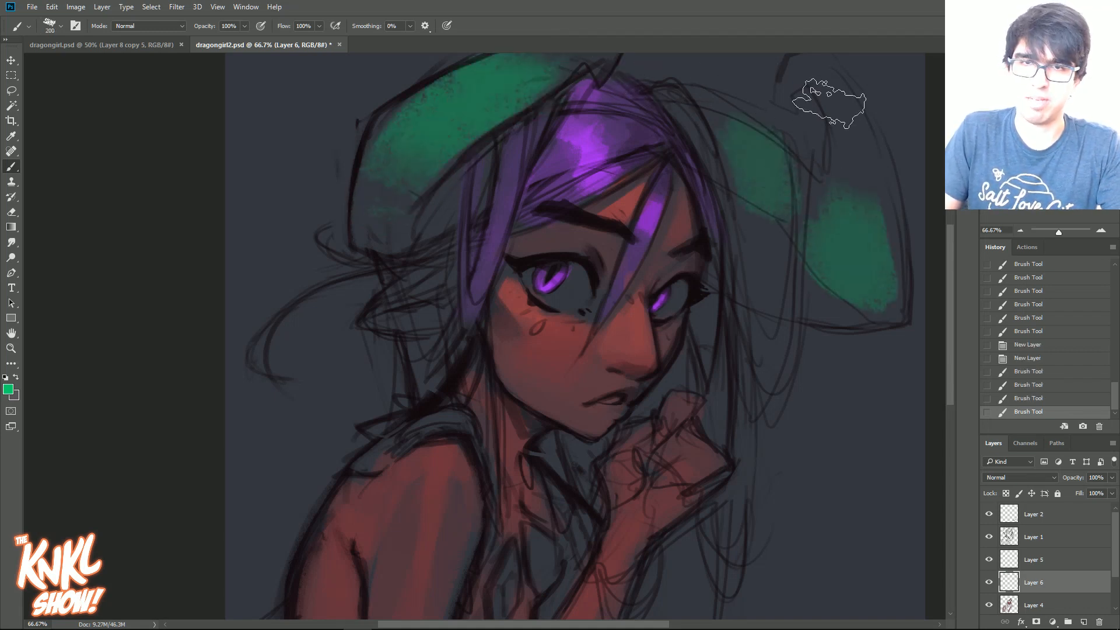
Build up stronger green along the left horn and extend it up the outer part of the right horn.
drag(378, 218, 547, 77)
key(ctrl+z)
mouse_move(398, 173)
mouse_down()
mouse_move(519, 79)
mouse_move(575, 67)
mouse_up()
mouse_move(874, 248)
mouse_down()
mouse_move(868, 86)
mouse_move(858, 239)
mouse_move(853, 146)
mouse_up()
key(ctrl+z)
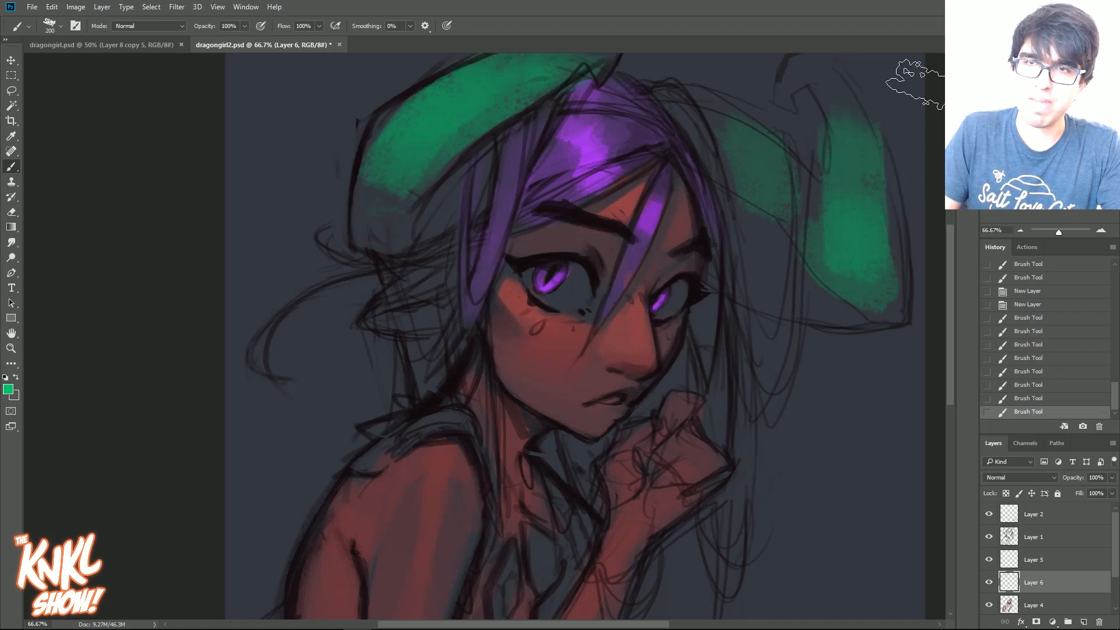
Partly erase the green on both horns so the colour fades away around bright central patches.
key(e)
mouse_move(854, 275)
mouse_down()
mouse_move(845, 138)
mouse_move(873, 165)
mouse_move(862, 113)
mouse_up()
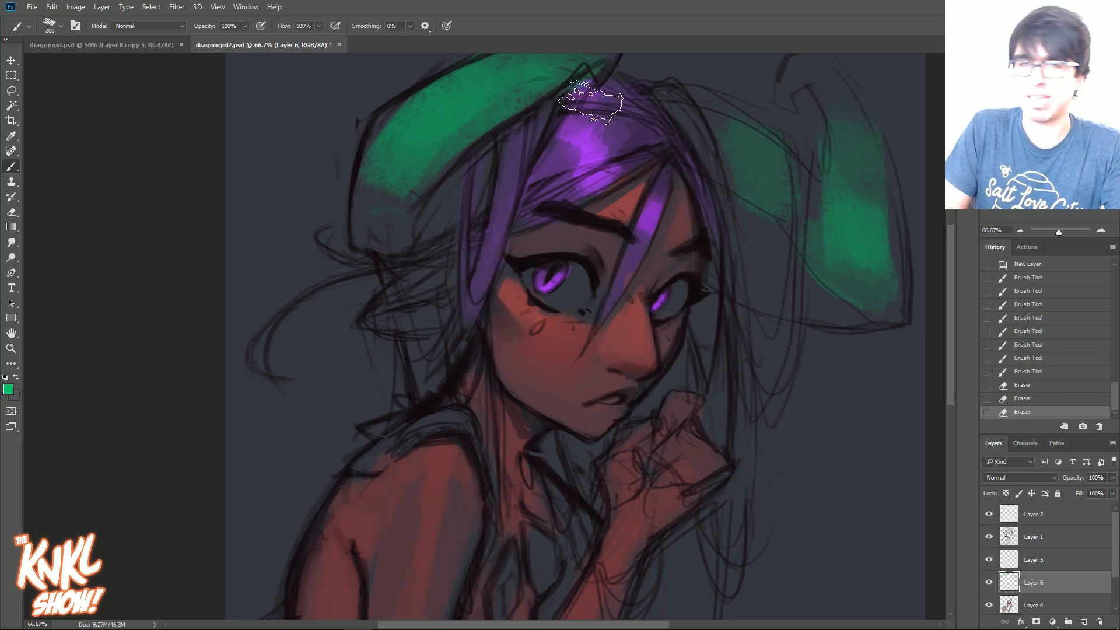
mouse_move(511, 44)
mouse_down()
mouse_move(394, 142)
mouse_move(482, 89)
mouse_move(568, 65)
mouse_move(615, 37)
mouse_up()
mouse_move(457, 58)
mouse_down()
mouse_move(417, 99)
mouse_move(456, 60)
mouse_up()
mouse_move(298, 175)
mouse_down()
mouse_move(313, 171)
mouse_move(309, 151)
mouse_up()
drag(734, 102, 717, 170)
drag(772, 235, 689, 134)
drag(716, 212, 653, 111)
drag(729, 175, 802, 305)
drag(753, 126, 770, 113)
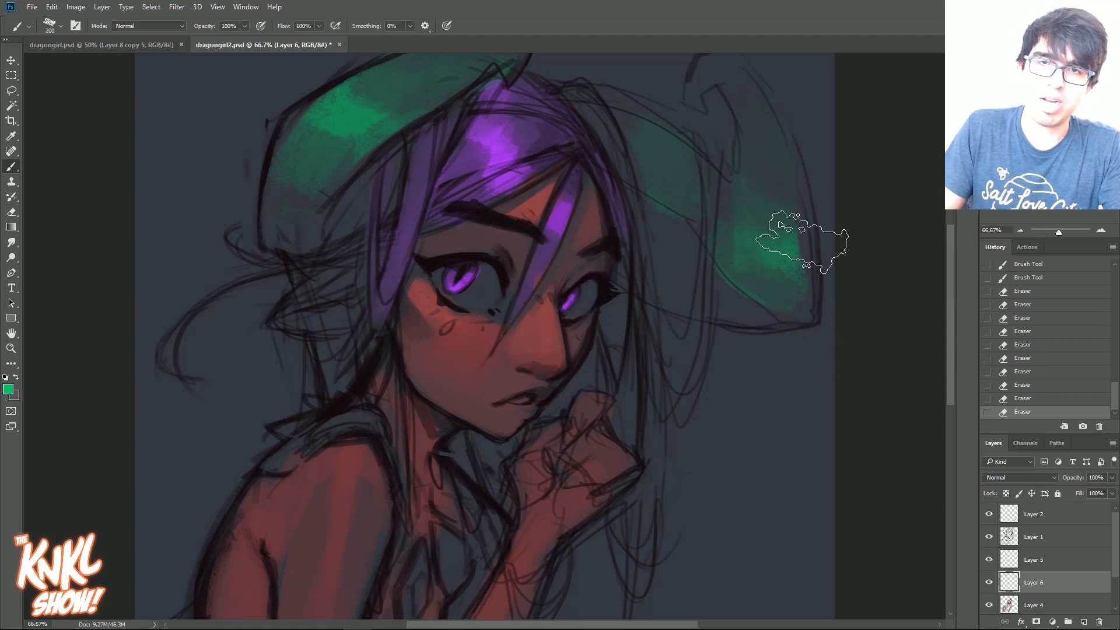
Sample the dark green from the left horn and fill in the unpainted areas of both horns with it.
alt+click(402, 82)
key(bracketright)
key(bracketright)
mouse_move(306, 190)
mouse_down()
mouse_move(300, 175)
mouse_move(296, 235)
mouse_up()
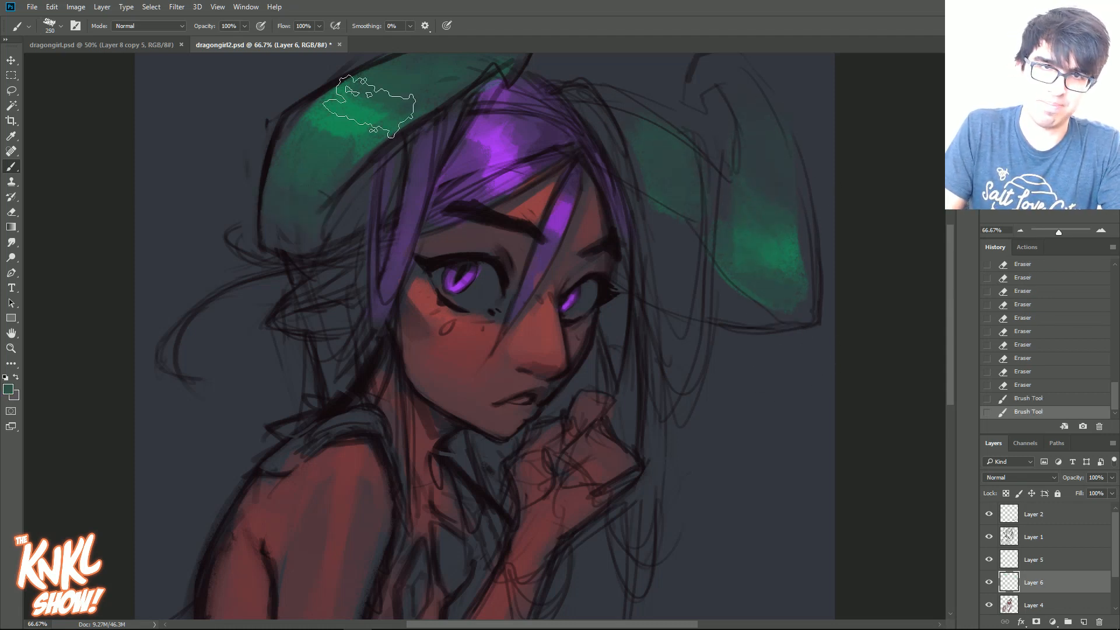
drag(664, 275, 648, 222)
key(bracketleft)
drag(770, 274, 748, 164)
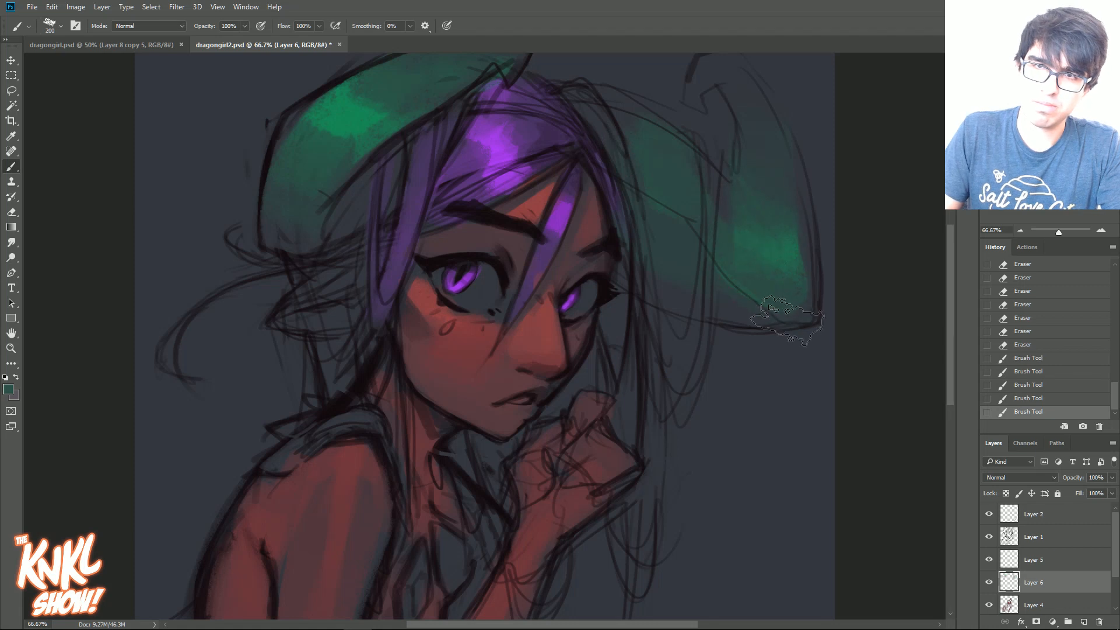
Shift the horns' green on Layer 6 by hue -3 with Hue/Saturation, after testing other hues, and select Layer 5.
key(ctrl+u)
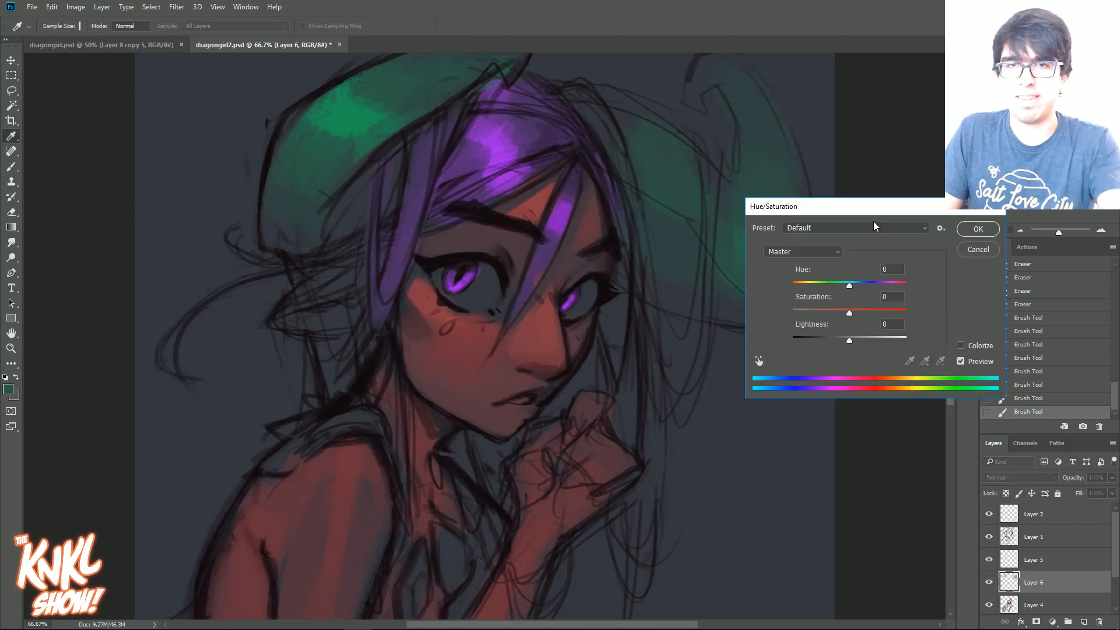
drag(867, 286, 834, 294)
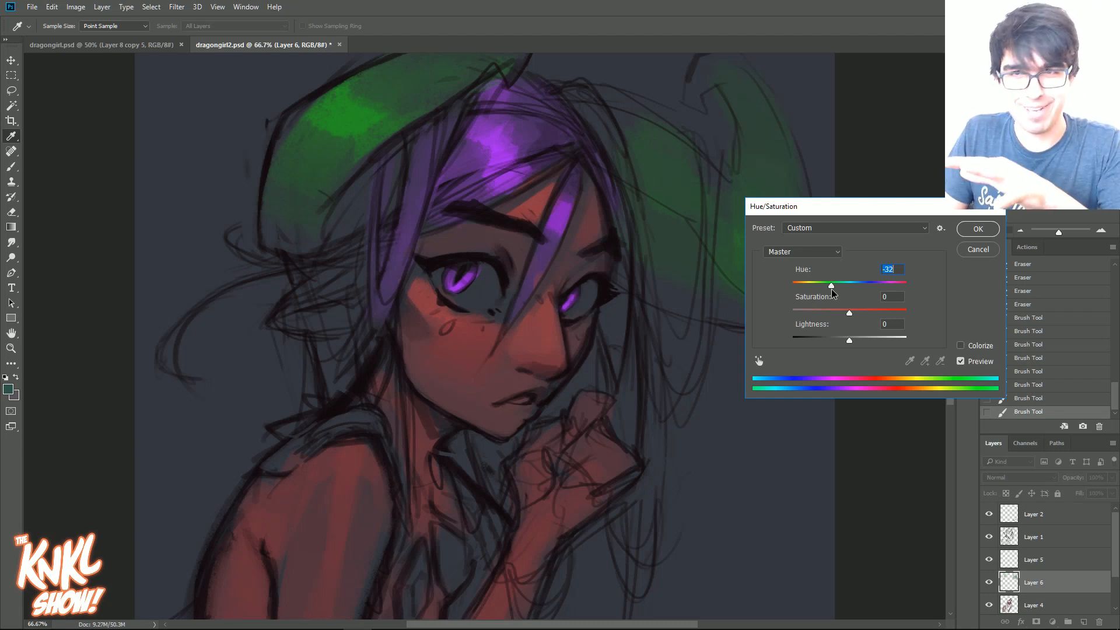
mouse_move(831, 291)
mouse_down()
mouse_move(804, 291)
mouse_move(816, 292)
mouse_up()
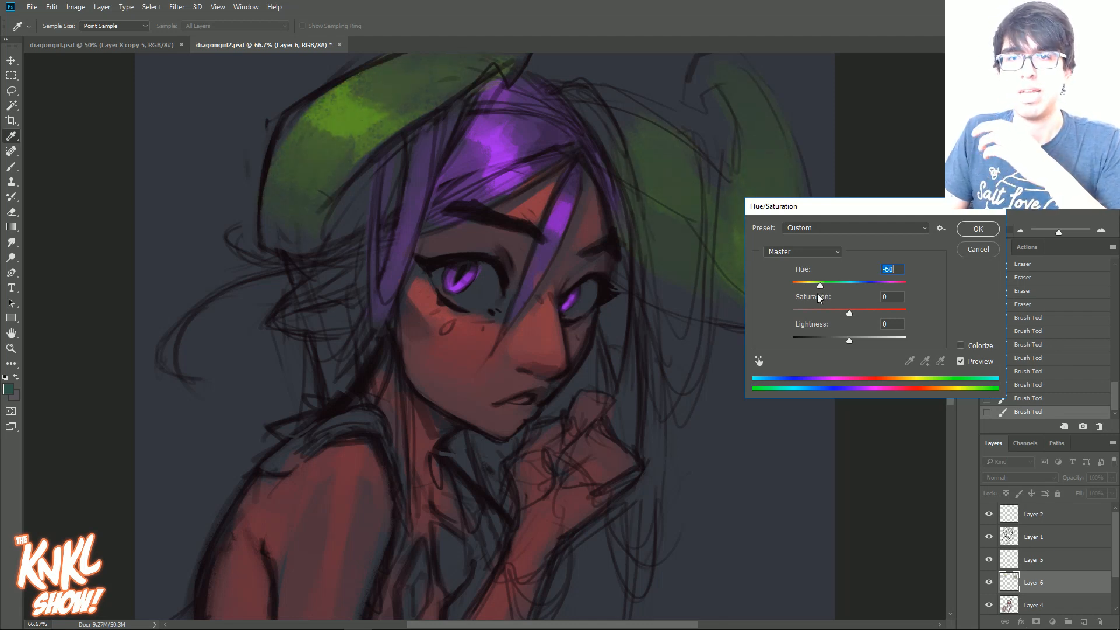
drag(820, 286, 842, 290)
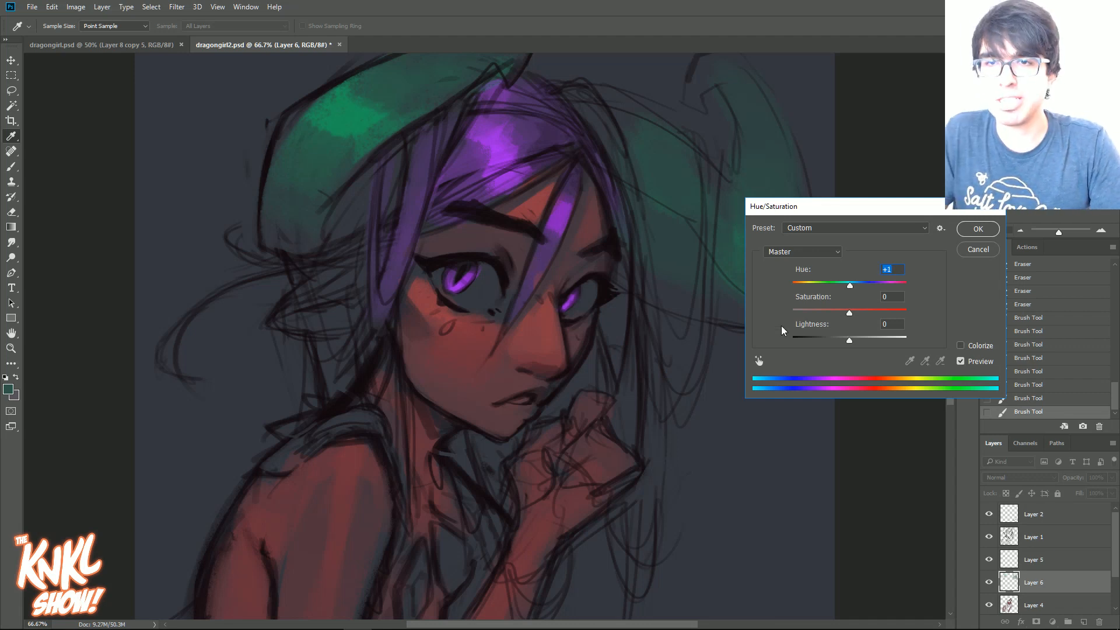
drag(852, 289, 854, 289)
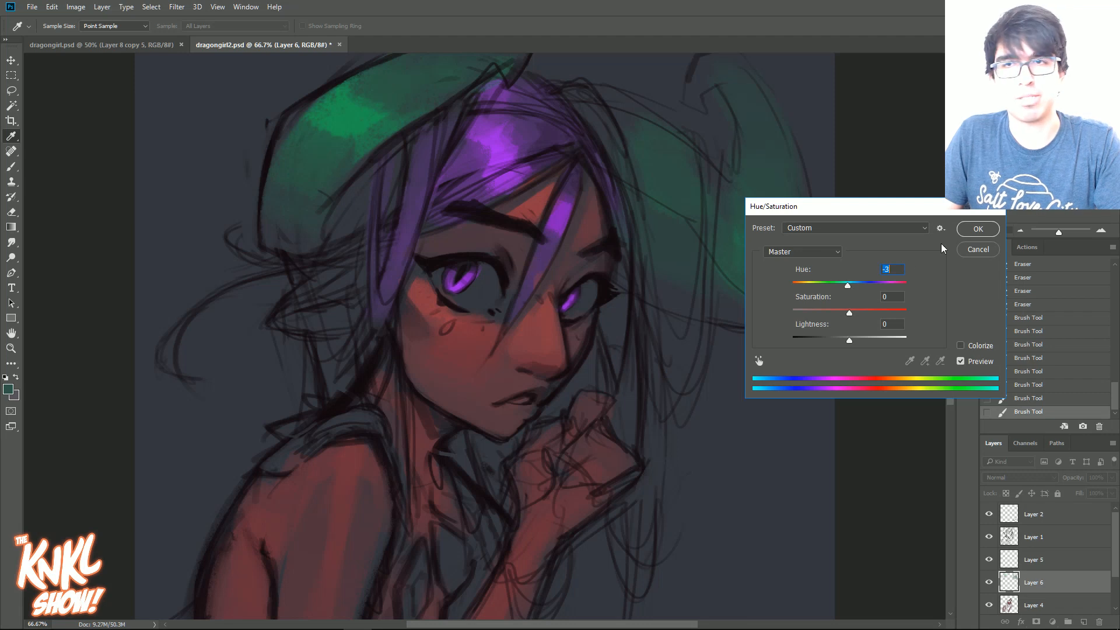
click(969, 233)
click(1034, 563)
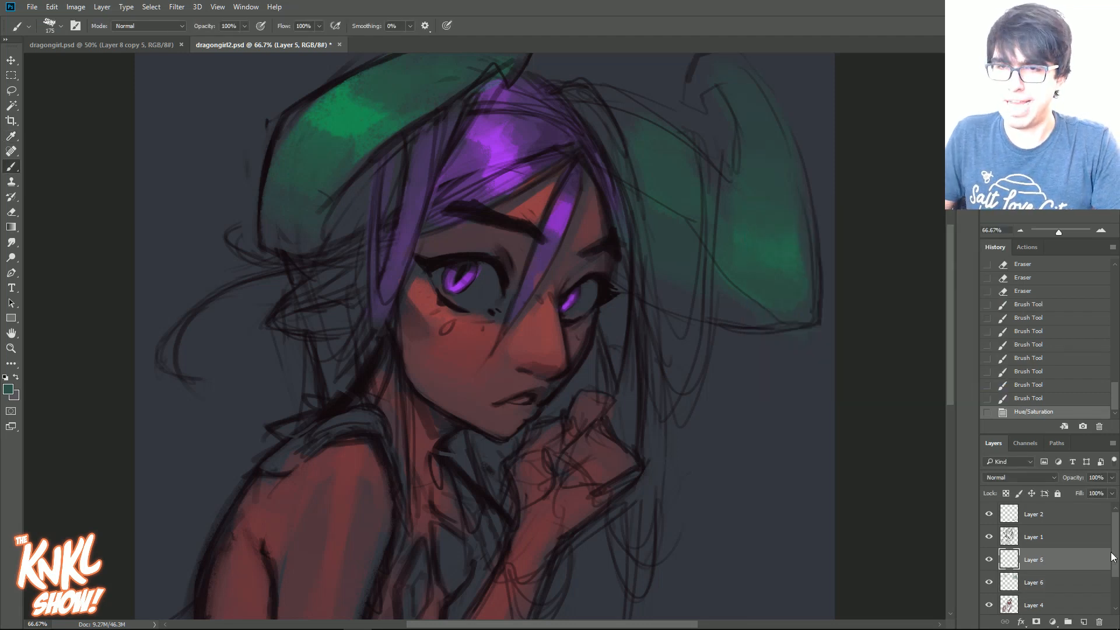
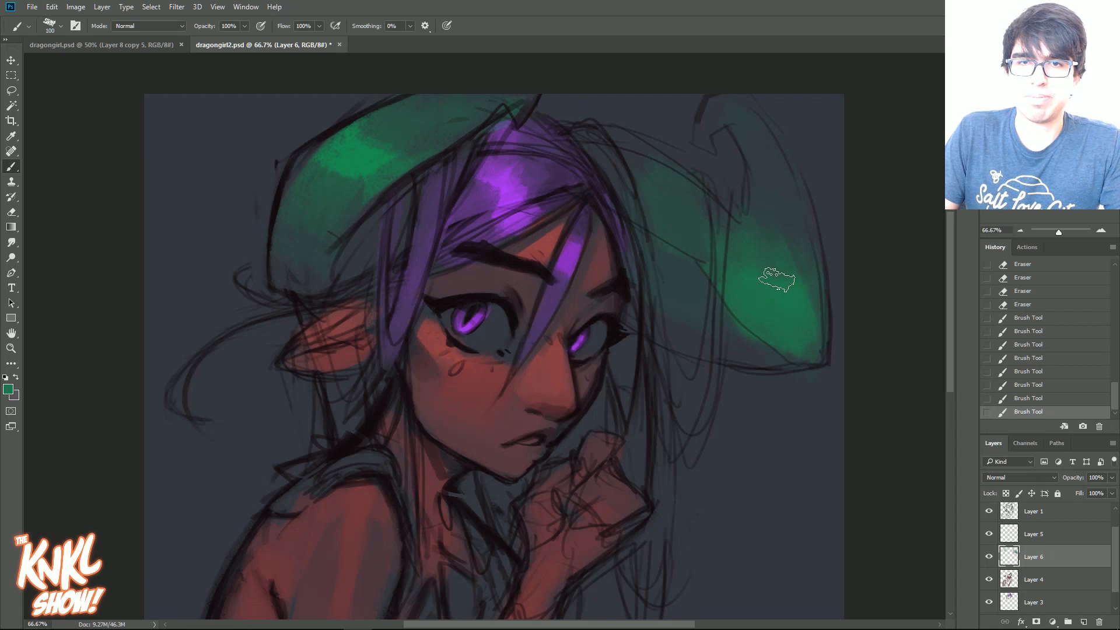
Extend the brighter green patch upward on the outer part of the right horn on Layer 6.
drag(761, 229, 772, 262)
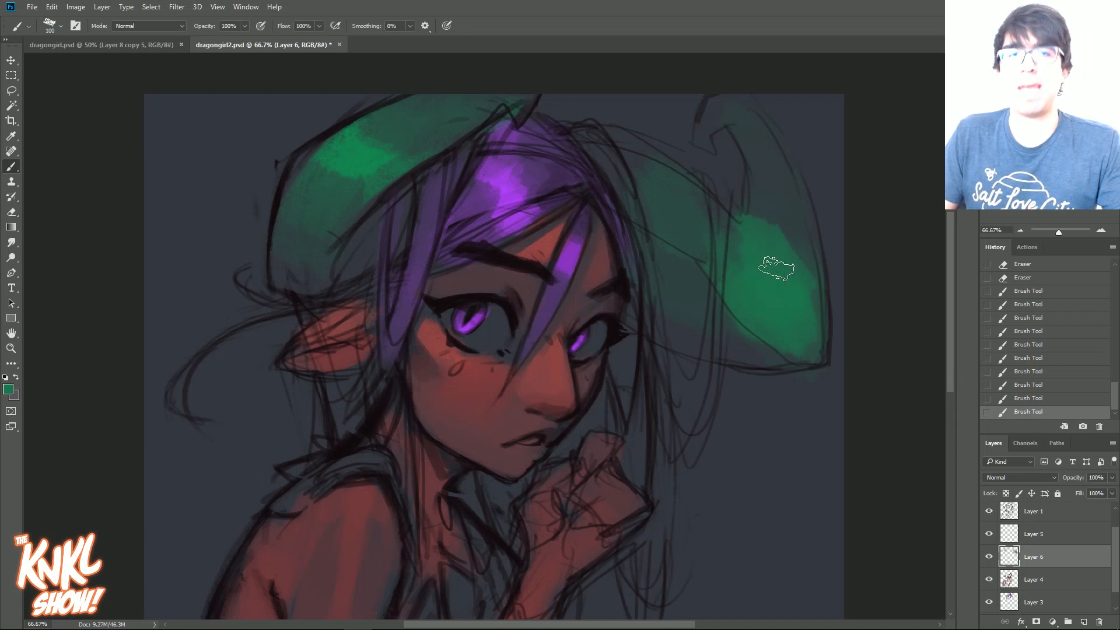
drag(561, 145, 583, 104)
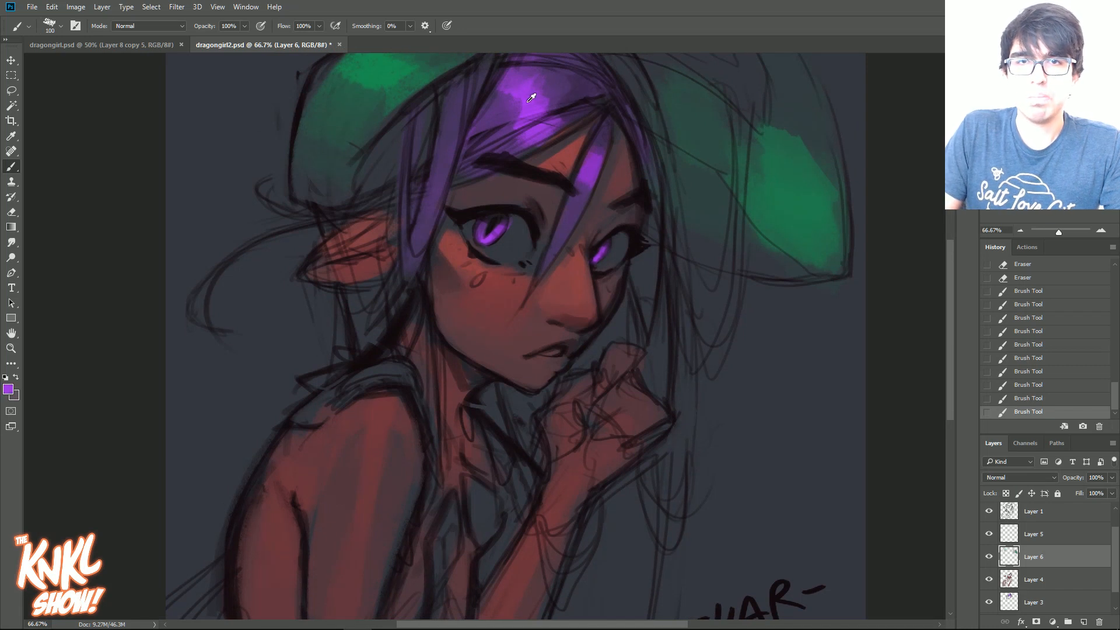
Toggle the visibility of the colour layers, including Layer 6 and Layer 4, to check what each one holds.
click(1027, 512)
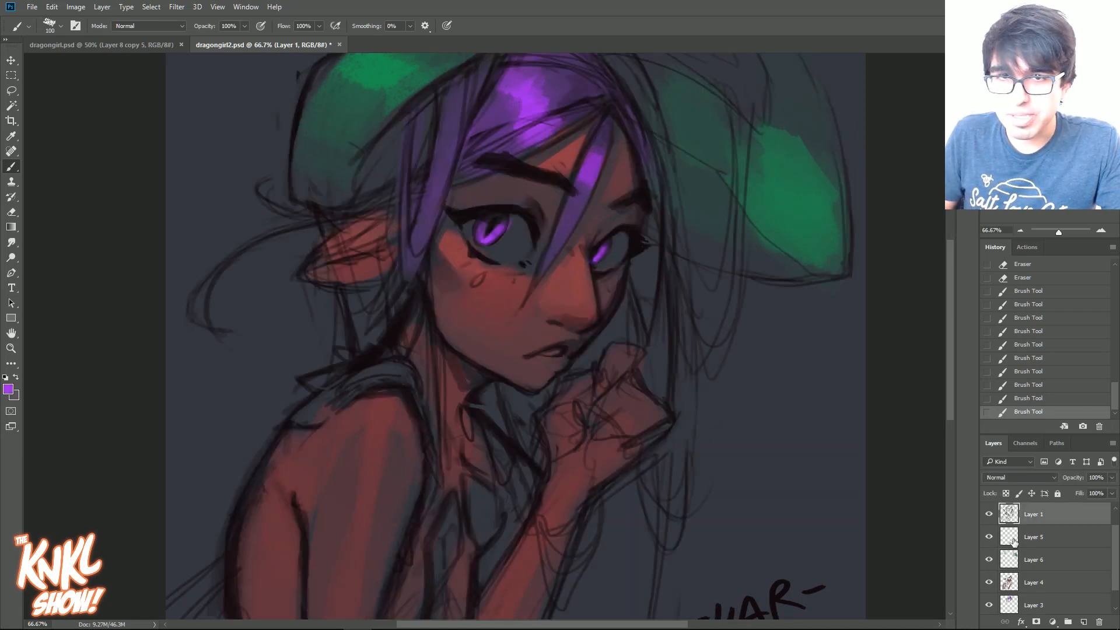
click(989, 559)
click(989, 560)
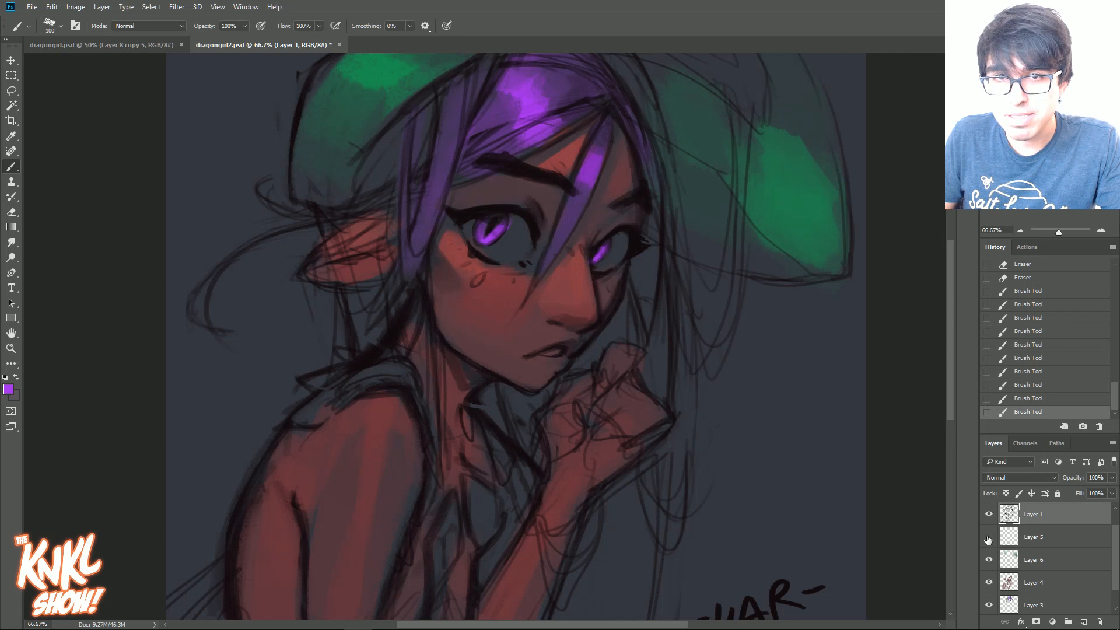
click(989, 582)
click(989, 582)
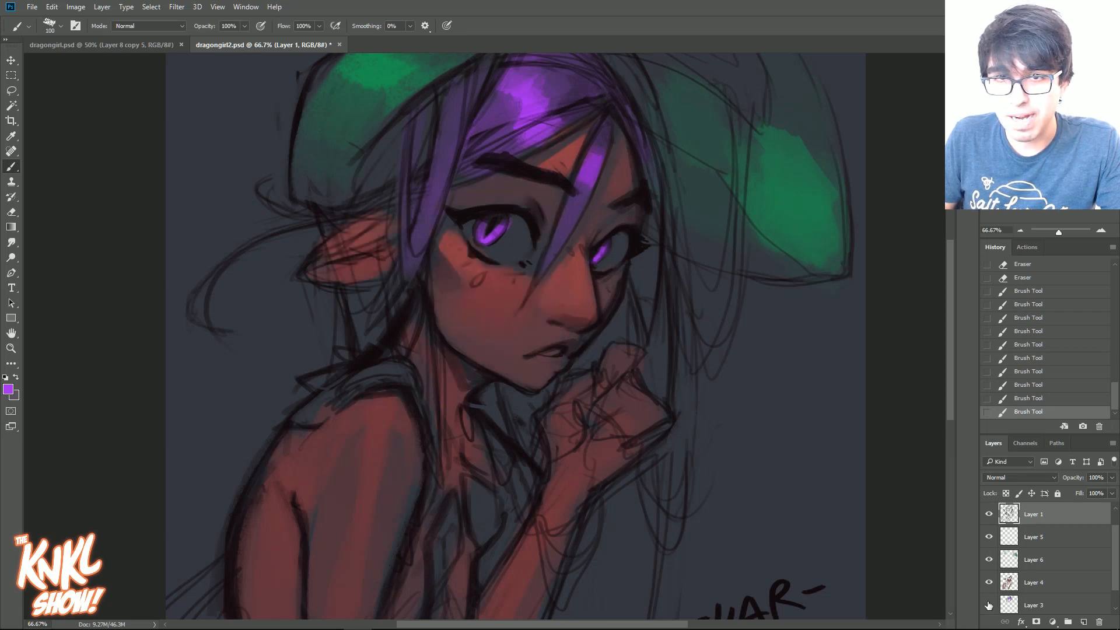
Select Layer 3 and paint purple on the collar, the hair around the pointed ear and the hair beside the far cheek.
click(1041, 602)
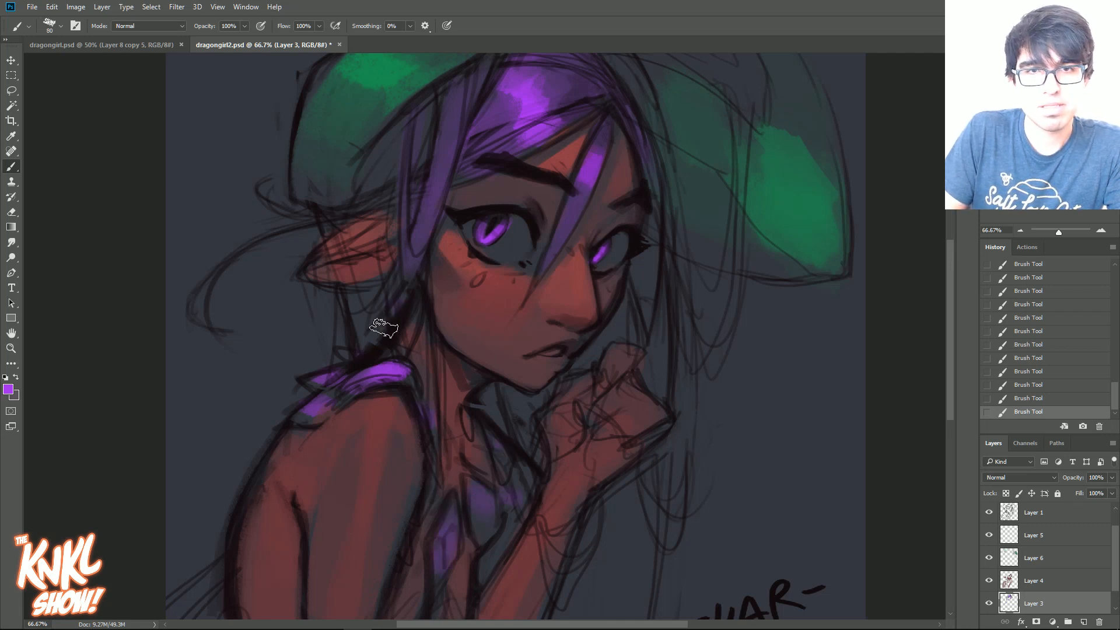
drag(363, 332, 366, 299)
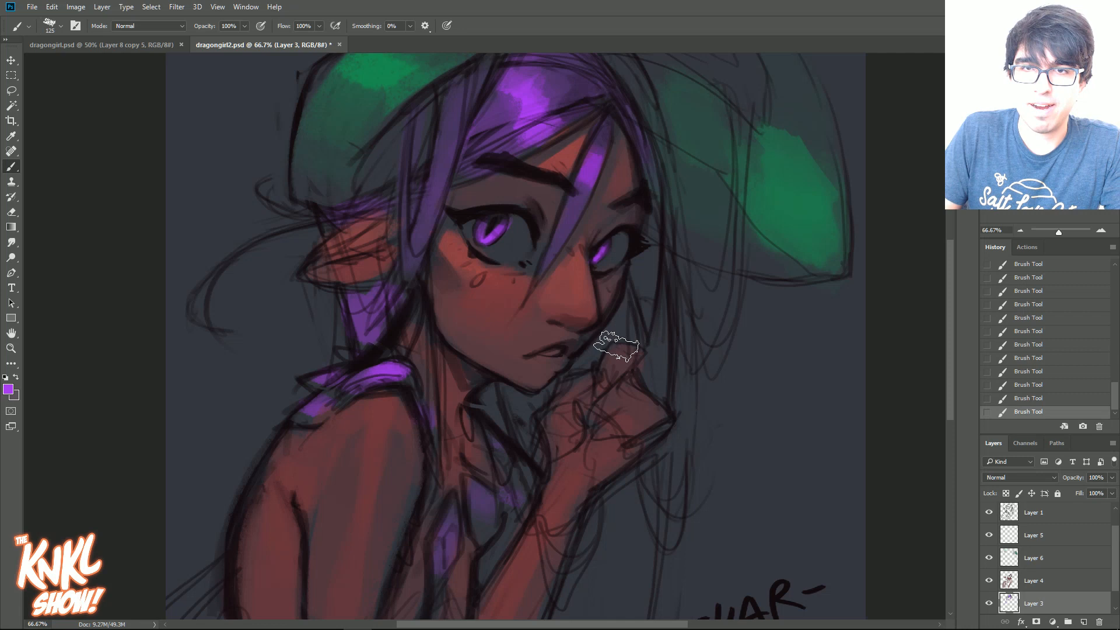
drag(648, 245, 660, 366)
Shift the brush colour to a blue-violet and paint the shaded hair behind the raised hand and below the chin.
click(8, 389)
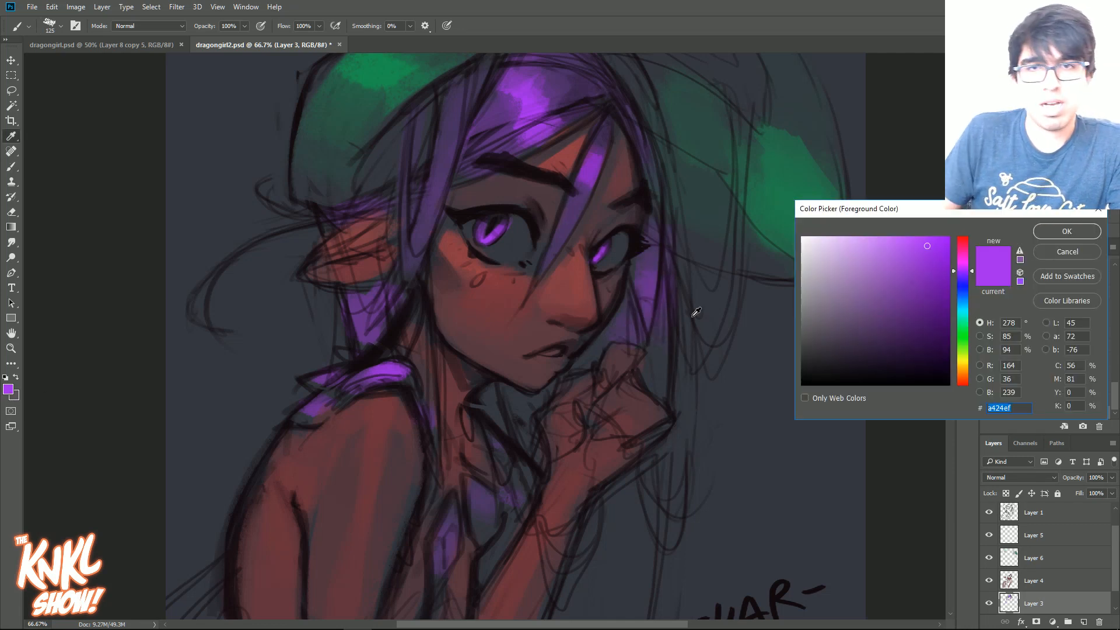
click(971, 281)
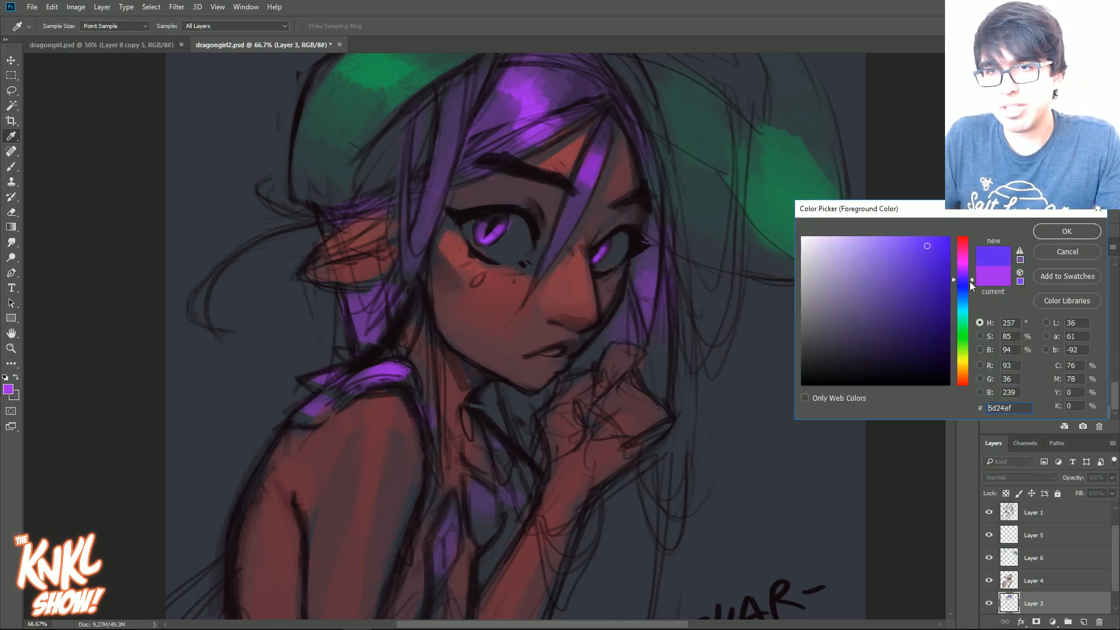
click(1054, 232)
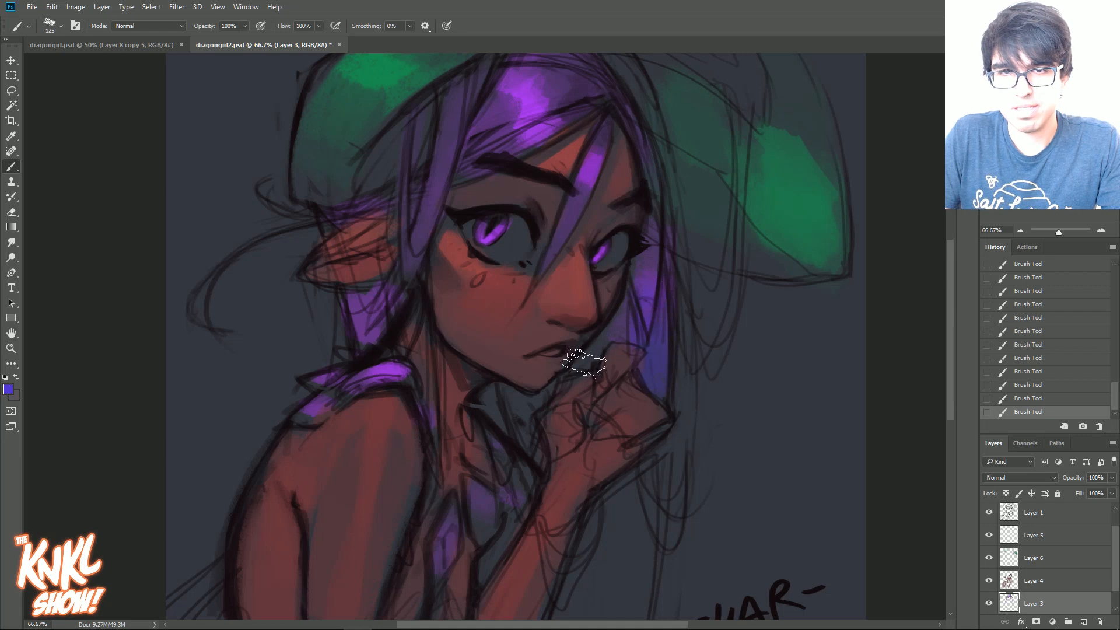
scroll(732, 416, down, 3)
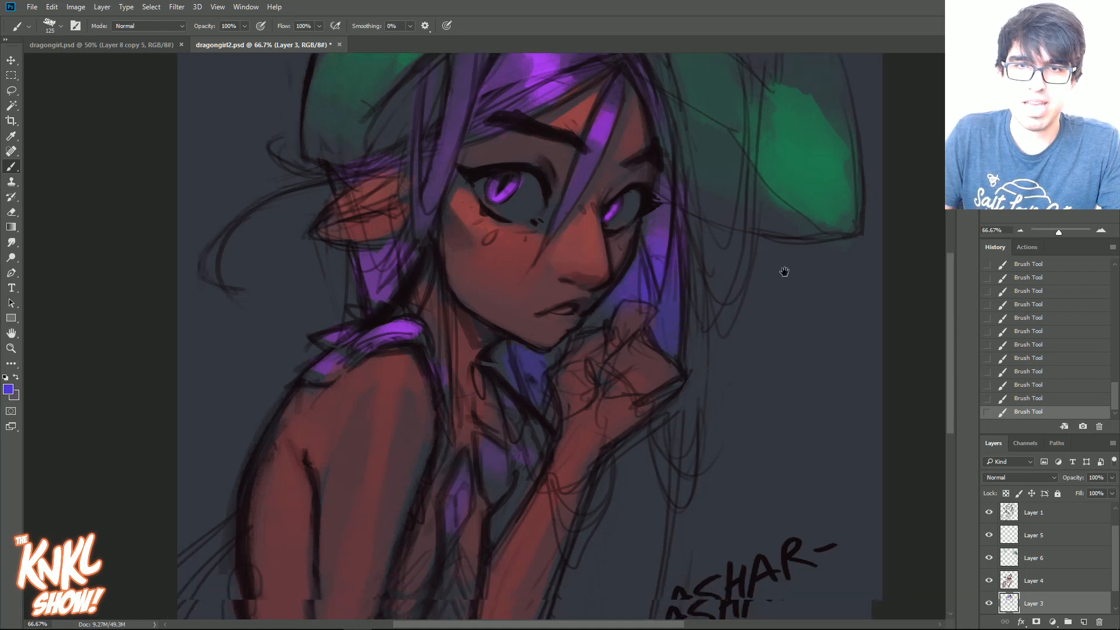
Paint blue-violet hair on Layer 3 behind the raised arm, around the lower body and in the long strands beside the right horn.
key(bracketright)
mouse_move(659, 417)
mouse_down()
mouse_move(673, 545)
mouse_move(648, 401)
mouse_move(609, 520)
mouse_up()
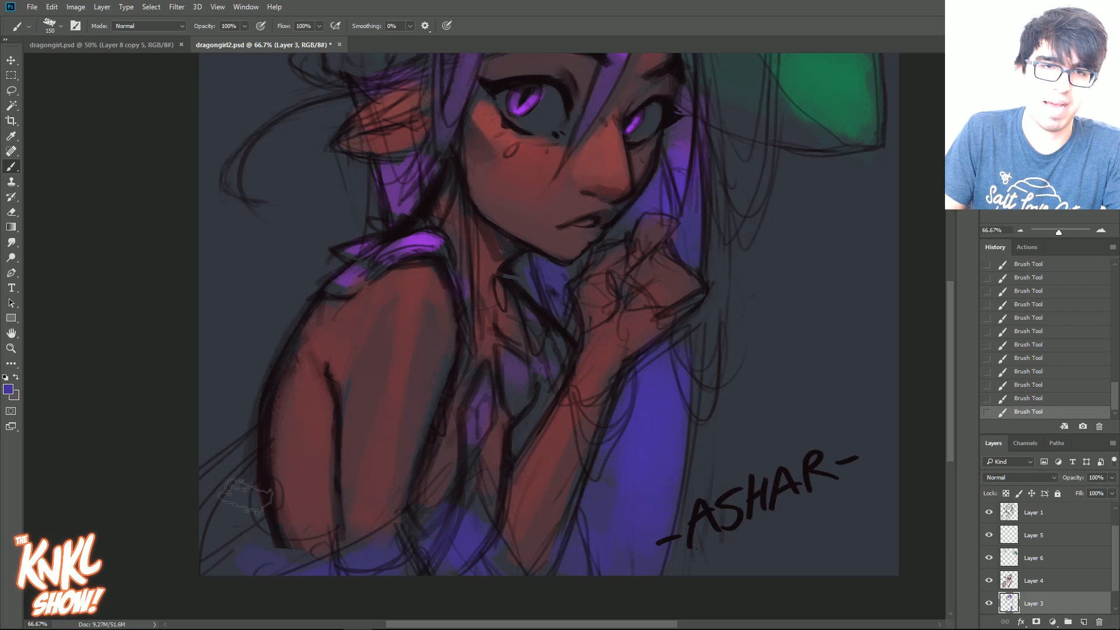
drag(630, 403, 607, 499)
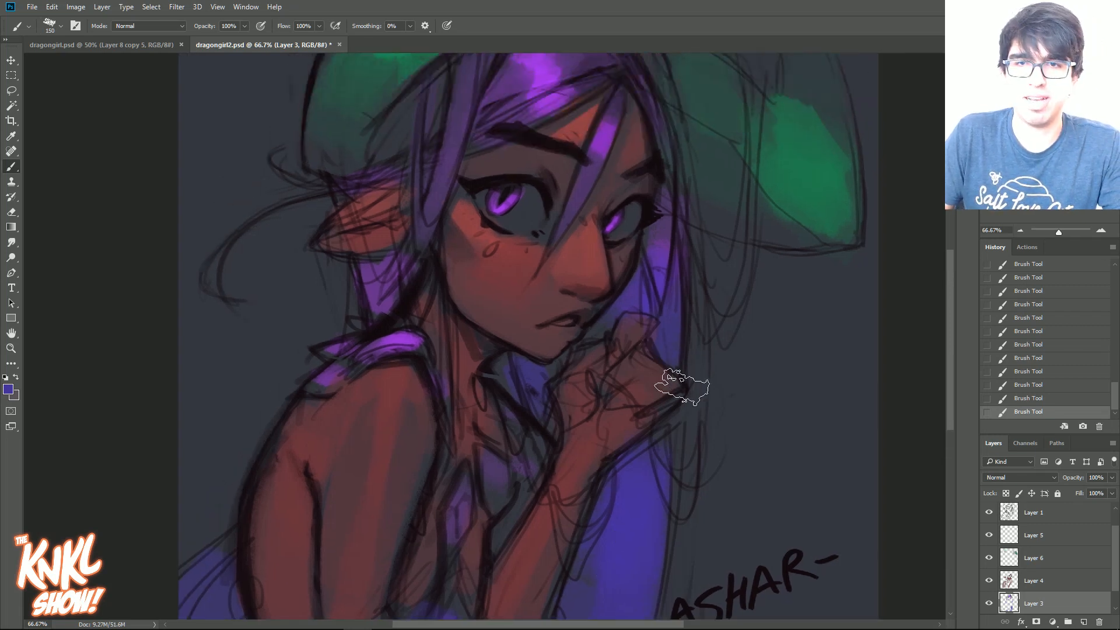
drag(683, 386, 668, 501)
key(bracketleft)
key(bracketleft)
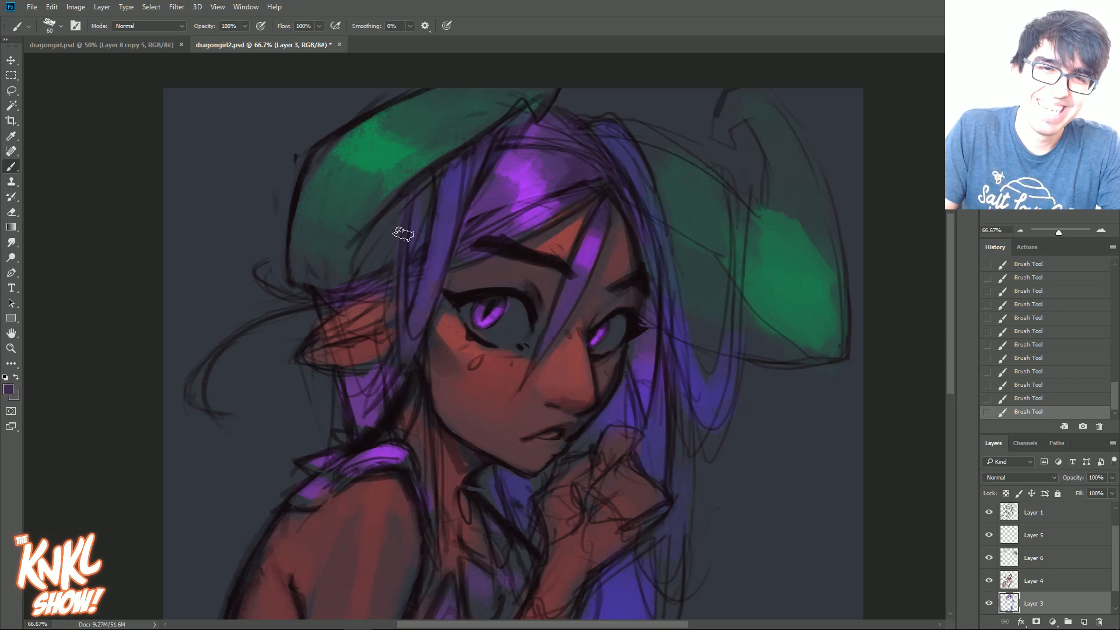
scroll(719, 270, down, 5)
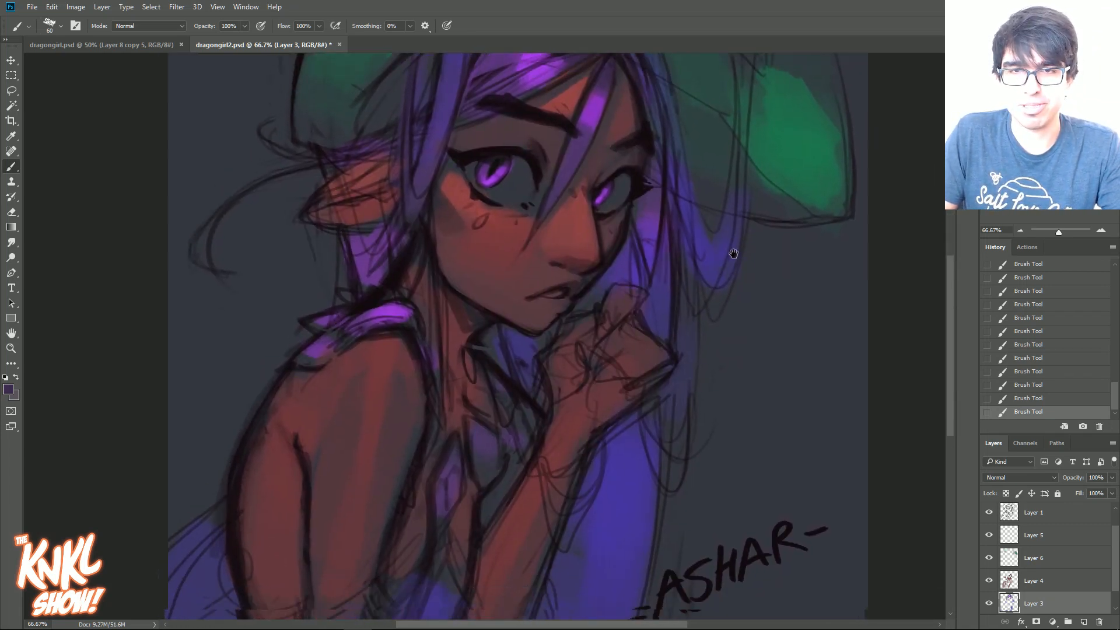
drag(734, 267, 732, 274)
Sample the dark red skin colour from the raised forearm and select Layer 4.
alt+click(534, 516)
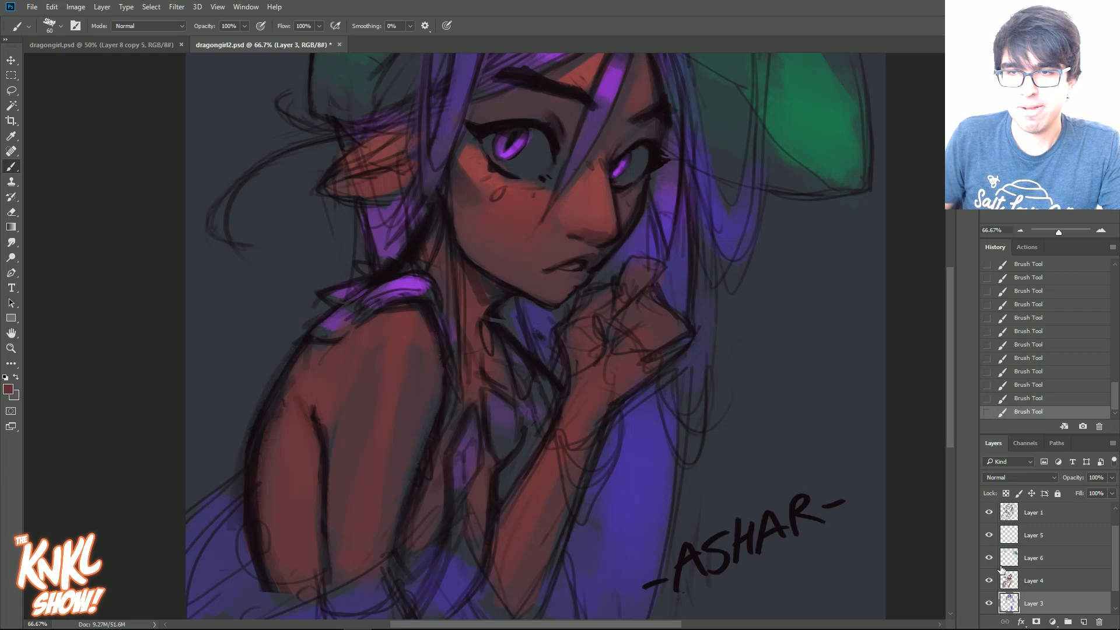
key(alt+bracketright)
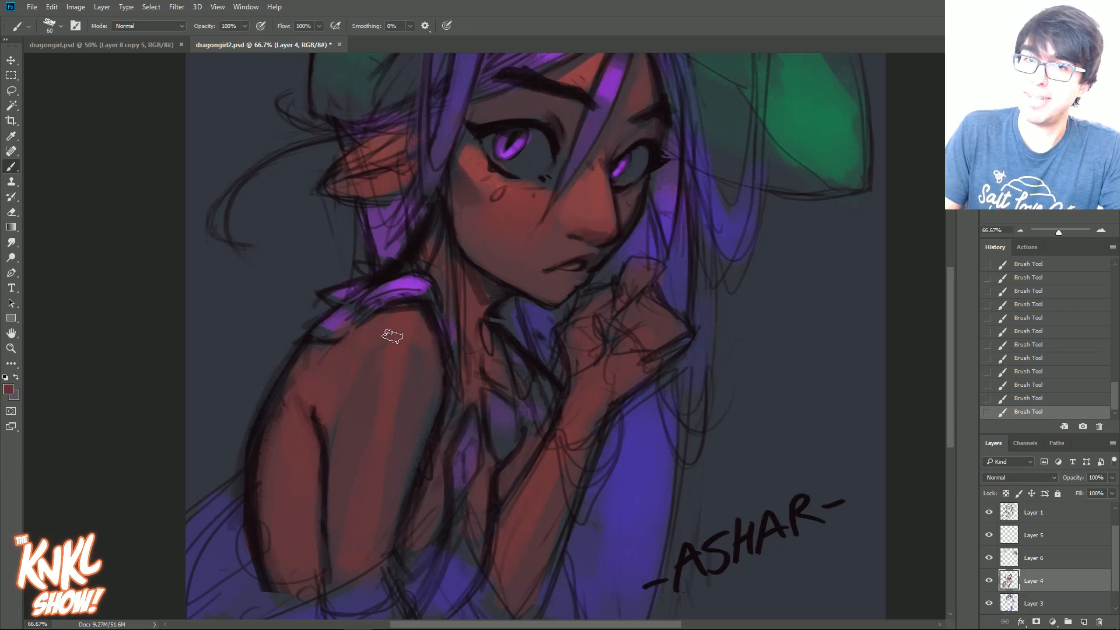
click(1021, 231)
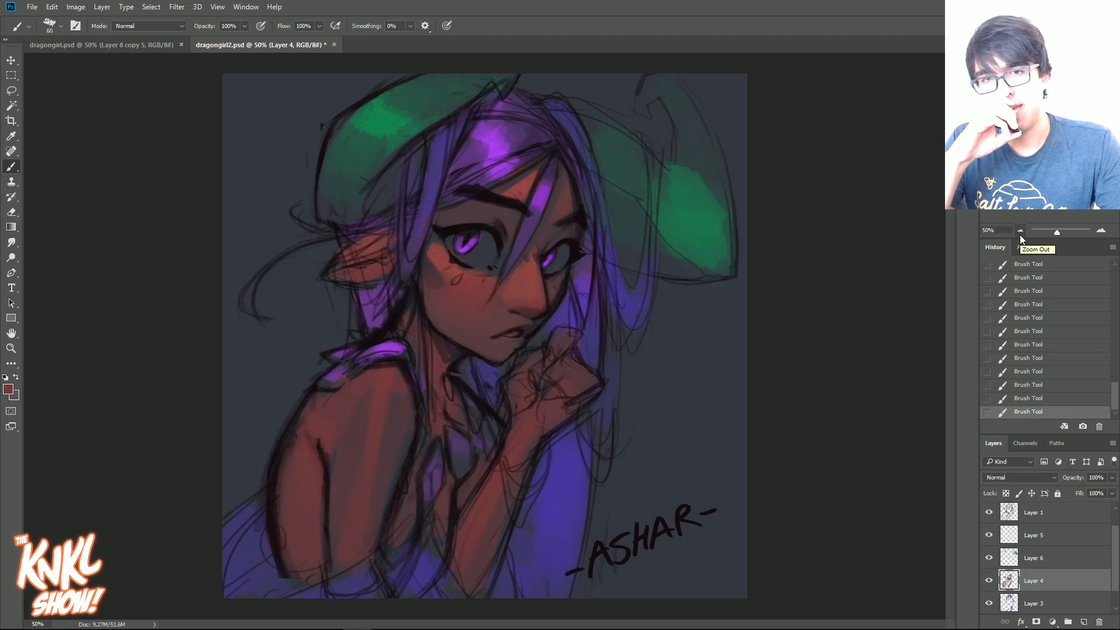
Sample green from the right horn and extend it over the horn's upper outer part, ending on Layer 6 with a 150 px brush.
key(bracketright)
alt+click(703, 190)
key(bracketright)
key(bracketright)
key(bracketright)
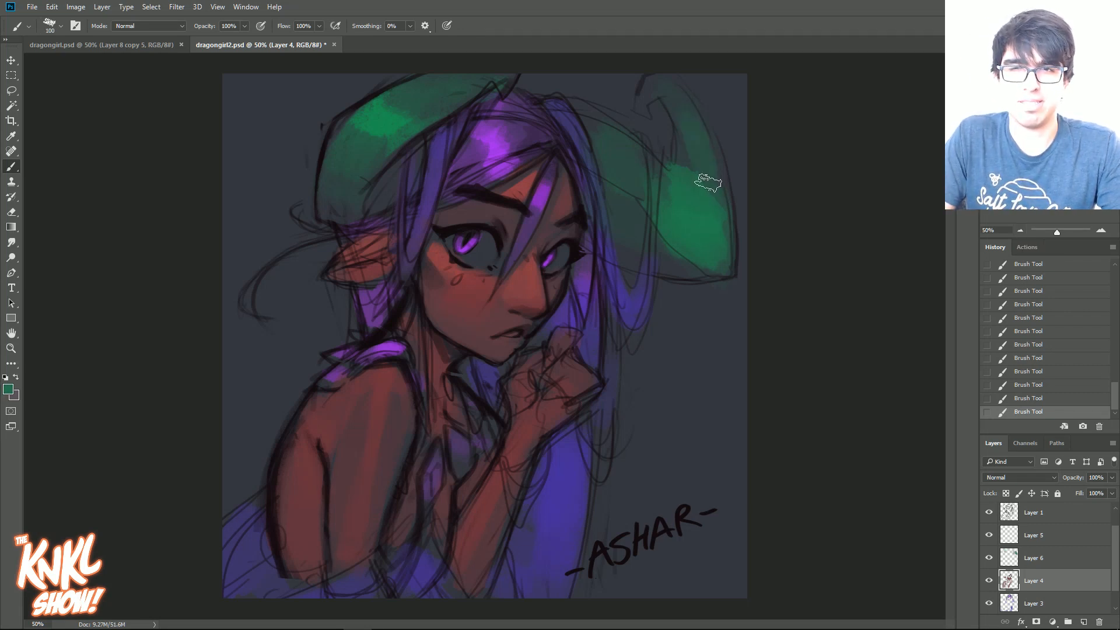
key(alt+bracketright)
key(bracketright)
key(bracketright)
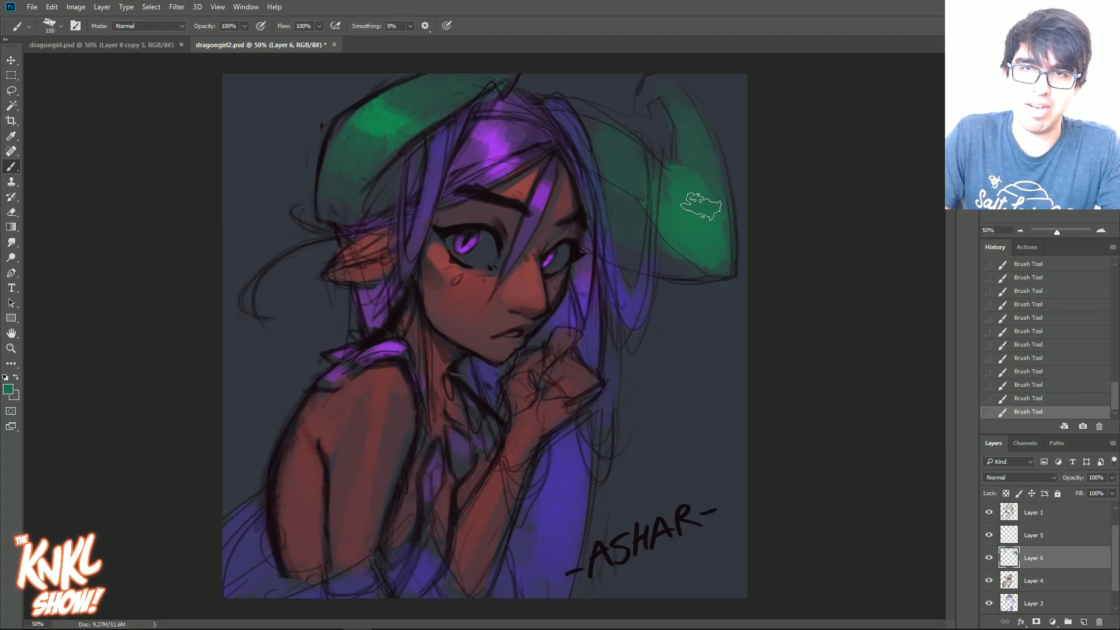
Create a new layer above Layer 6 and set the brush colour to a muted teal, #4a7476.
key(ctrl+shift+n)
key(Return)
click(8, 389)
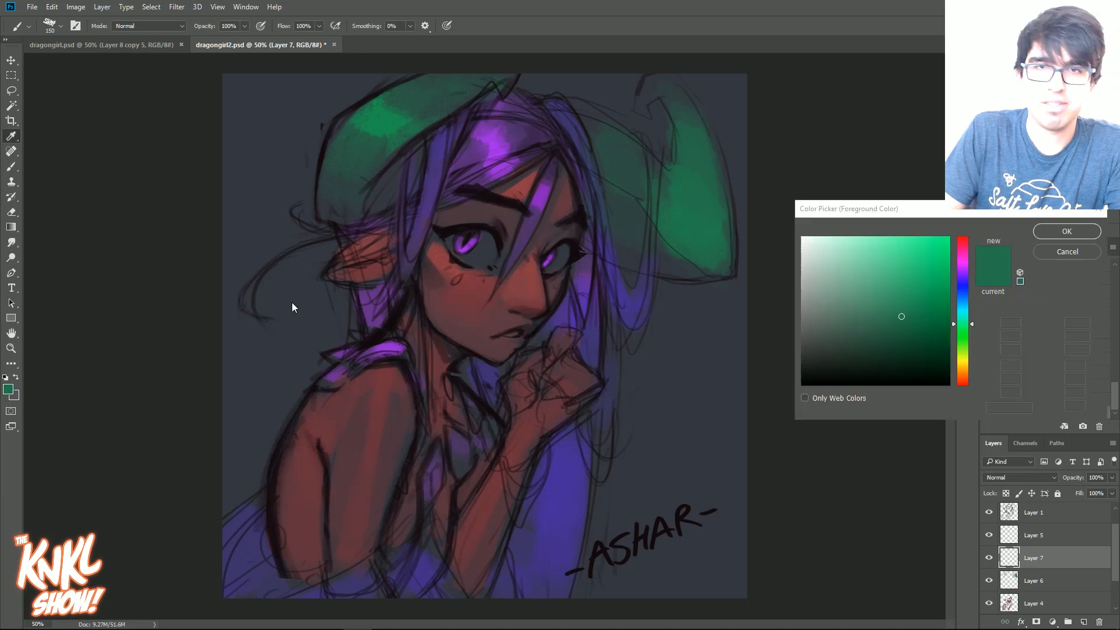
click(890, 294)
drag(848, 313, 858, 317)
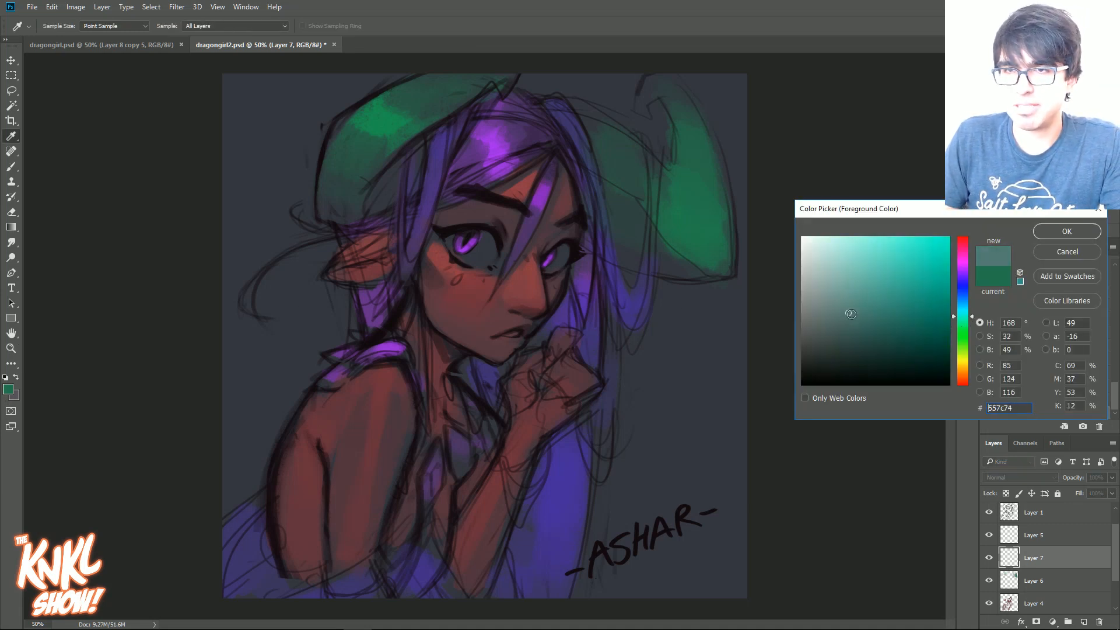
drag(964, 323, 965, 313)
click(1065, 231)
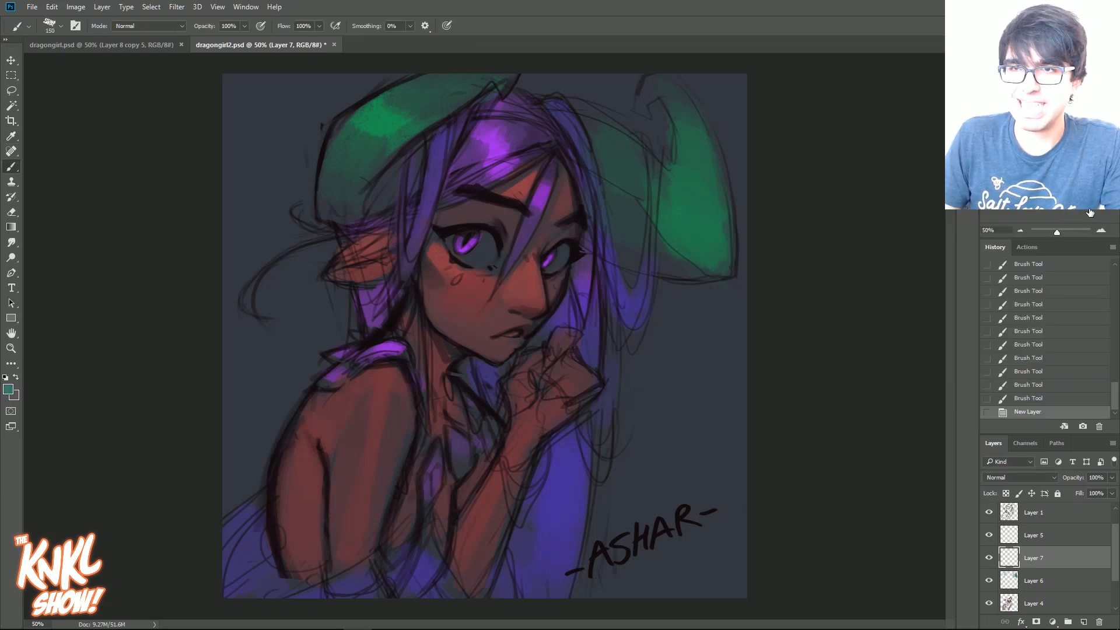
Paint the whites of both eyes in muted teal on Layer 7 with a small brush of about 60 to 80 px.
key(b)
key(ctrl+plus)
key(bracketleft)
key(bracketleft)
key(bracketleft)
key(bracketleft)
drag(435, 216, 493, 236)
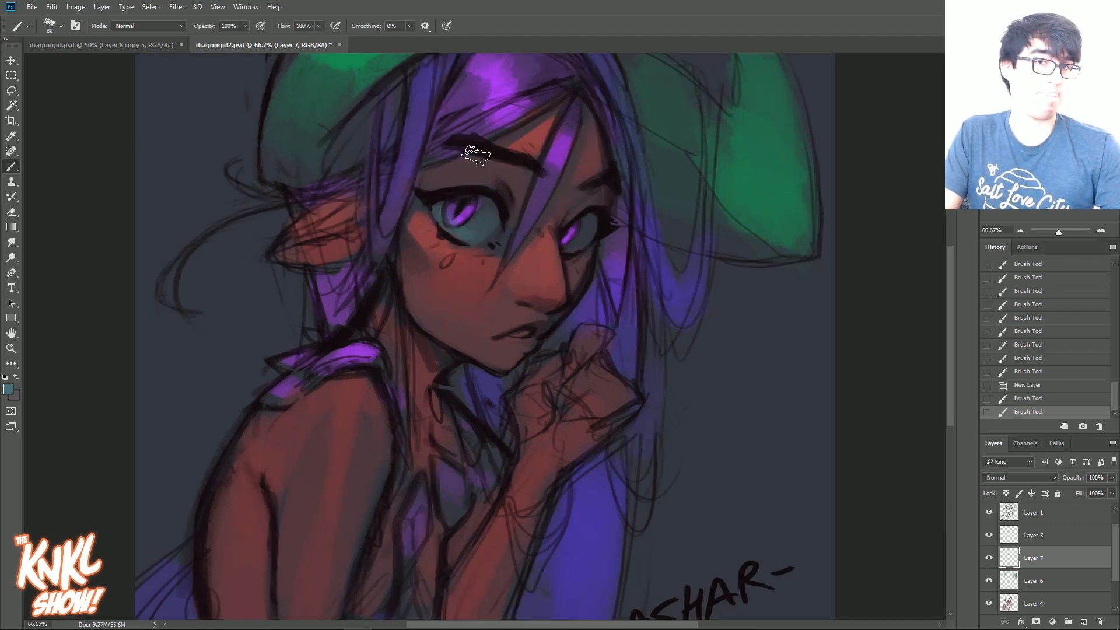
click(9, 389)
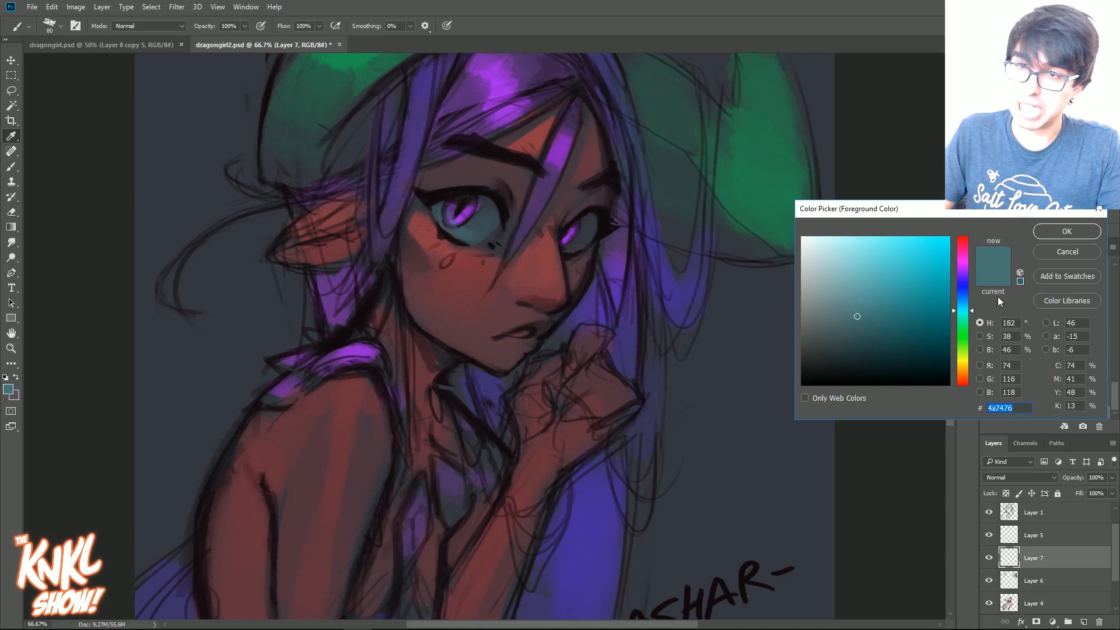
click(1067, 252)
drag(478, 233, 496, 230)
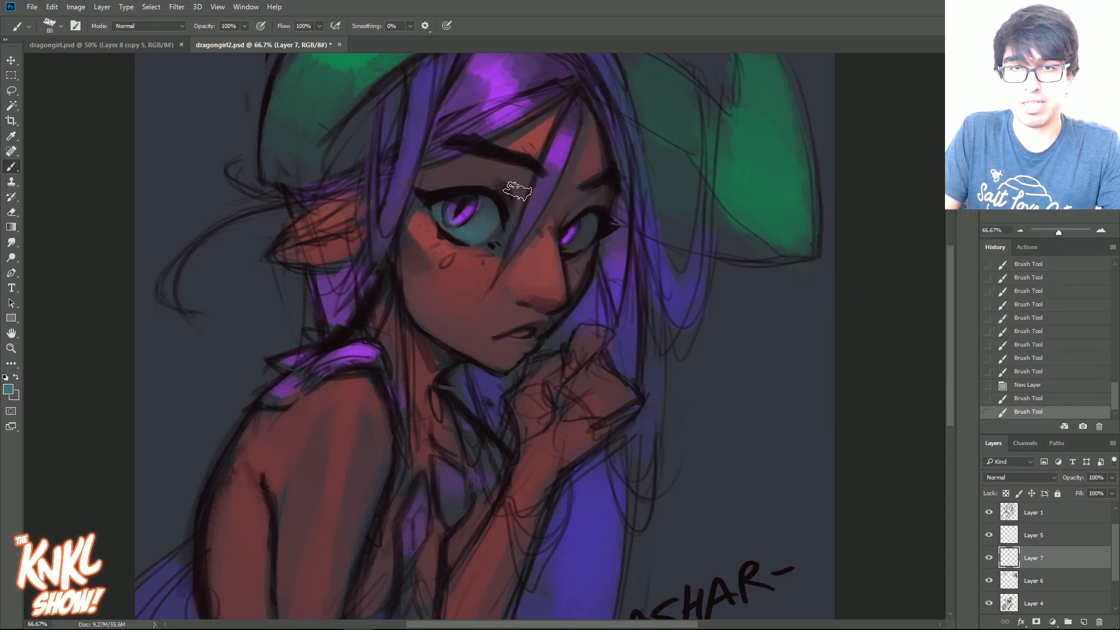
drag(601, 236, 580, 239)
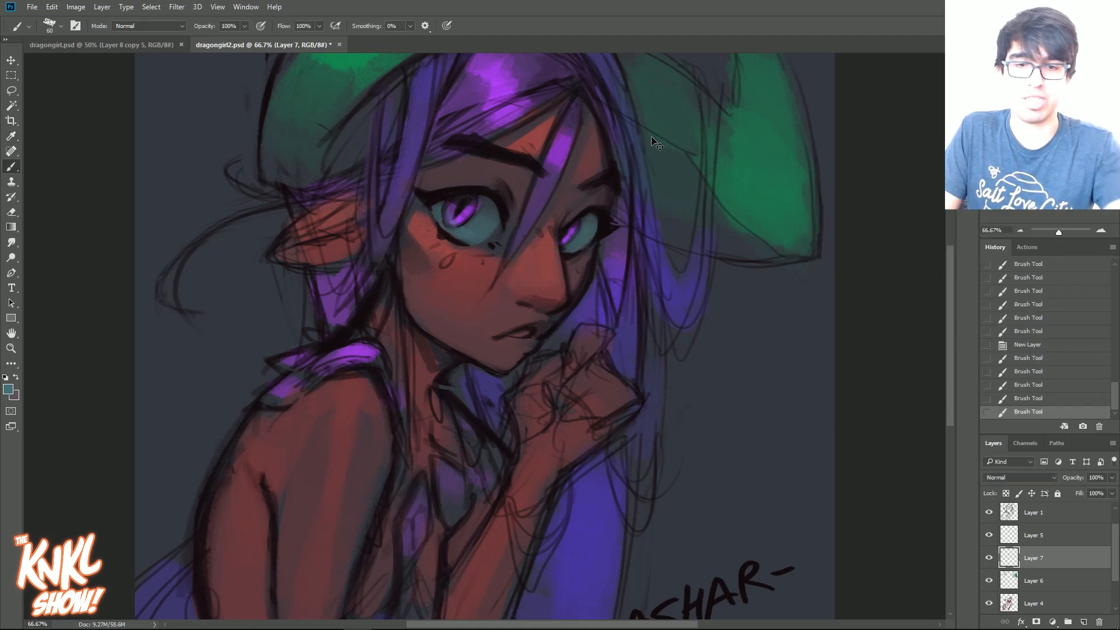
Shift the hue of the eye whites on Layer 7 by +39 with Hue/Saturation.
key(ctrl+u)
mouse_move(849, 285)
mouse_down()
mouse_move(834, 286)
mouse_move(869, 286)
mouse_up()
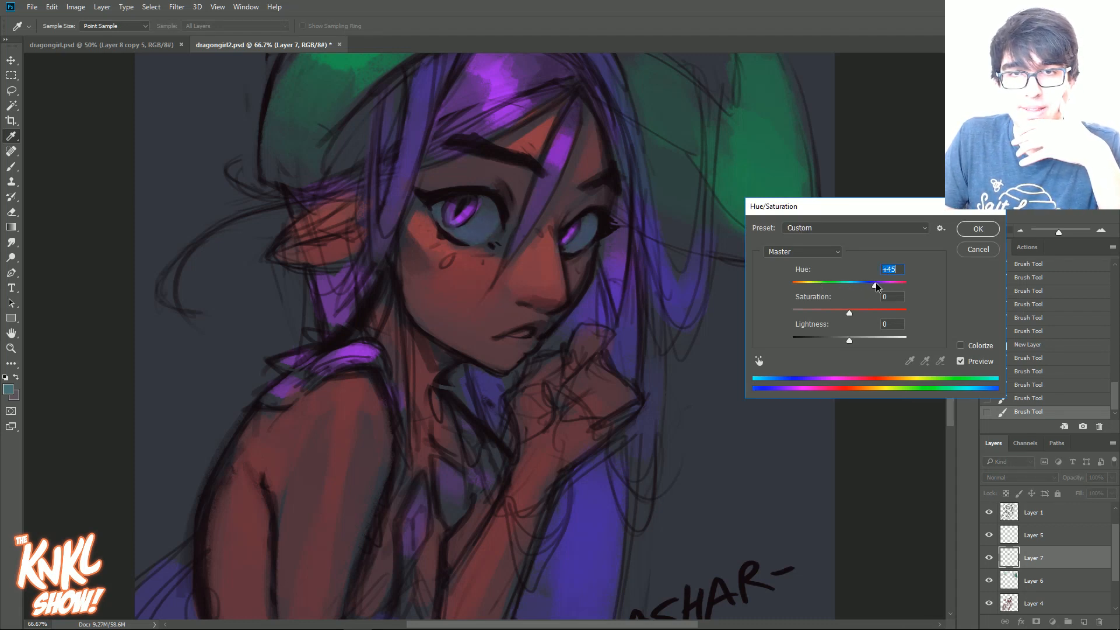
drag(875, 285, 886, 287)
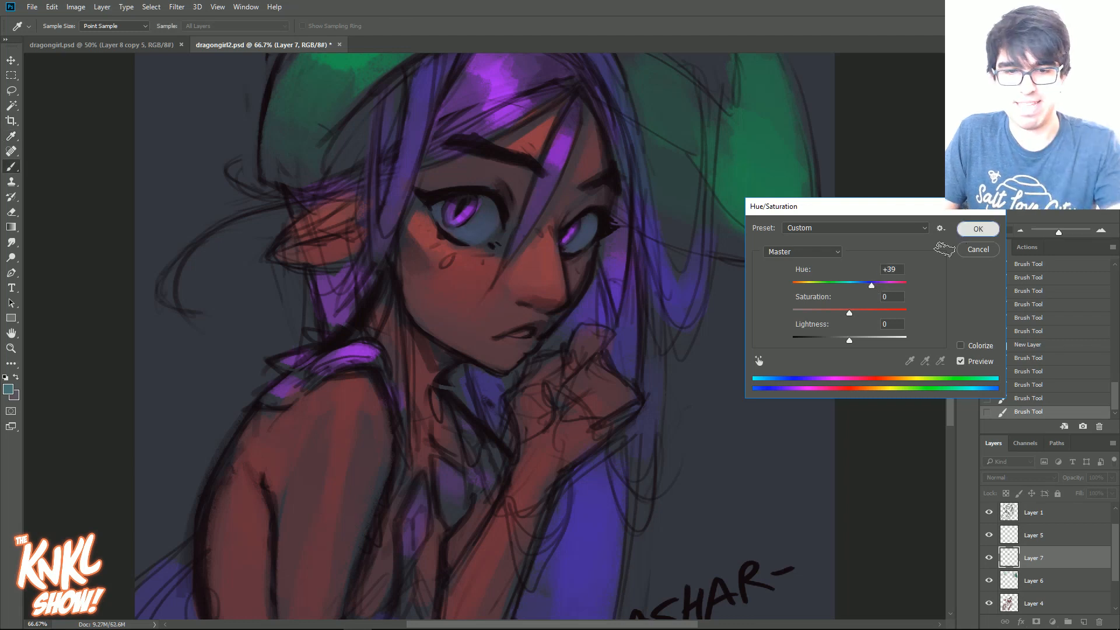
click(978, 229)
Refine the shading of both eye whites on Layer 7 with a smaller brush in dark blue-grey.
drag(472, 225, 487, 234)
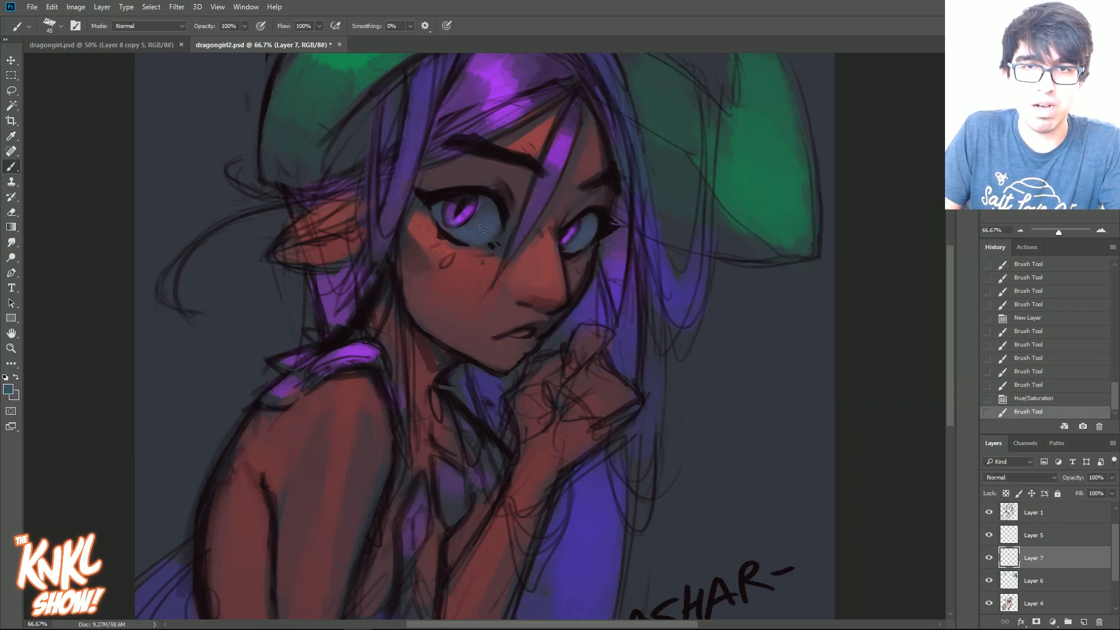
drag(558, 202, 573, 210)
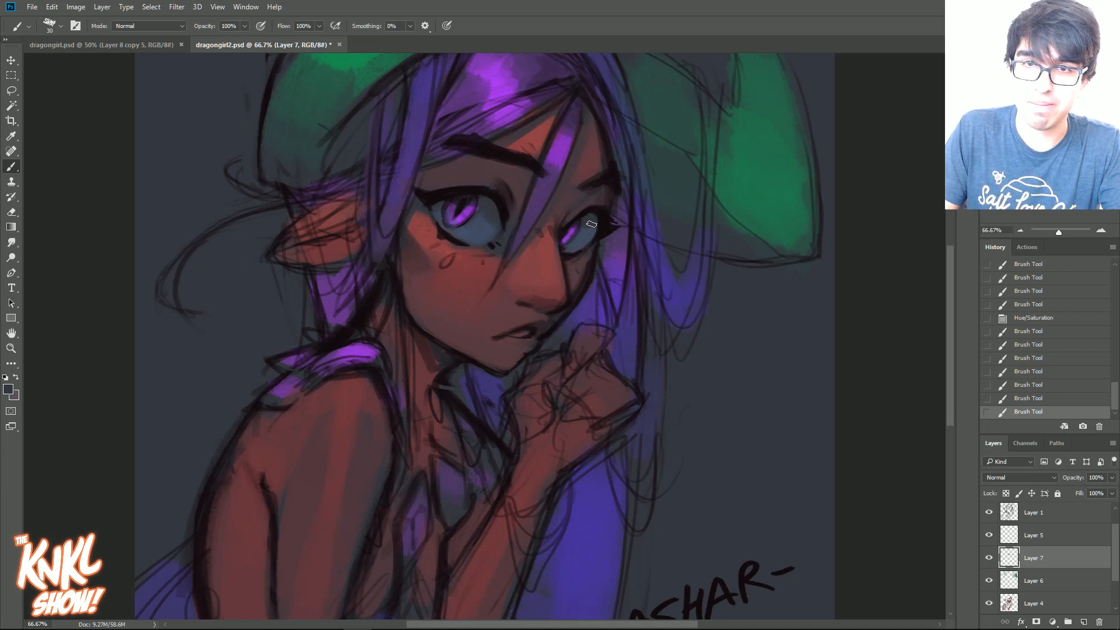
drag(595, 229, 601, 227)
Erase the blue paint covering the purple irises of both eyes on Layer 7.
alt+click(475, 217)
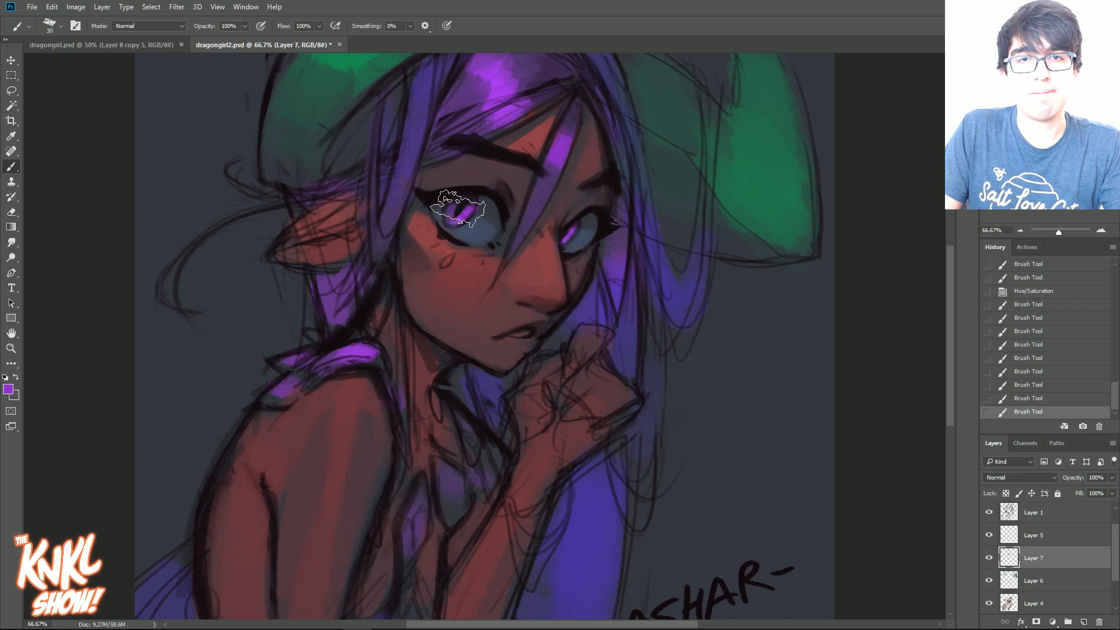
key(e)
drag(461, 207, 467, 210)
drag(584, 230, 591, 228)
Sample the blue-grey of the far eye and paint the teeth in the open mouth with a 20 px brush.
key(b)
alt+click(591, 229)
key(bracketleft)
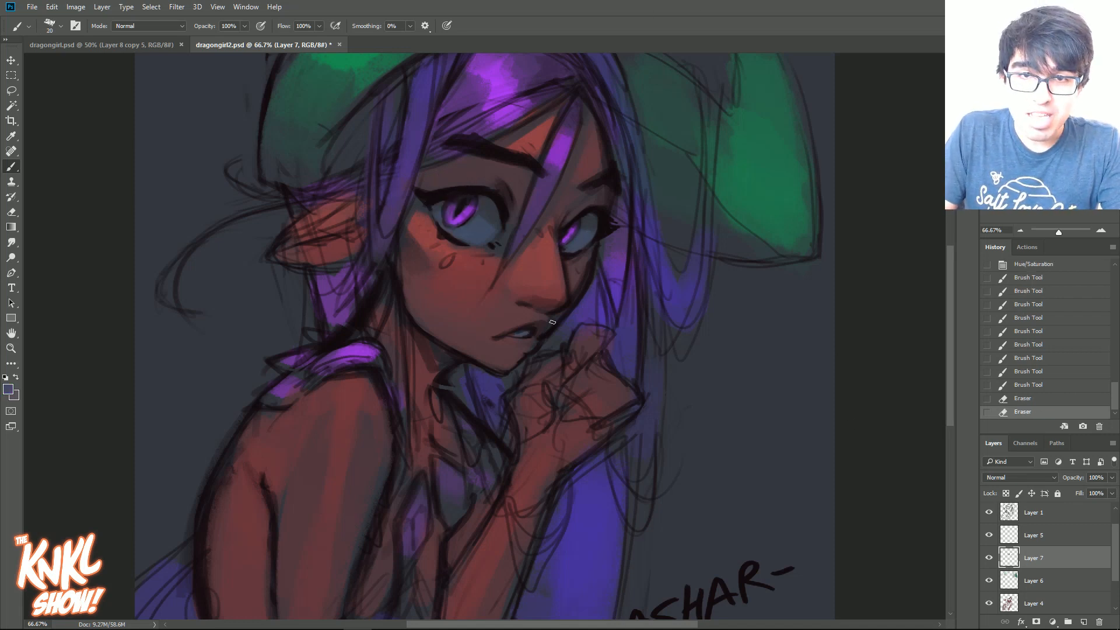
drag(552, 321, 556, 324)
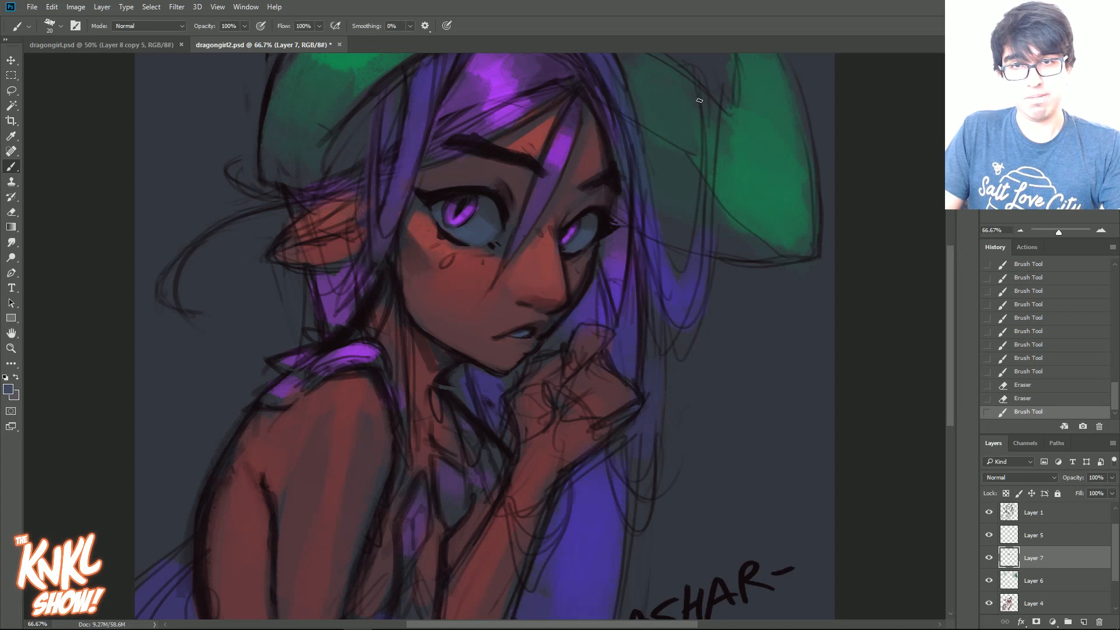
Create a new layer above Layer 1 and set the brush colour to a light blue-grey, #79969d.
scroll(1094, 537, up, 1)
click(1085, 536)
key(ctrl+shift+n)
key(Return)
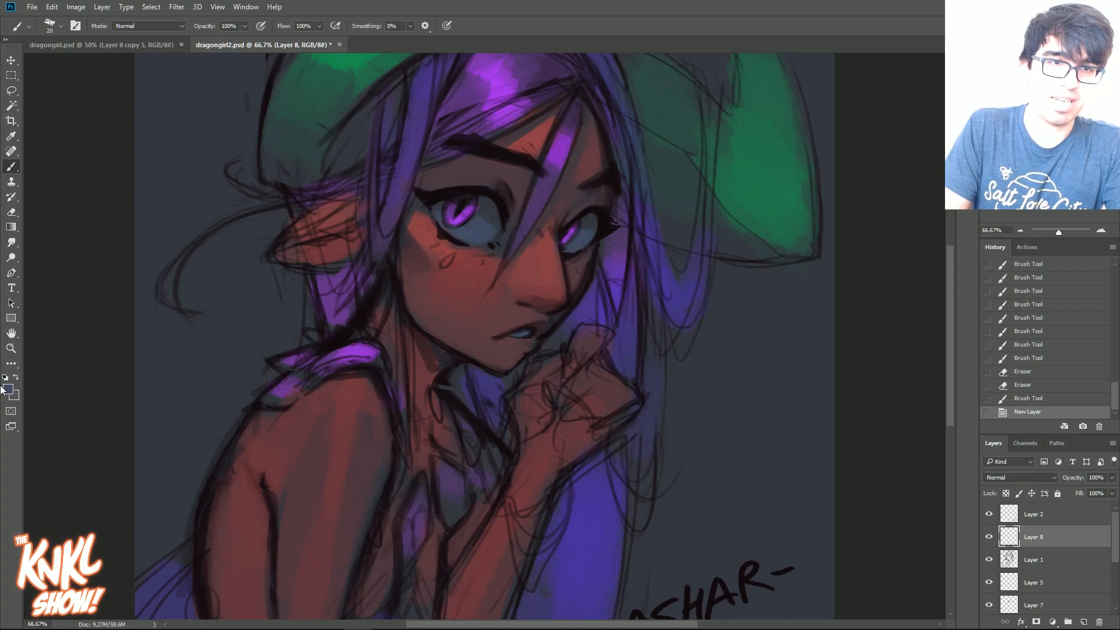
click(7, 389)
click(835, 293)
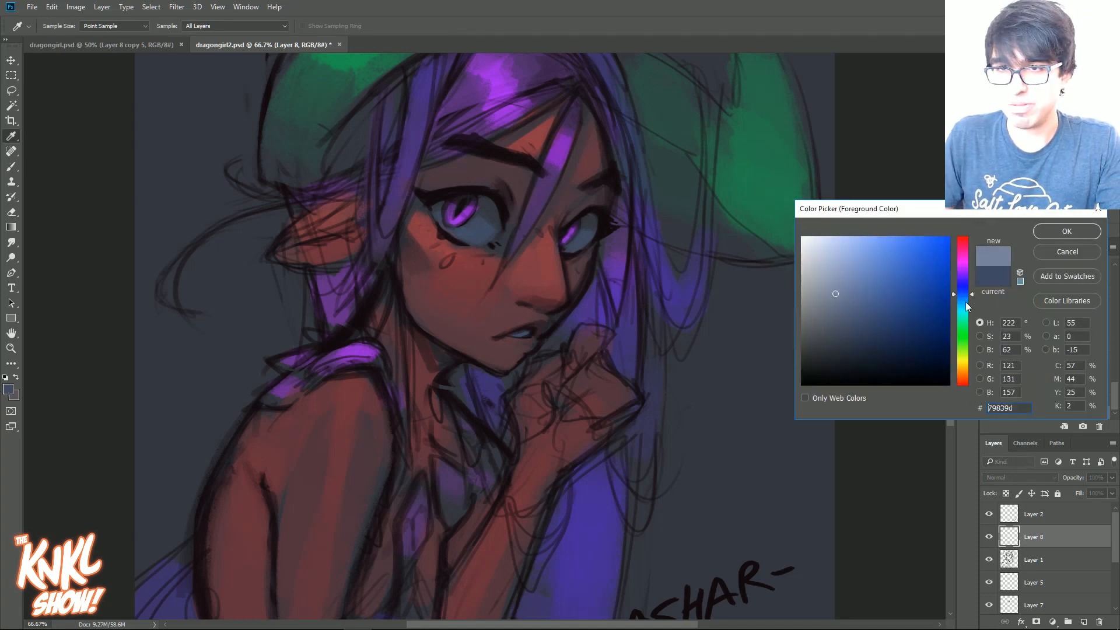
click(1068, 231)
Paint small light blue-grey highlights on both eyes on Layer 8.
key(b)
drag(471, 207, 476, 207)
mouse_move(580, 226)
mouse_down()
mouse_move(616, 227)
mouse_move(610, 289)
mouse_move(642, 248)
mouse_move(654, 178)
mouse_up()
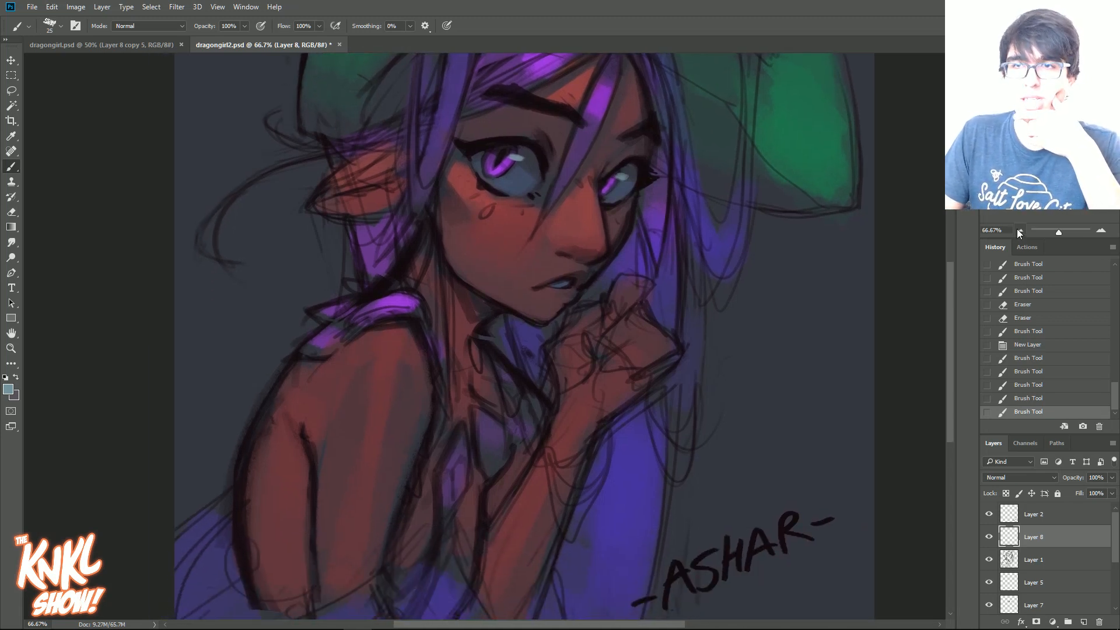
Create a new layer directly above the Background and set the brush colour to a greyish blue, #627285.
click(1019, 231)
scroll(1037, 601, down, 3)
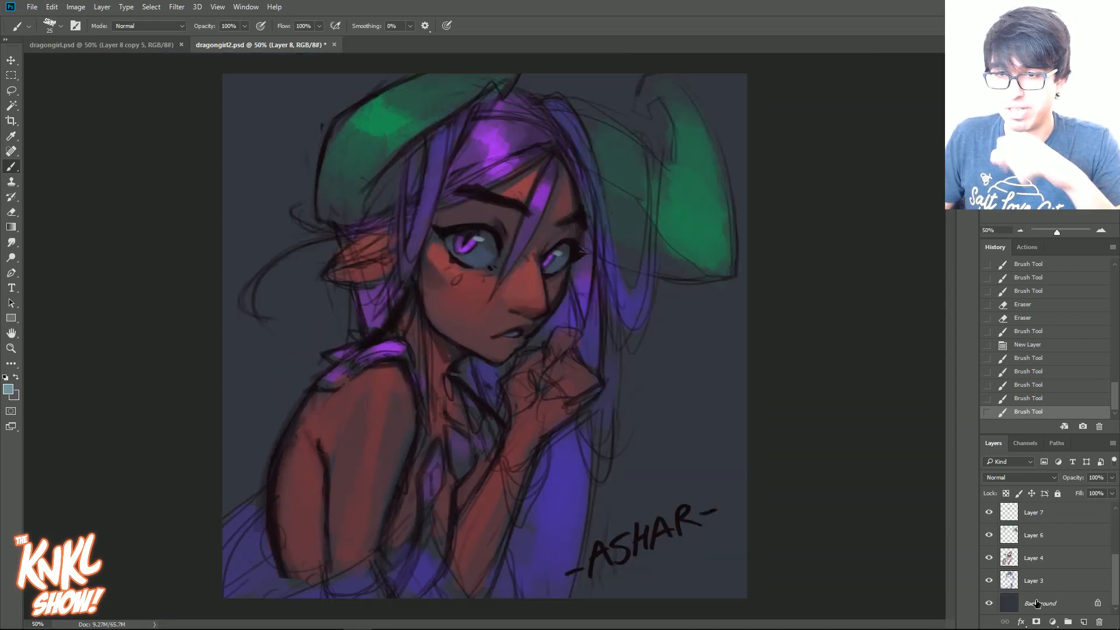
click(1036, 603)
key(ctrl+shift+n)
key(Return)
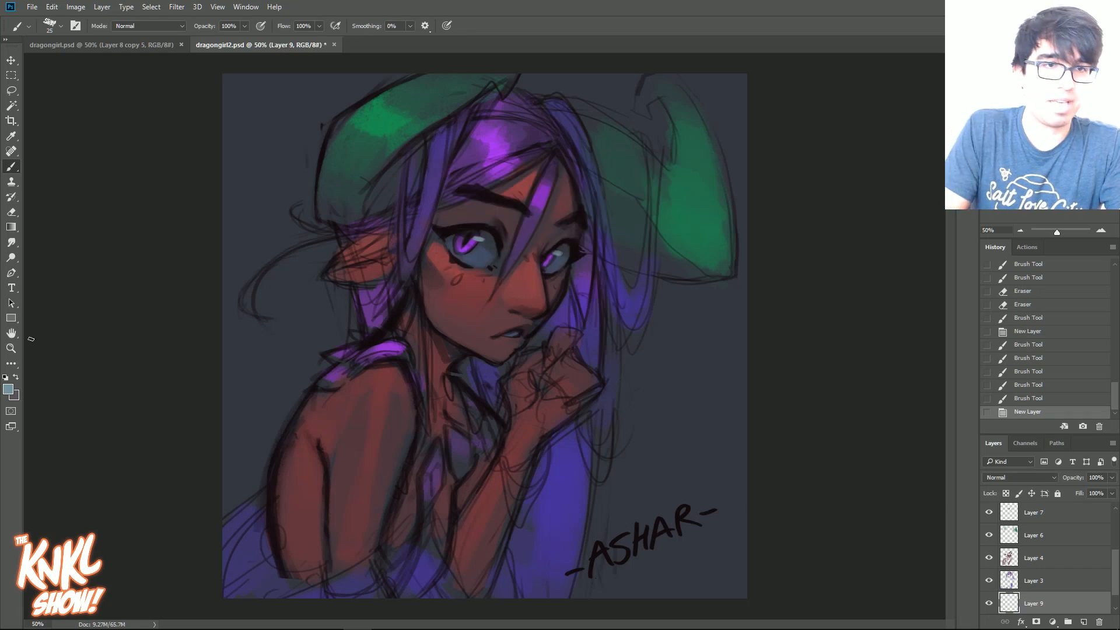
click(8, 388)
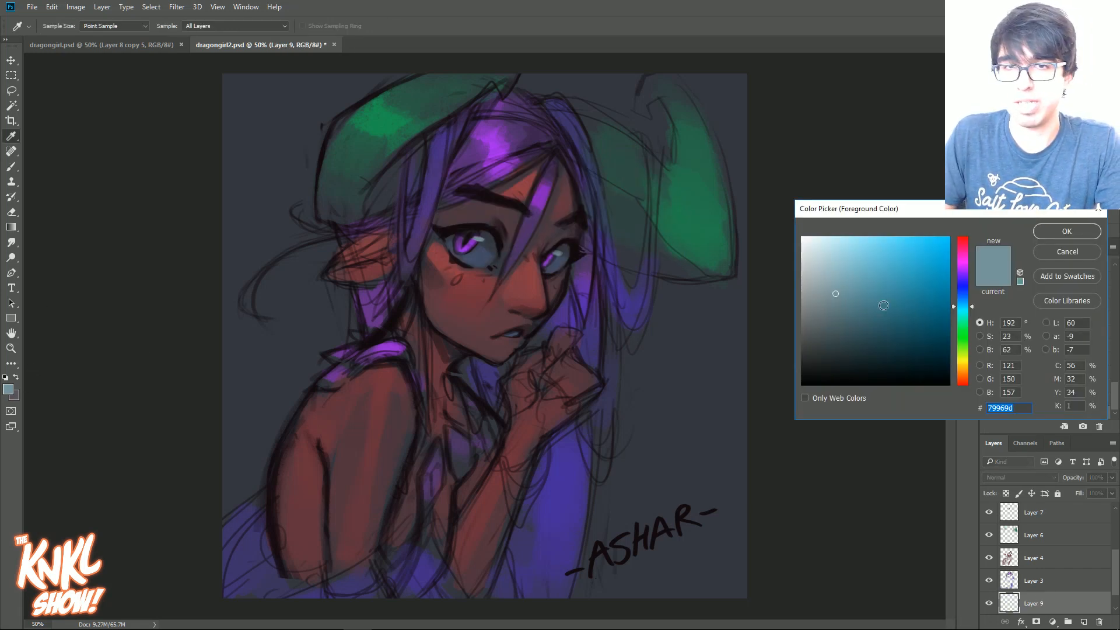
drag(962, 307, 962, 297)
mouse_move(836, 296)
mouse_down()
mouse_move(840, 317)
mouse_move(840, 308)
mouse_up()
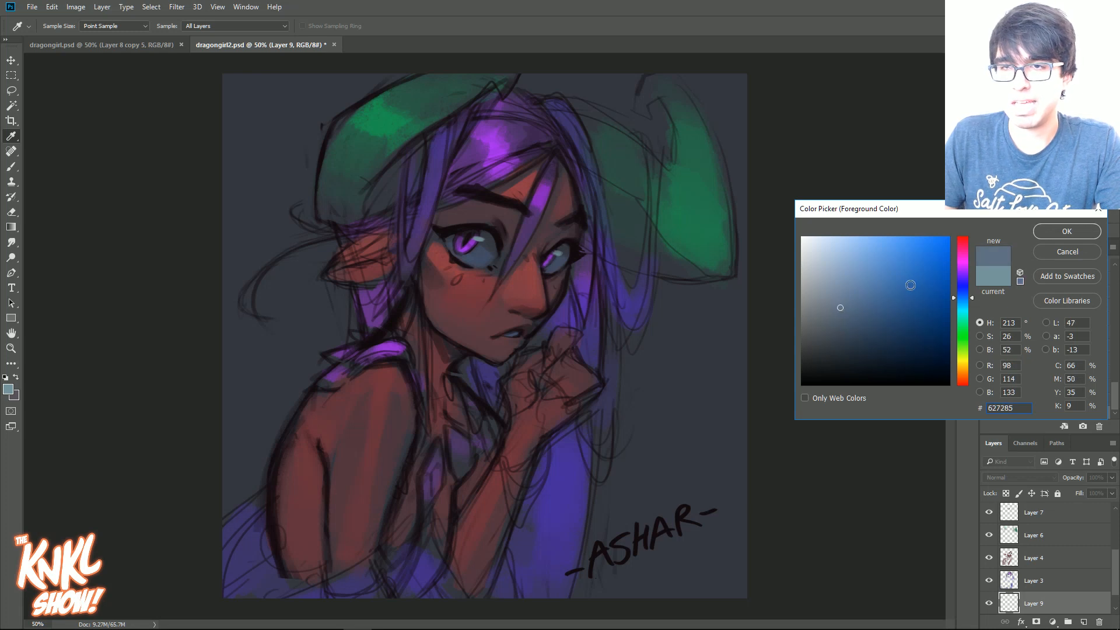
click(1081, 230)
Choose the K Soft brush and enlarge it to 1300 px.
right_click(379, 340)
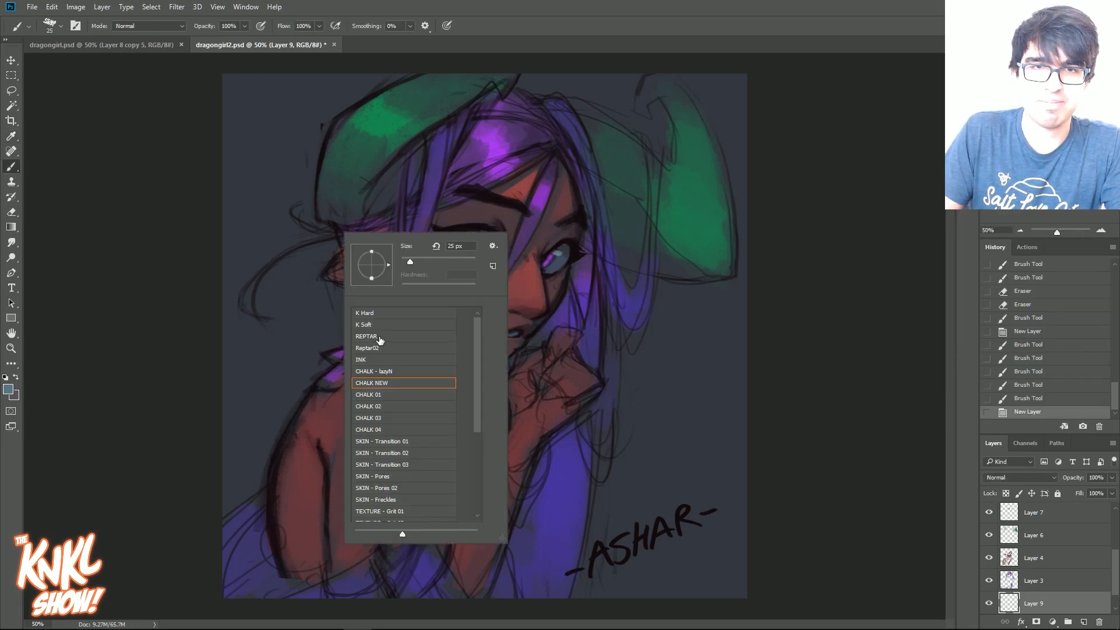
click(365, 325)
click(90, 180)
key(bracketright)
key(bracketright)
key(bracketright)
key(bracketright)
key(bracketright)
key(bracketright)
key(bracketright)
key(bracketright)
key(bracketright)
key(bracketright)
key(bracketright)
key(bracketright)
key(bracketright)
key(bracketright)
key(bracketright)
key(bracketright)
key(bracketright)
key(bracketright)
key(bracketright)
key(bracketright)
Paint a soft greyish-blue glow behind the figure's lower half on Layer 9 with a brush up to 1800 px, and set the layer's opacity to 40%.
mouse_move(385, 451)
mouse_down()
mouse_move(339, 466)
mouse_move(466, 376)
mouse_move(266, 471)
mouse_move(273, 484)
mouse_move(358, 386)
mouse_move(382, 403)
mouse_move(365, 462)
mouse_move(324, 458)
mouse_move(355, 451)
mouse_move(280, 453)
mouse_move(292, 433)
mouse_move(382, 440)
mouse_move(398, 505)
mouse_move(493, 496)
mouse_move(568, 418)
mouse_move(534, 469)
mouse_up()
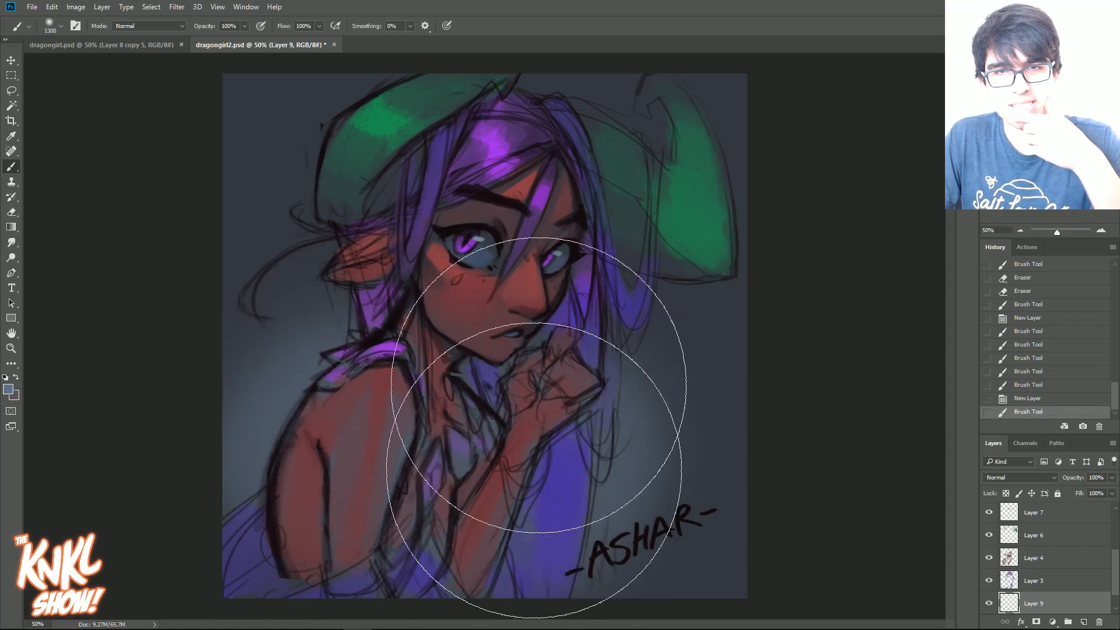
key(ctrl+z)
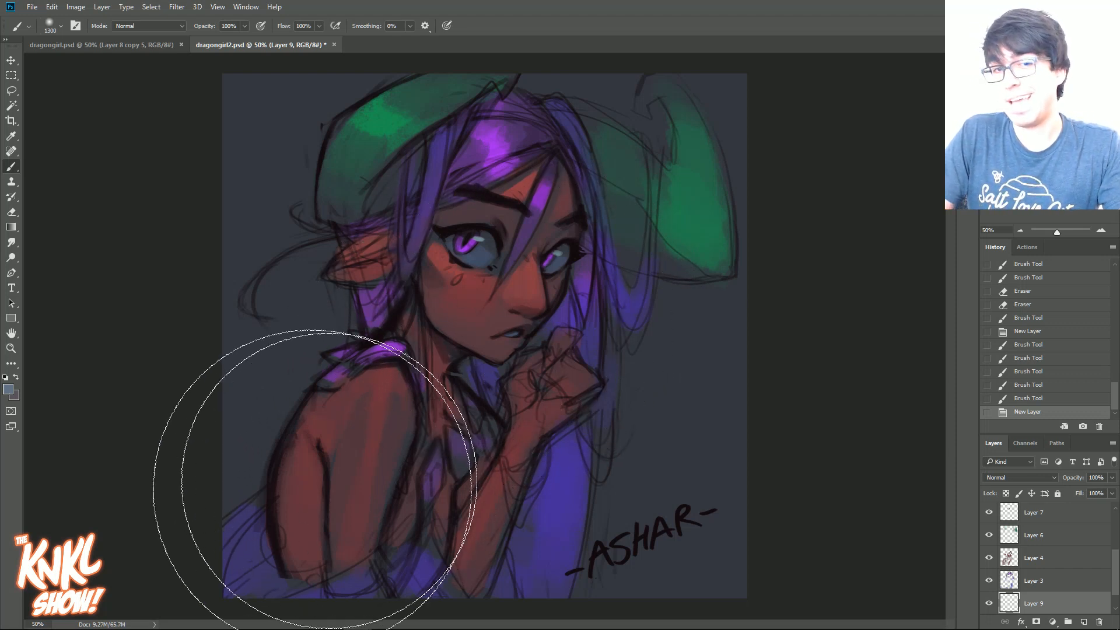
mouse_move(262, 561)
mouse_down()
mouse_move(338, 450)
mouse_move(274, 488)
mouse_up()
key(bracketright)
key(bracketright)
key(bracketright)
mouse_move(520, 537)
mouse_down()
mouse_move(686, 580)
mouse_move(580, 532)
mouse_move(473, 461)
mouse_move(366, 435)
mouse_move(261, 441)
mouse_move(338, 434)
mouse_move(630, 468)
mouse_move(630, 493)
mouse_move(401, 413)
mouse_move(463, 550)
mouse_up()
key(bracketright)
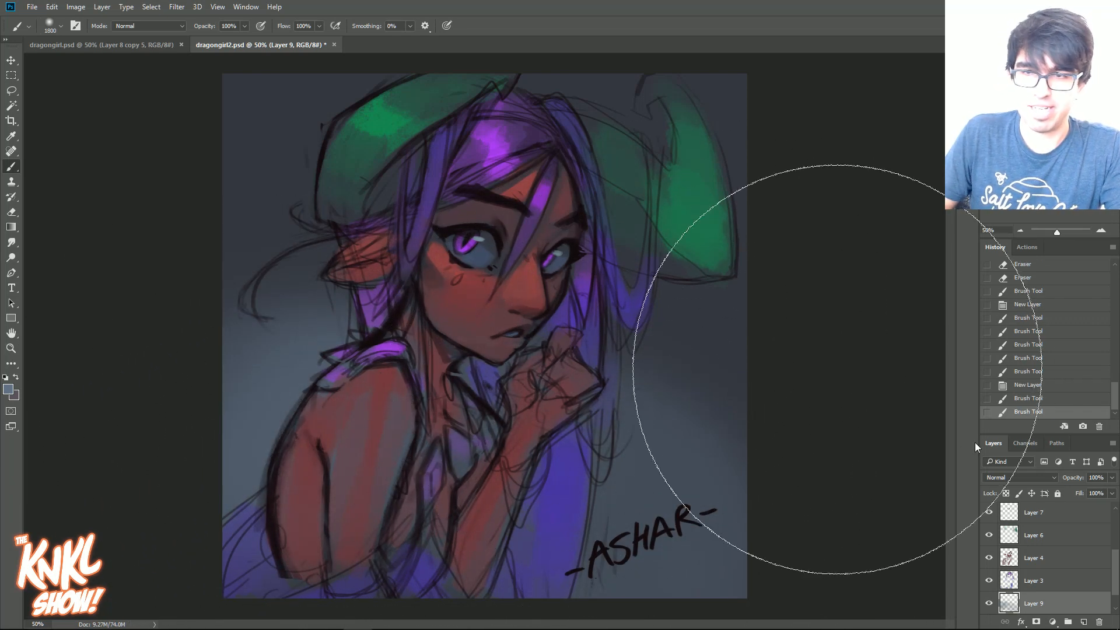
drag(1086, 489, 1076, 495)
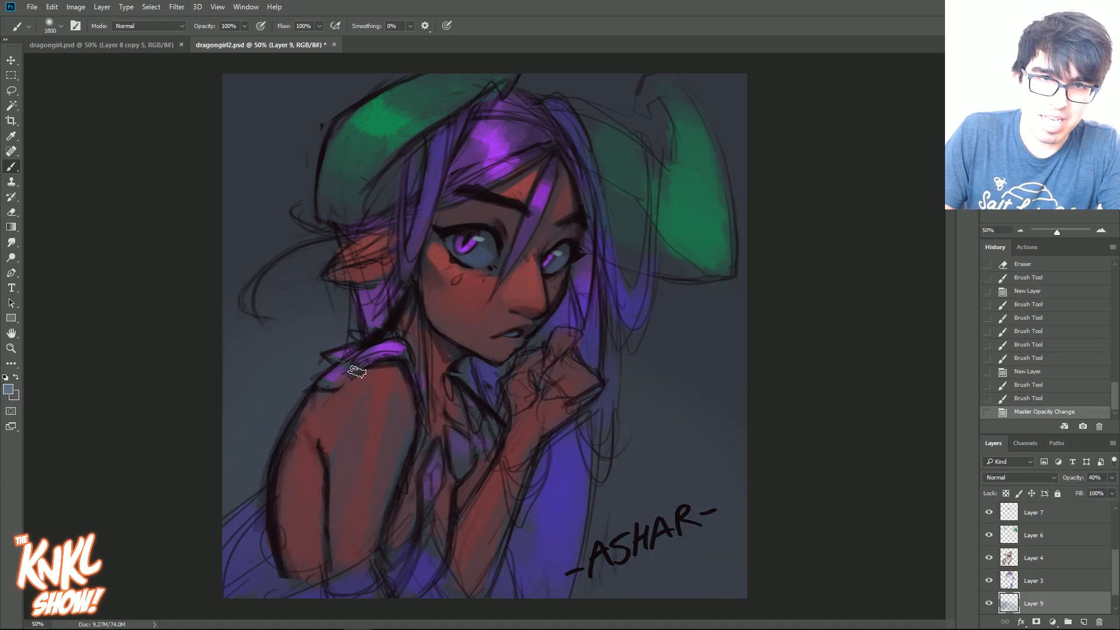
Clear the soft glow inside lassoed areas over the figure's body and beside the hand on Layer 9, and remove the selection.
click(354, 474)
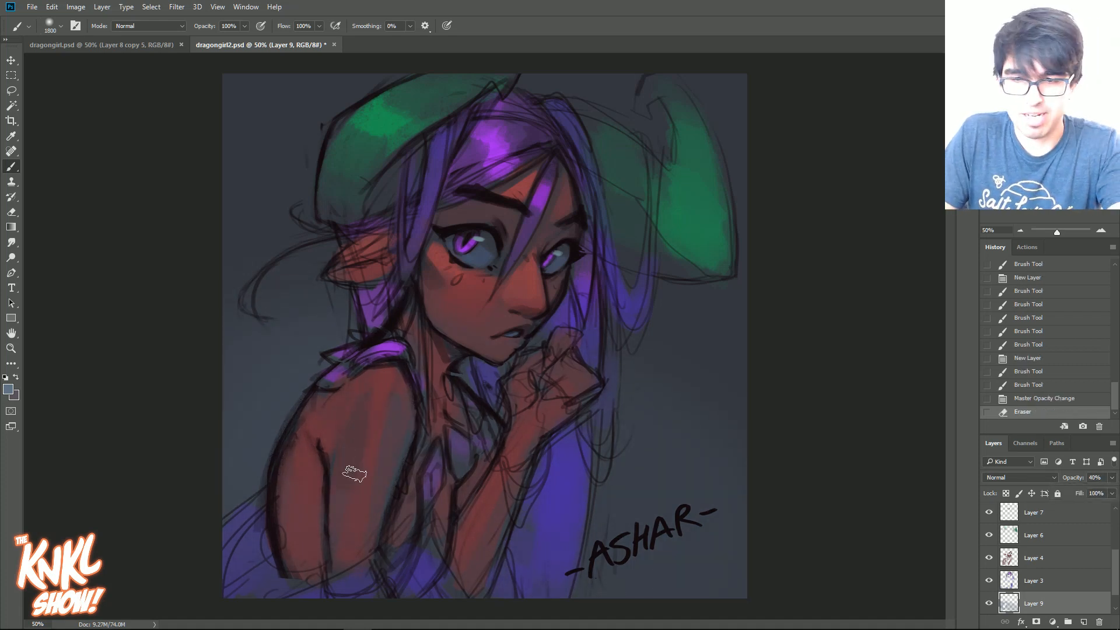
key(l)
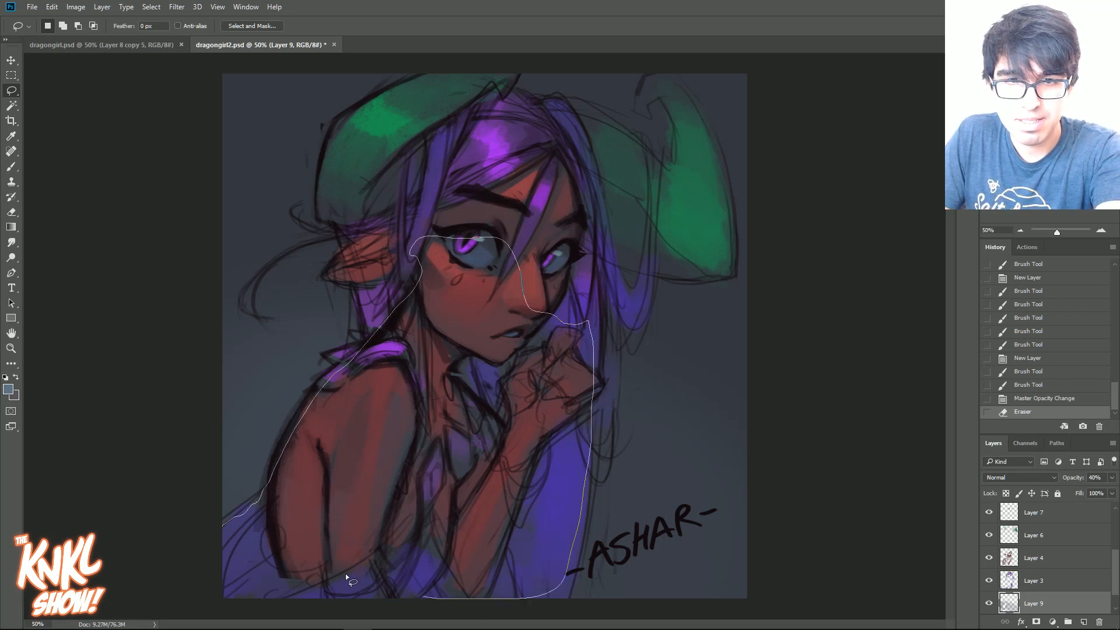
drag(356, 430, 442, 370)
key(Delete)
key(ctrl+d)
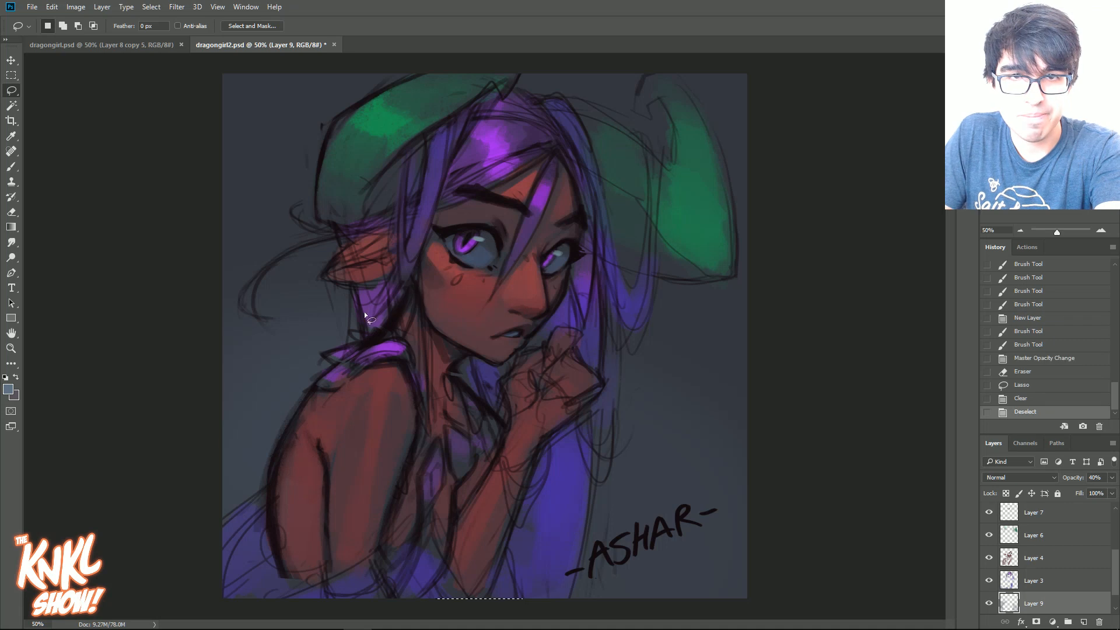
drag(607, 318, 531, 376)
key(Delete)
drag(569, 274, 571, 271)
key(ctrl+d)
scroll(1078, 591, down, 1)
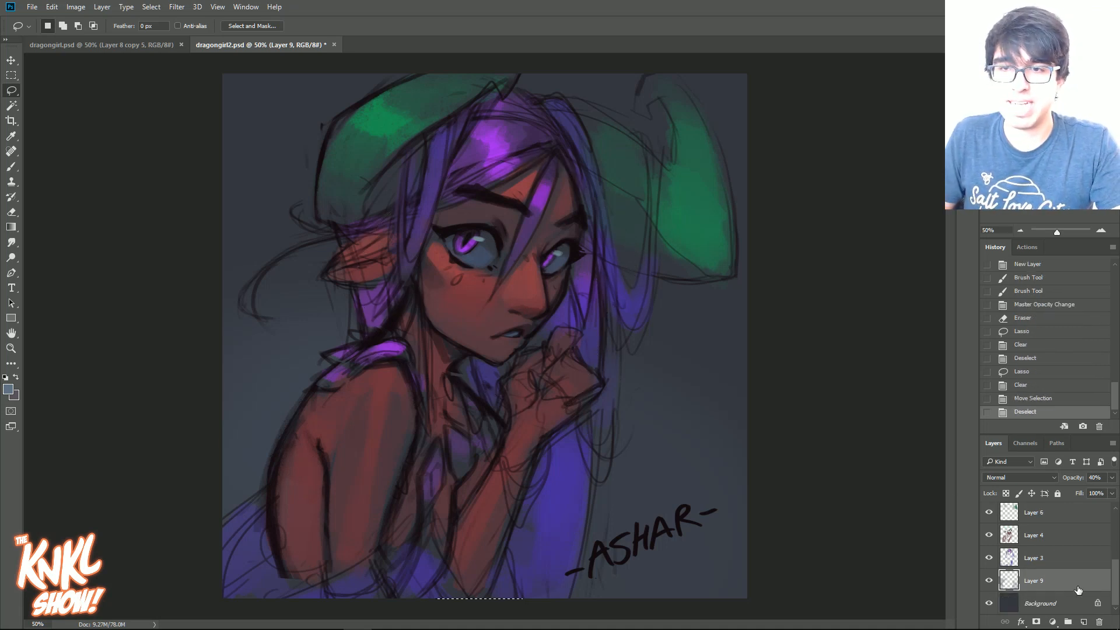
Shift the Background layer's colour with Hue/Saturation to hue -17, saturation +55 and lightness -10.
click(1045, 600)
key(ctrl+u)
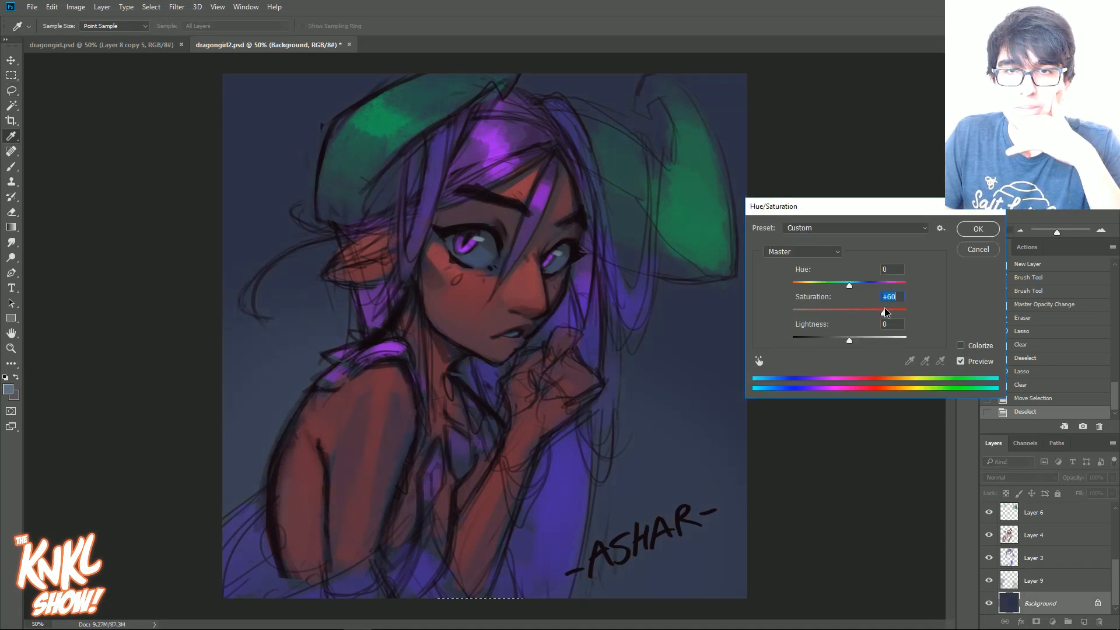
drag(885, 307, 872, 285)
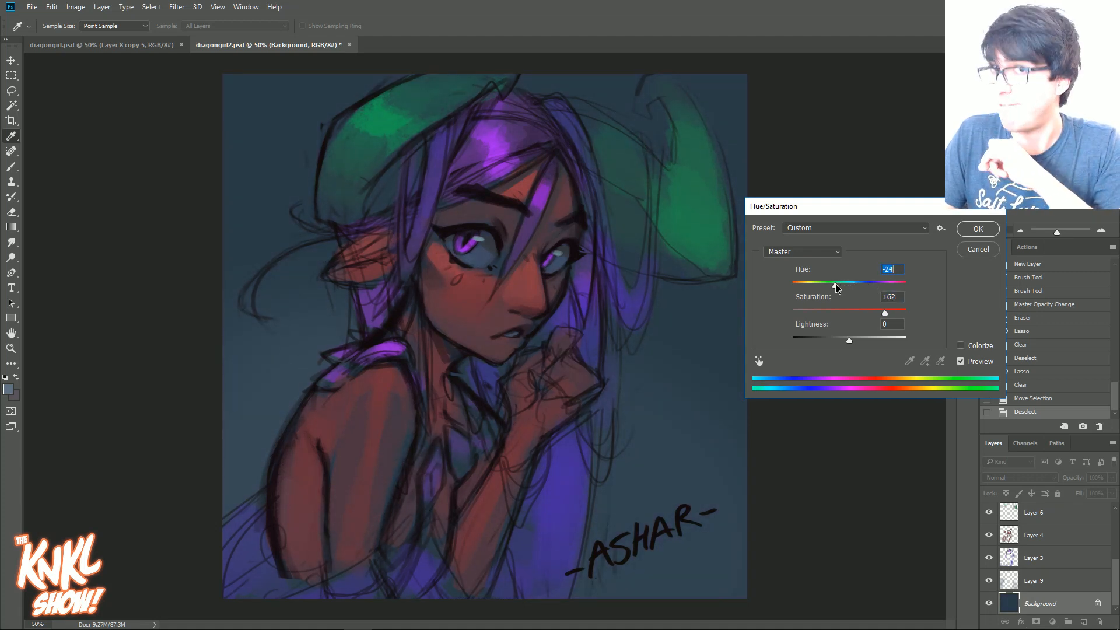
mouse_move(838, 287)
mouse_down()
mouse_move(888, 289)
mouse_move(839, 291)
mouse_up()
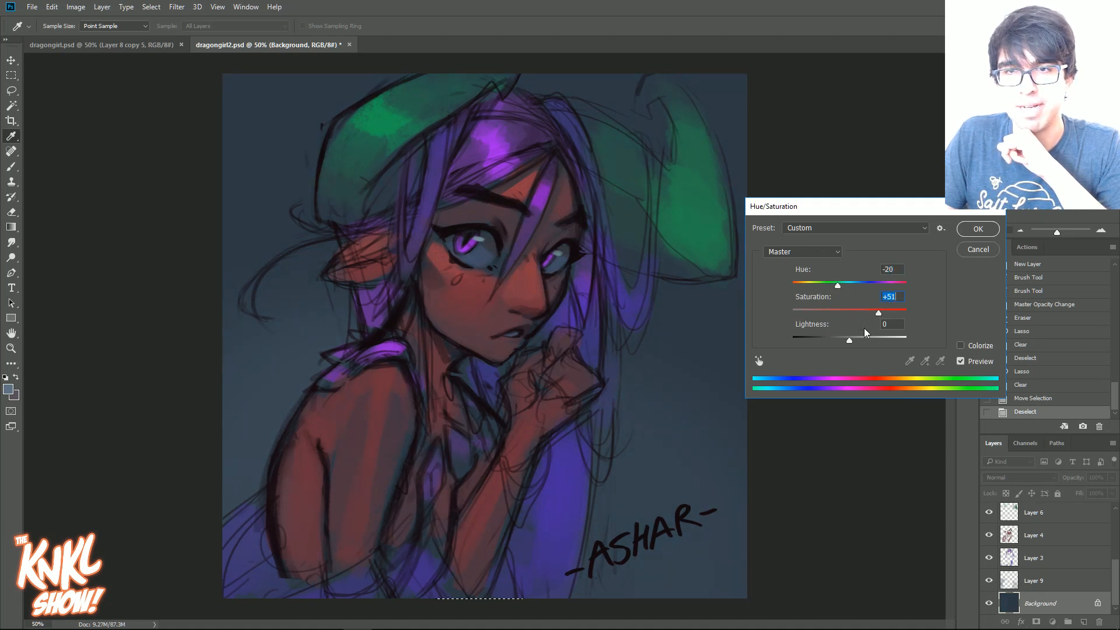
drag(850, 341, 840, 341)
drag(842, 344, 867, 343)
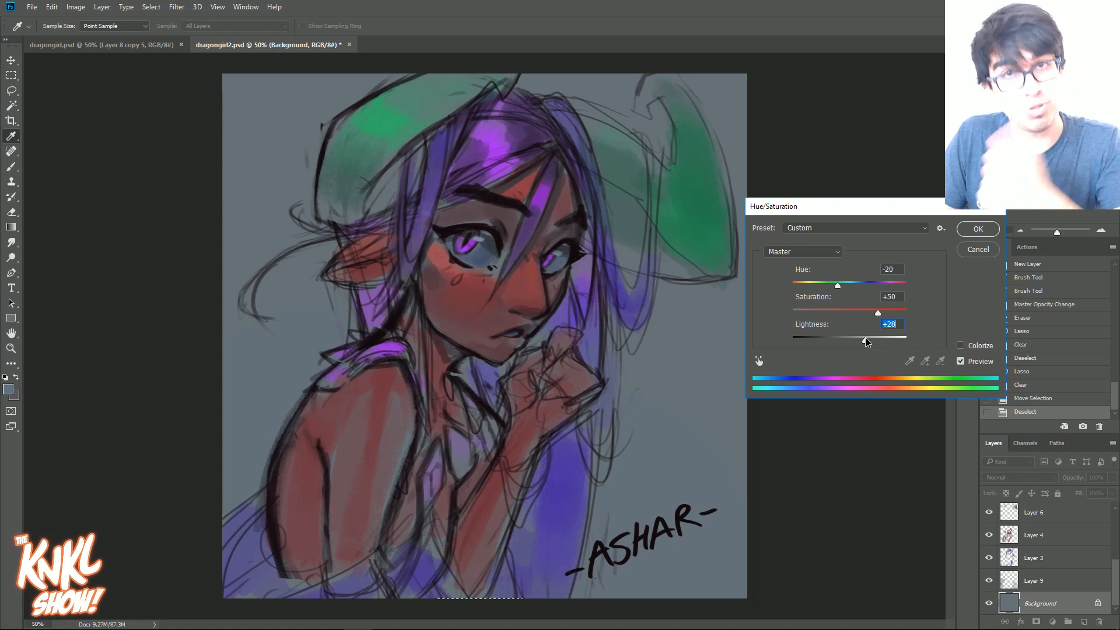
drag(867, 342, 843, 290)
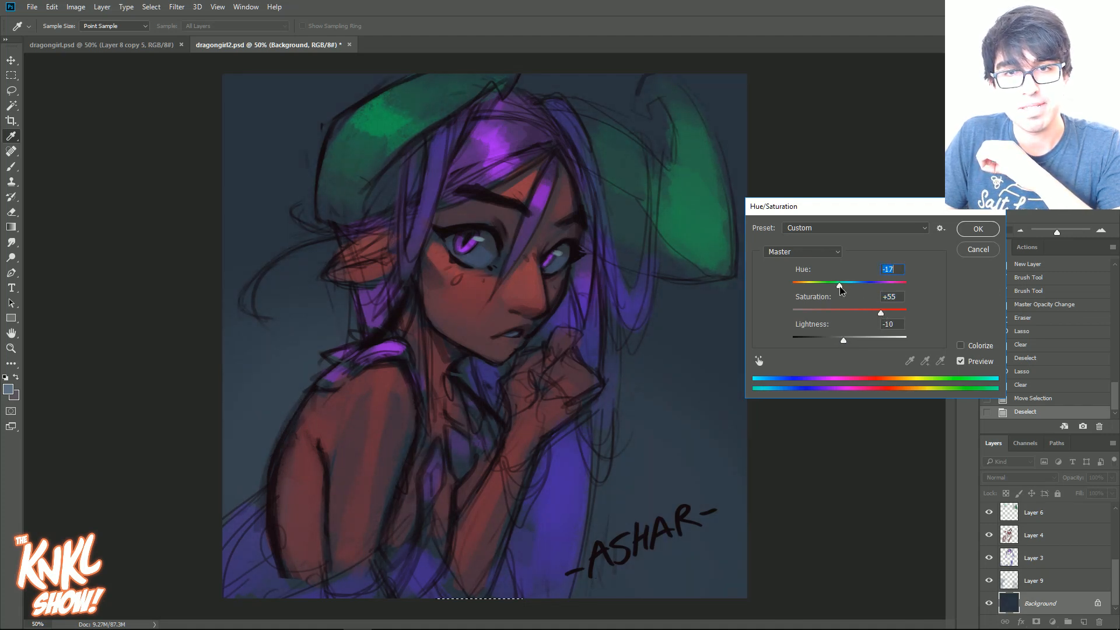
click(978, 228)
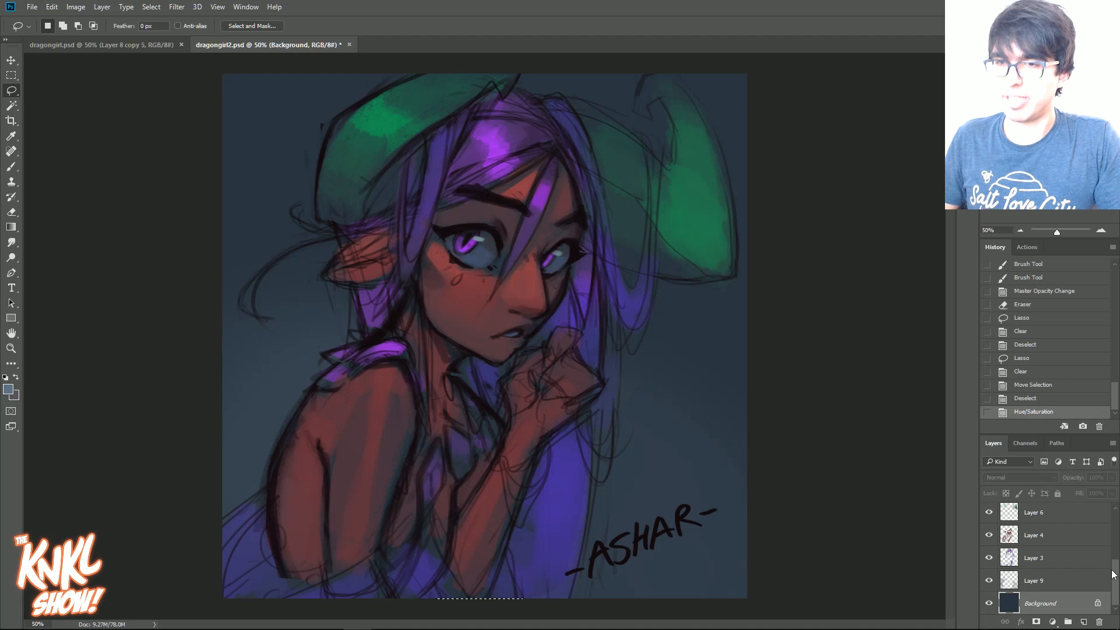
Create a new layer named 4 directly above Layer 5.
scroll(1114, 575, up, 5)
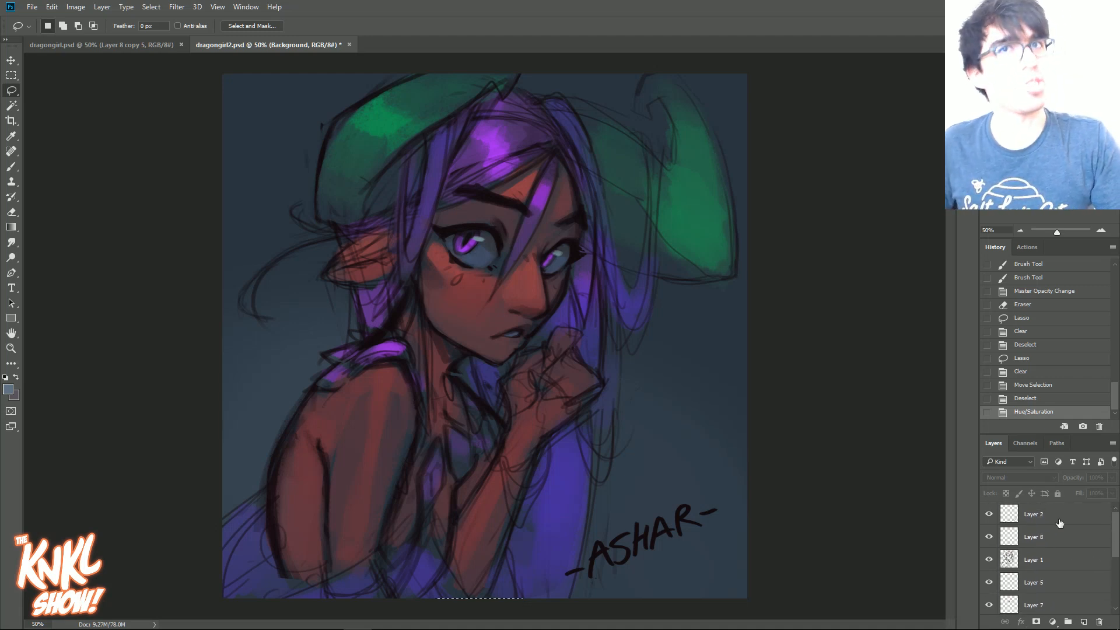
click(1018, 583)
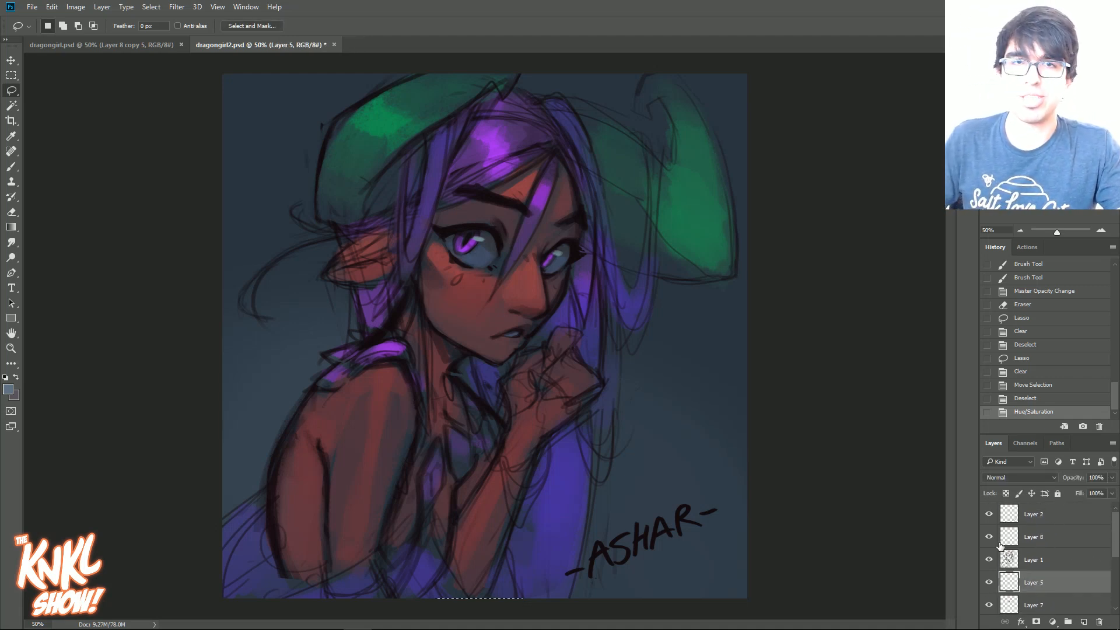
key(ctrl+shift+n)
text(4)
key(Return)
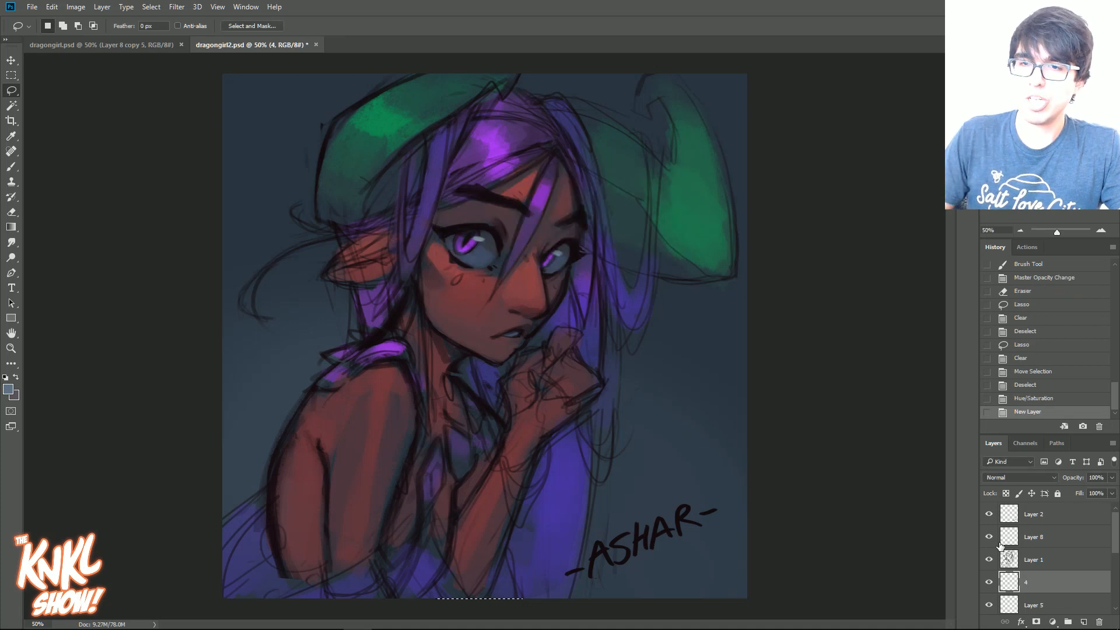
key(b)
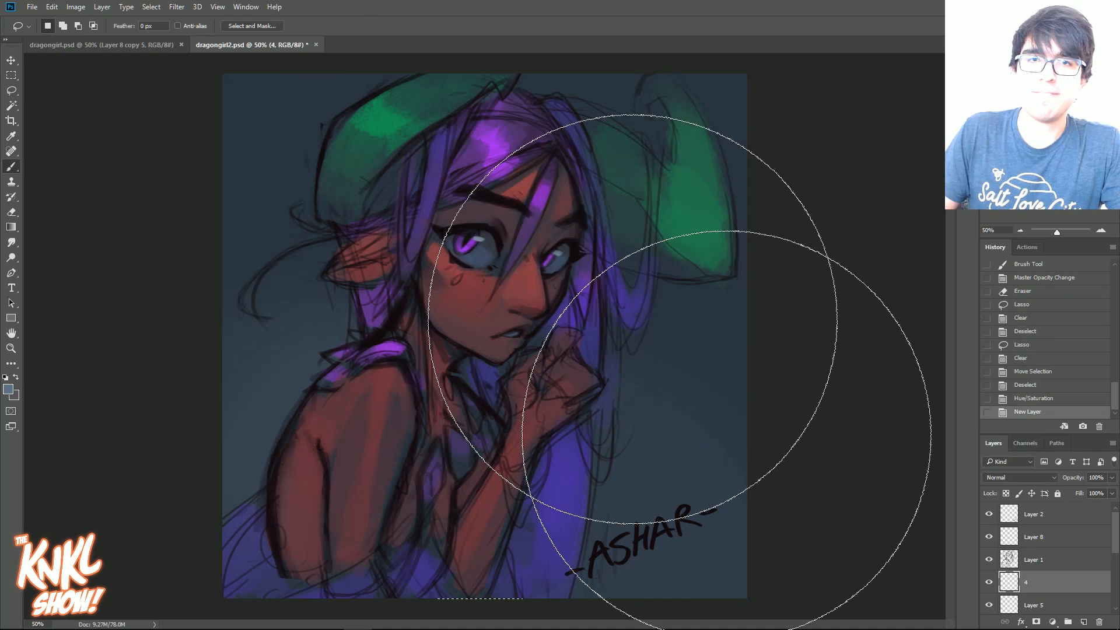
Create a new layer above Layer 2 at the top of the stack and set the brush colour to bright red, #ec252e.
click(1034, 519)
key(ctrl+shift+n)
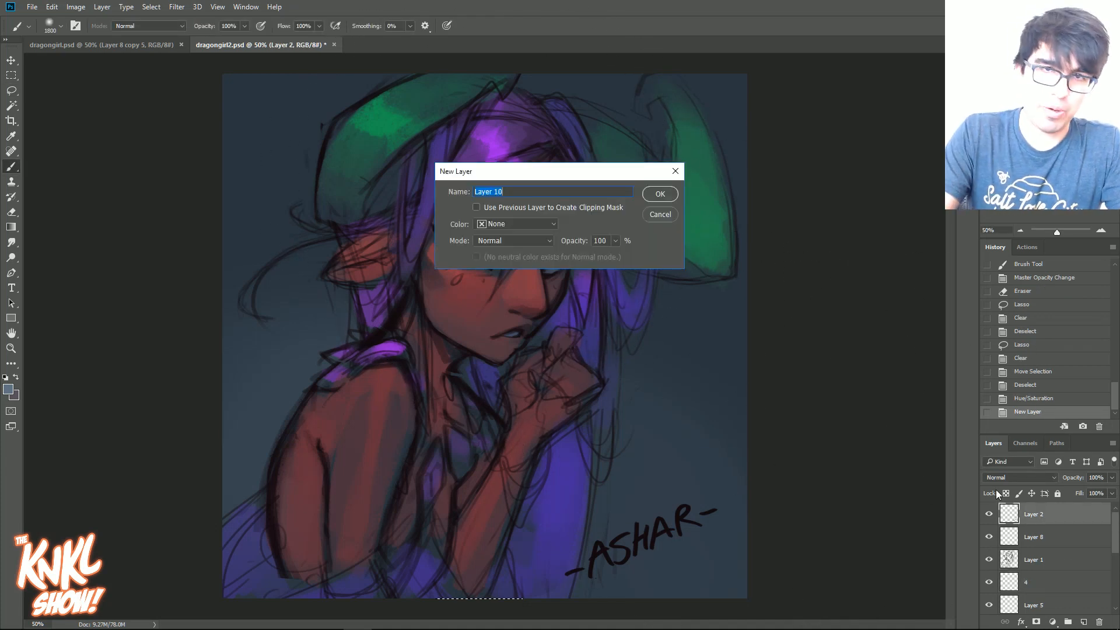
key(Return)
click(9, 390)
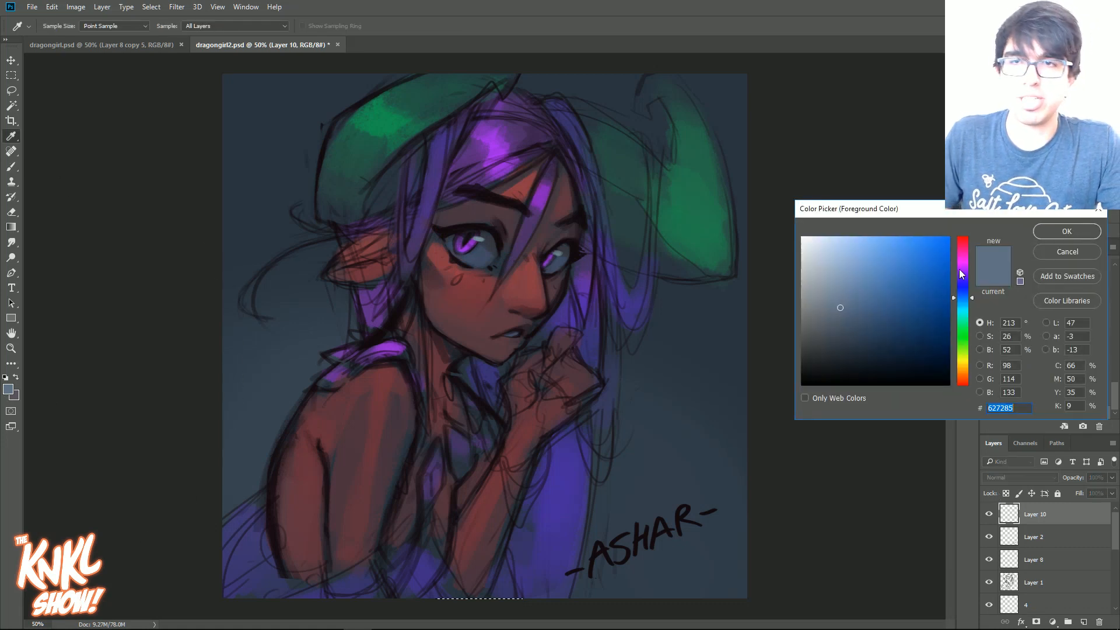
drag(960, 270, 960, 238)
click(927, 247)
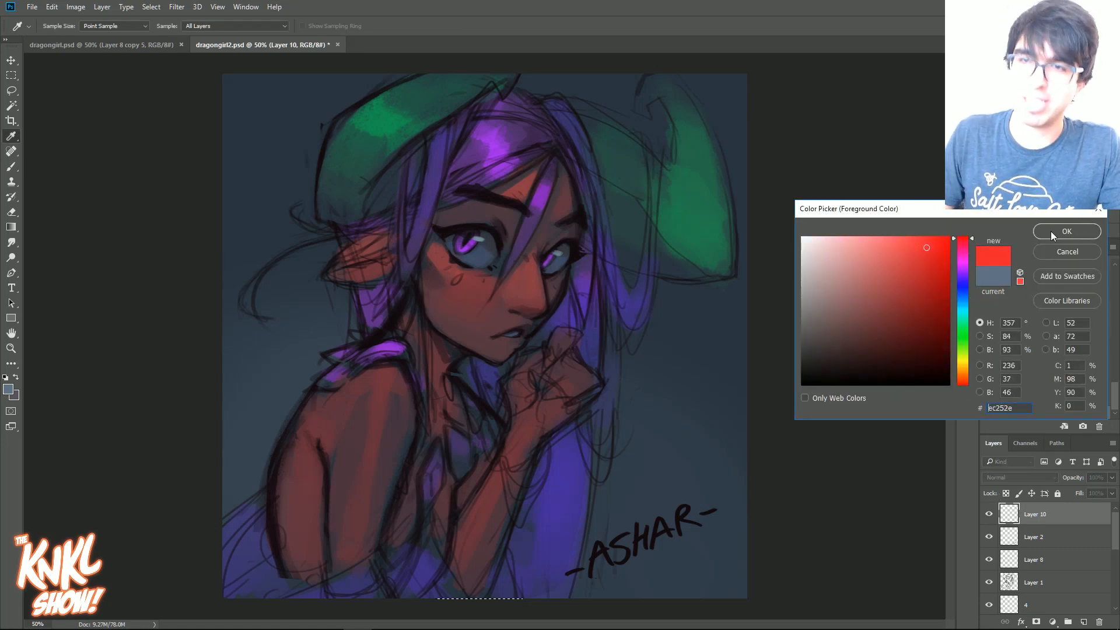
click(1052, 231)
Shrink the brush to 20 px and draw a red diagonal line from the figure's shoulder down to the signature on Layer 10.
key(b)
key(bracketleft)
key(bracketleft)
key(bracketleft)
key(bracketleft)
key(bracketleft)
key(bracketleft)
key(bracketleft)
key(bracketleft)
key(bracketleft)
drag(309, 400, 578, 539)
Draw a straight red diagonal line from the left horn across the face to the right of the hair.
click(420, 74)
shift+click(744, 412)
key(ctrl+z)
click(422, 106)
shift+click(724, 382)
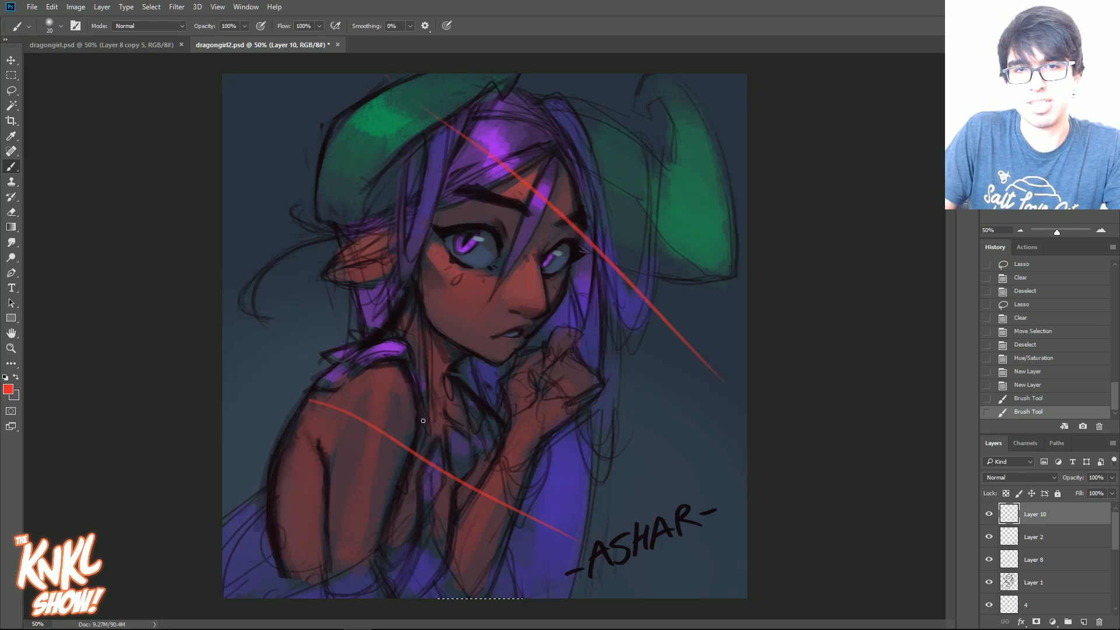
Draw a second red line with a kink from the shoulder to the lower edge, and erase and touch up the earlier guide lines.
drag(291, 369, 583, 596)
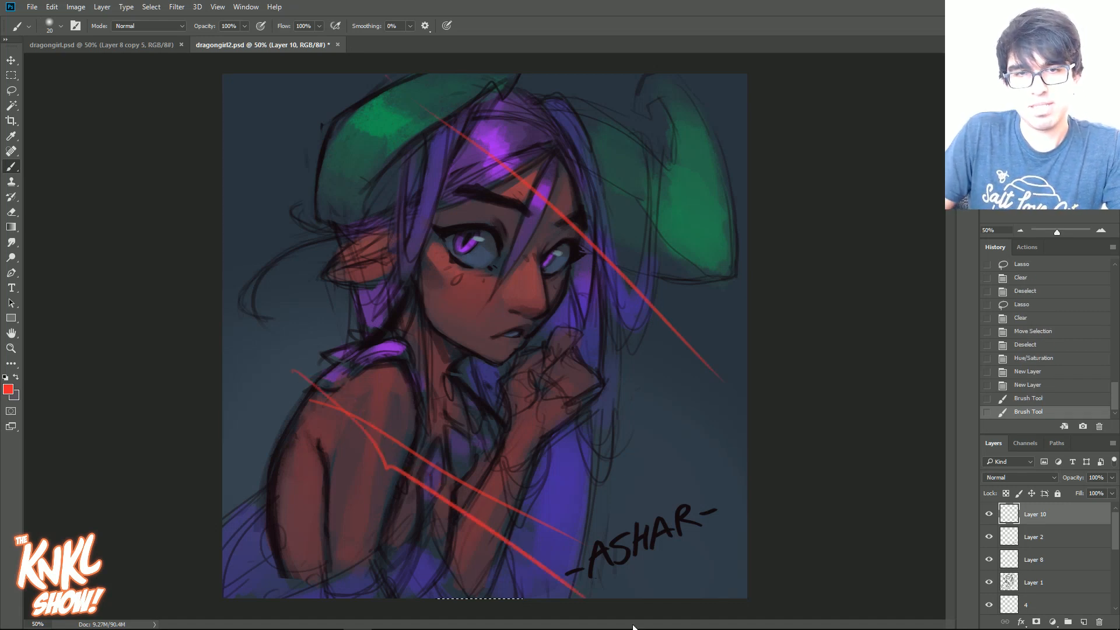
click(341, 370)
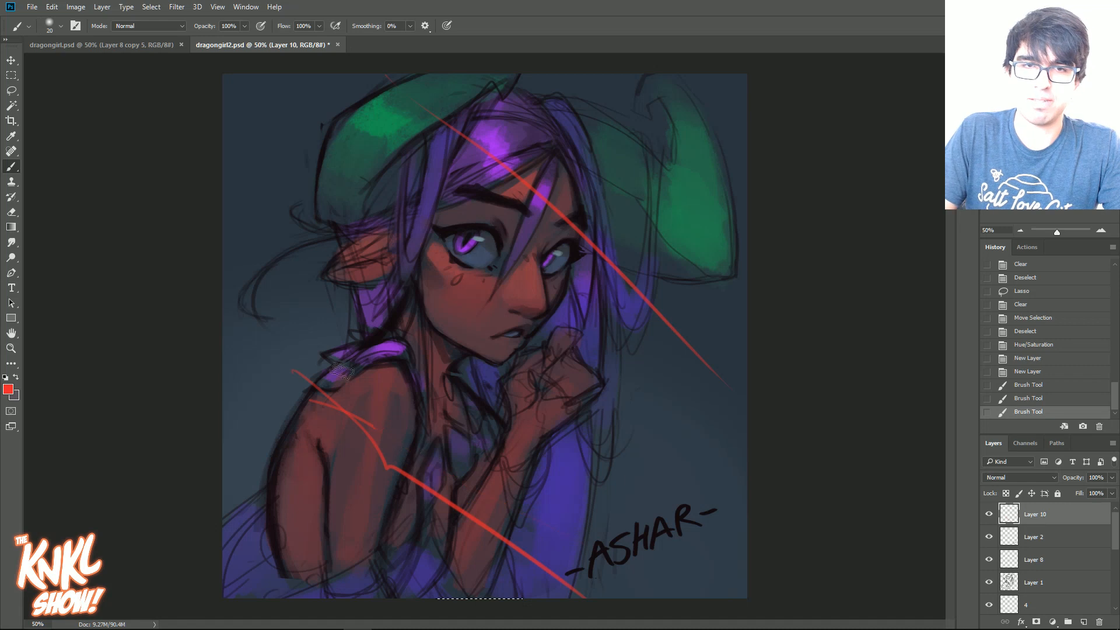
key(e)
drag(718, 392, 675, 358)
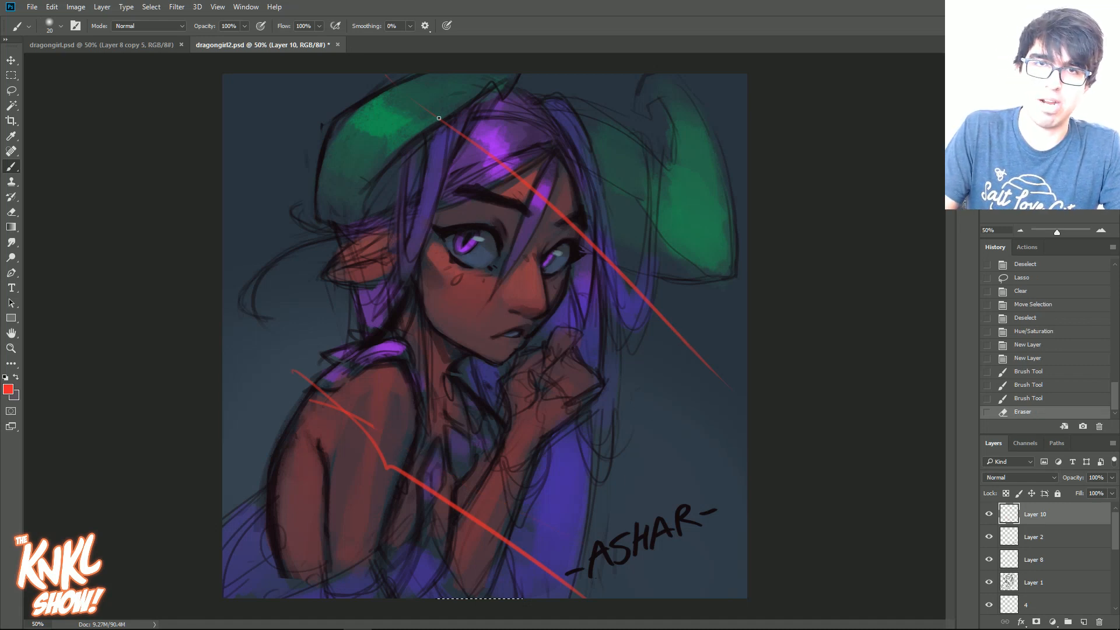
drag(461, 133, 411, 99)
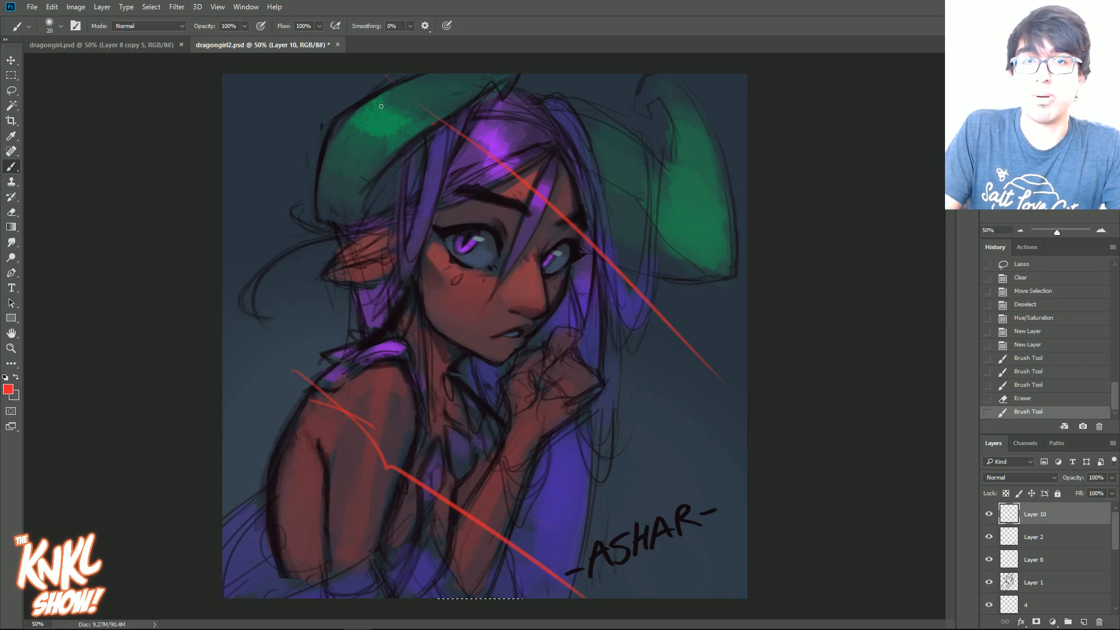
Rework both red diagonals on Layer 10 into jagged dividing lines with a 15 px brush, erasing stray segments.
drag(396, 75, 446, 114)
drag(439, 117, 449, 153)
key(bracketleft)
key(ctrl+z)
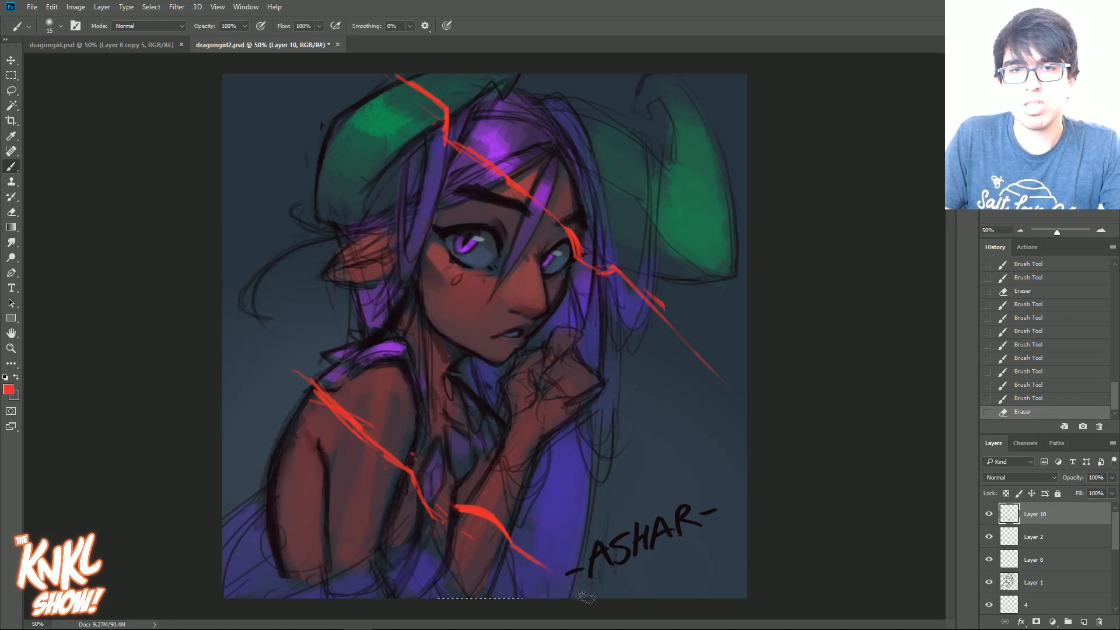
drag(513, 545, 583, 595)
click(435, 518)
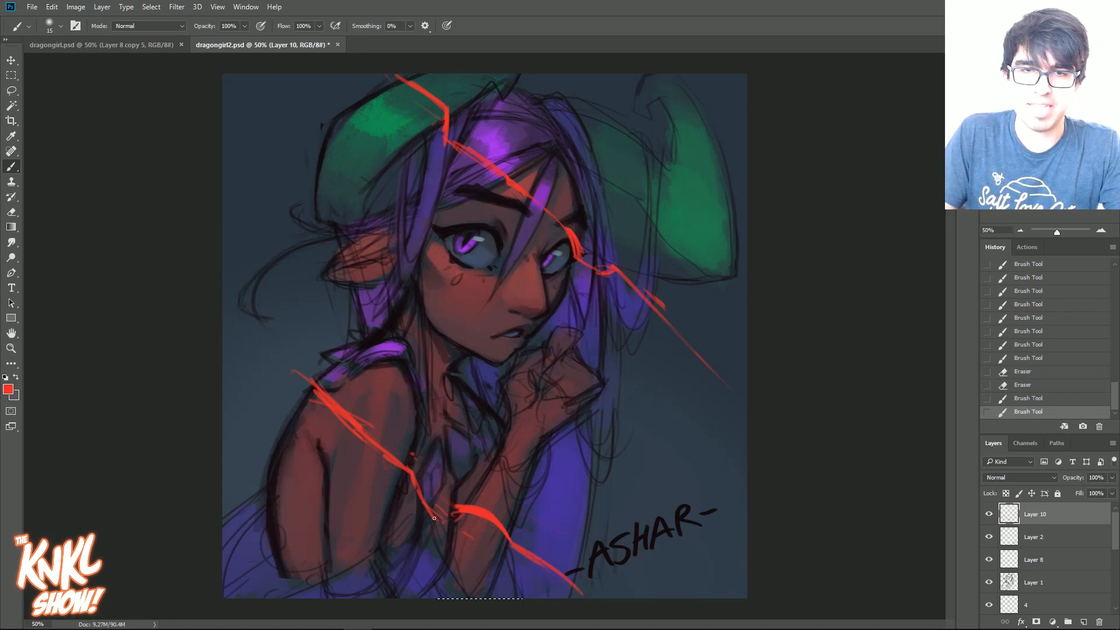
mouse_move(445, 519)
mouse_down()
mouse_move(372, 440)
mouse_move(393, 456)
mouse_move(313, 394)
mouse_move(398, 464)
mouse_move(313, 393)
mouse_move(292, 389)
mouse_move(316, 427)
mouse_move(332, 432)
mouse_move(362, 415)
mouse_up()
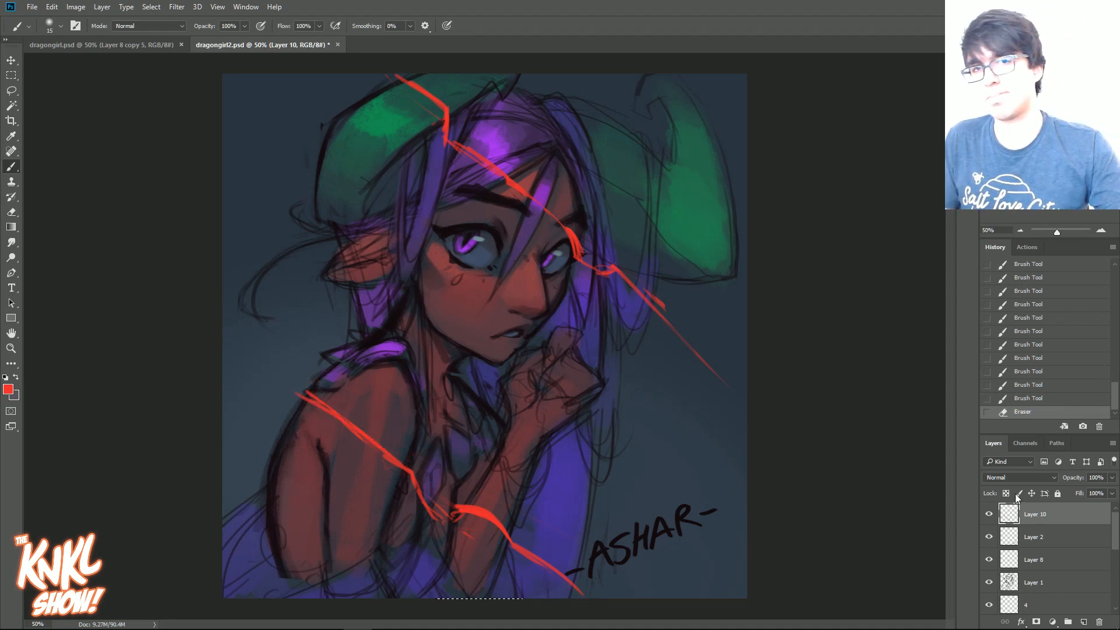
Create a new layer directly above layer 4, below the Layer 1 line sketch, keeping the red brush colour.
click(1039, 584)
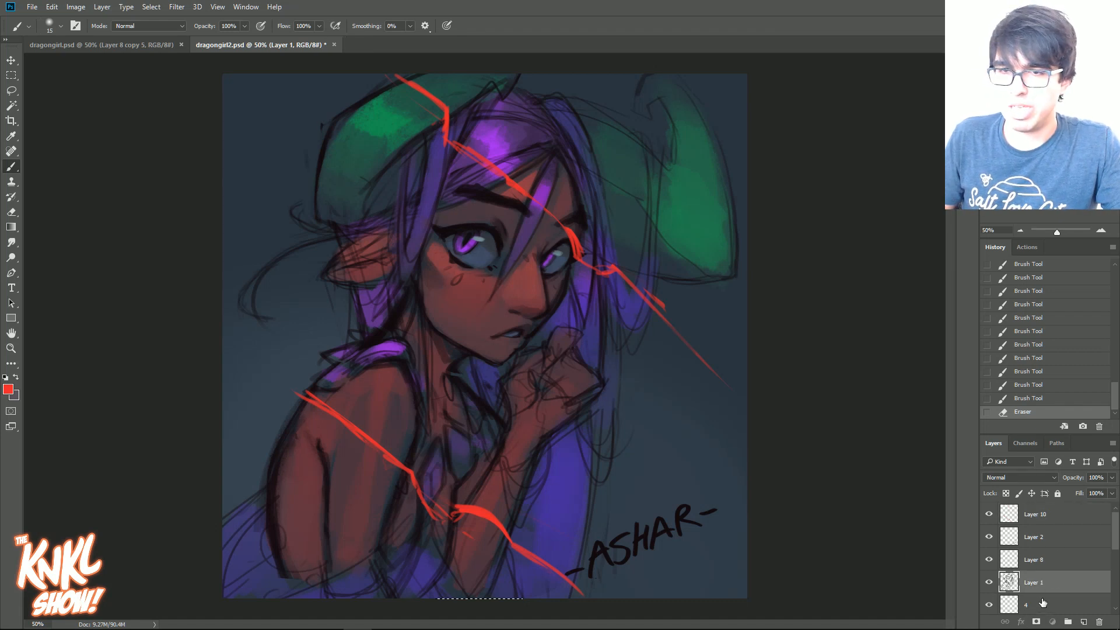
click(1044, 603)
key(ctrl+shift+n)
key(Return)
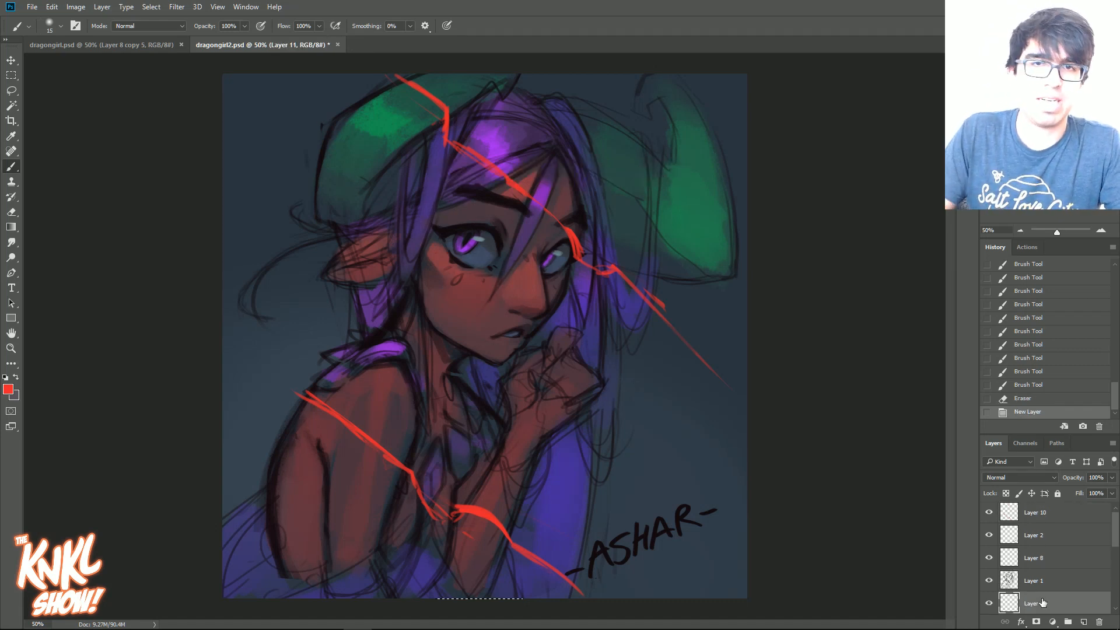
click(7, 390)
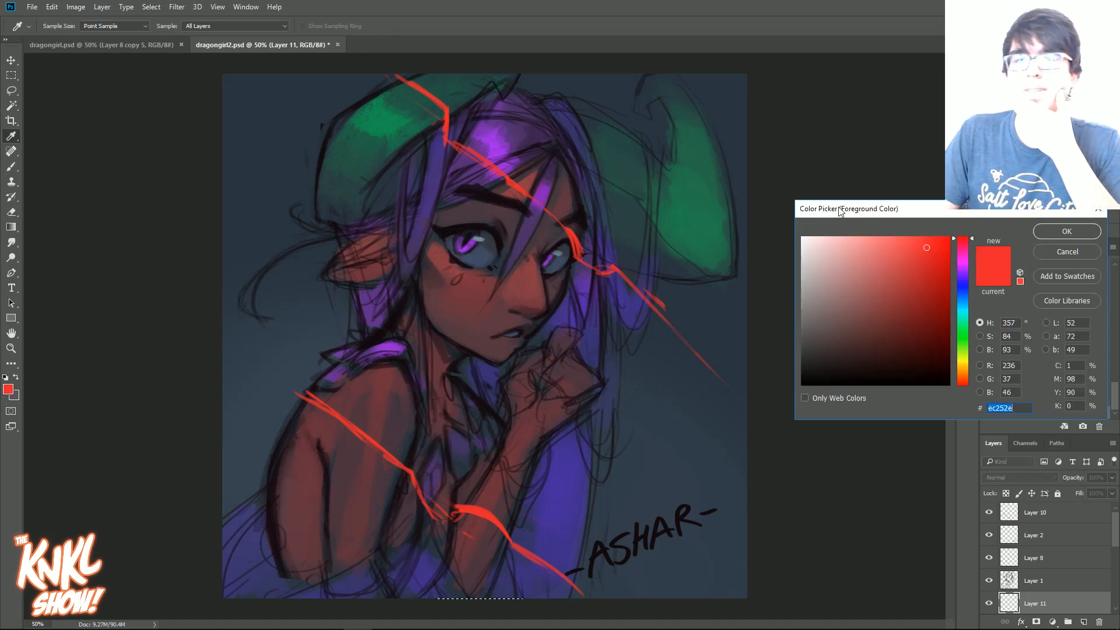
click(1054, 254)
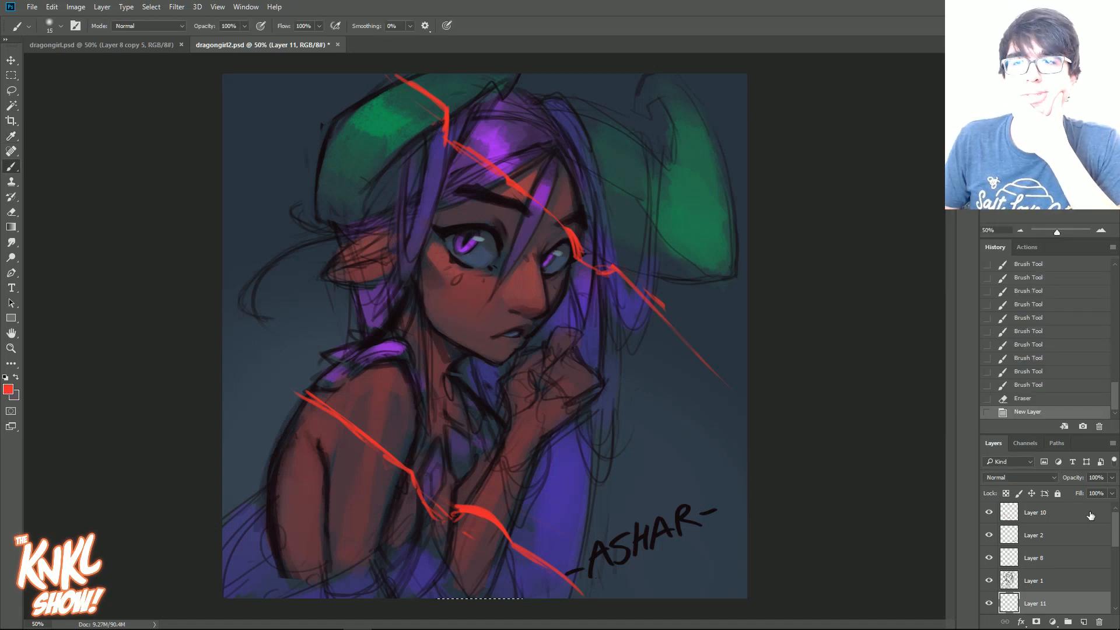
Merge all colour layers from layer 4 down to Layer 3 into one layer and check it by toggling its visibility.
drag(1113, 532, 1117, 566)
key(alt+bracketleft)
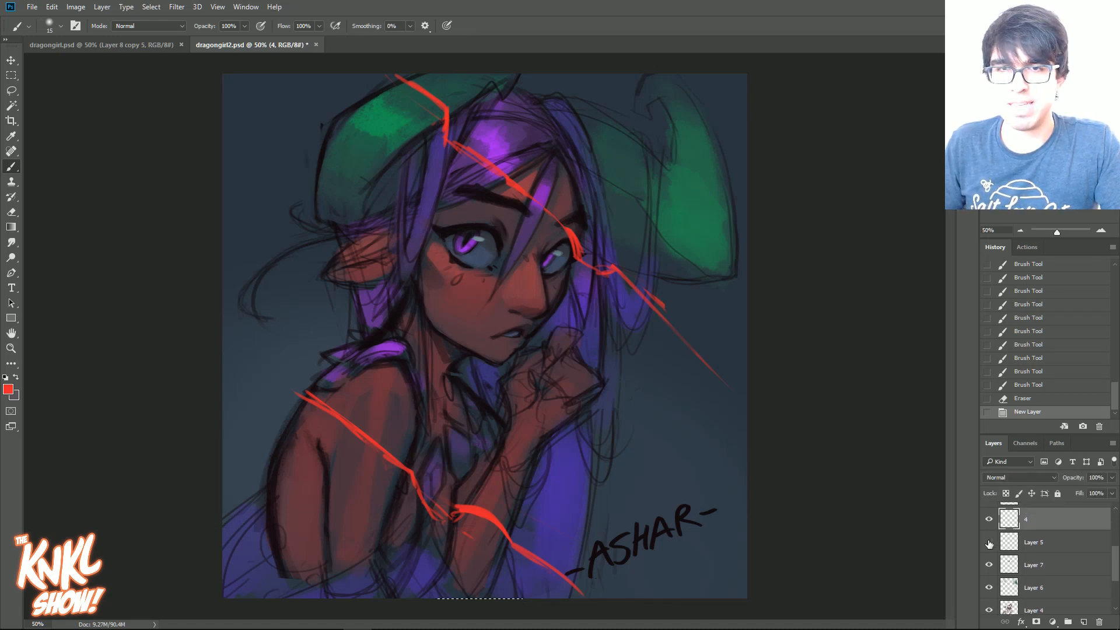
drag(1116, 566, 1116, 589)
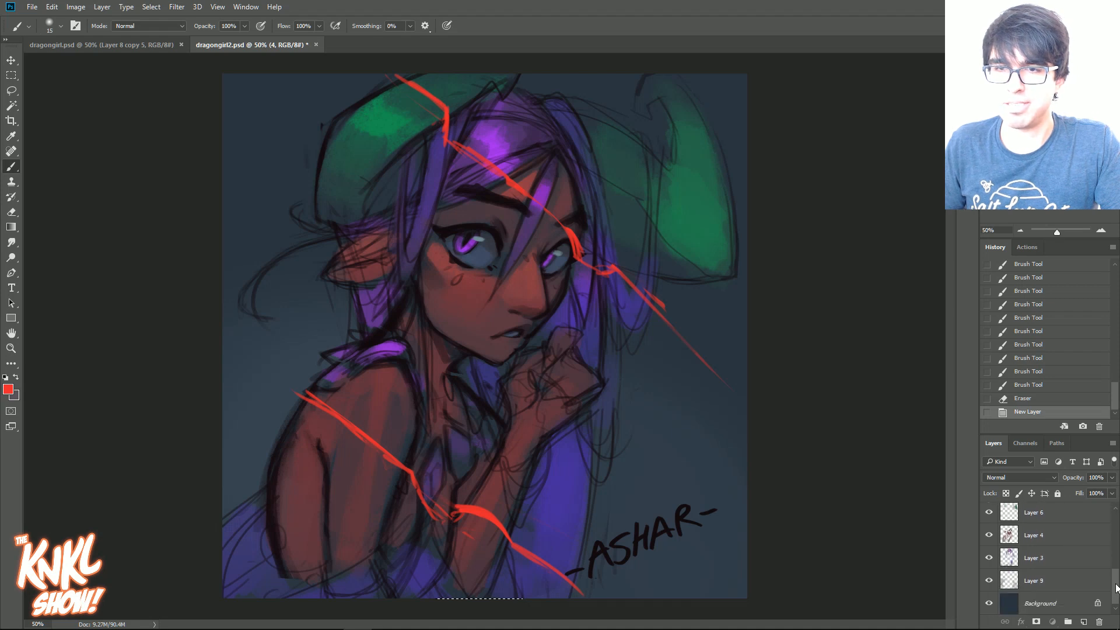
shift+click(1059, 563)
key(ctrl+e)
click(989, 557)
click(989, 557)
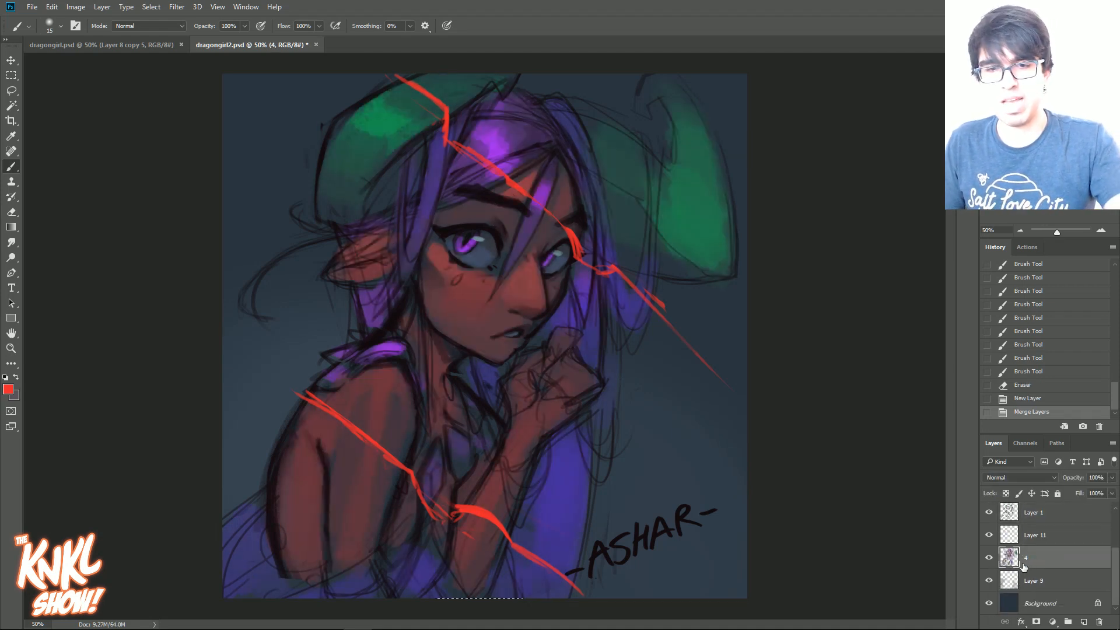
Lasso the band of the merged colour layer between the two jagged red lines and copy it to a new layer.
key(l)
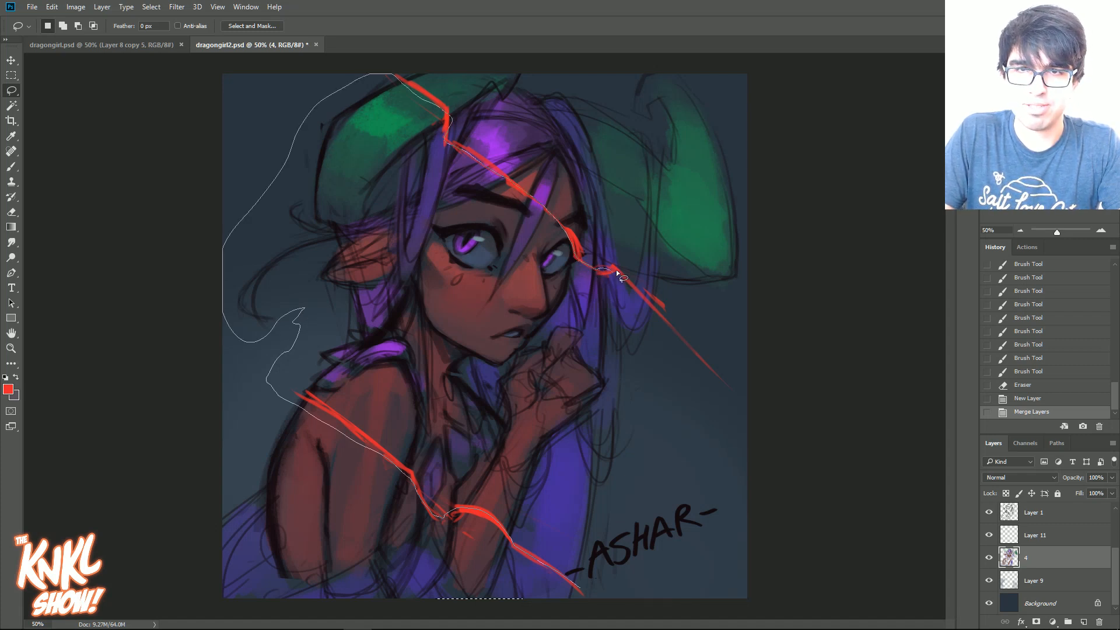
drag(737, 426, 579, 569)
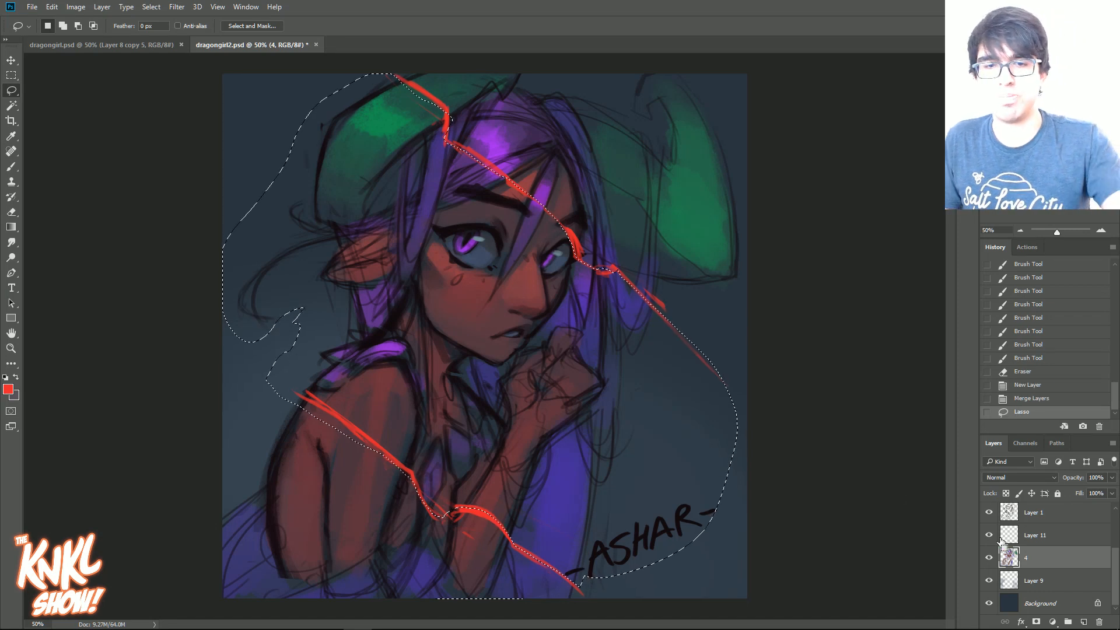
key(ctrl+j)
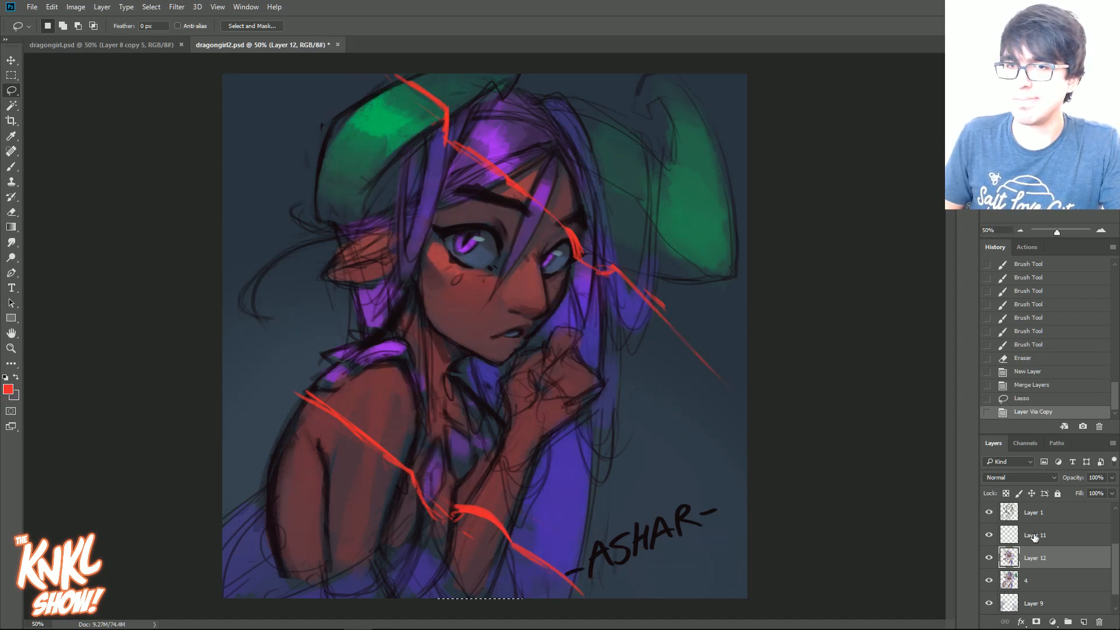
Apply Brightness/Contrast to the copied band on Layer 12 with brightness 77 and contrast 71.
click(76, 7)
mouse_move(100, 32)
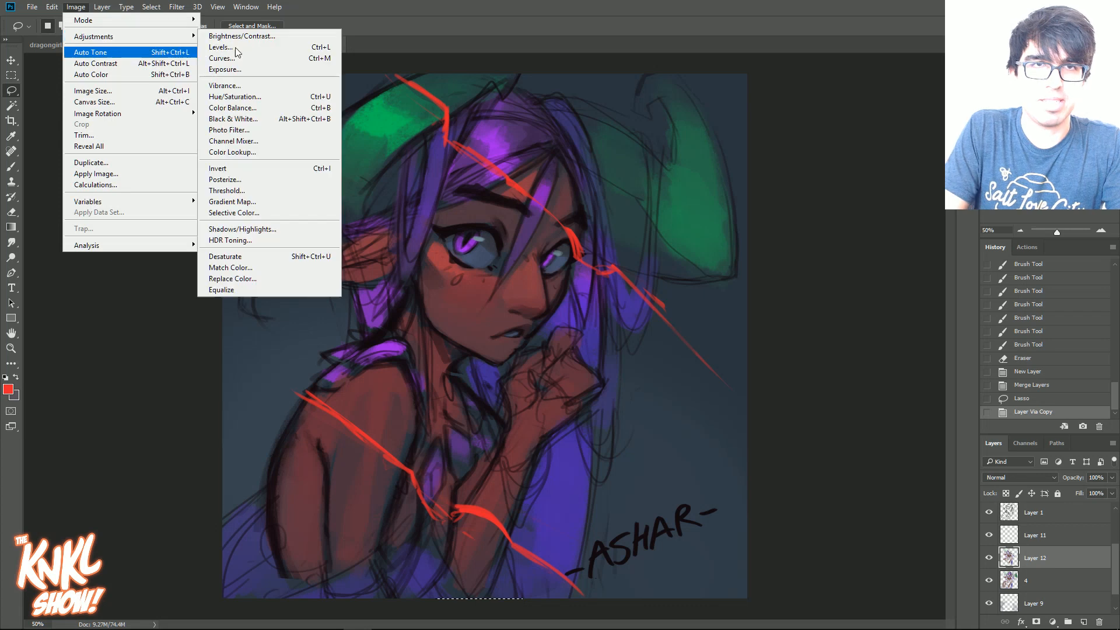
click(245, 33)
mouse_move(723, 16)
mouse_down()
mouse_move(798, 141)
mouse_move(804, 175)
mouse_up()
drag(784, 201, 819, 202)
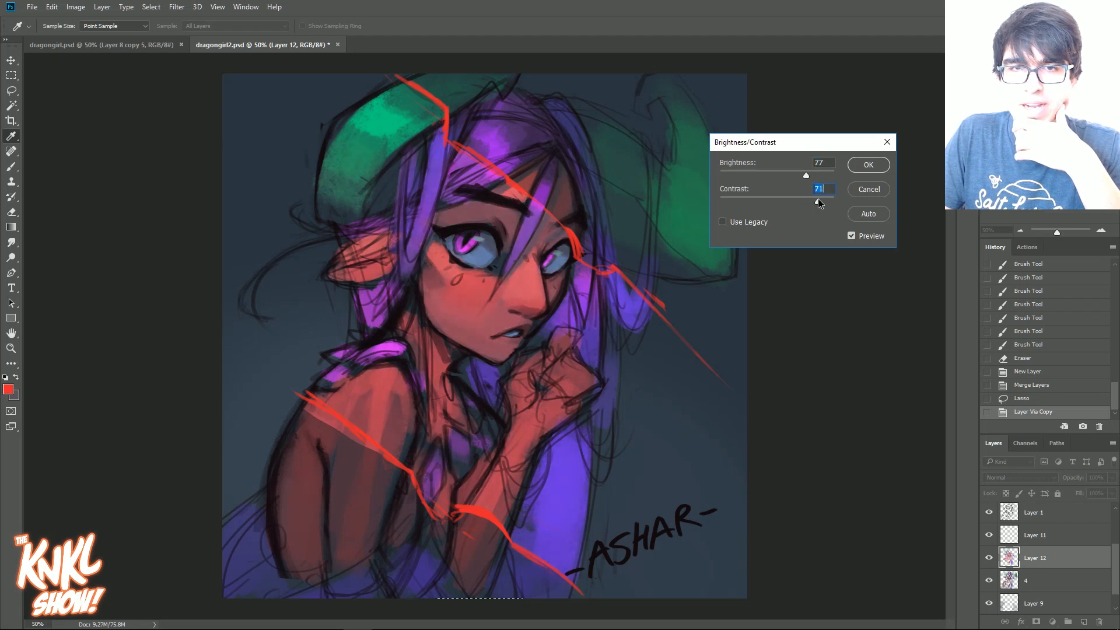
click(869, 166)
Warm the copied band with a Color Balance adjustment on its highlights.
click(75, 7)
mouse_move(115, 37)
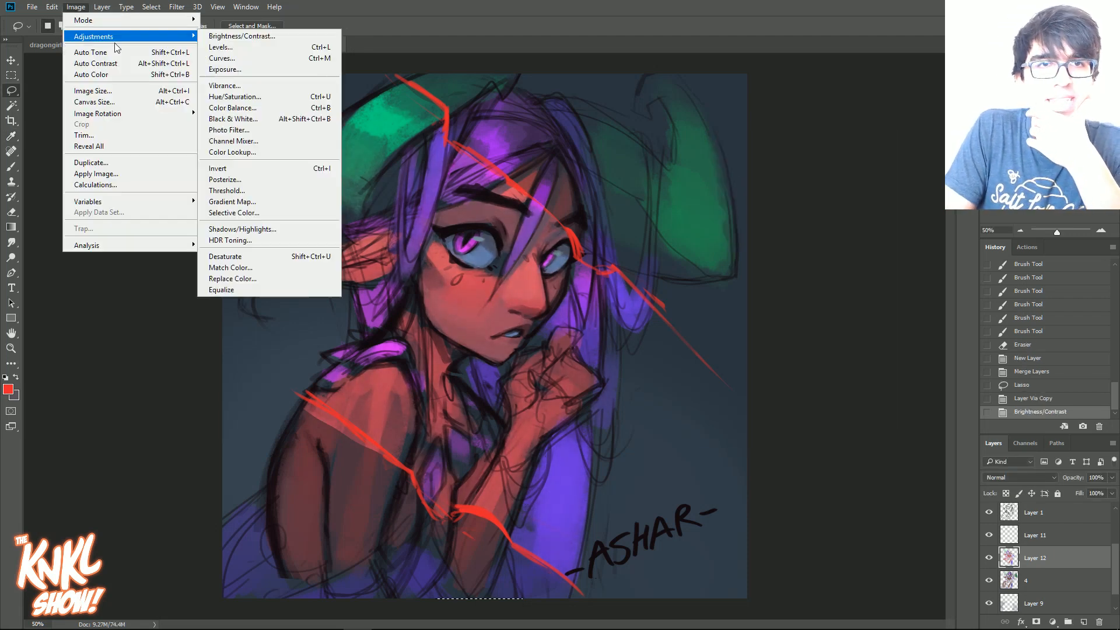
click(243, 111)
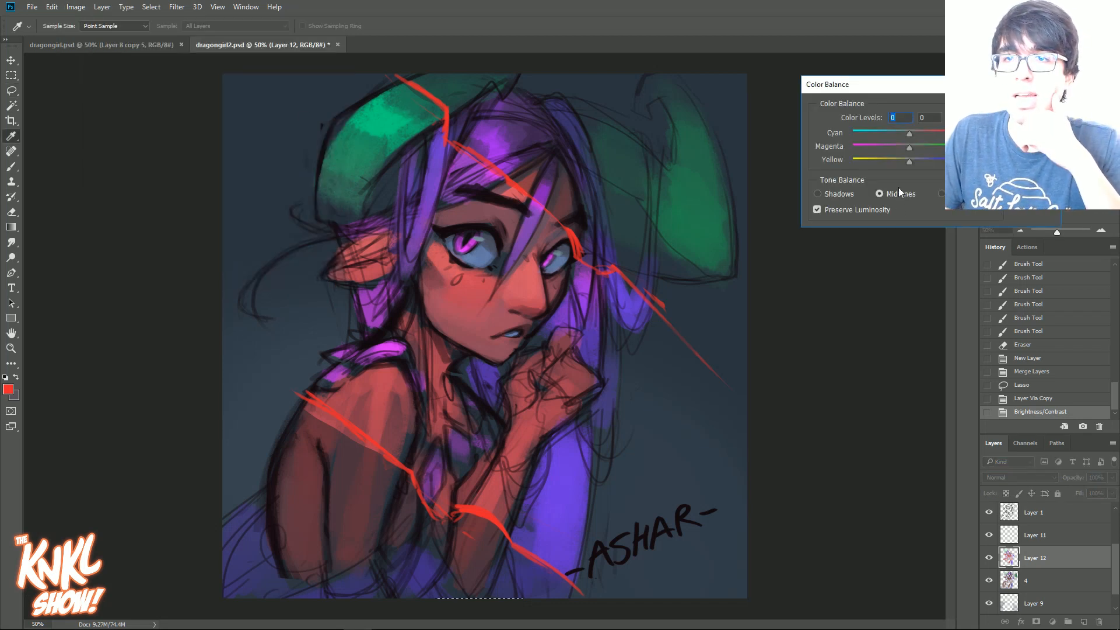
click(941, 195)
drag(908, 160, 921, 139)
key(Return)
Raise the copied band's saturation to +9 with Hue/Saturation.
key(ctrl+u)
drag(850, 314, 855, 314)
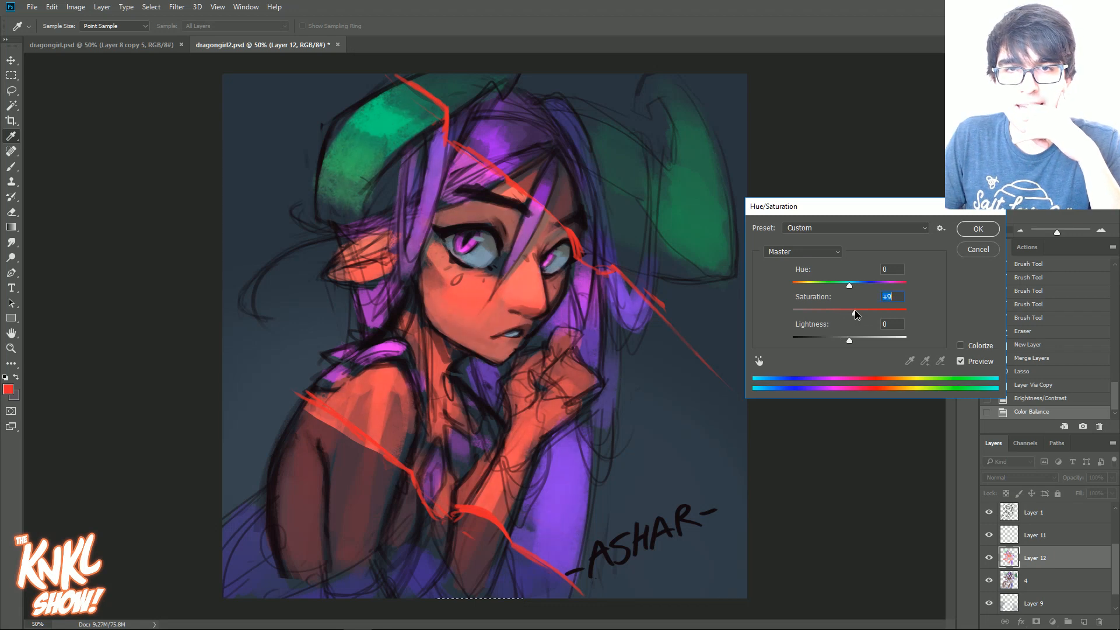
click(984, 231)
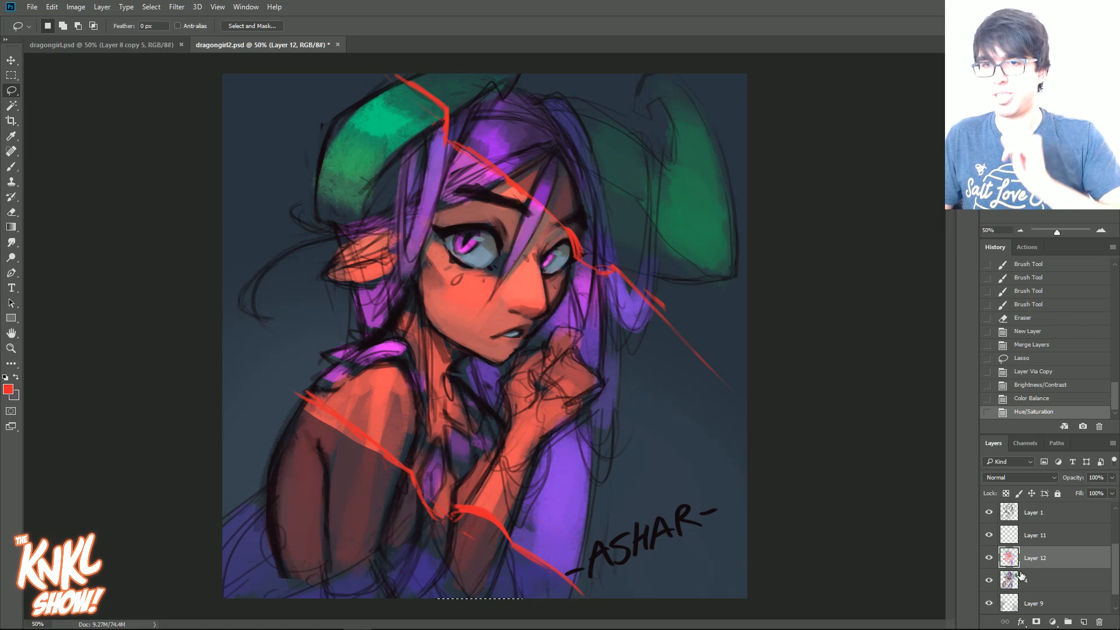
Hide Layer 10 with the red dividing lines and return to Layer 12 with the Brush tool active.
key(b)
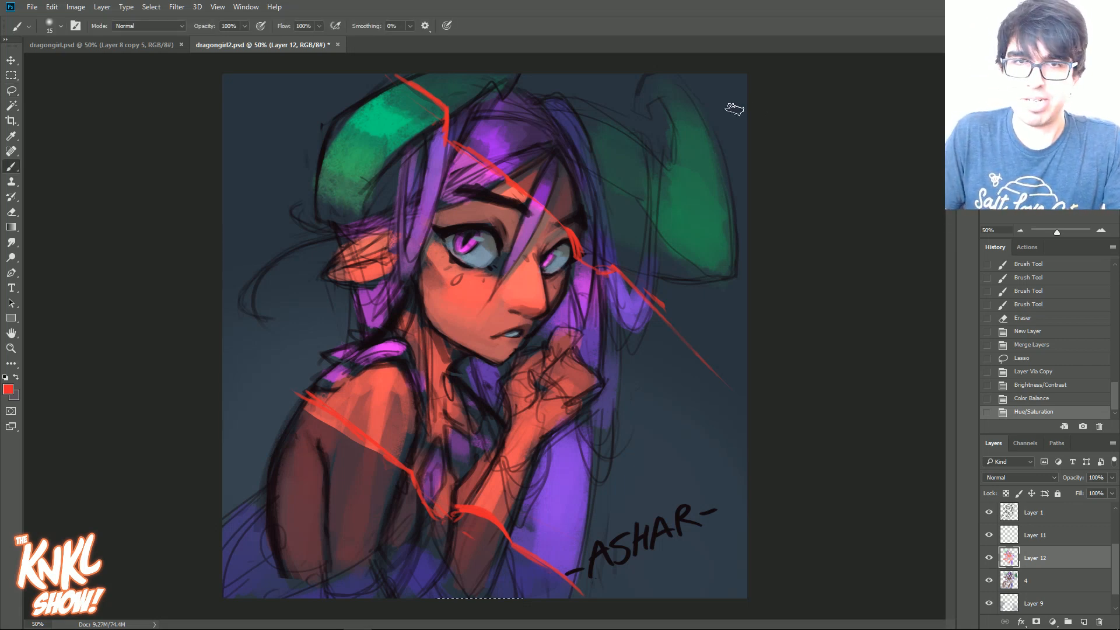
drag(1115, 554, 1067, 510)
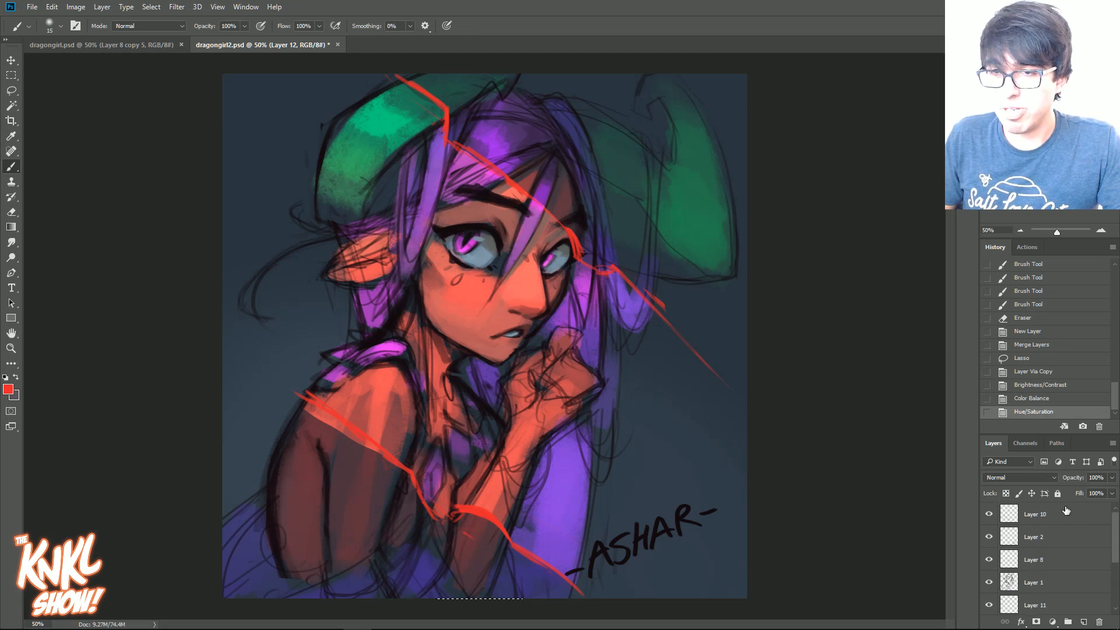
click(991, 516)
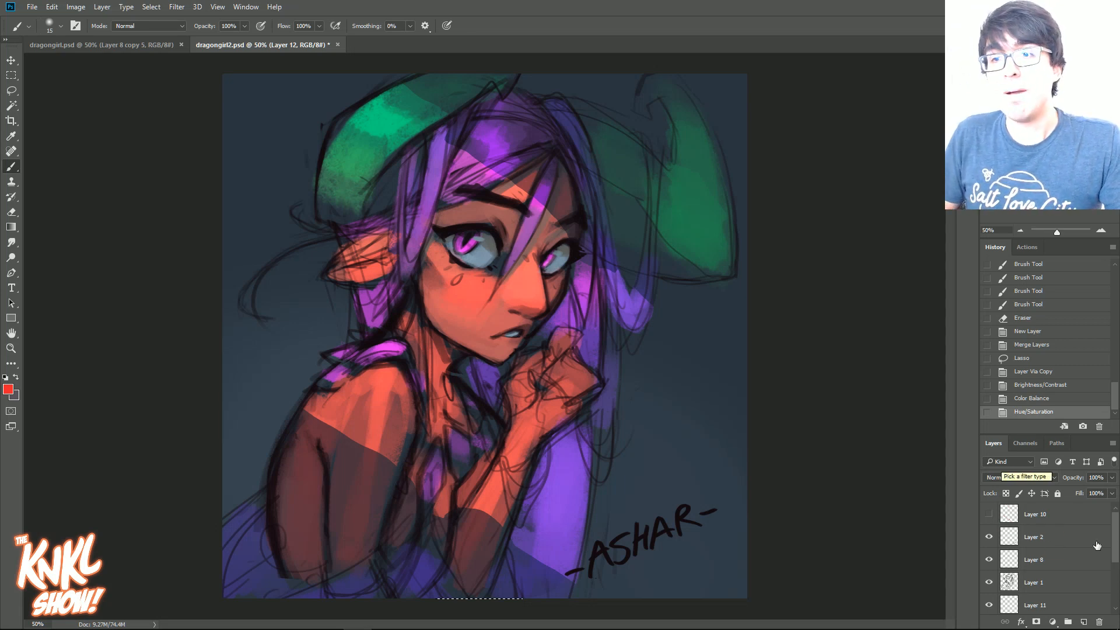
scroll(1056, 595, down, 3)
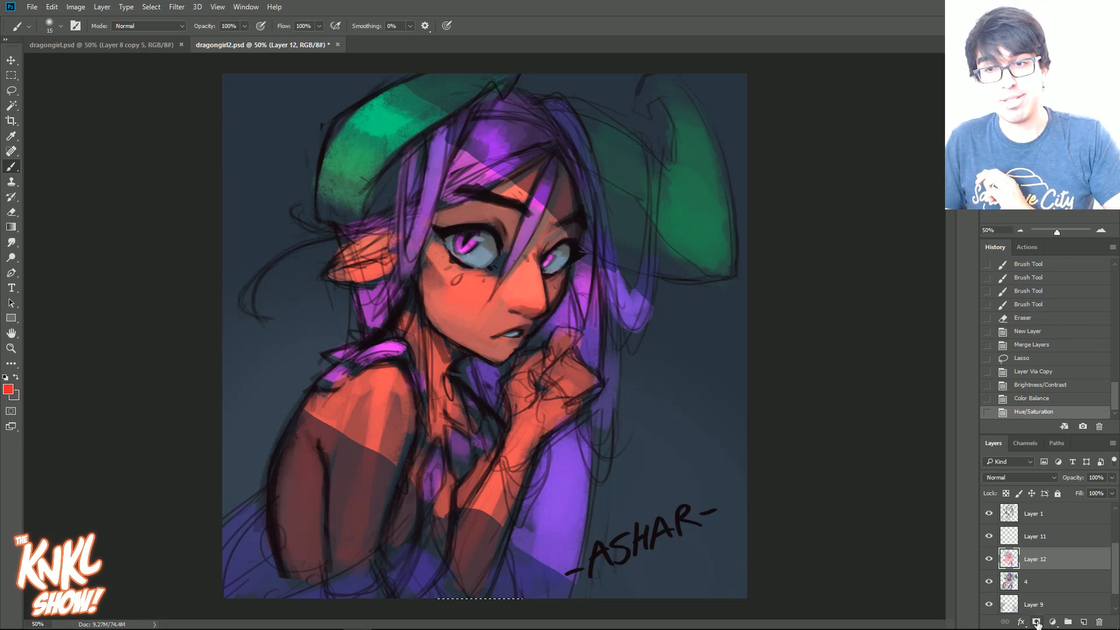
click(1037, 622)
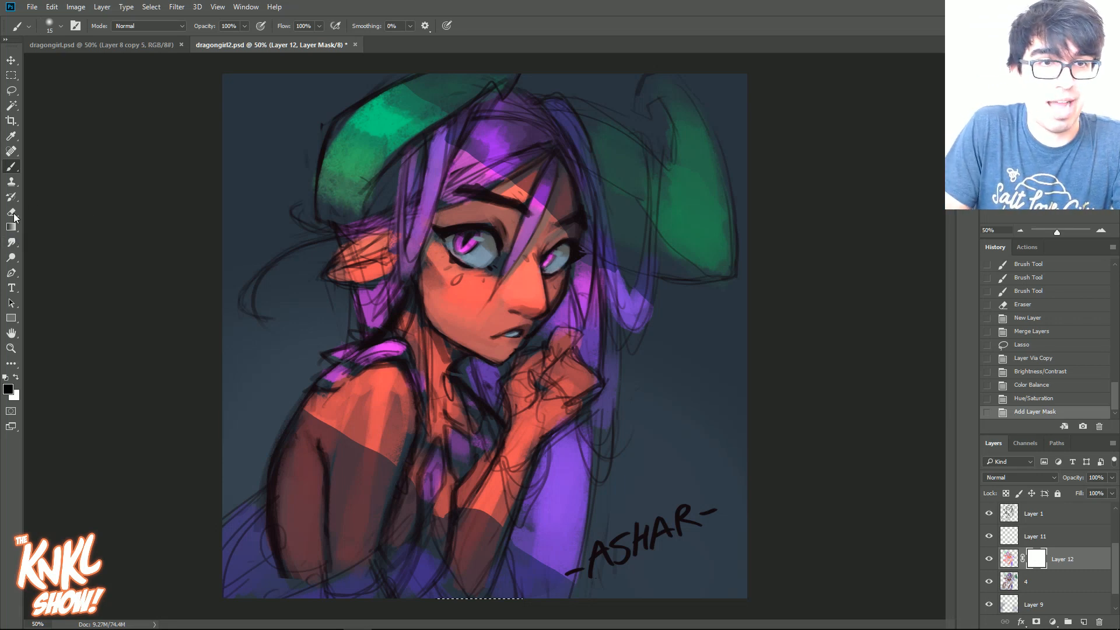
right_click(1037, 562)
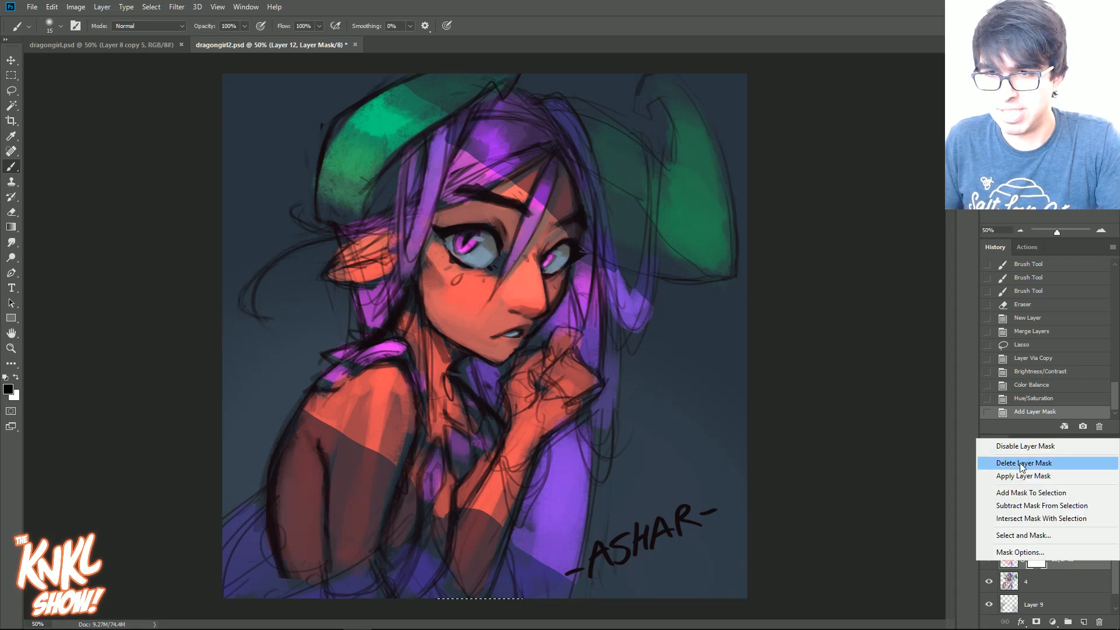
click(1020, 464)
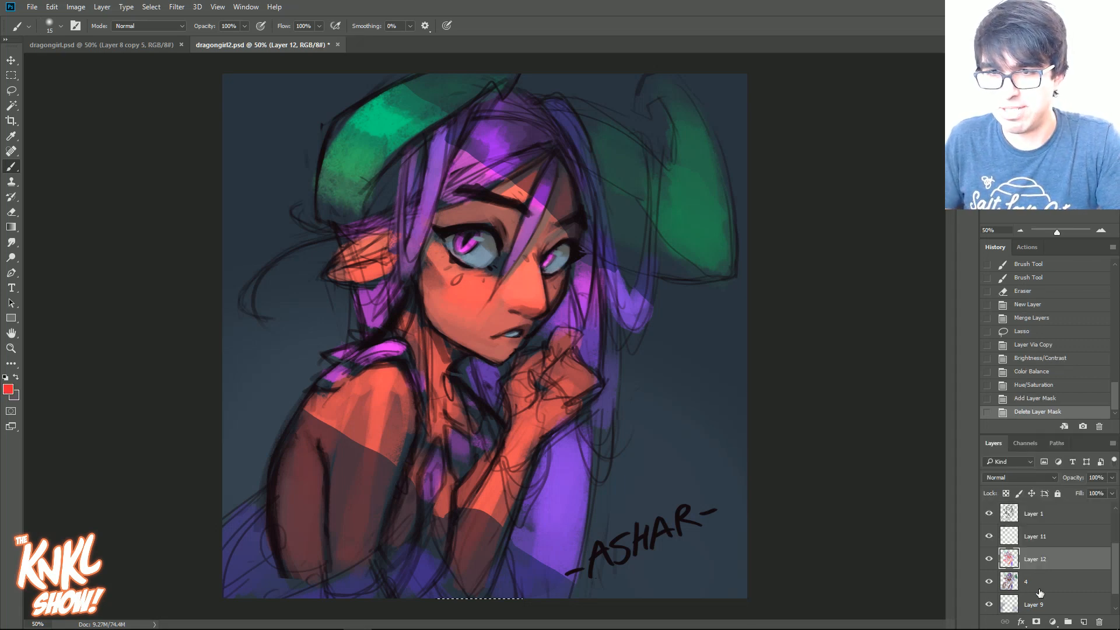
Add a layer mask to Layer 12 and paint black on it around the forehead and hair strands to bring back shadow, undoing stray strokes.
click(1037, 622)
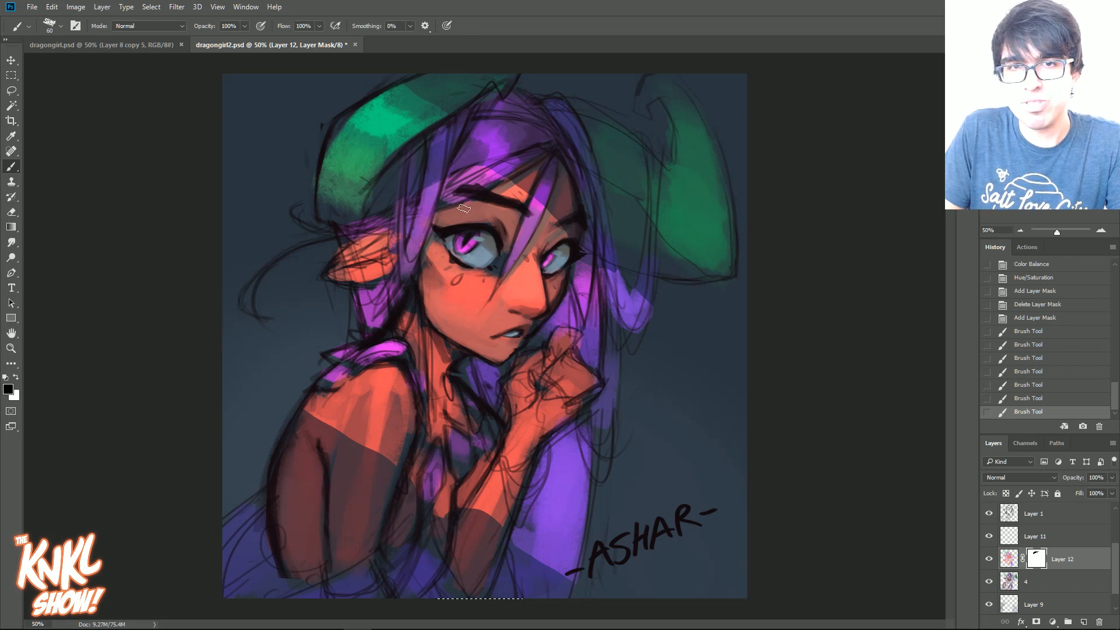
drag(464, 208, 438, 216)
key(bracketleft)
mouse_move(496, 193)
mouse_down()
mouse_move(517, 180)
mouse_move(525, 246)
mouse_up()
drag(491, 303, 555, 214)
key(ctrl+z)
key(bracketleft)
drag(492, 302, 554, 212)
key(ctrl+z)
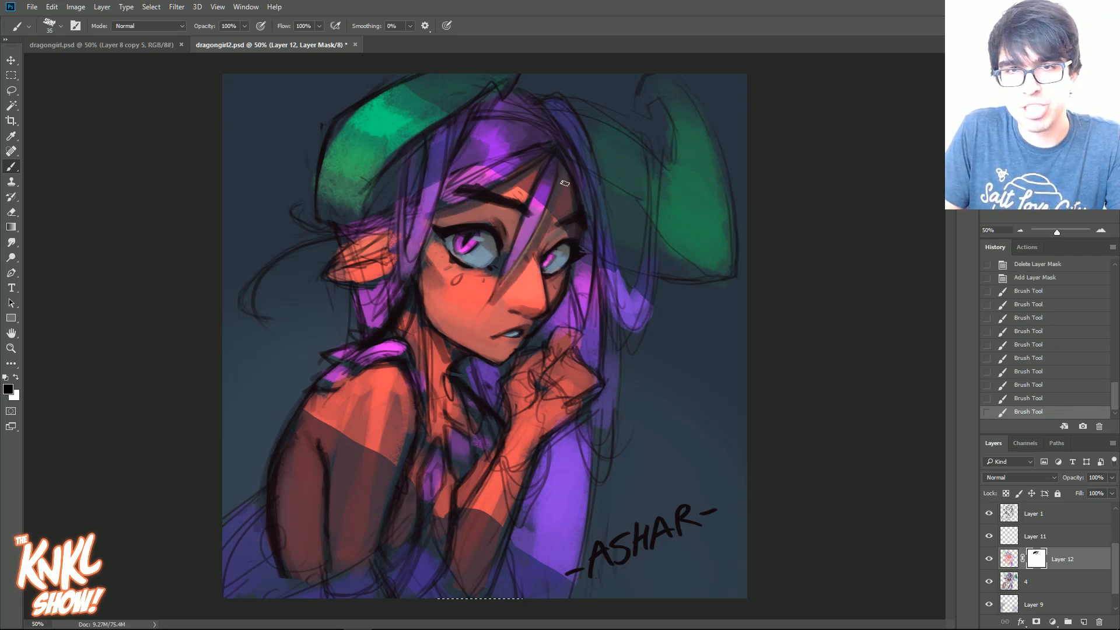
key(ctrl+z)
Mask out the brightened colour across the brow and eye area with a larger 90 px textured brush.
key(bracketright)
key(bracketright)
key(bracketright)
key(bracketright)
key(bracketright)
key(bracketright)
key(bracketright)
mouse_move(450, 222)
mouse_down()
mouse_move(435, 224)
mouse_move(503, 211)
mouse_move(517, 232)
mouse_move(558, 239)
mouse_up()
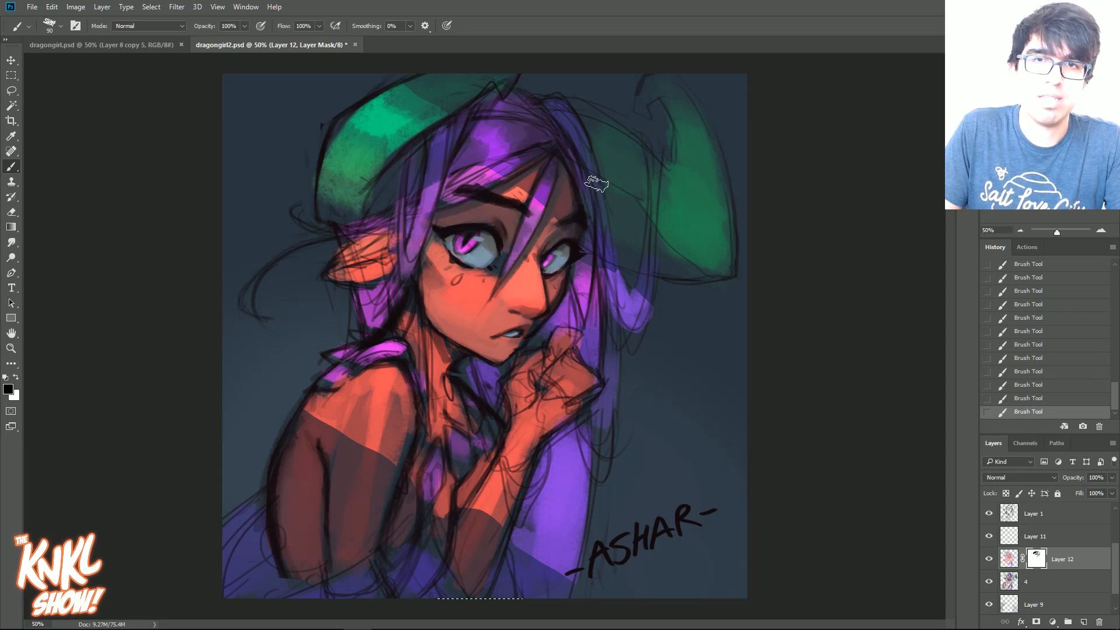
key(bracketleft)
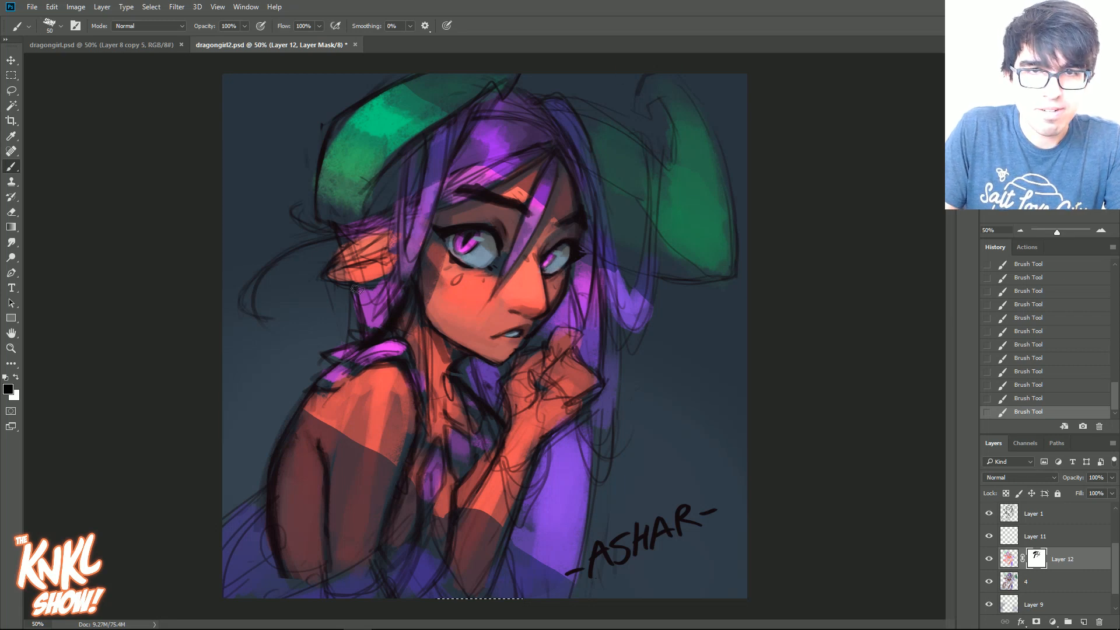
Continue masking Layer 12 in black over the hair beside the cheek and hand and down the lower hair to shape shadows.
key(bracketright)
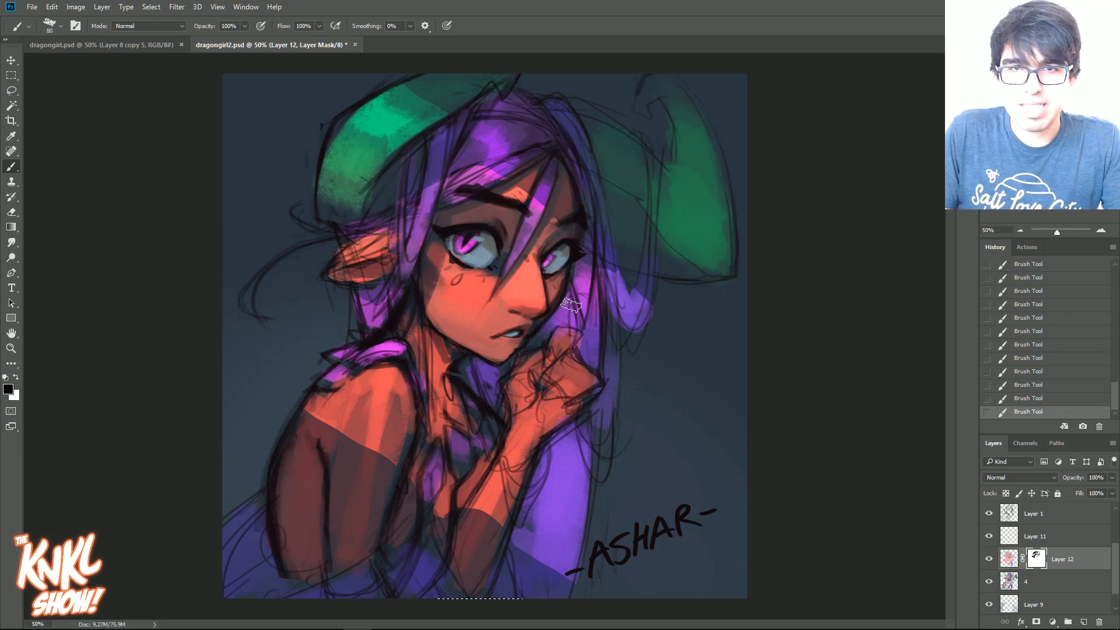
drag(564, 339, 589, 265)
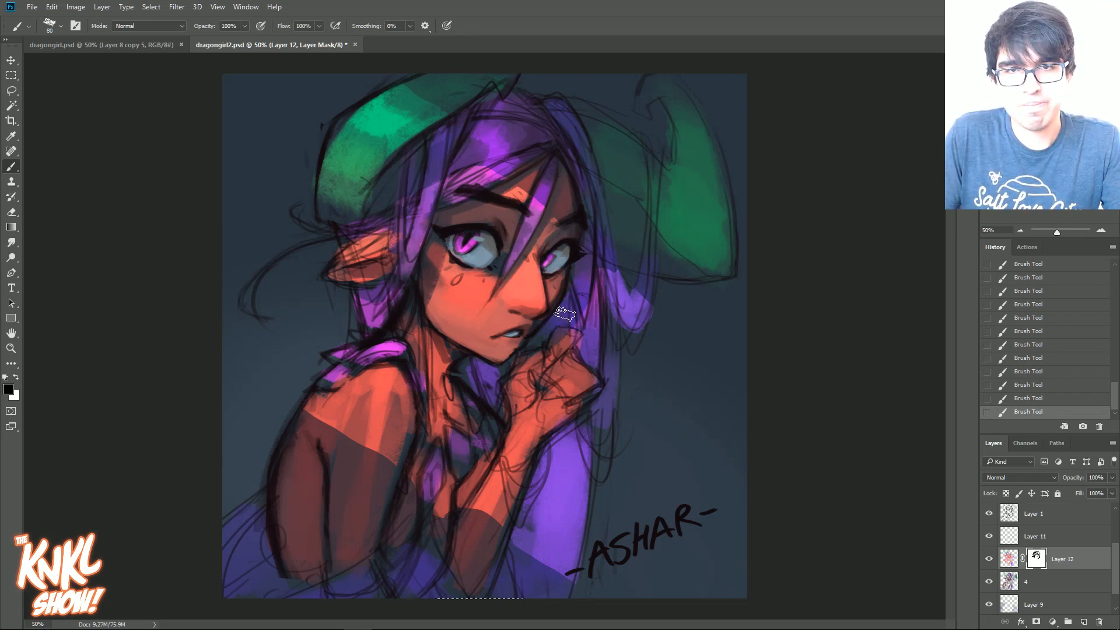
mouse_move(592, 429)
mouse_down()
mouse_move(548, 453)
mouse_move(528, 519)
mouse_up()
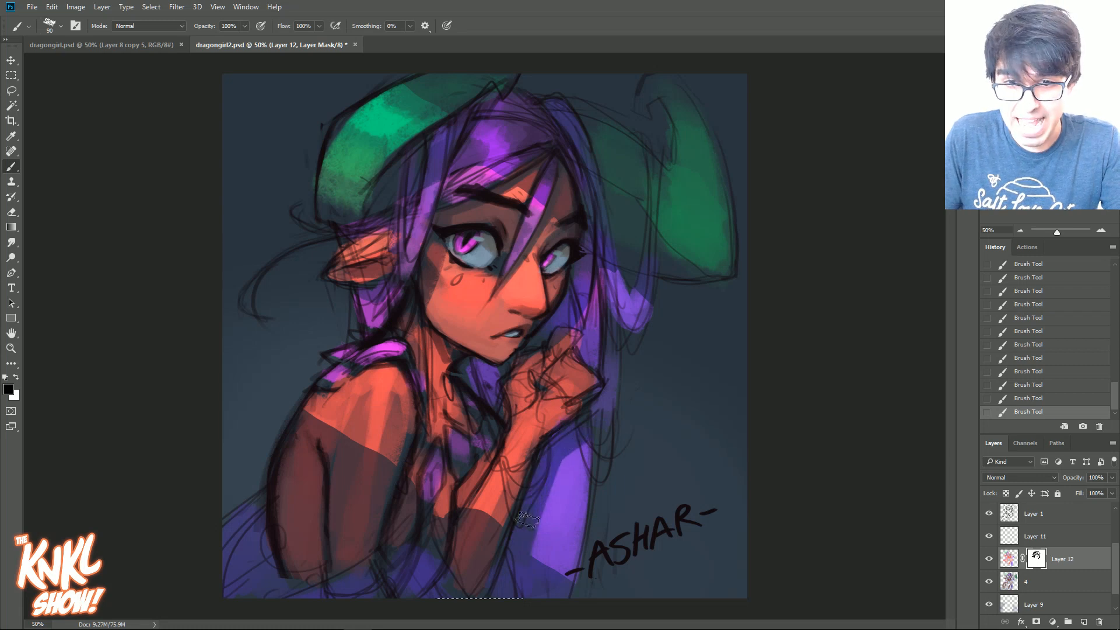
key(bracketleft)
key(bracketleft)
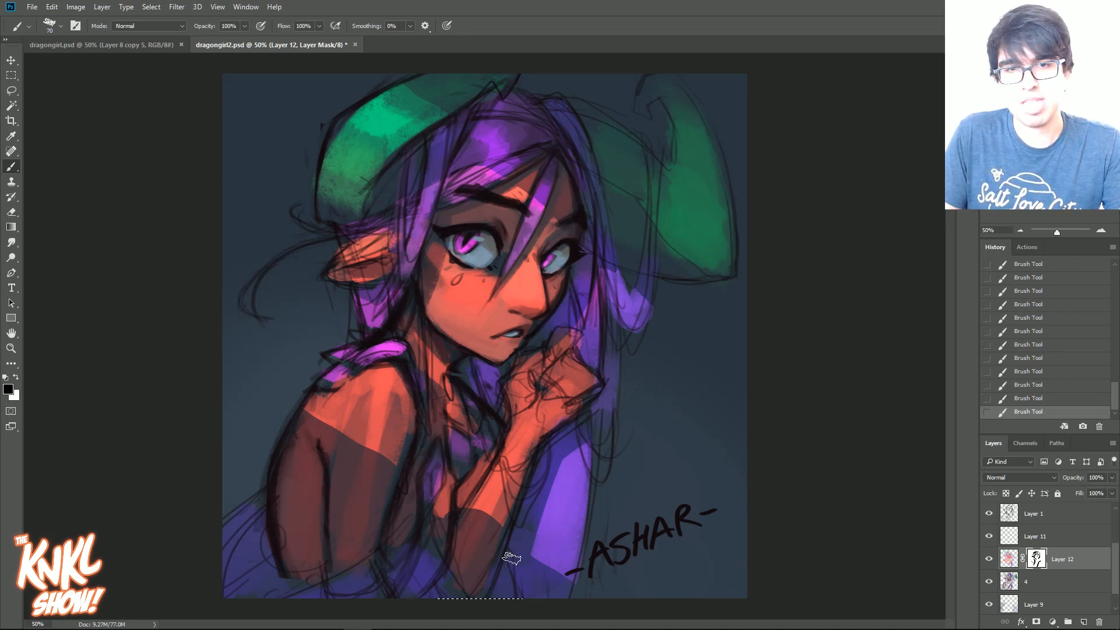
mouse_move(560, 627)
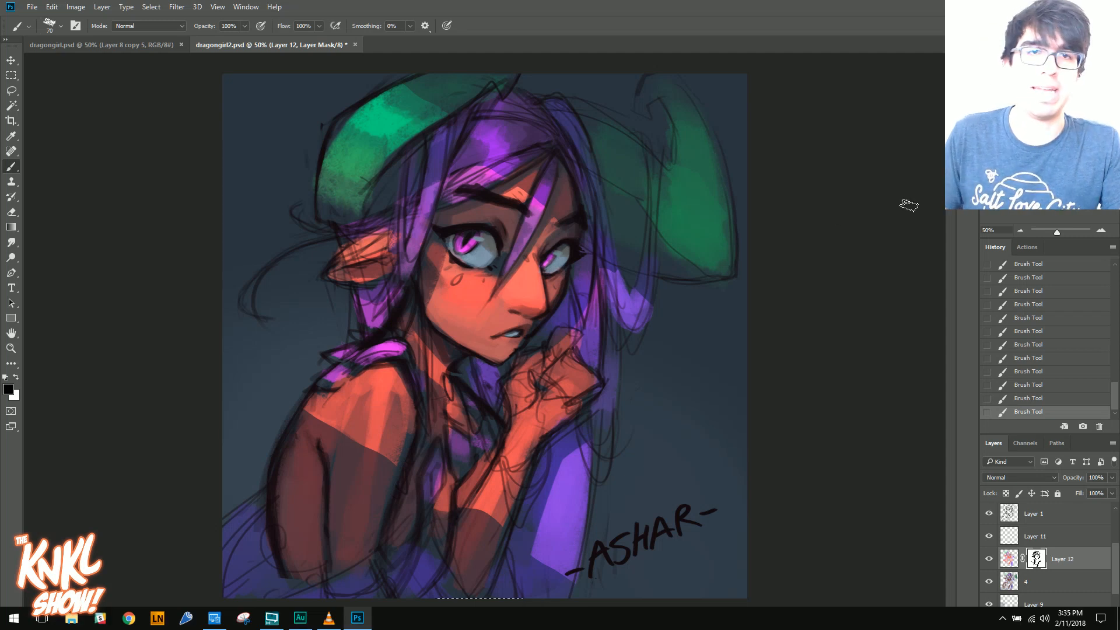
key(bracketright)
key(bracketright)
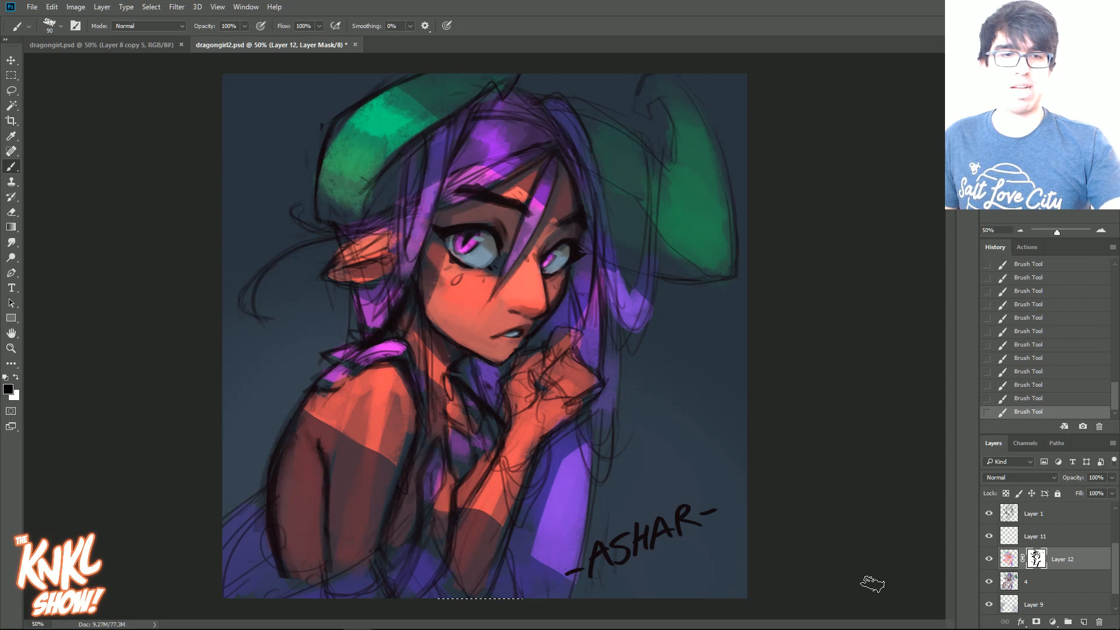
Flip the canvas horizontally and add a visible new layer directly above Layer 12.
key(ctrl+shift+h)
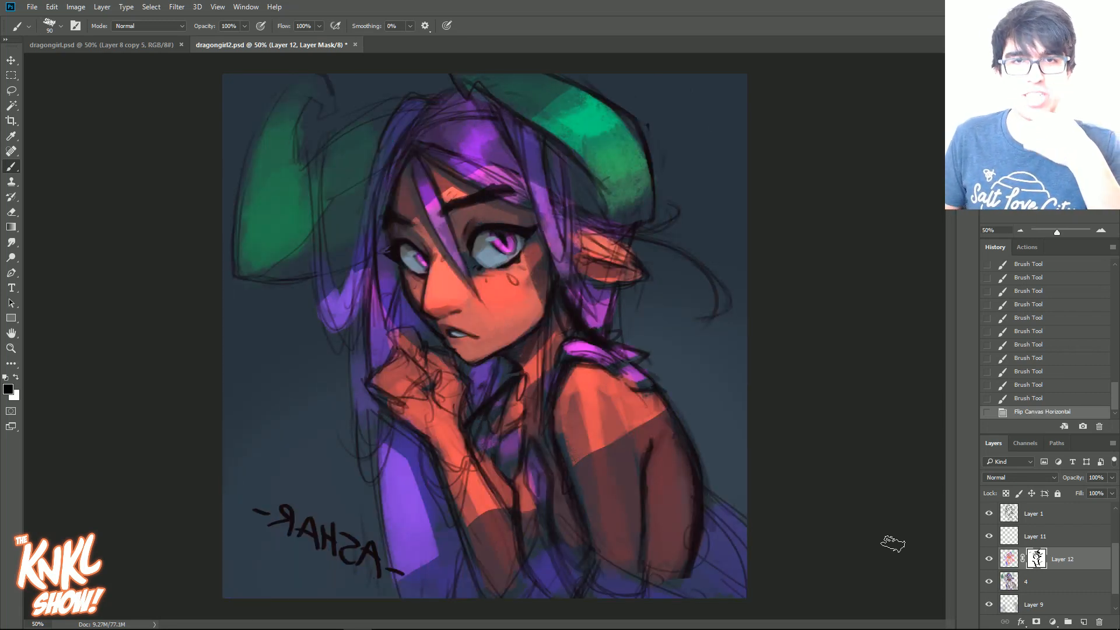
key(ctrl+shift+alt+n)
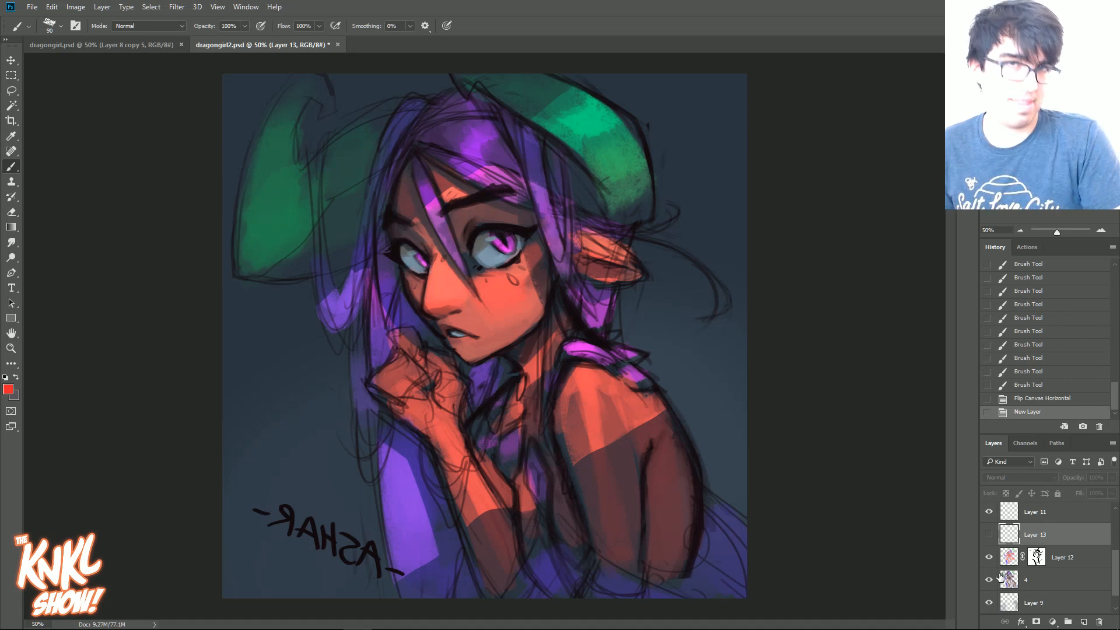
click(989, 534)
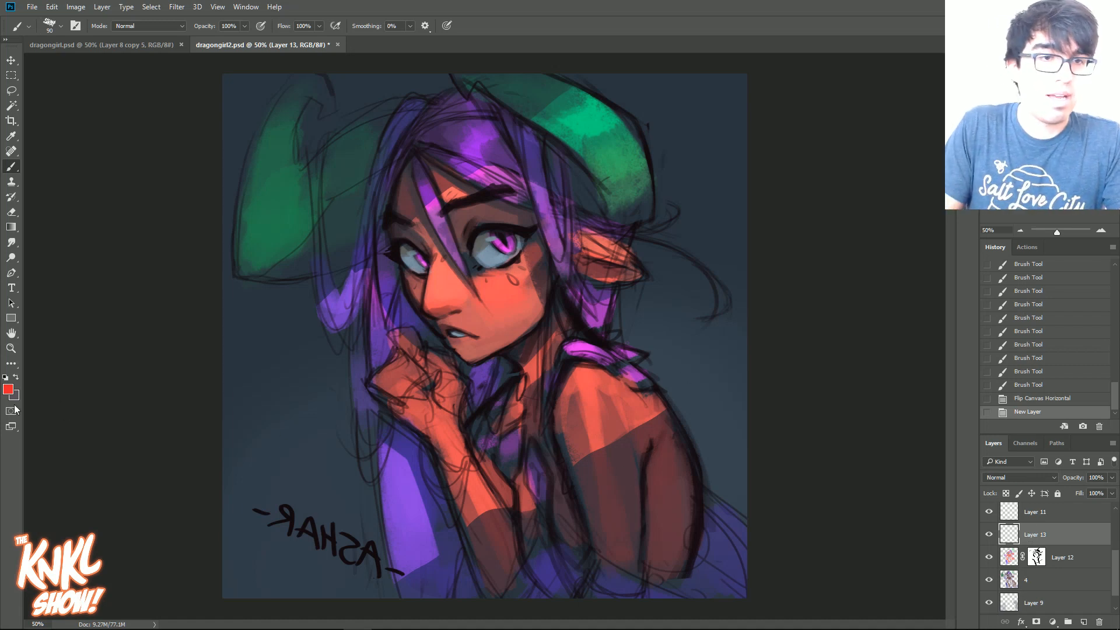
Try painting a d03c3f red line along the shoulder's shadow edge with a 30 px brush, and revert the strokes.
key(F1)
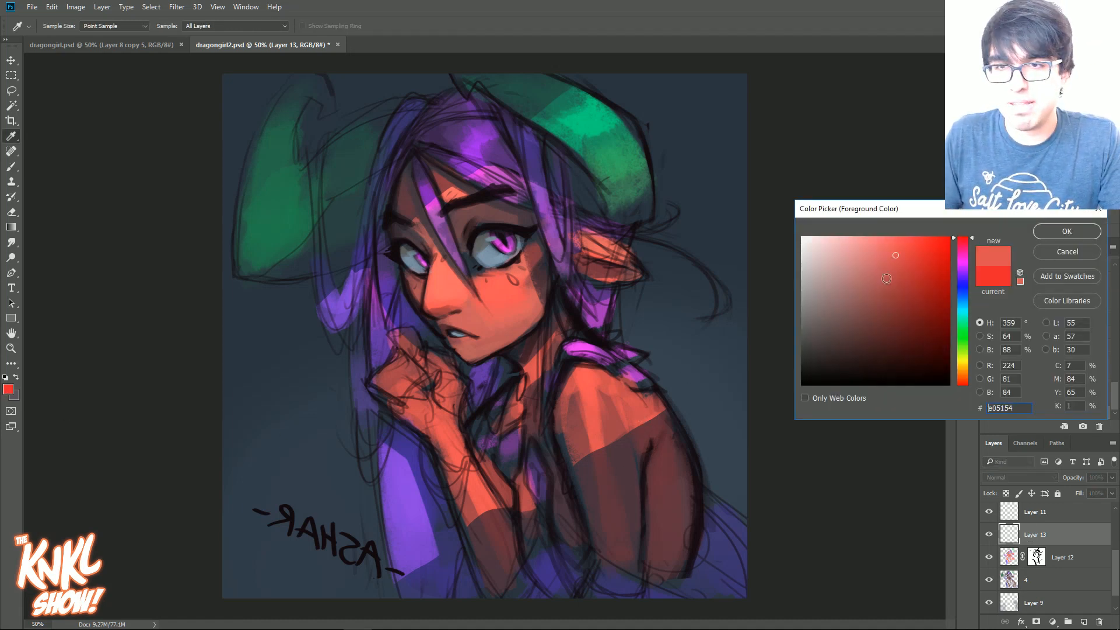
click(907, 255)
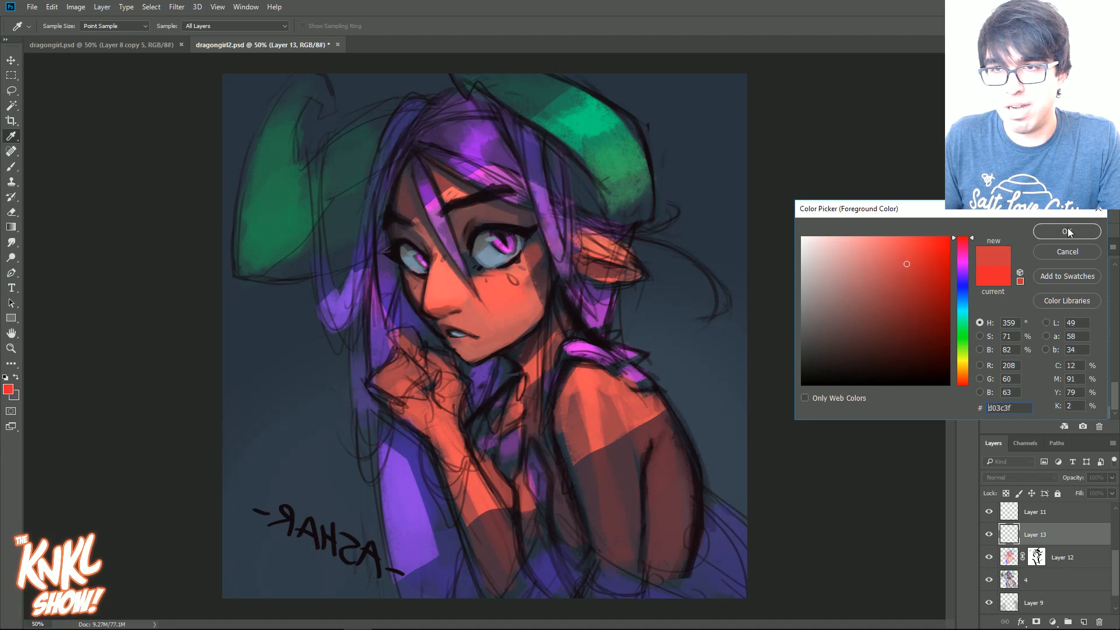
key(Return)
key(ctrl+plus)
key(bracketleft)
key(bracketleft)
key(bracketleft)
key(bracketleft)
mouse_move(625, 397)
mouse_down()
mouse_move(569, 439)
mouse_move(661, 388)
mouse_move(560, 441)
mouse_move(664, 376)
mouse_up()
key(bracketleft)
key(bracketleft)
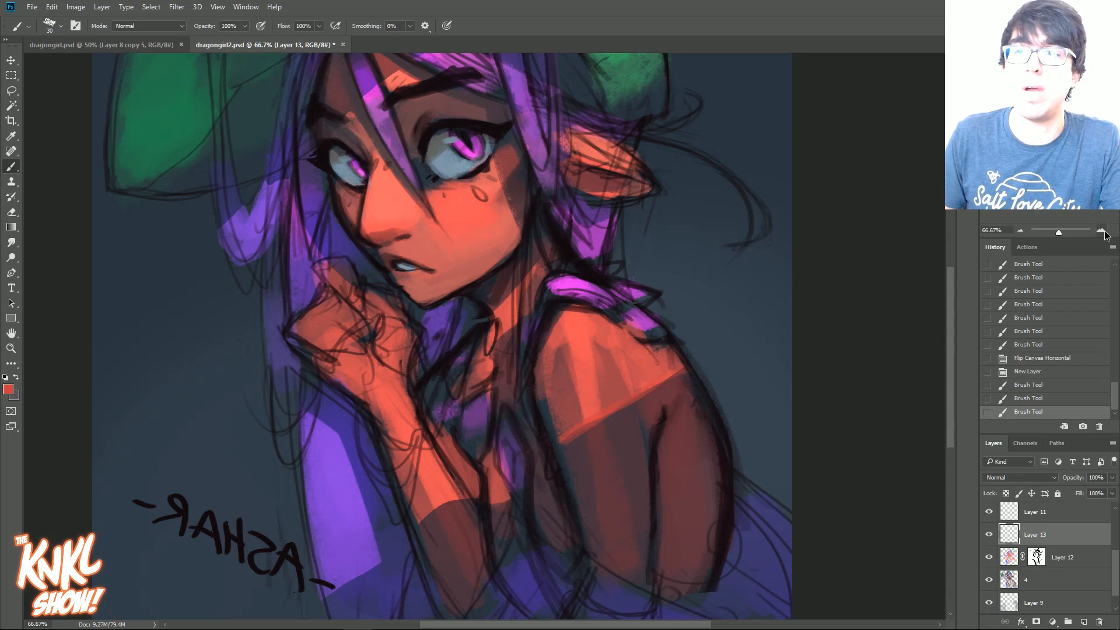
key(ctrl+plus)
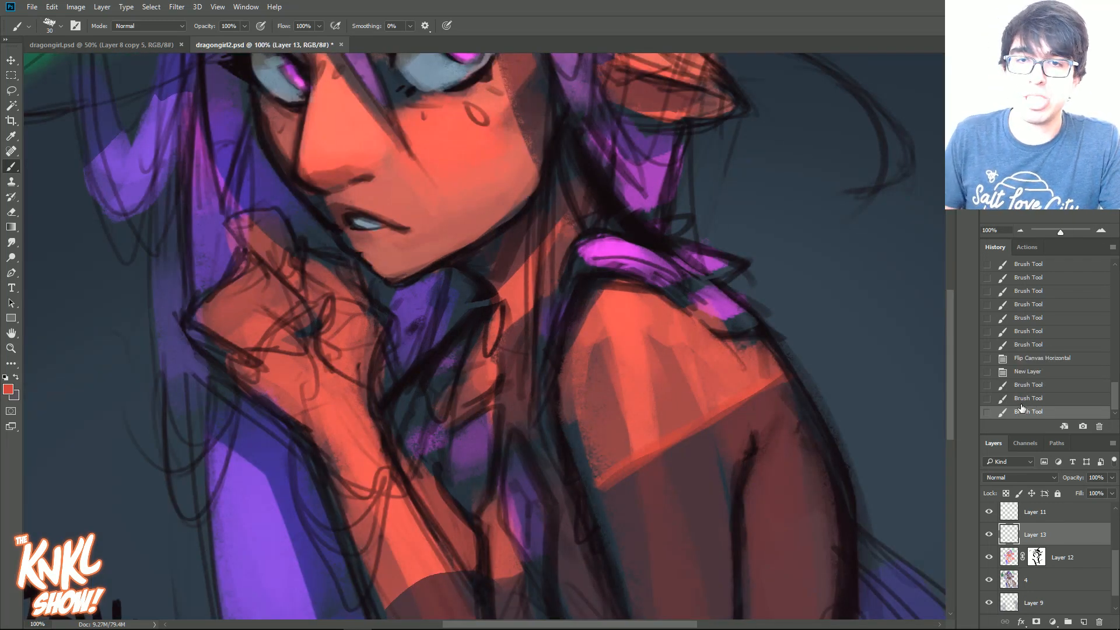
click(1028, 399)
click(1010, 386)
key(ctrl+alt+z)
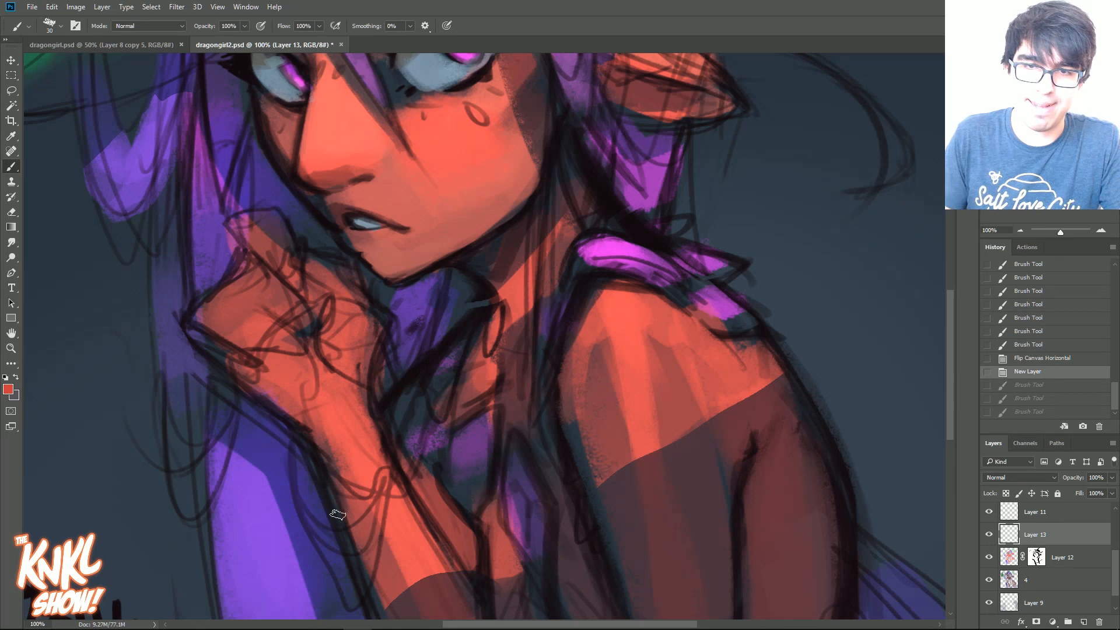
Set the brush colour to a more saturated dark red based on the shadowed skin of the upper arm.
click(7, 389)
mouse_move(933, 256)
mouse_down()
mouse_move(864, 327)
mouse_move(905, 296)
mouse_up()
click(765, 416)
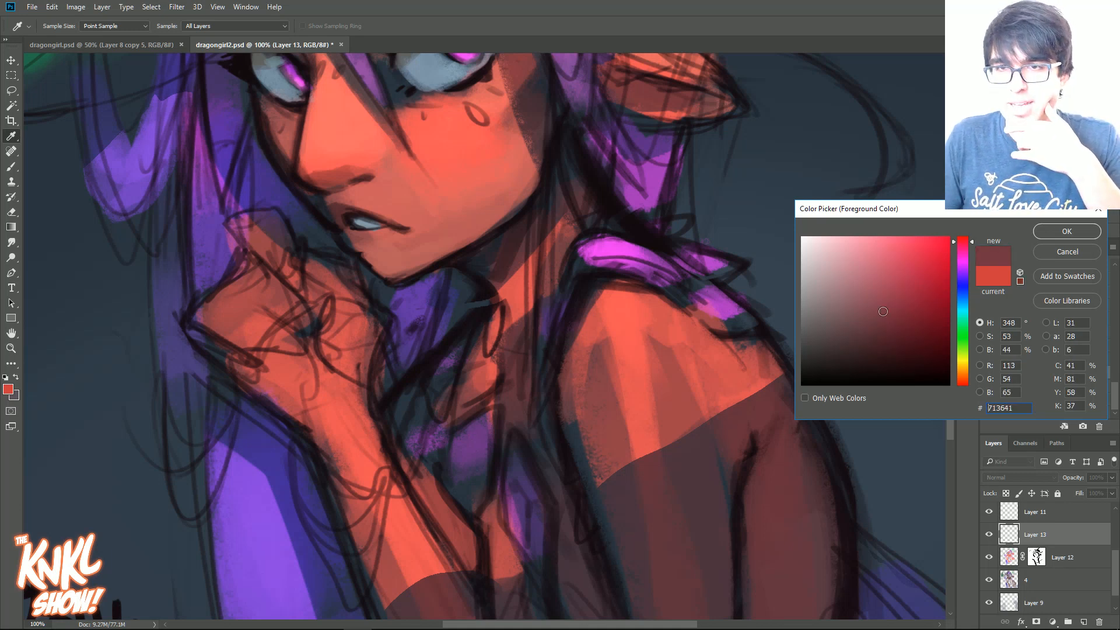
click(909, 287)
click(918, 287)
key(Return)
key(b)
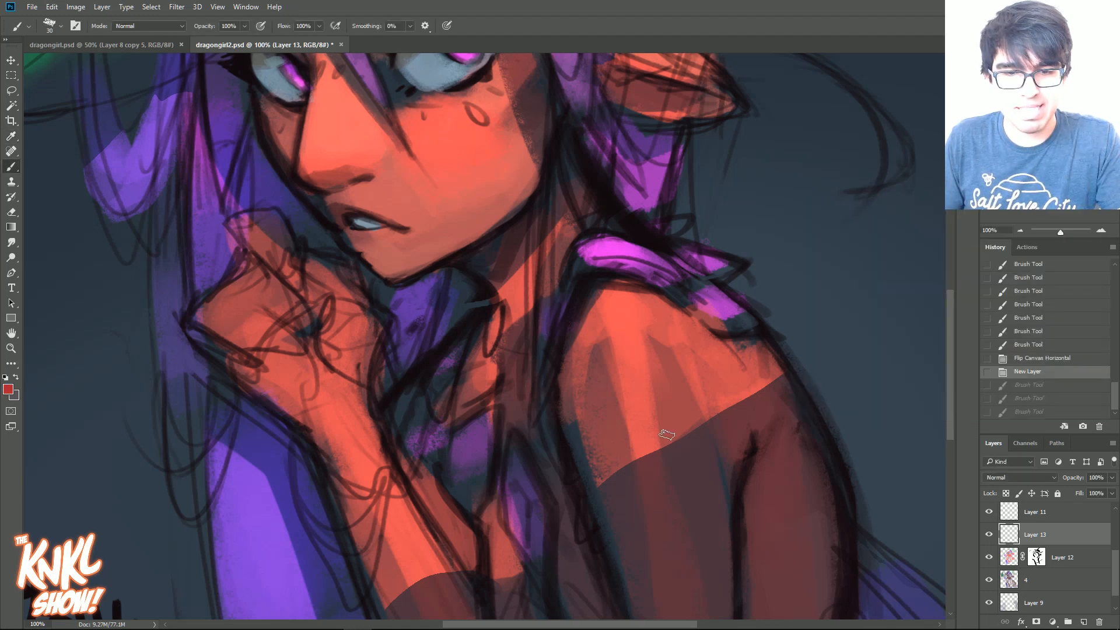
Paint a thin saturated red transition along the shoulder's shadow edge on Layer 13, refining it with a 40 px brush and sampled skin tones.
drag(595, 496, 781, 377)
key(])
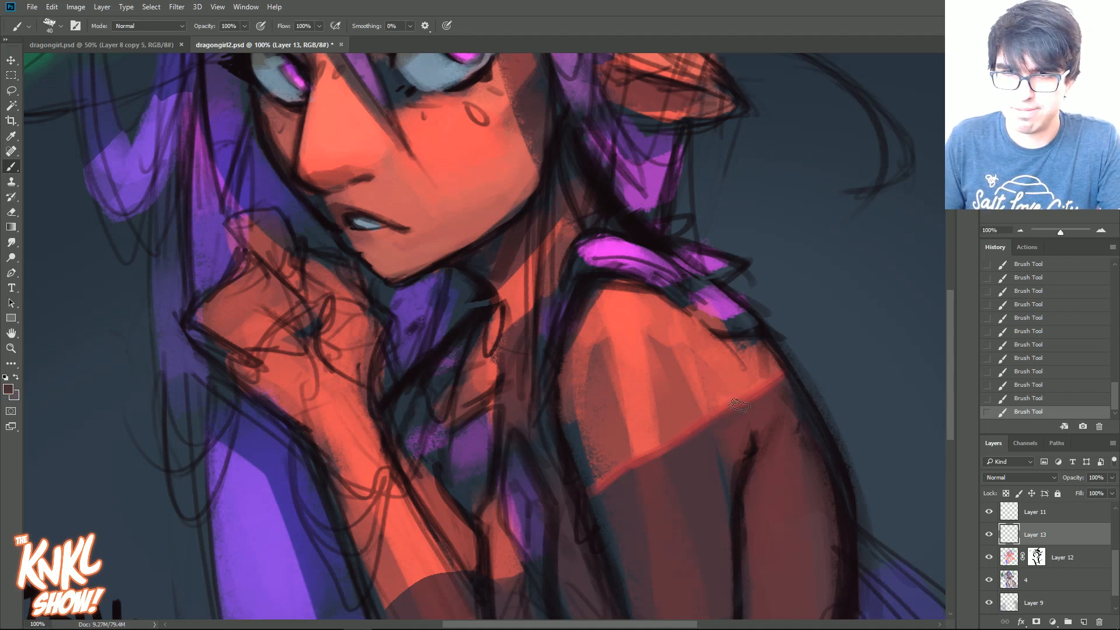
drag(716, 418, 768, 388)
alt+click(763, 387)
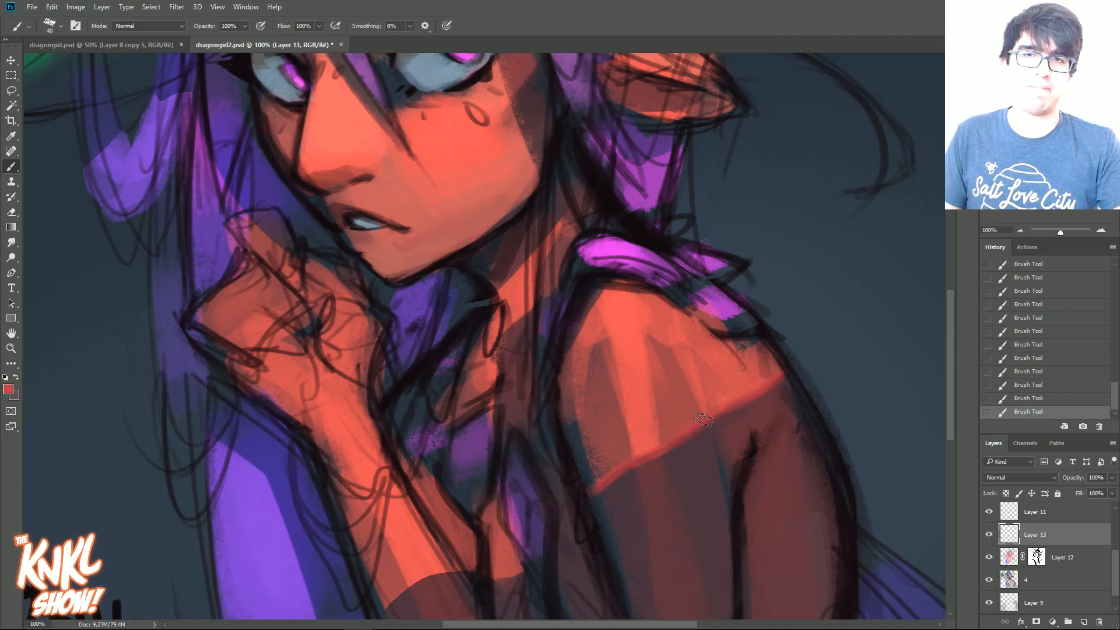
key(ctrl+minus)
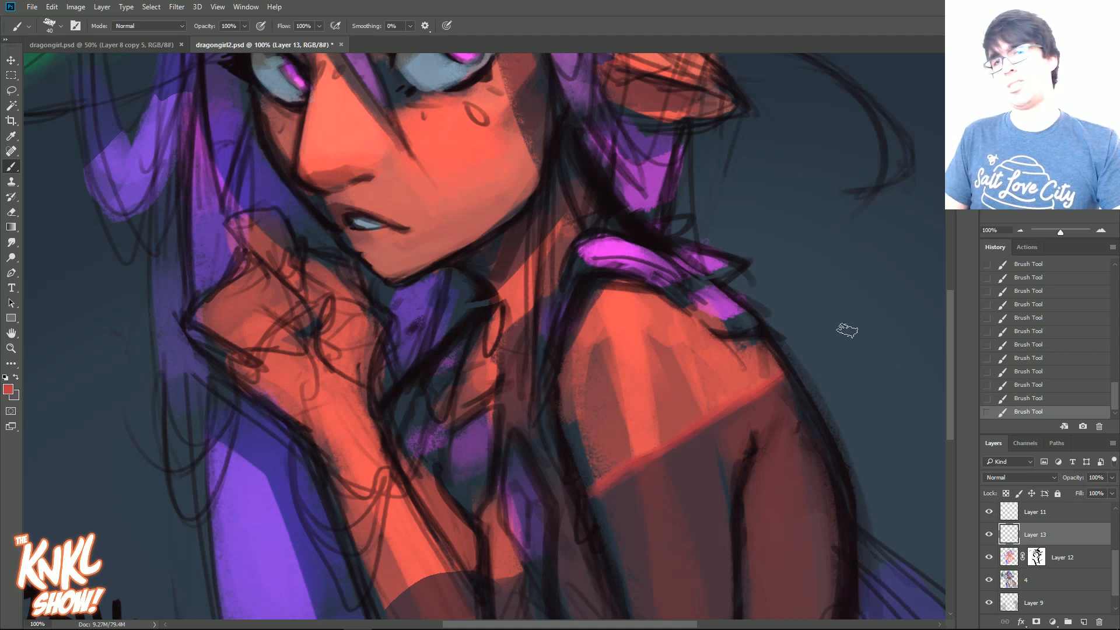
click(1021, 230)
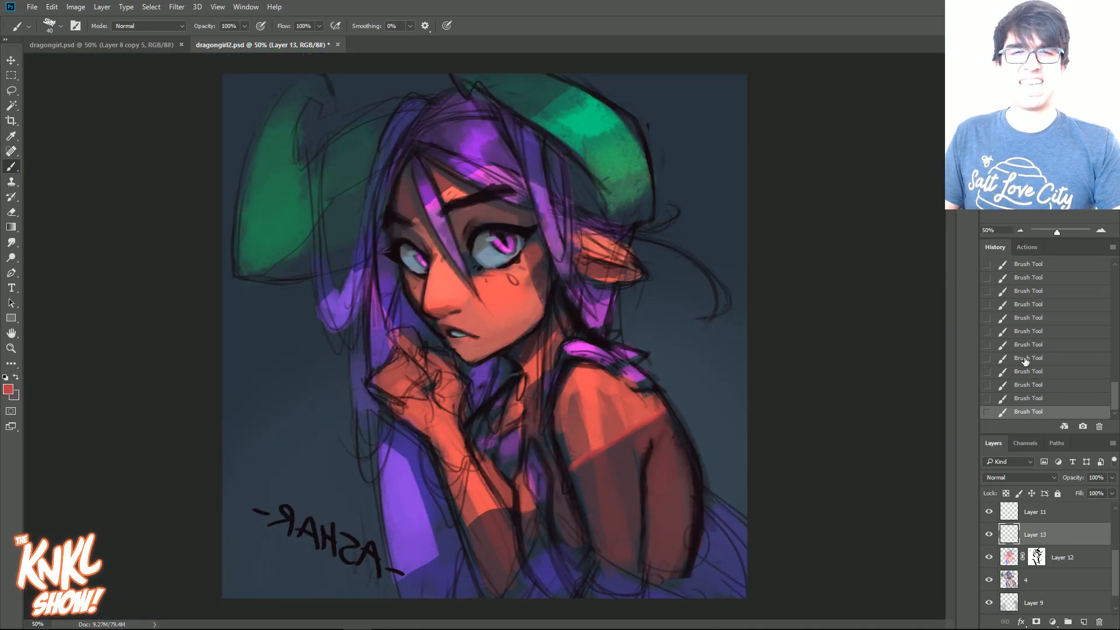
key(ctrl+plus)
key(ctrl+plus)
drag(910, 499, 870, 430)
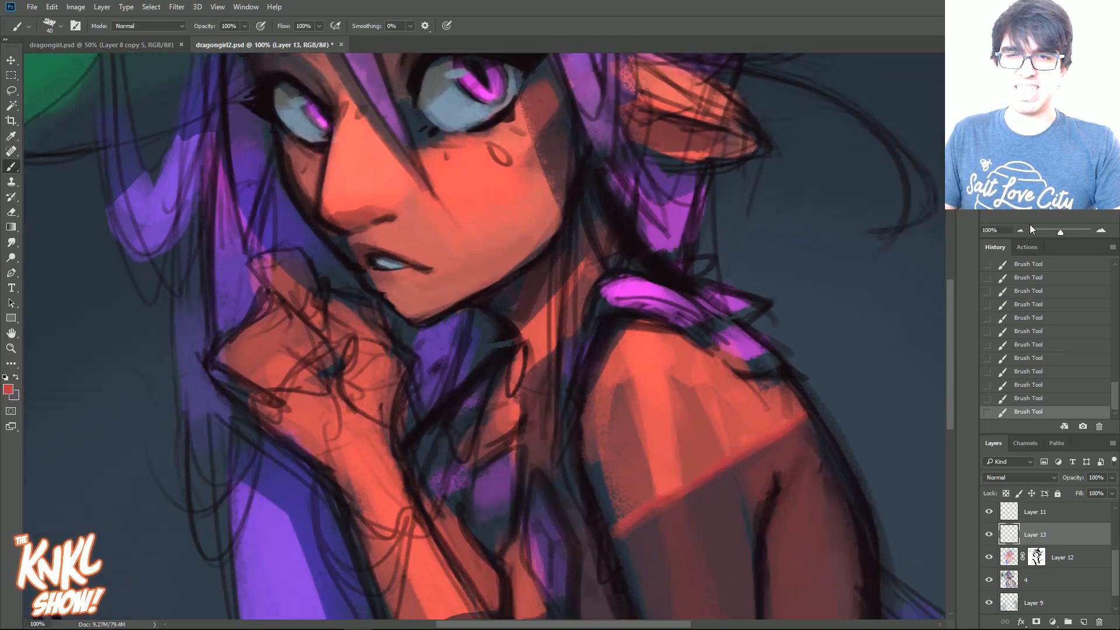
drag(758, 443, 736, 406)
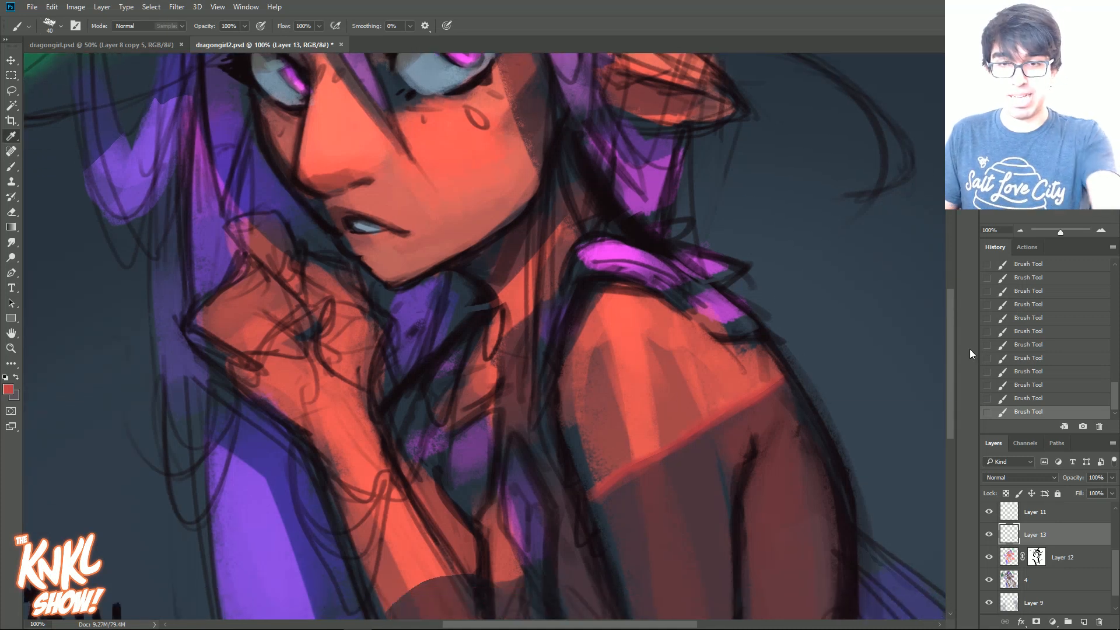
Adjust Layer 13 with Hue/Saturation, setting the hue to -9 and the lightness to -11.
key(ctrl+u)
drag(849, 340, 844, 341)
drag(851, 285, 840, 288)
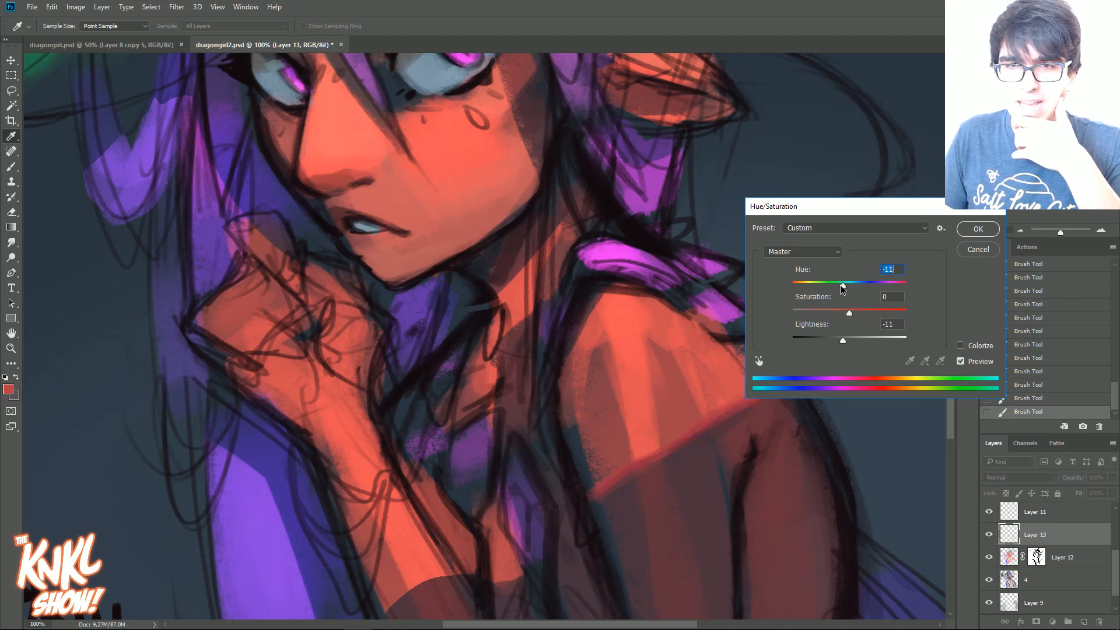
drag(840, 288, 842, 289)
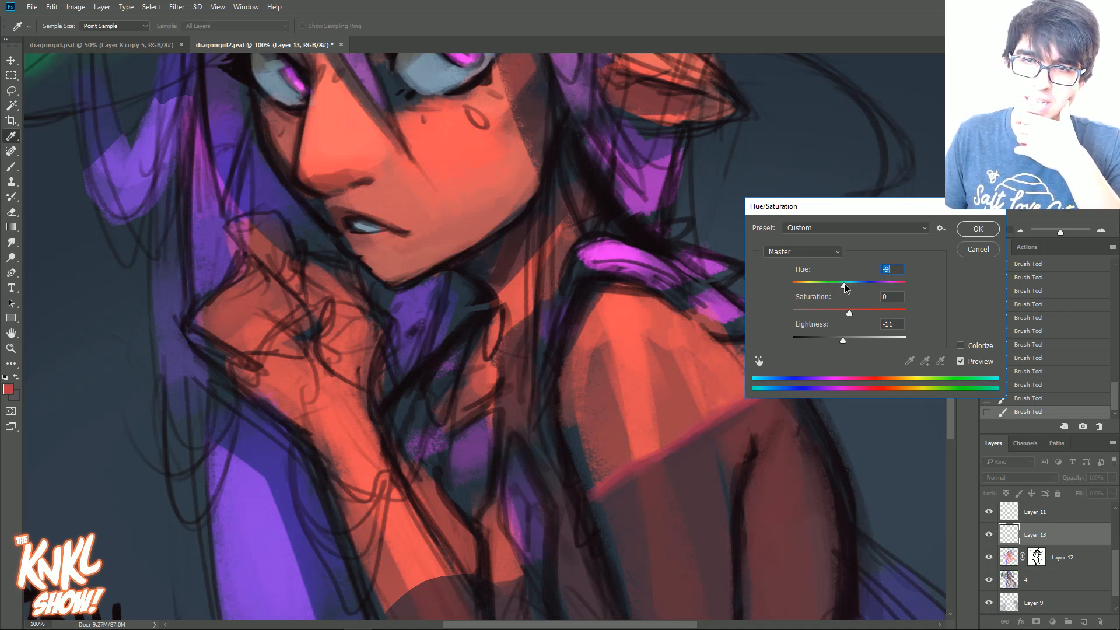
click(978, 229)
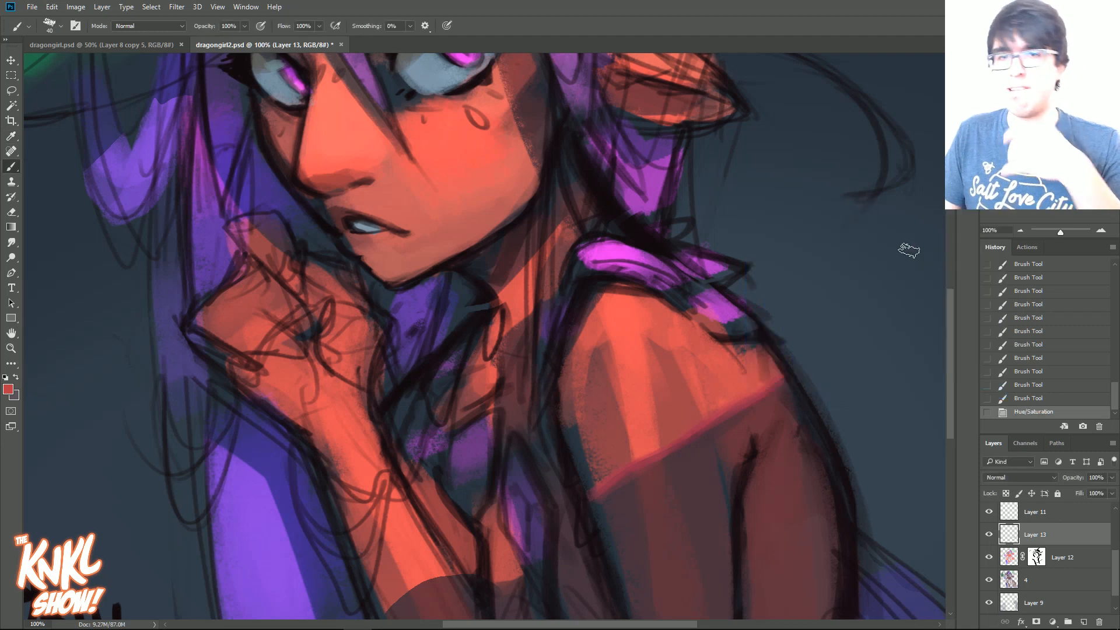
Switch to a soft round brush, enlarge it to about 125 px, and soften the red shadow edge across the upper arm.
right_click(730, 444)
click(757, 411)
click(925, 222)
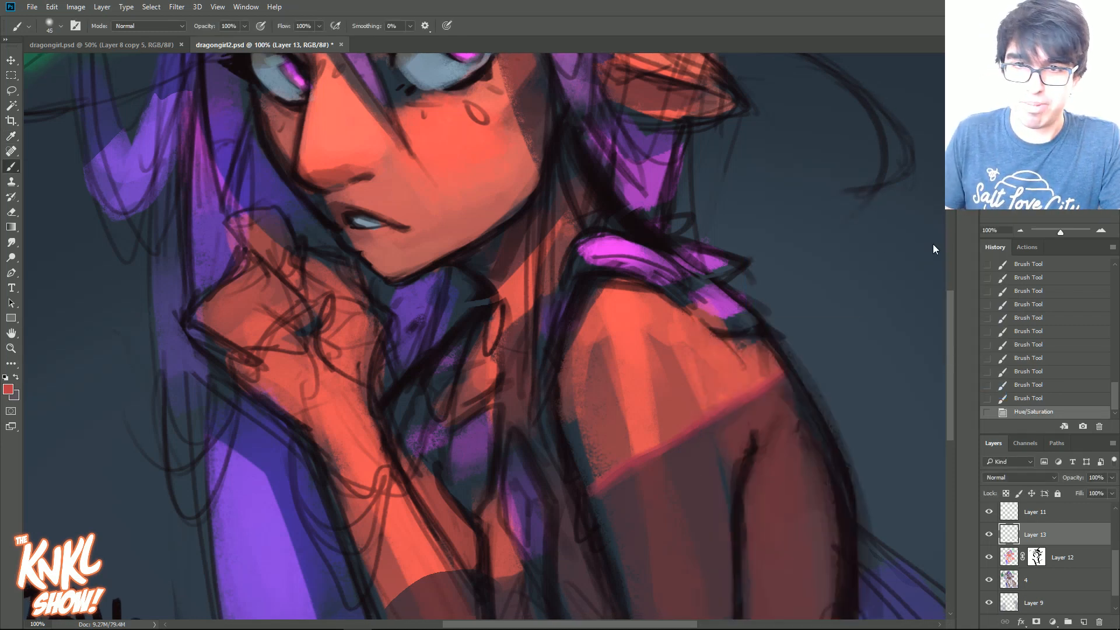
key(bracketright)
key(bracketright)
key(bracketright)
key(bracketright)
key(bracketright)
key(bracketright)
key(bracketright)
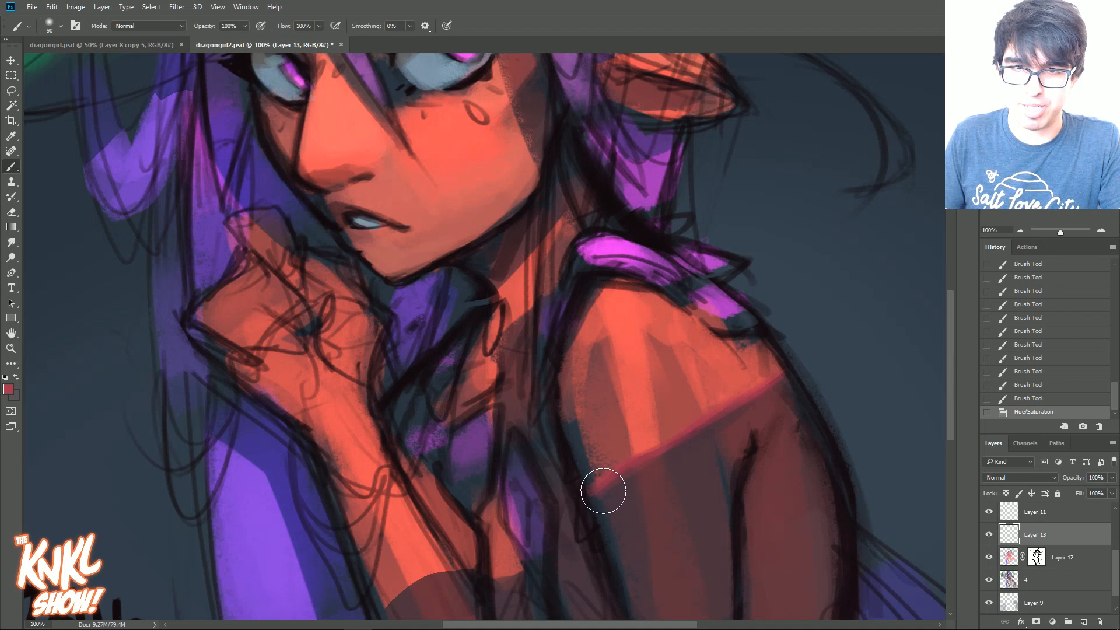
drag(604, 494, 636, 471)
alt+click(617, 484)
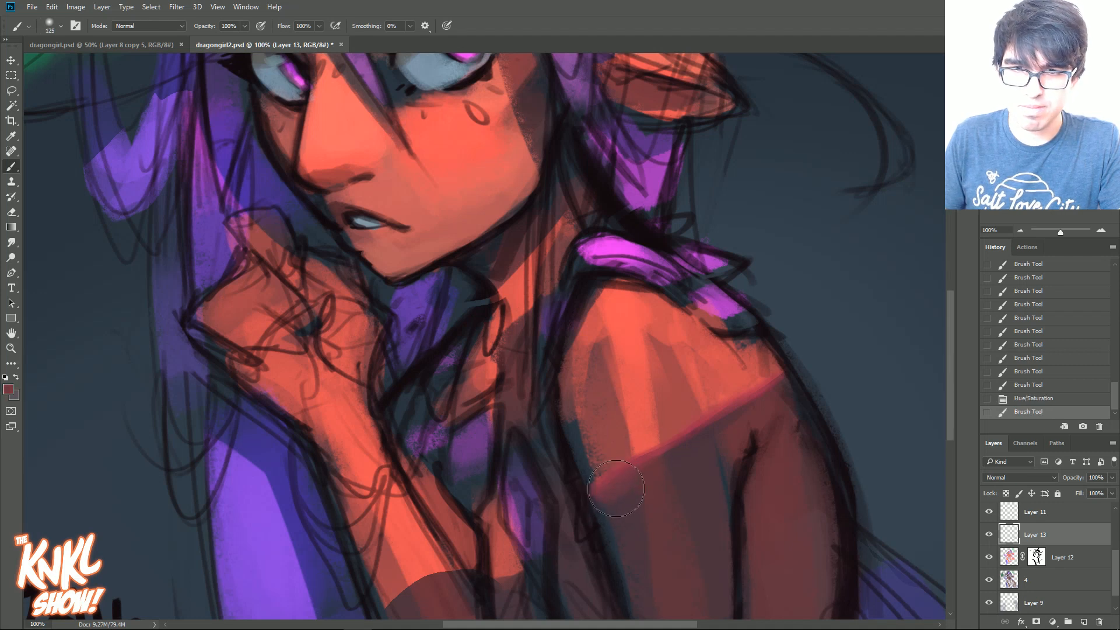
drag(730, 417, 793, 374)
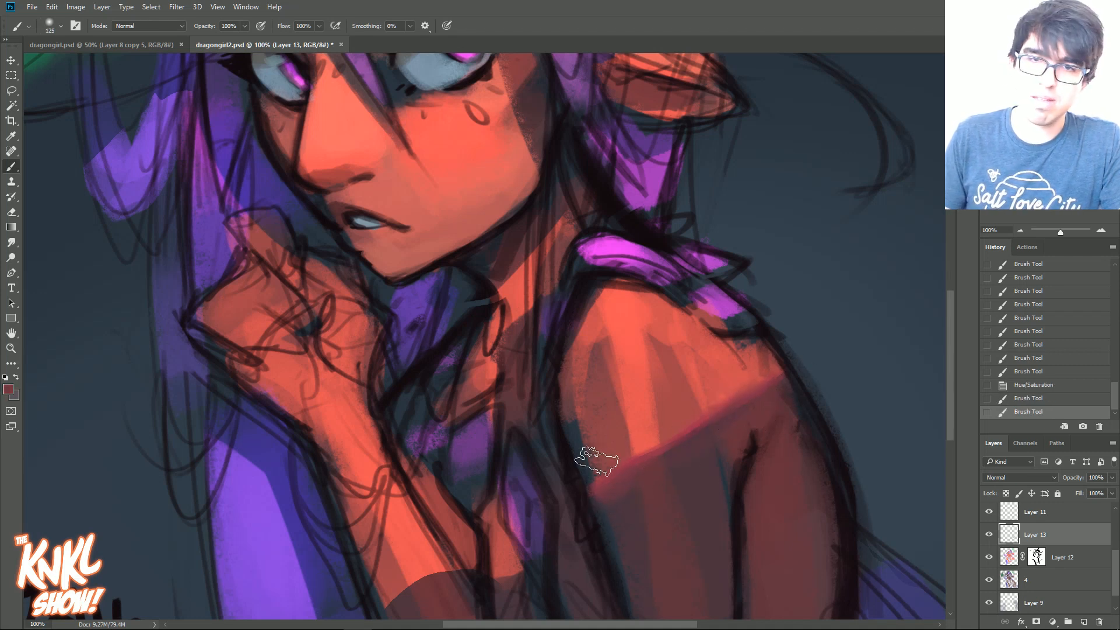
Refine the shadow edge toward the outer shoulder and blend it with a colour sampled from the sleeve boundary.
drag(681, 408, 705, 399)
drag(694, 403, 723, 387)
drag(715, 389, 744, 371)
drag(735, 375, 755, 357)
alt+click(745, 385)
key(bracketleft)
key(bracketleft)
key(bracketleft)
mouse_move(708, 406)
mouse_down()
mouse_move(639, 443)
mouse_move(660, 432)
mouse_up()
Sample the red edge colour and blend it along the inner end of the upper arm's shadow and the shoulder's shading.
alt+click(660, 432)
drag(589, 464, 575, 502)
drag(642, 450, 610, 489)
drag(685, 426, 702, 422)
key(bracketleft)
drag(597, 432, 650, 394)
Paint a soft reddish transition along the forearm's shadow edge, using colours sampled from the shoulder's shadow edge.
key(bracketleft)
key(bracketleft)
key(bracketleft)
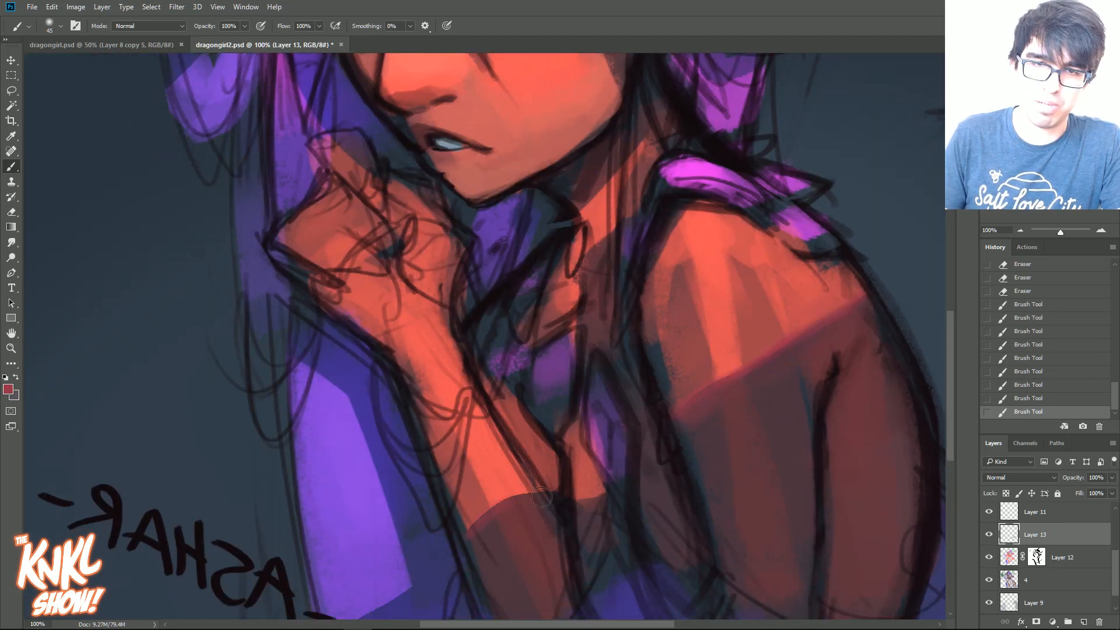
drag(515, 496, 521, 499)
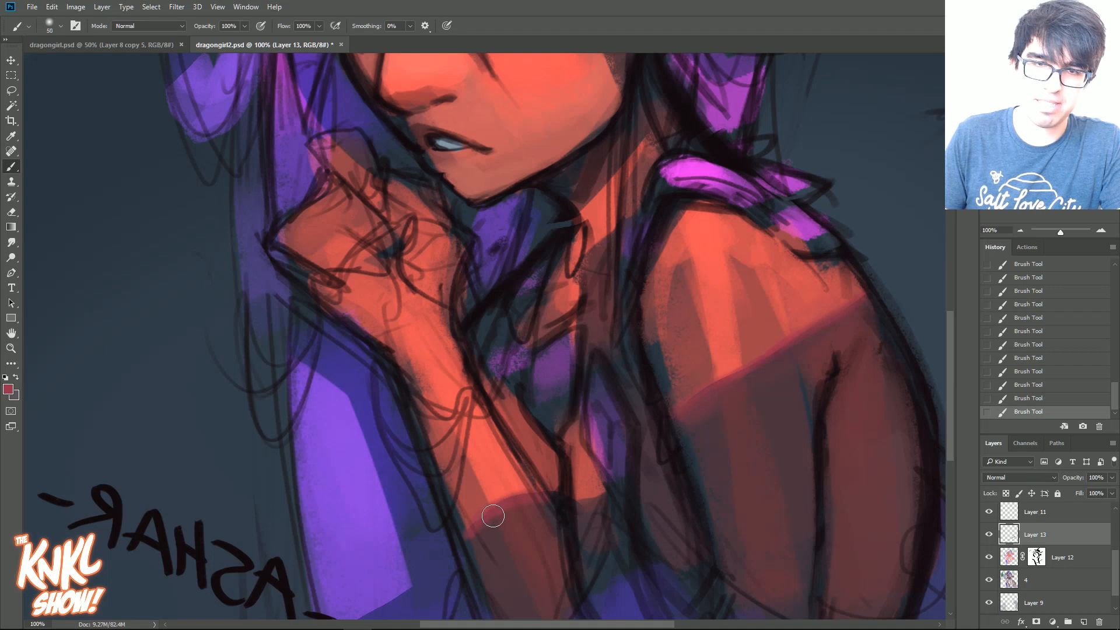
key(bracketright)
key(bracketright)
key(bracketright)
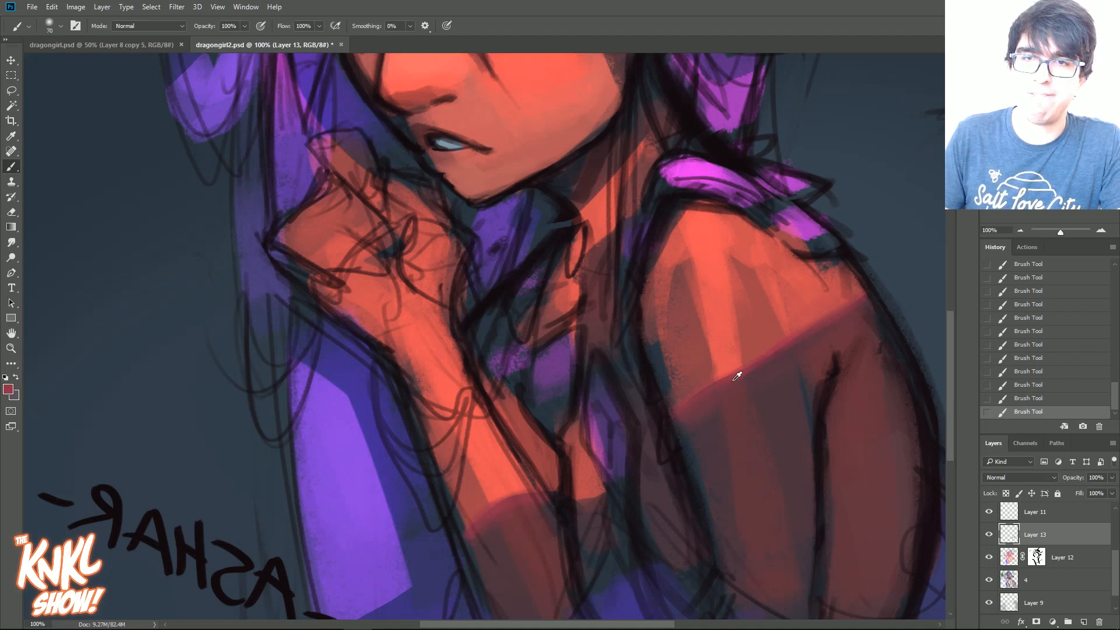
alt+click(694, 421)
key(bracketright)
key(bracketright)
Sample the shoulder's reddish edge tone and paint it with a small soft brush along the cheek and forehead shadow edges.
scroll(710, 520, up, 4)
alt+click(719, 374)
key(bracketleft)
key(bracketleft)
key(bracketleft)
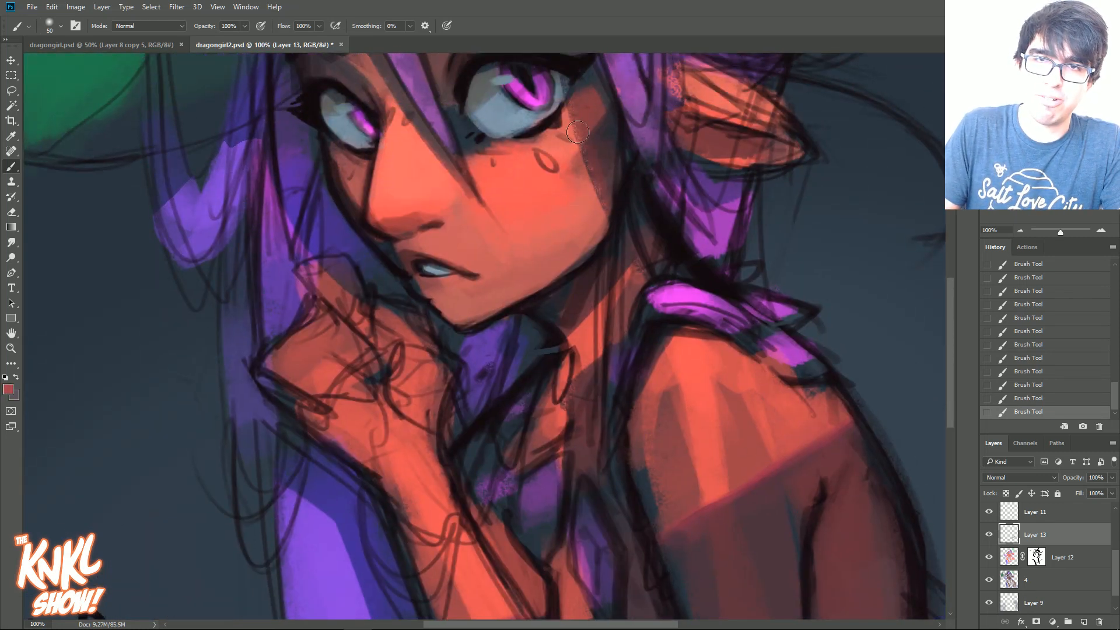
key(bracketleft)
scroll(596, 133, up, 3)
key(bracketleft)
key(bracketleft)
key(bracketleft)
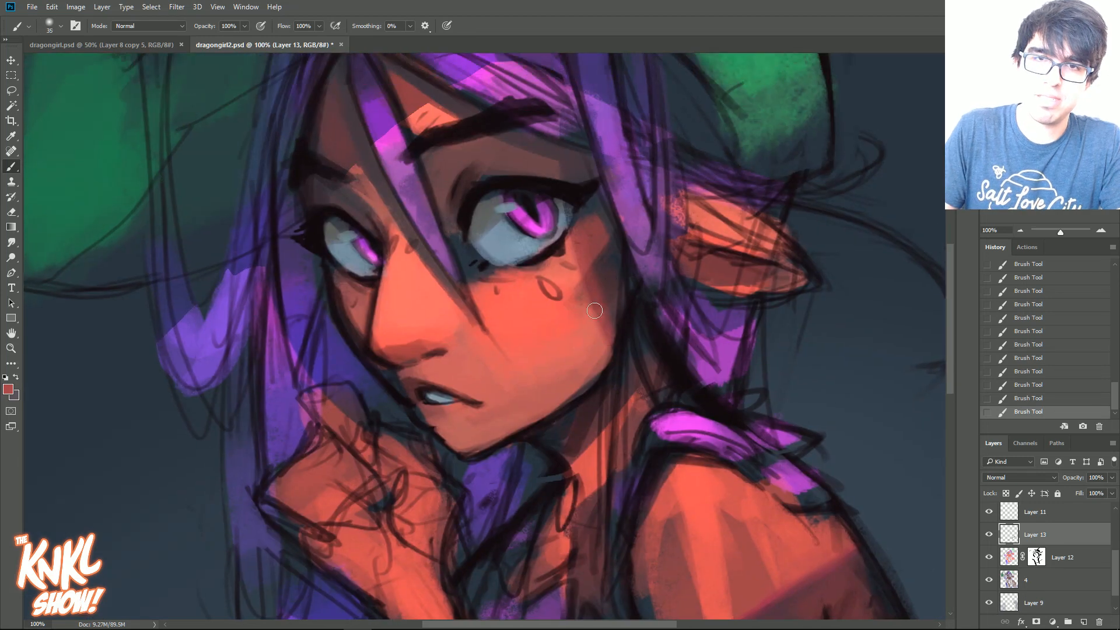
key(bracketleft)
mouse_move(454, 106)
mouse_down()
mouse_move(423, 125)
mouse_move(408, 117)
mouse_up()
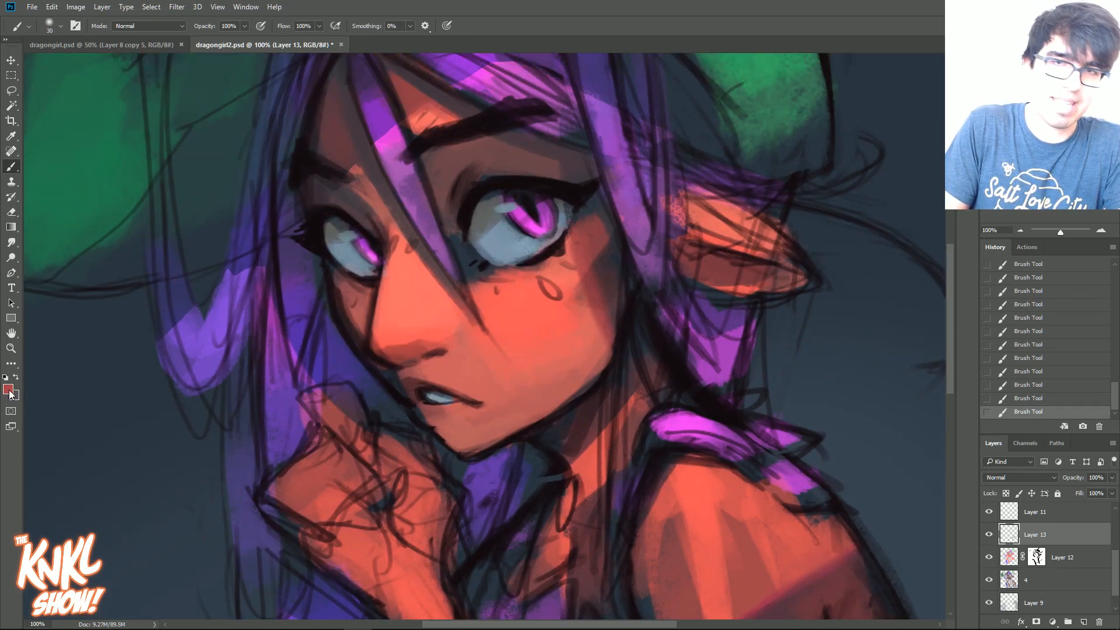
Pick a more saturated red and brush a soft glow around the eyes and nose bridge, enlarging the brush to 125 px.
click(8, 389)
click(1067, 231)
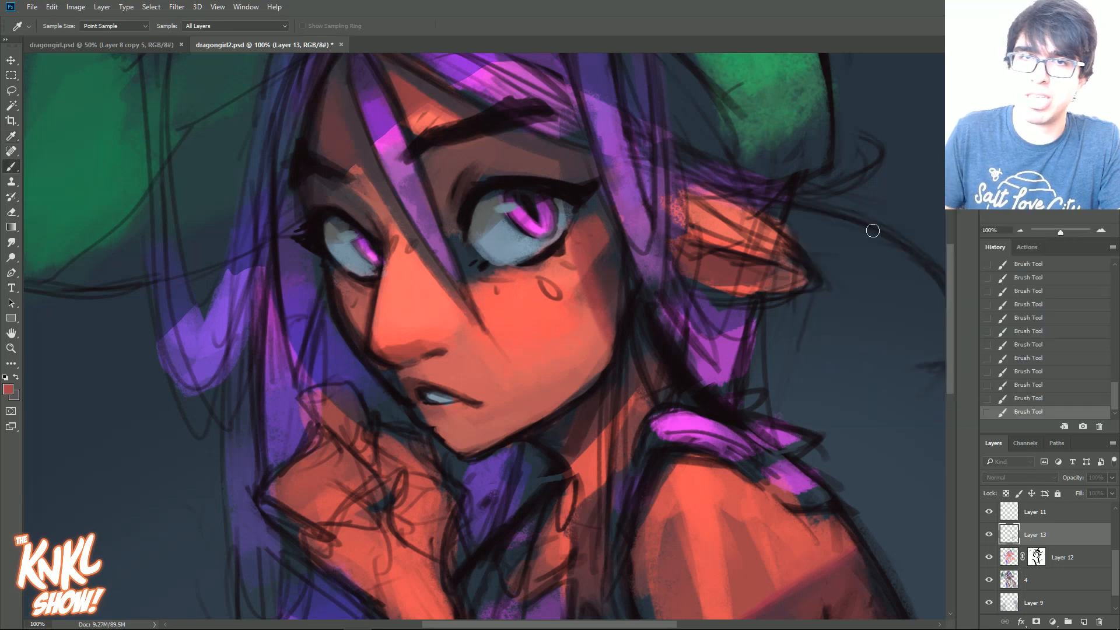
key(bracketright)
key(bracketright)
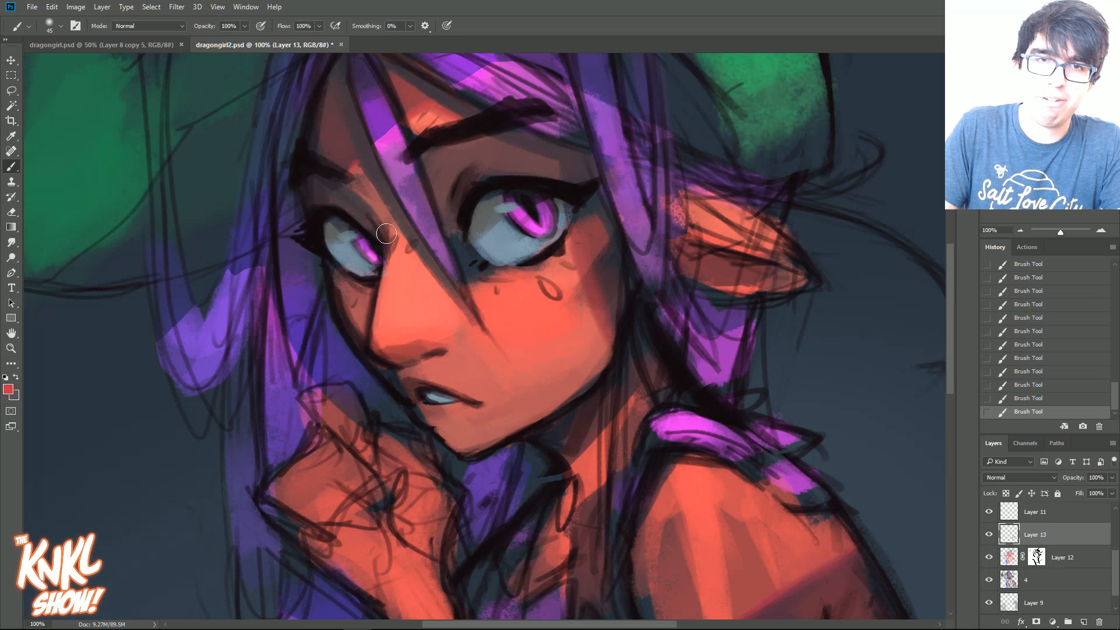
key(bracketright)
key(bracketright)
key(bracketright)
key(bracketright)
key(bracketright)
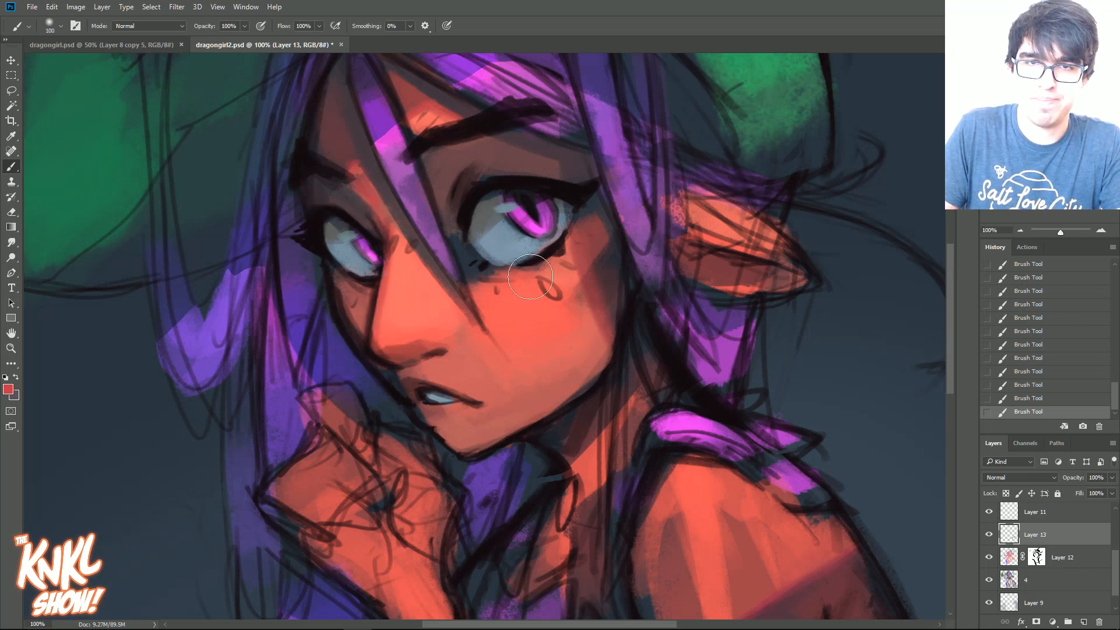
key(bracketright)
key(bracketright)
key(bracketright)
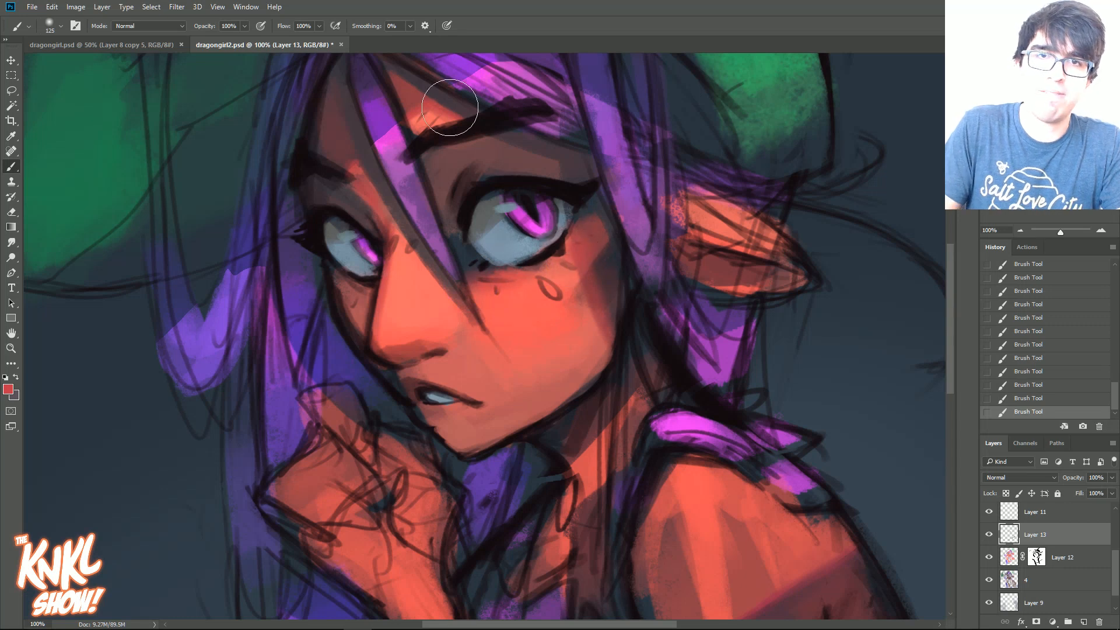
Brush the soft red glow over the shaded skin of the neck, chest and forearm, with sizes between 100 and 175 px.
drag(642, 434, 730, 290)
key(bracketright)
key(bracketright)
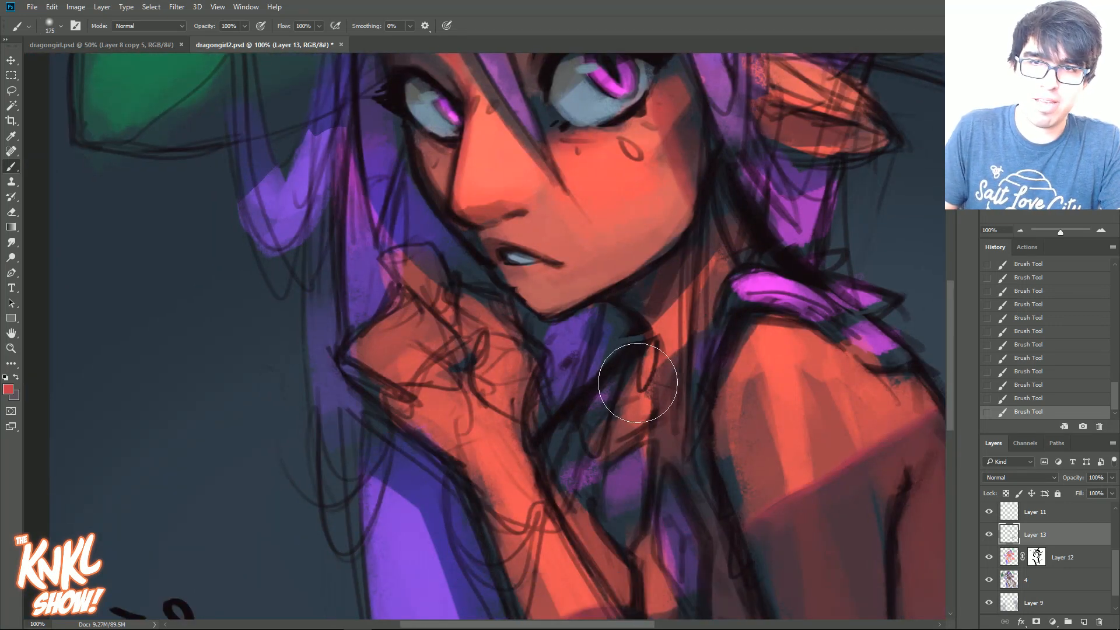
drag(752, 427, 625, 400)
key(bracketleft)
key(bracketleft)
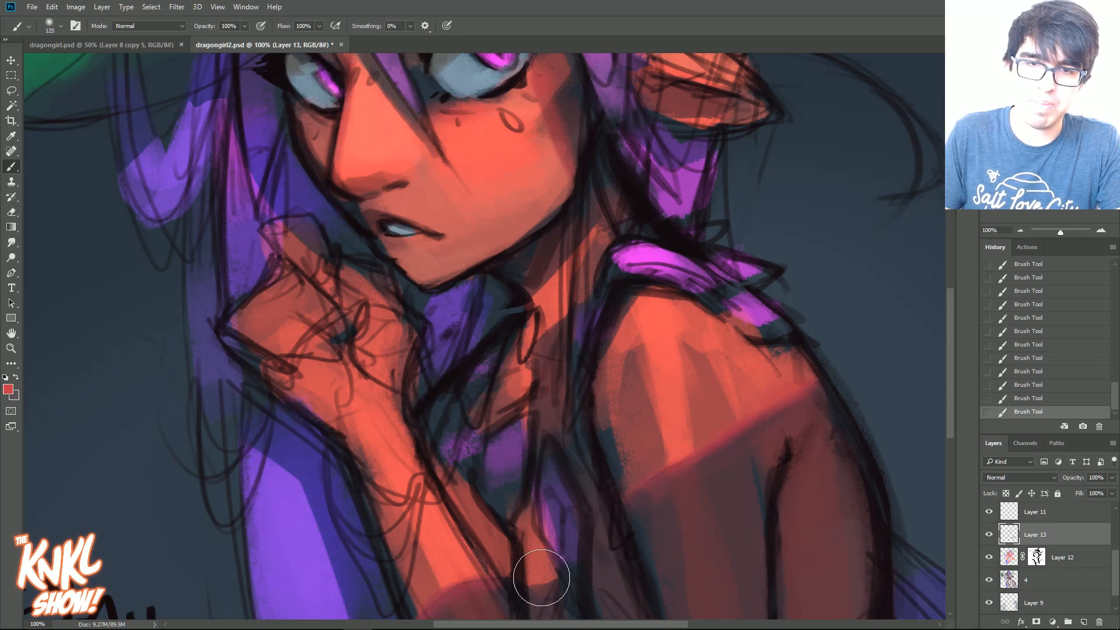
drag(643, 385, 666, 485)
key(bracketleft)
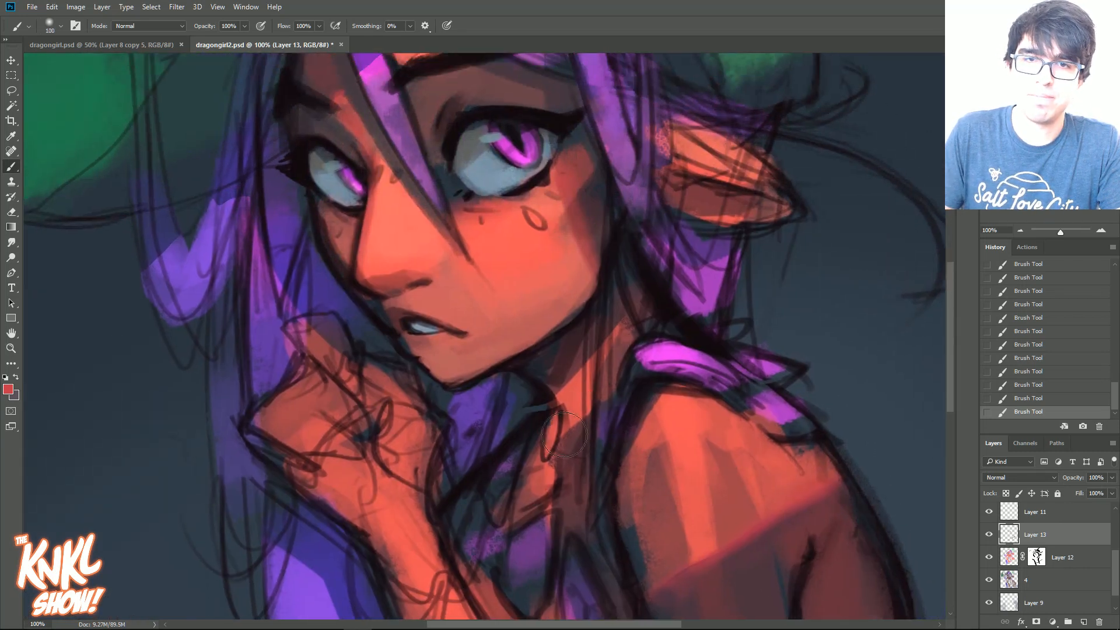
Brush a soft red tint into the shaded inner ear with a brush of about 150 px.
mouse_move(707, 179)
mouse_down()
mouse_move(764, 260)
mouse_move(643, 363)
mouse_move(700, 368)
mouse_up()
key(bracketright)
key(bracketright)
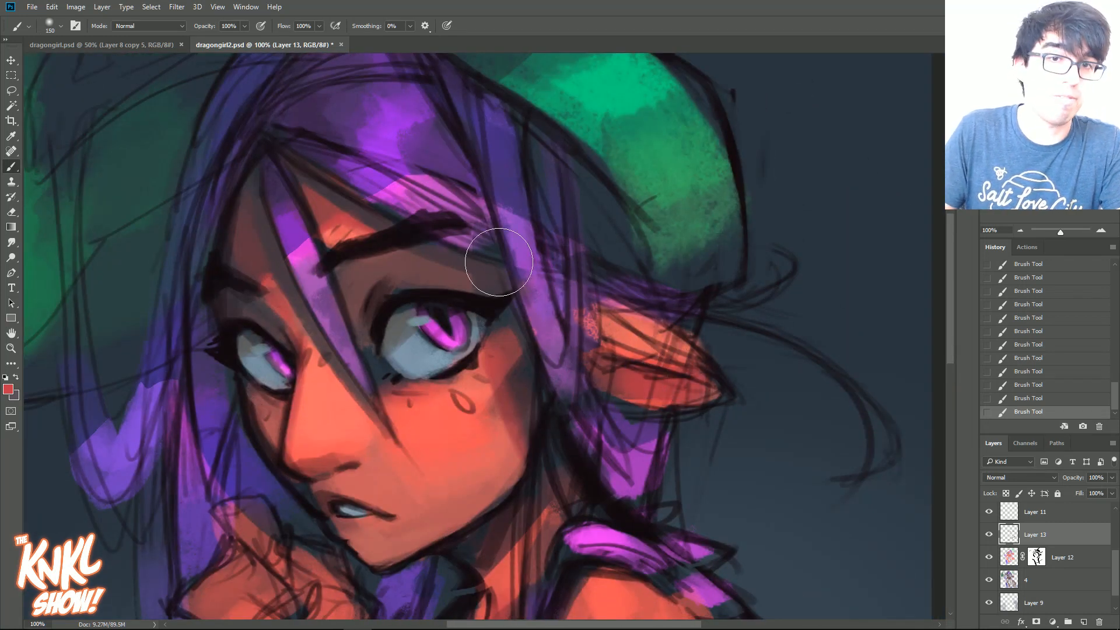
key(bracketright)
key(bracketright)
Choose a brighter red as the foreground colour for the 200 px soft brush.
click(8, 390)
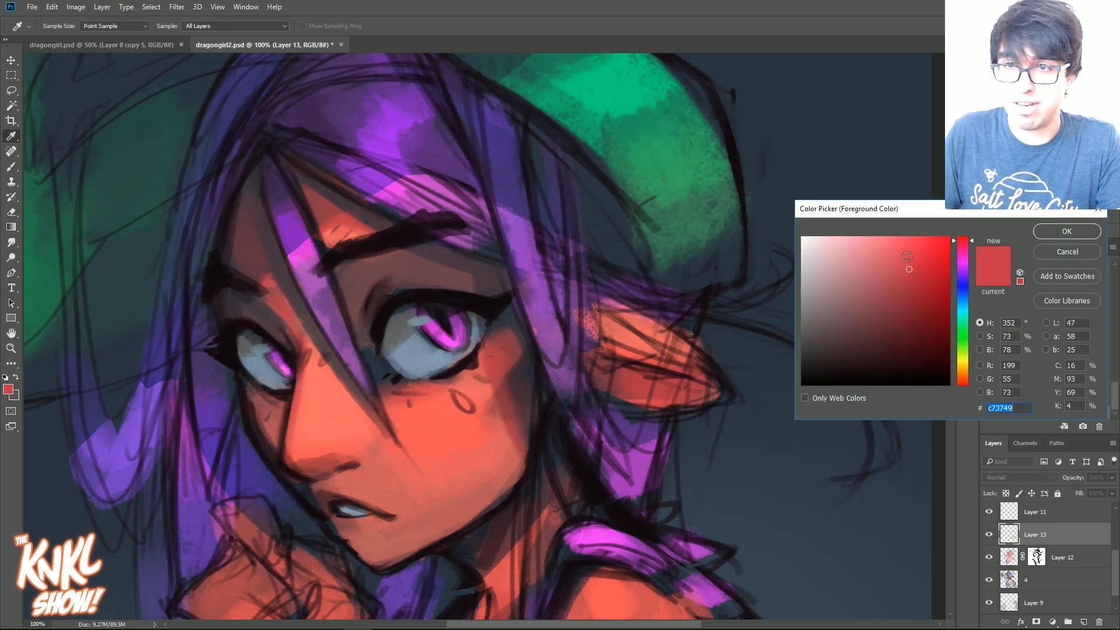
click(1057, 233)
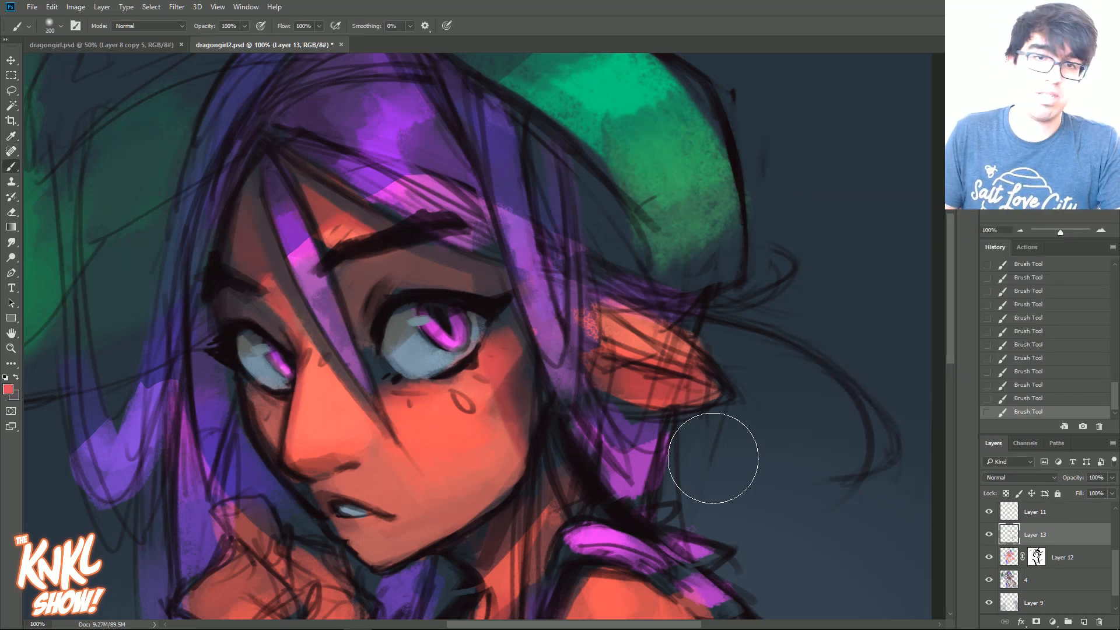
scroll(547, 400, up, 3)
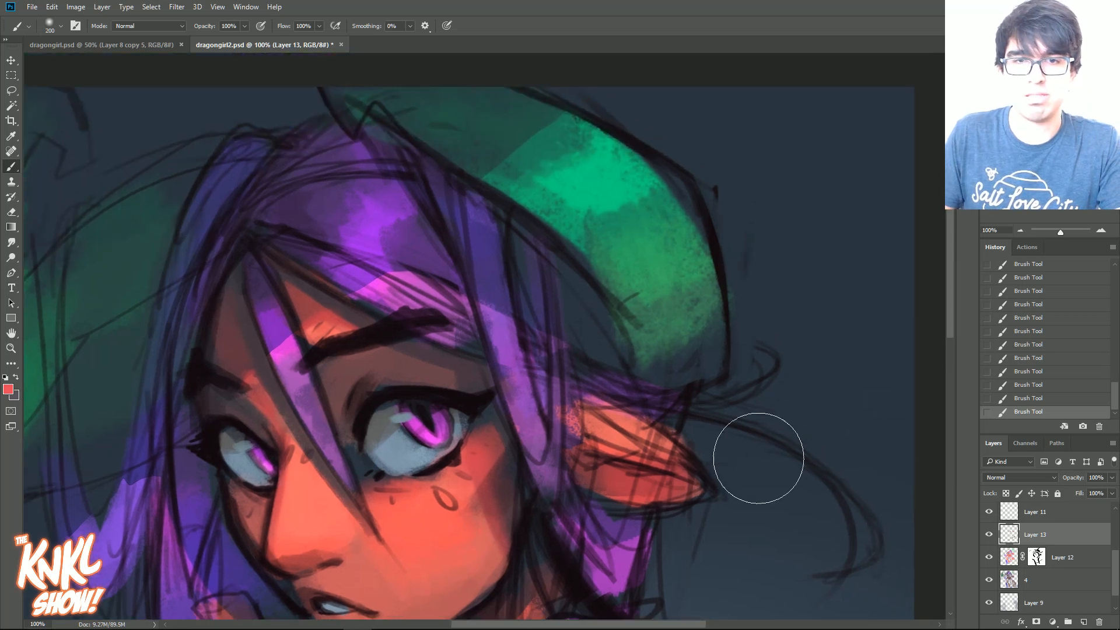
drag(676, 365, 740, 184)
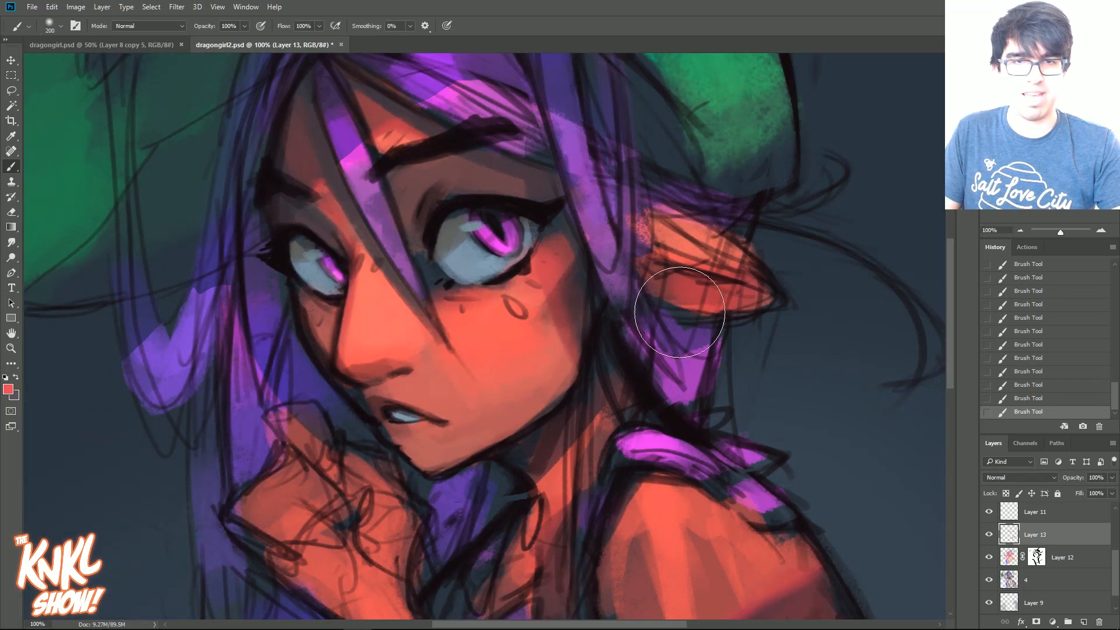
Flip the canvas horizontally and show the whole painting at 50%.
key(h)
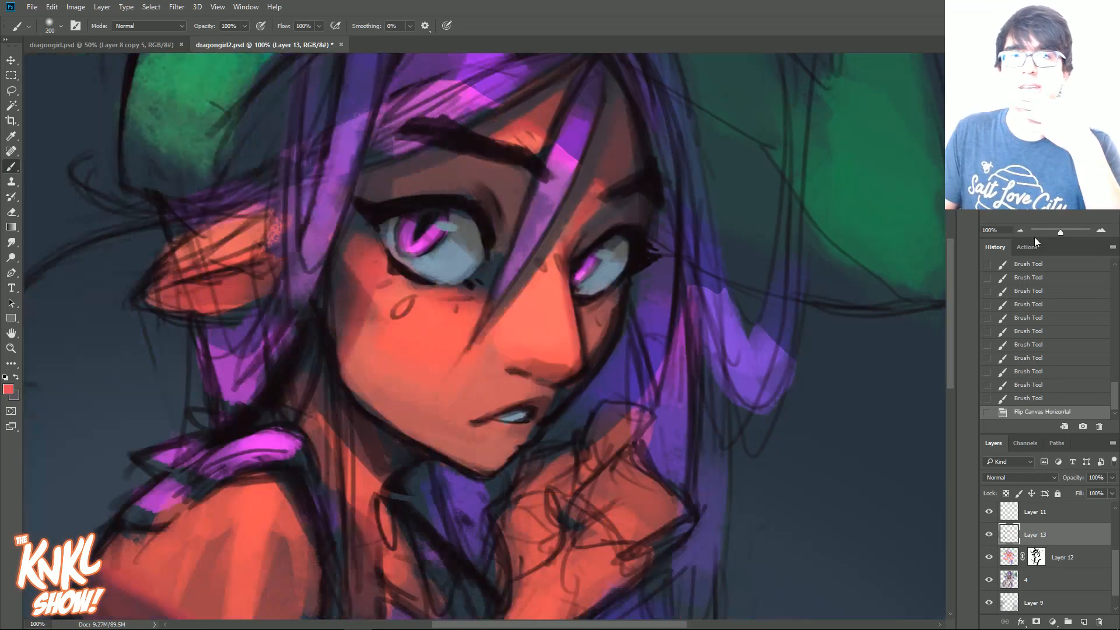
double_click(1020, 231)
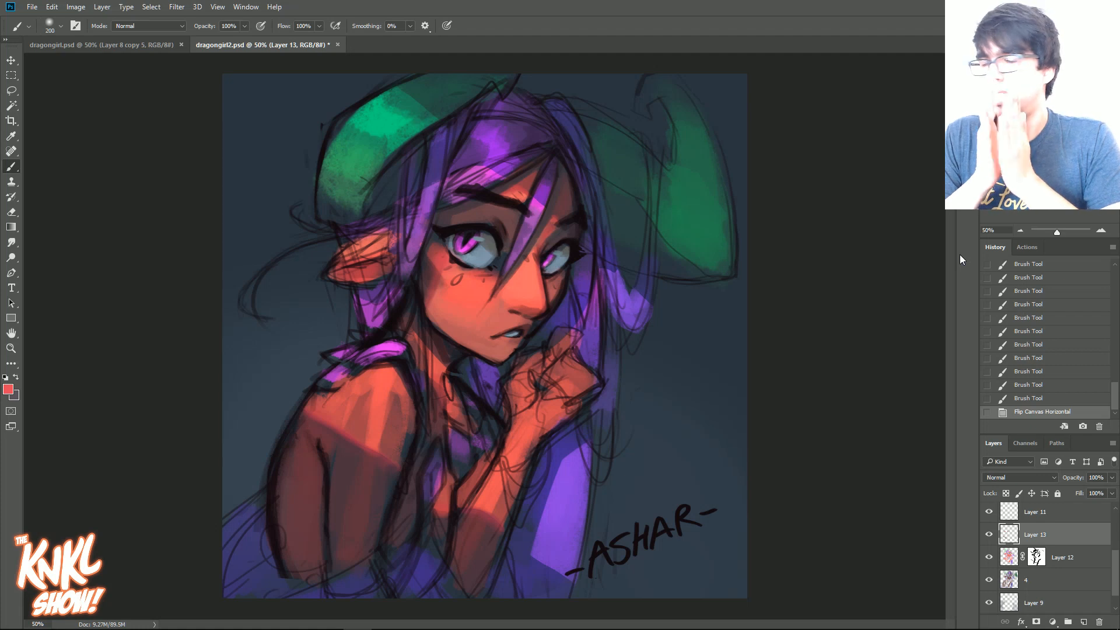
Select Layer 9 and turn its visibility off and on to check its effect on the background.
scroll(1027, 555, down, 1)
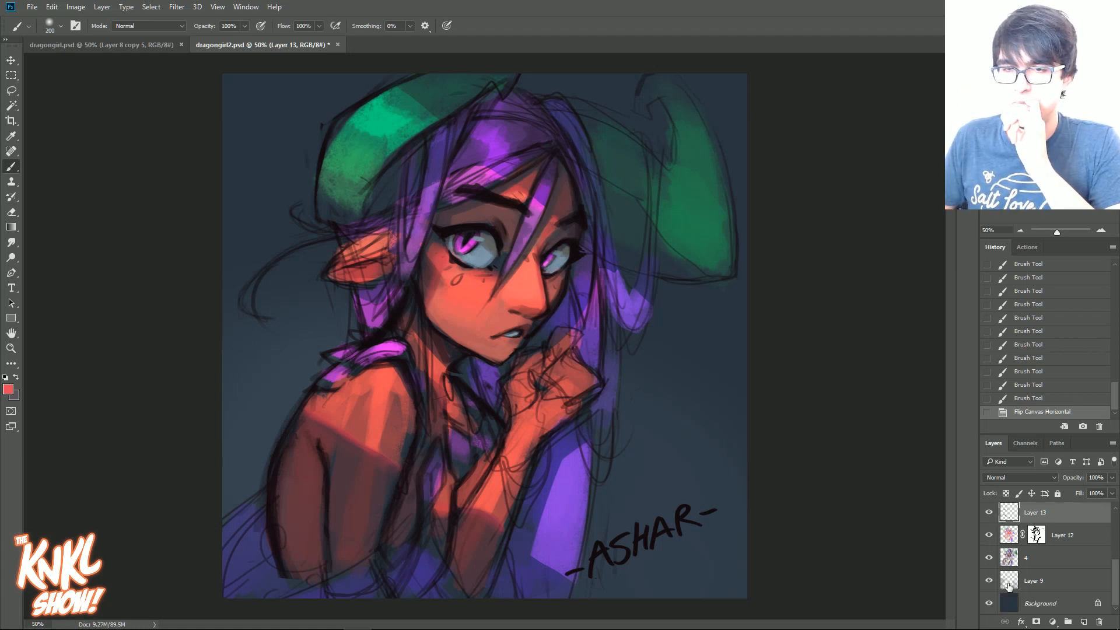
click(1009, 584)
click(989, 581)
click(989, 581)
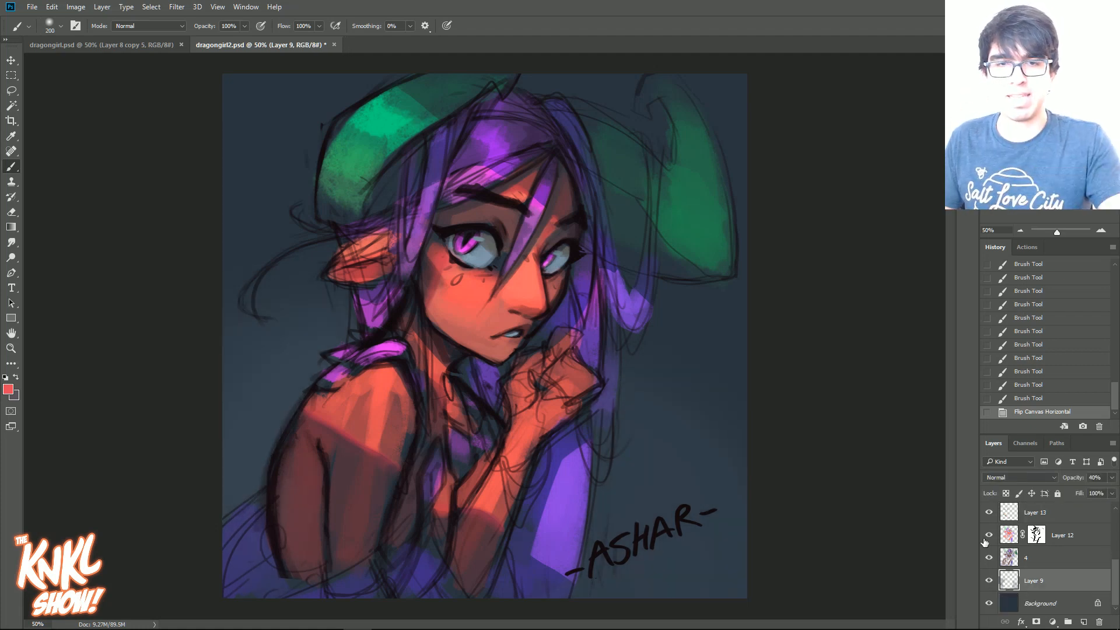
Shift Layer 9's background glow to teal with Hue/Saturation: hue -32, saturation +64, lightness +11.
key(ctrl+u)
drag(849, 309, 881, 287)
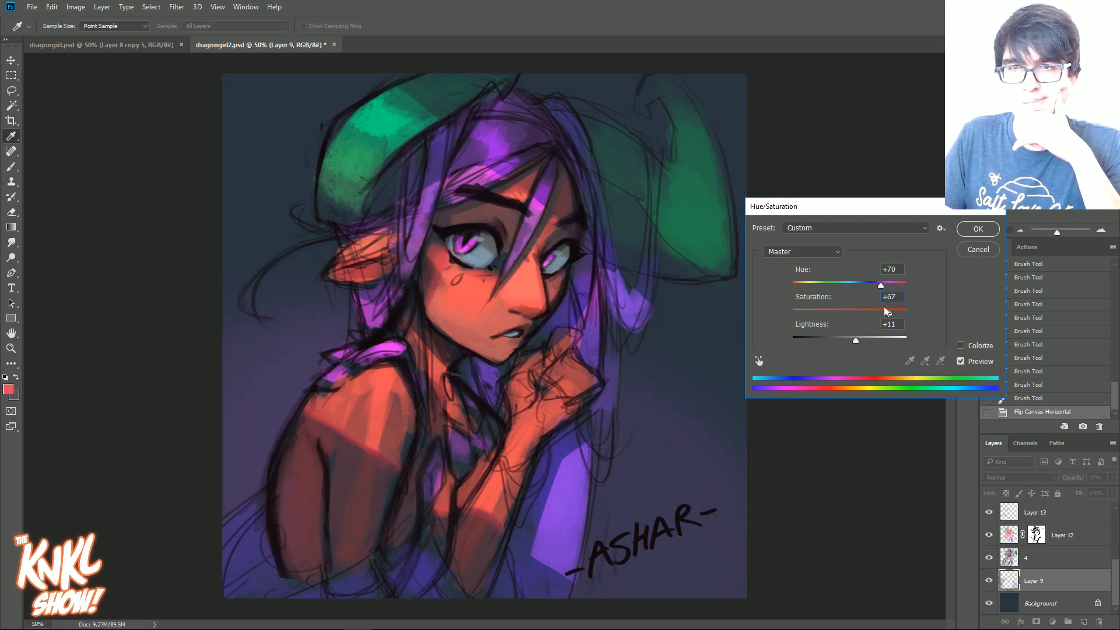
drag(891, 286, 889, 286)
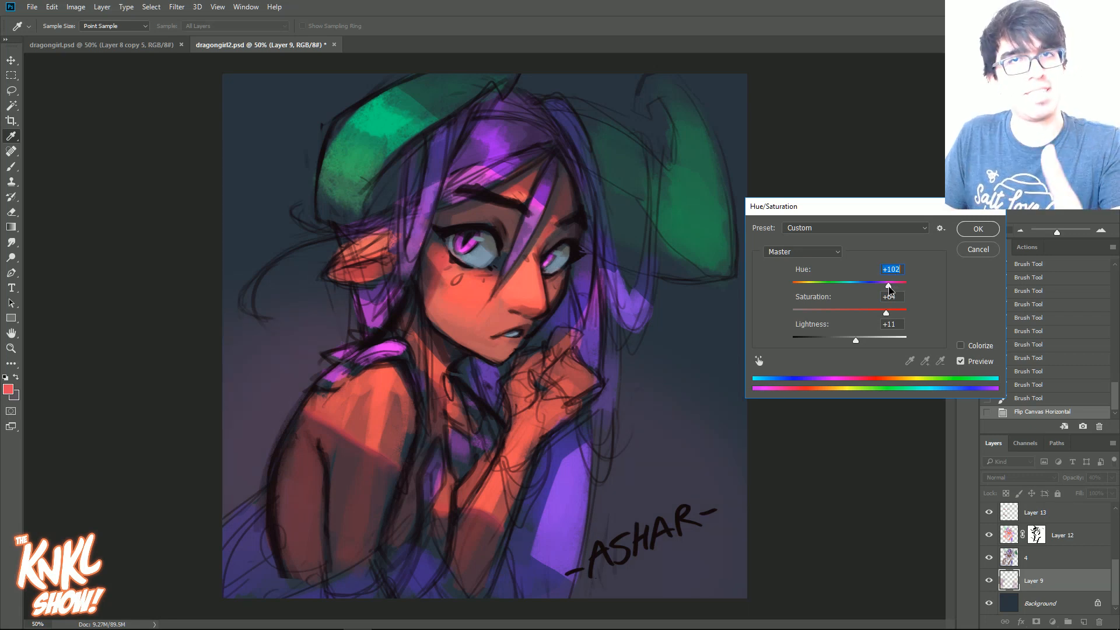
mouse_move(875, 294)
mouse_down()
mouse_move(887, 295)
mouse_move(870, 299)
mouse_up()
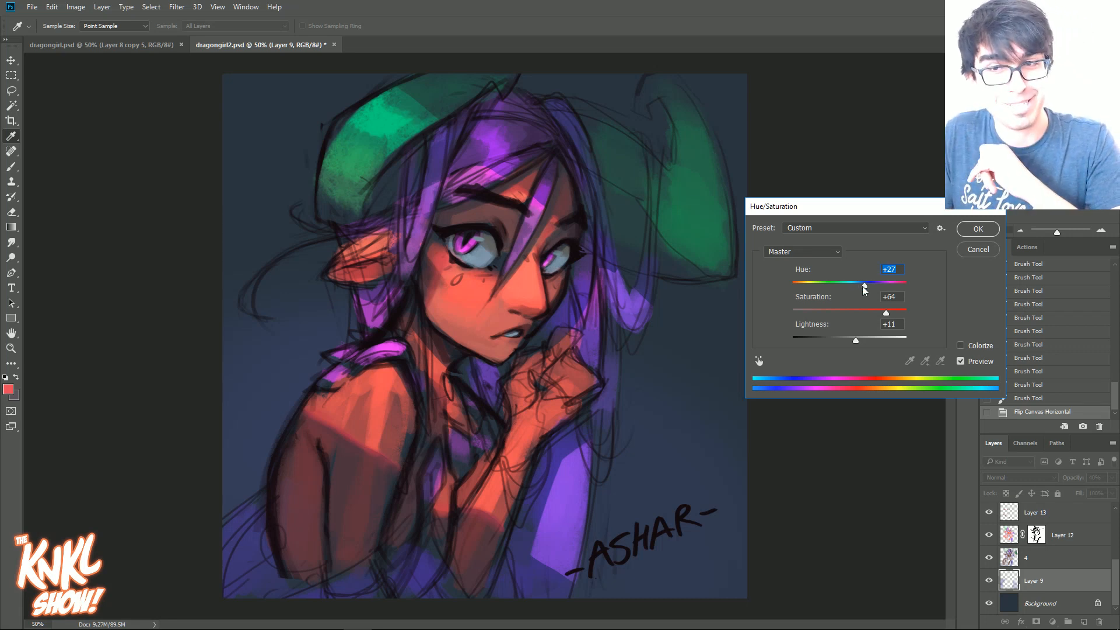
drag(864, 290, 847, 287)
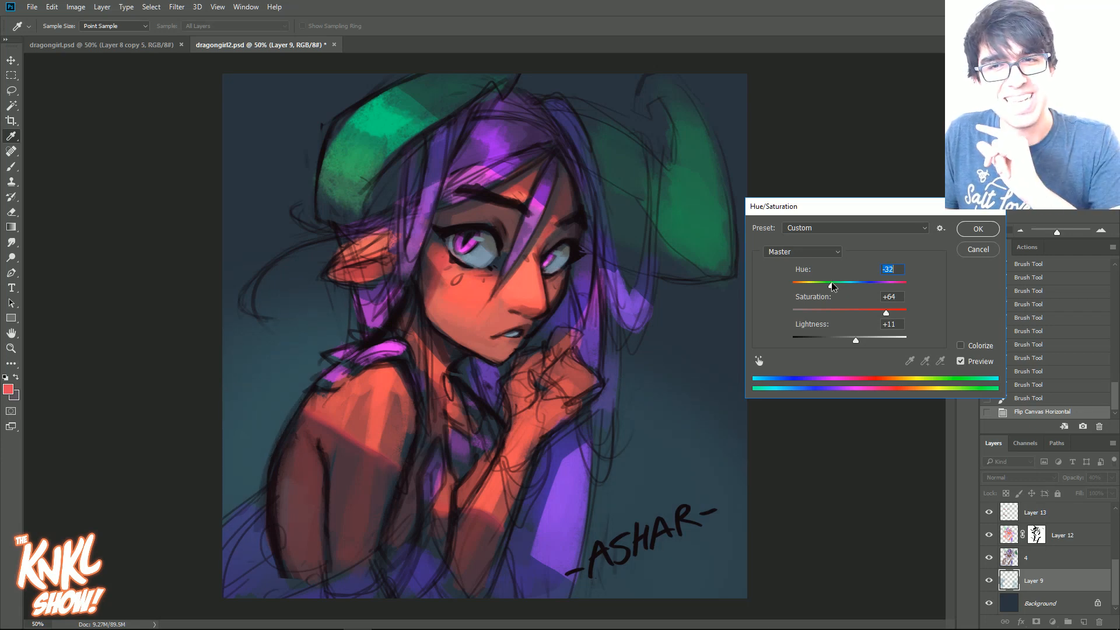
click(977, 230)
Erase parts of Layer 9's teal background glow with the large textured eraser, and undo the last two eraser strokes.
key(b)
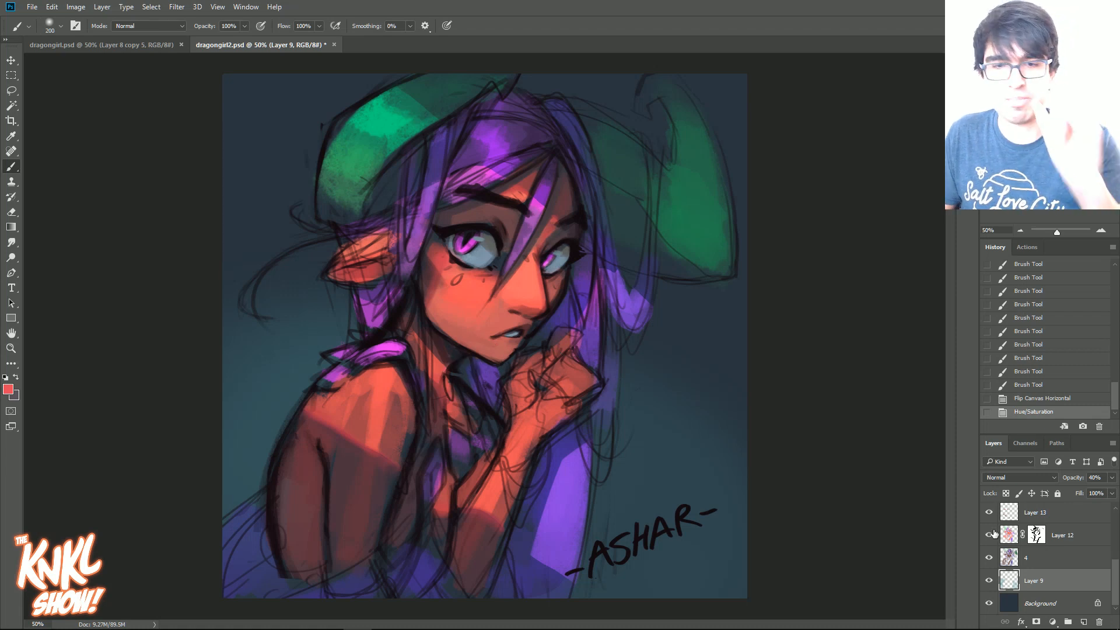
drag(236, 365, 246, 359)
drag(447, 268, 449, 271)
click(889, 518)
click(890, 519)
key(ctrl+z)
key(ctrl+z)
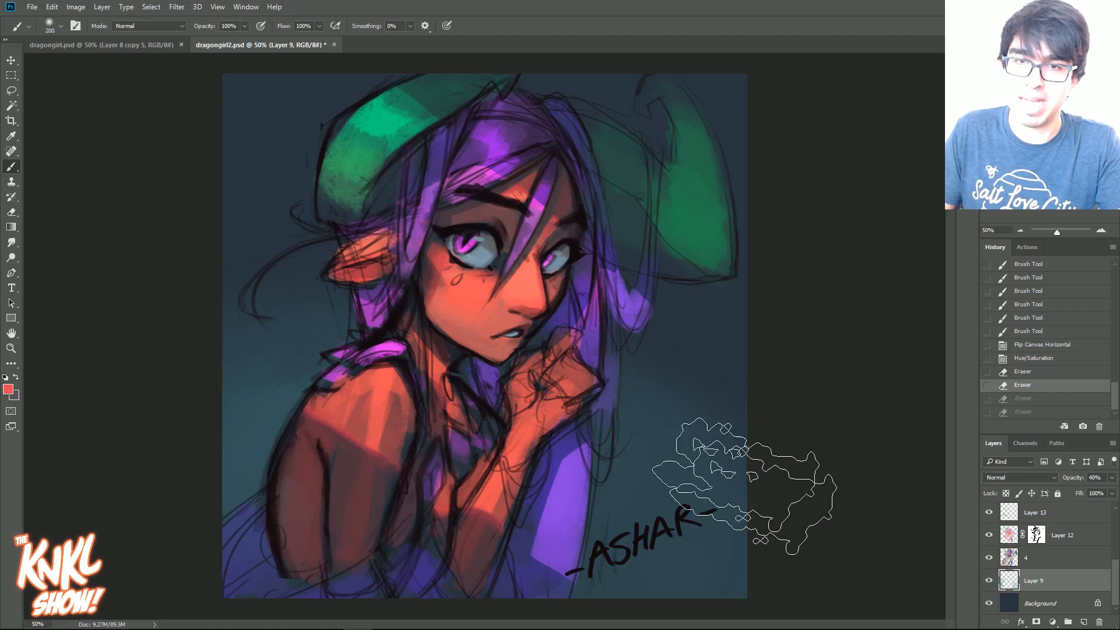
Erase another part of Layer 9's teal background glow with a single stroke of the large textured eraser.
click(618, 243)
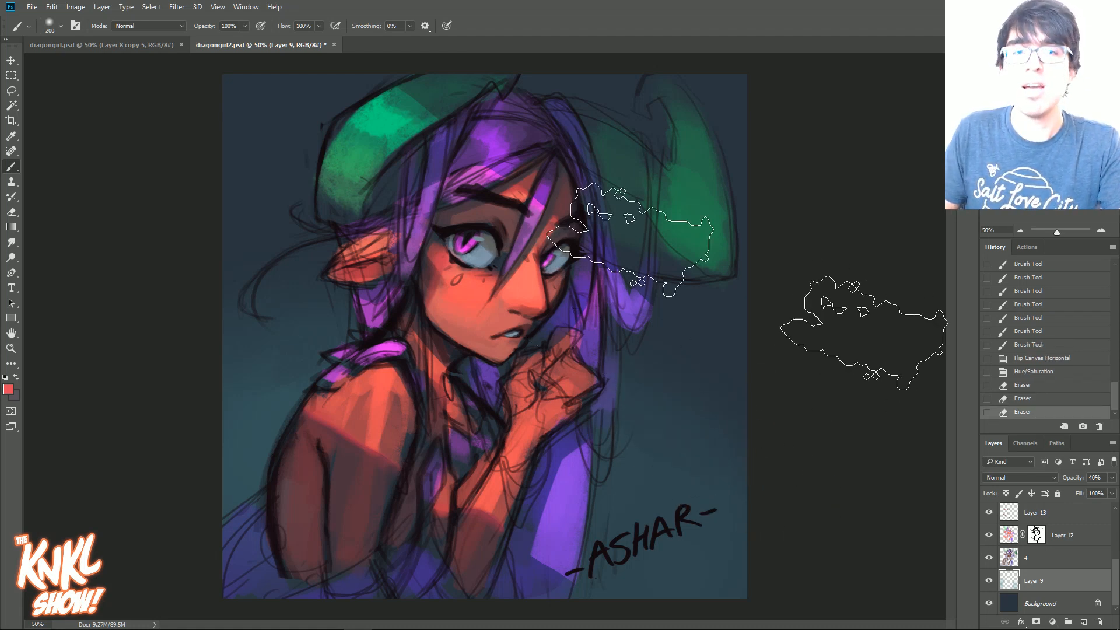
Sample the background and skin colours in the Color Picker to compare their hues, and choose a bright red as the foreground colour.
click(9, 390)
click(653, 472)
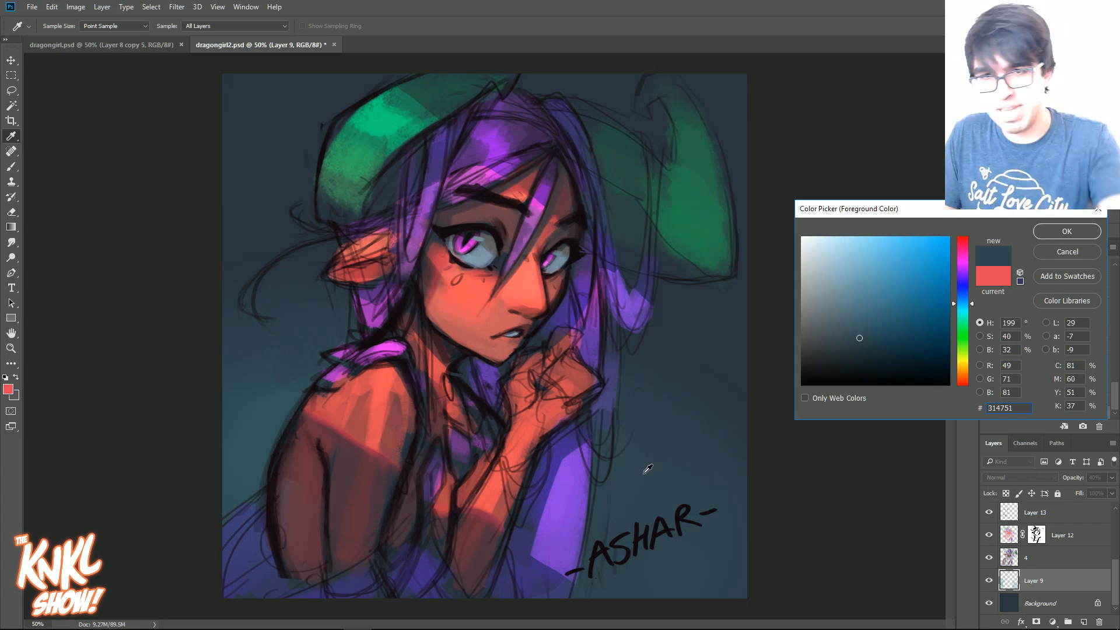
click(694, 310)
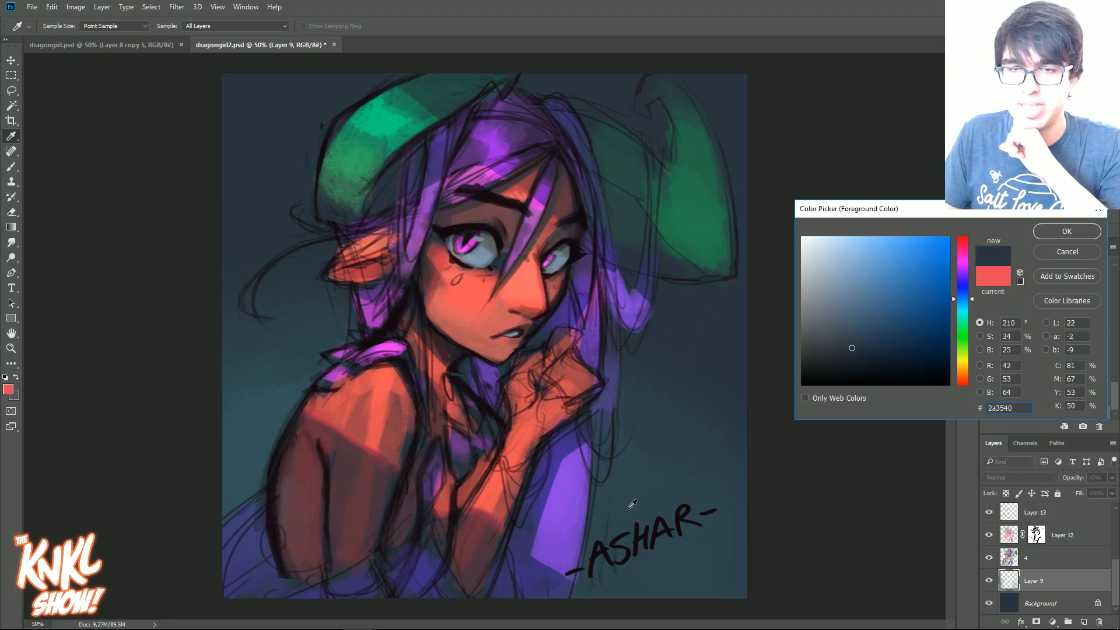
drag(971, 306, 978, 309)
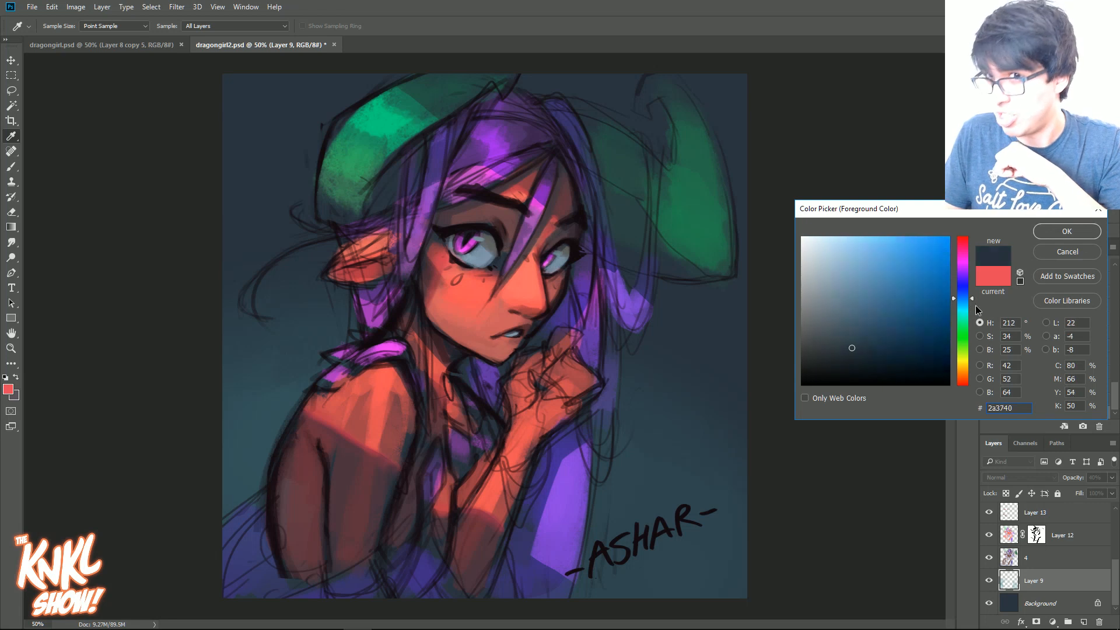
click(702, 395)
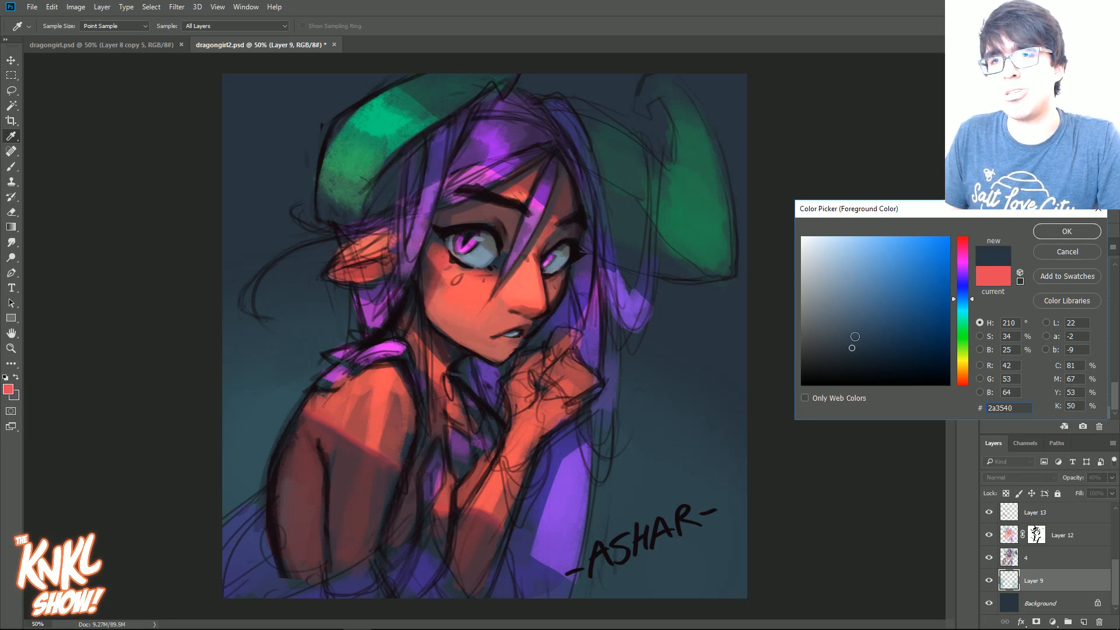
drag(864, 335, 853, 325)
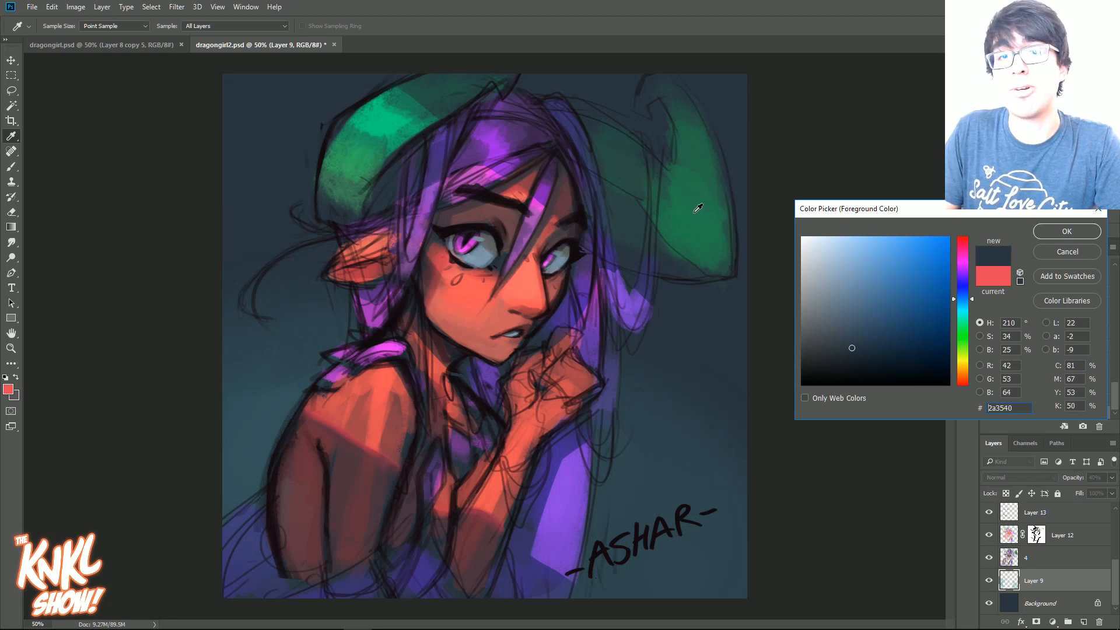
click(532, 282)
drag(889, 237, 898, 239)
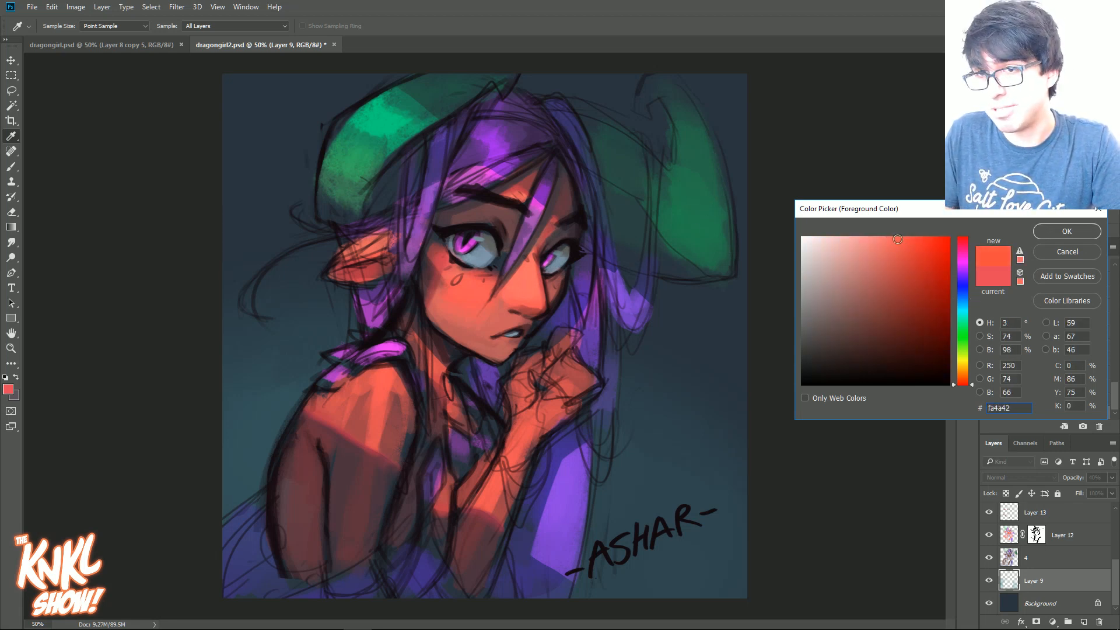
click(913, 242)
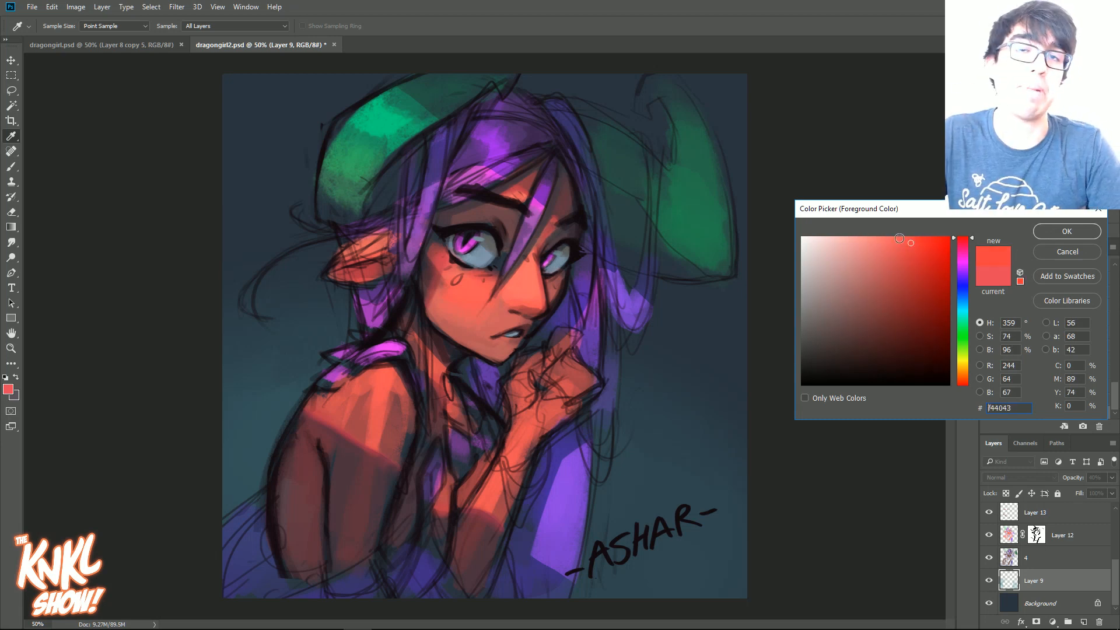
click(1067, 231)
key(b)
Select Layer 1, which holds the line art, and turn its visibility off and on to check its effect.
scroll(1045, 554, up, 3)
click(1044, 554)
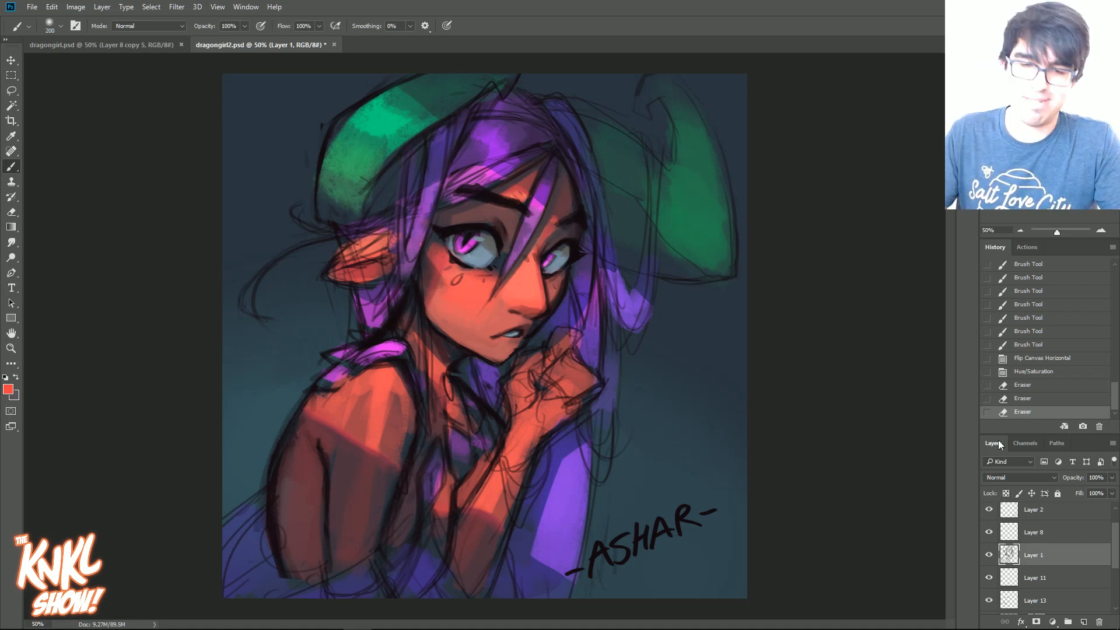
click(991, 556)
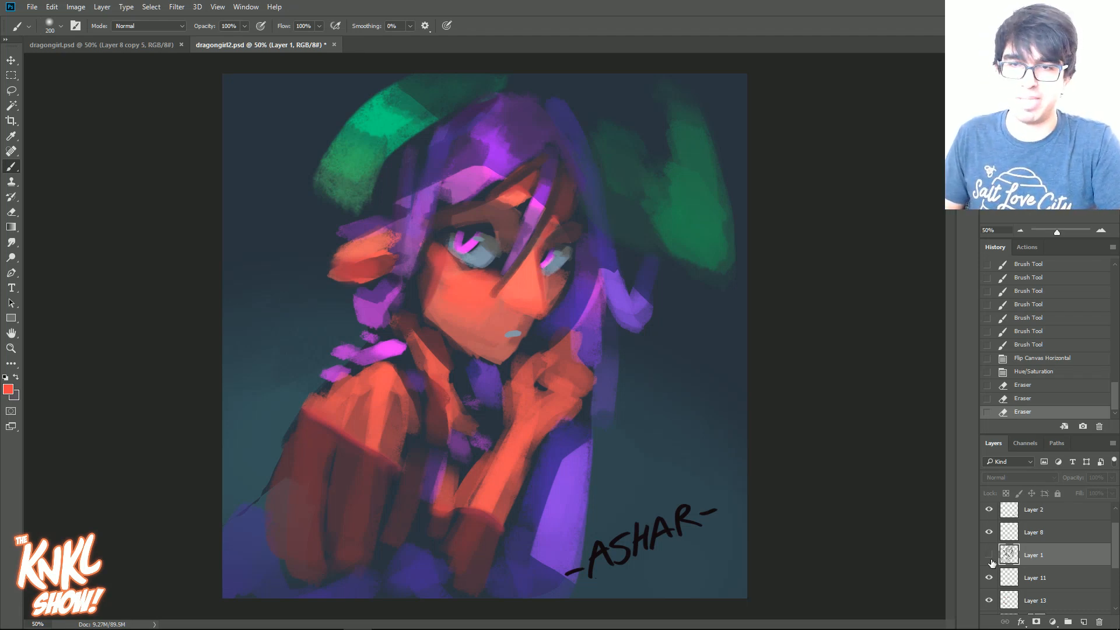
click(989, 555)
Add a new layer named color directly above Layer 1, and rename Layer 1 to LINES.
key(ctrl+shift+n)
key(Return)
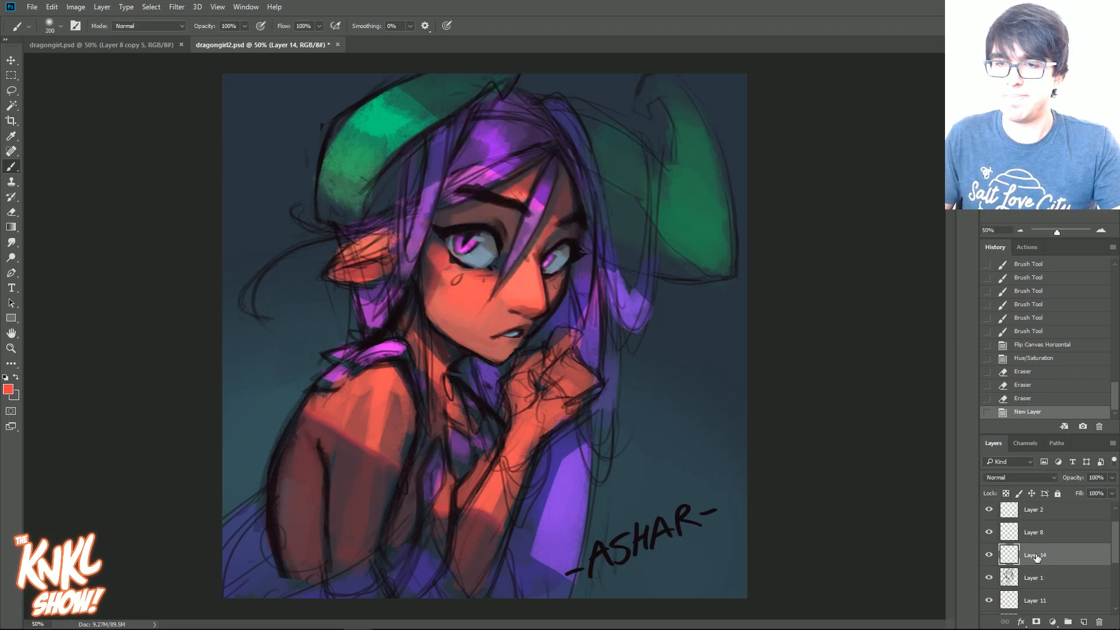
key(Return)
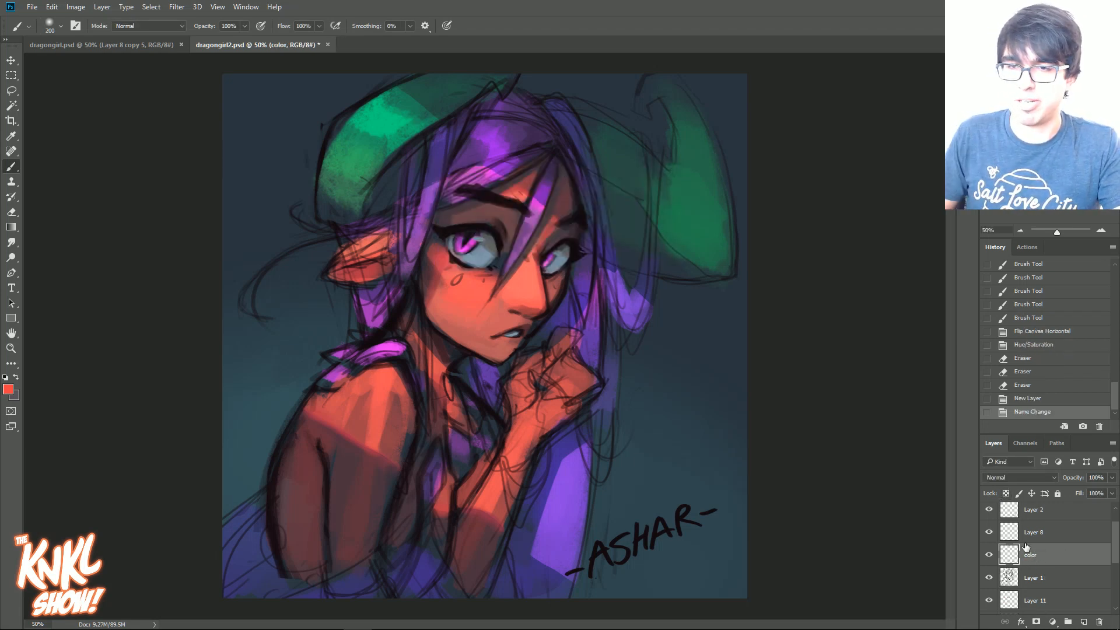
double_click(1034, 579)
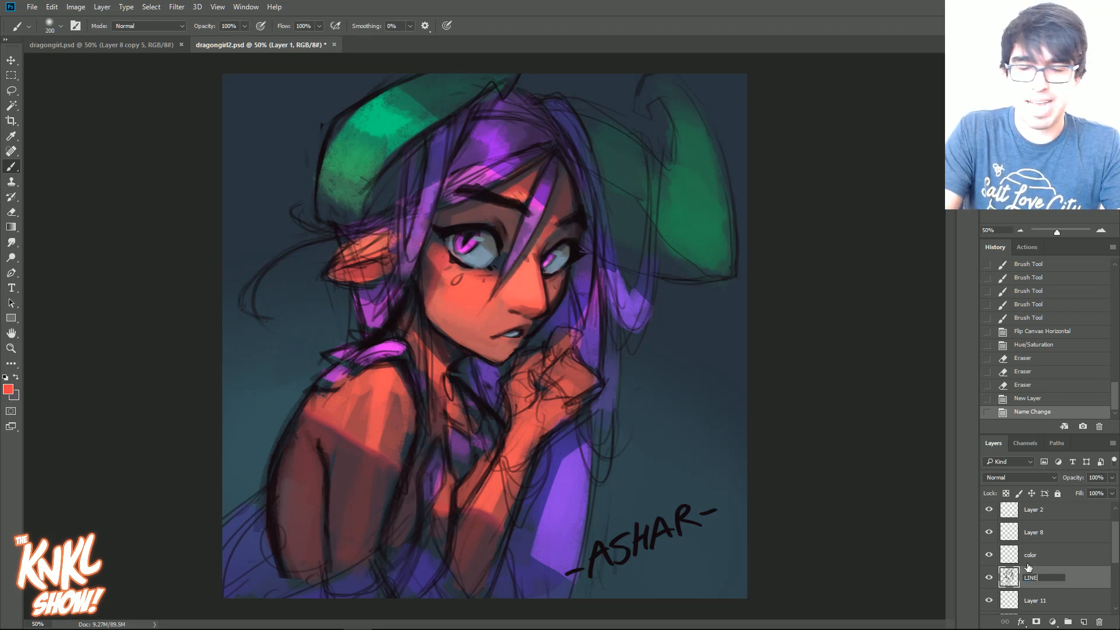
text(LINES)
key(Return)
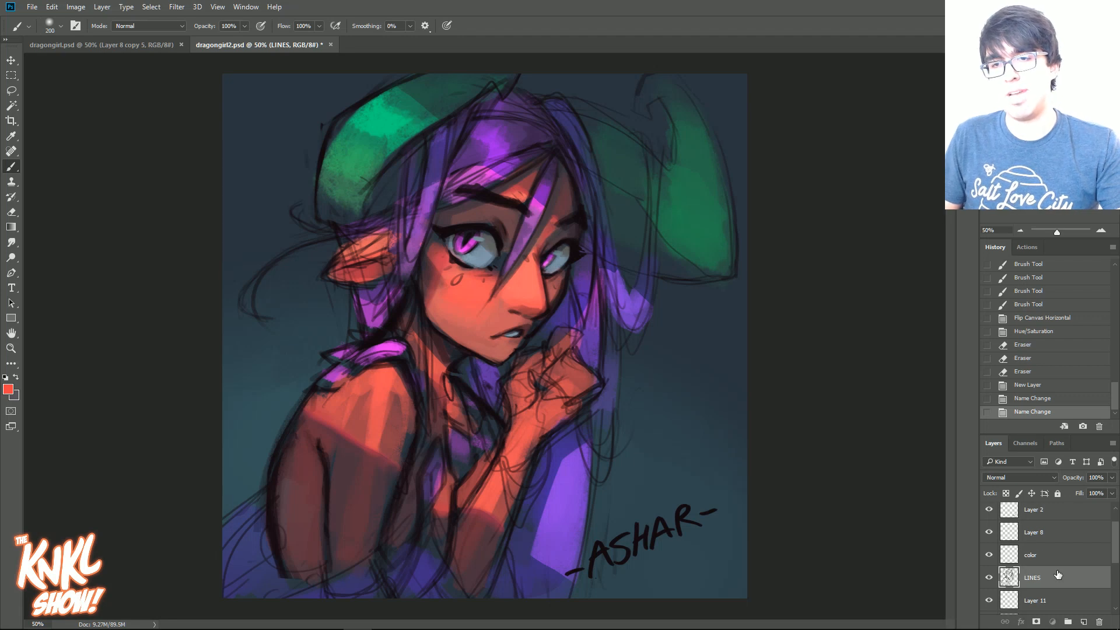
Clip the color layer to the LINES layer, select it, and enlarge the layer list.
alt+click(1050, 566)
click(1047, 557)
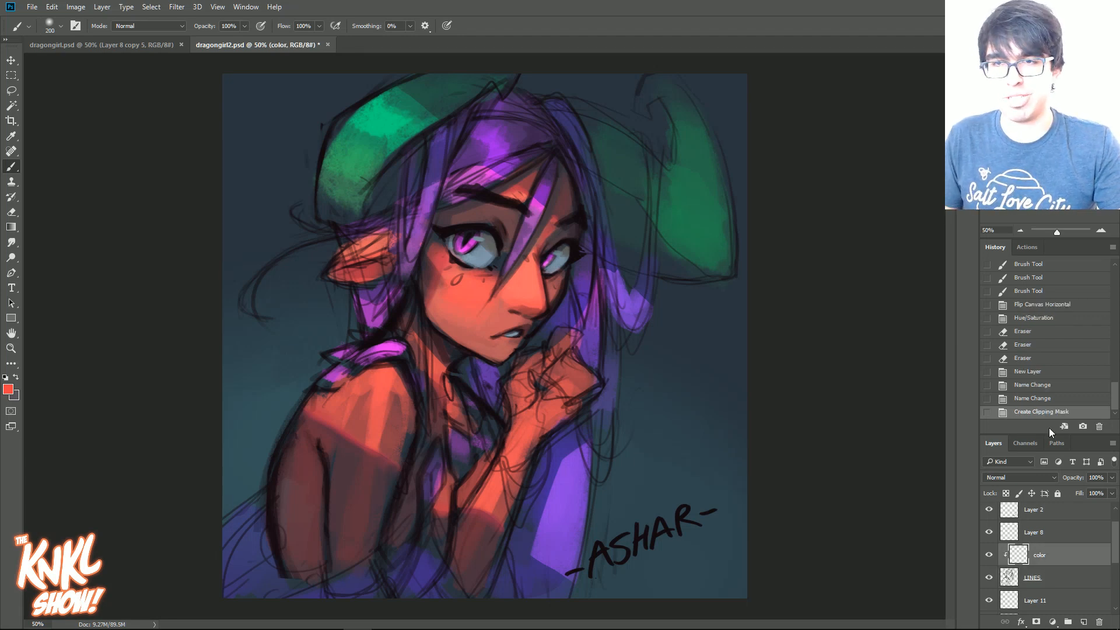
drag(1049, 433, 1049, 396)
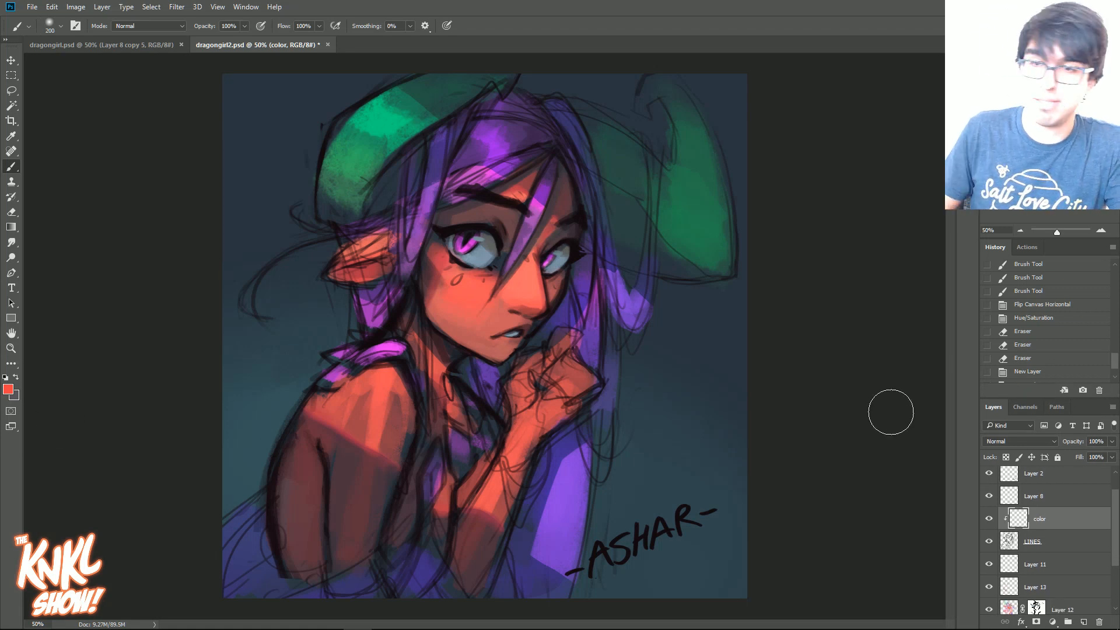
Paint bright green (#11f211) across the figure on the clipped color layer with a soft 700 px brush.
key(bracketright)
key(bracketright)
key(bracketright)
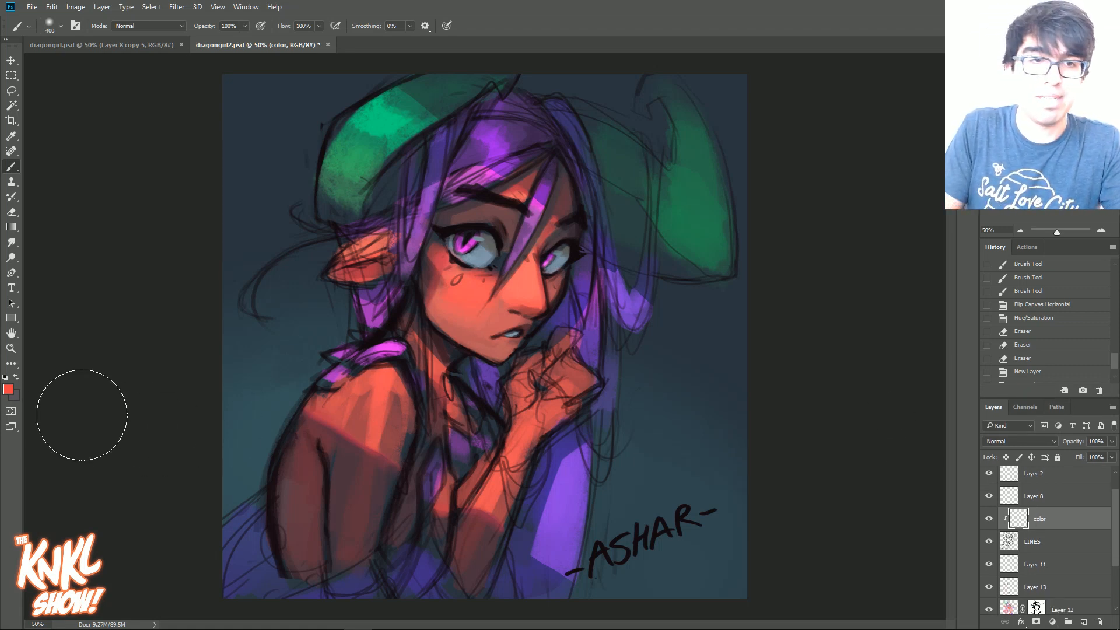
click(9, 390)
click(939, 245)
drag(964, 270, 964, 336)
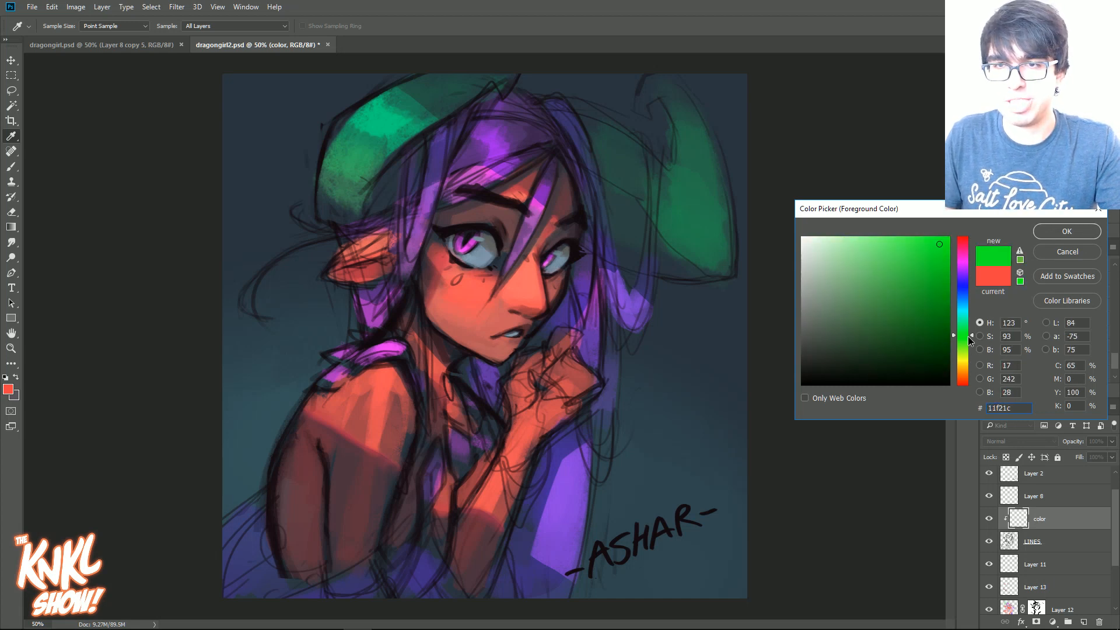
click(1065, 232)
key(bracketright)
key(bracketright)
key(bracketright)
mouse_move(496, 233)
mouse_down()
mouse_move(577, 193)
mouse_move(408, 269)
mouse_move(538, 148)
mouse_move(474, 348)
mouse_move(442, 148)
mouse_move(528, 402)
mouse_move(346, 327)
mouse_move(637, 300)
mouse_move(717, 516)
mouse_up()
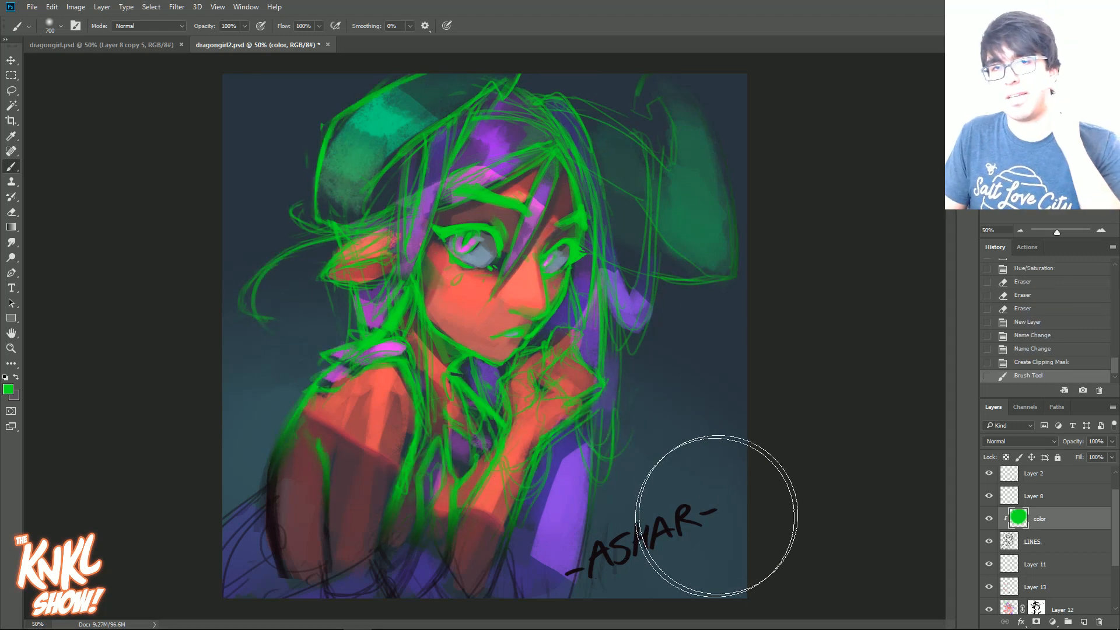
Release and recreate the color layer's clipping mask, and switch the layer off and on to compare the line art.
alt+click(1045, 527)
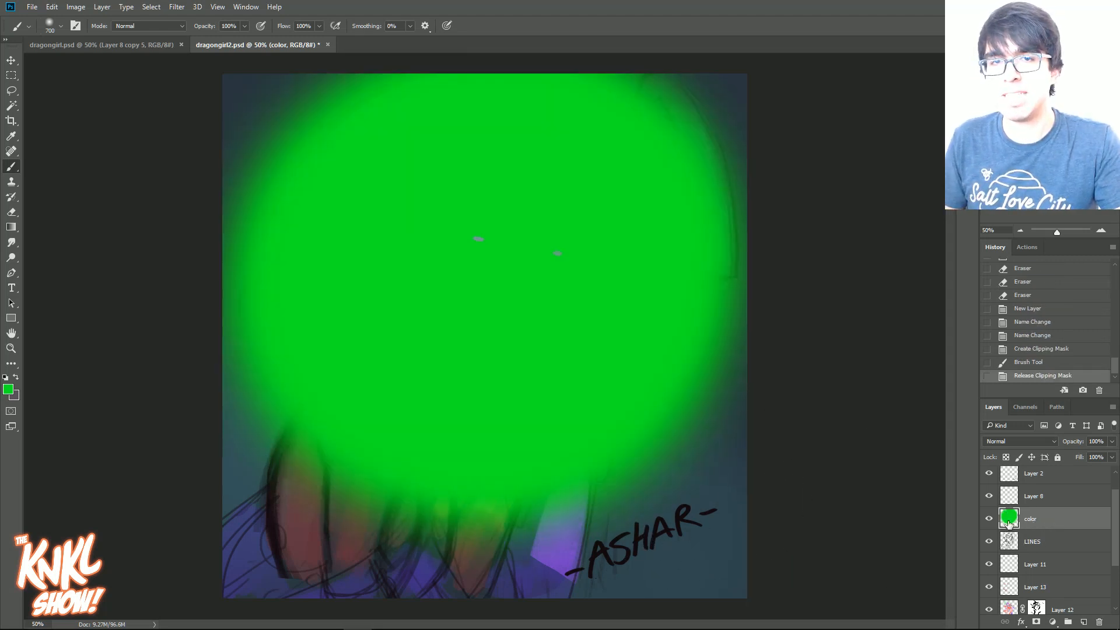
alt+click(1039, 527)
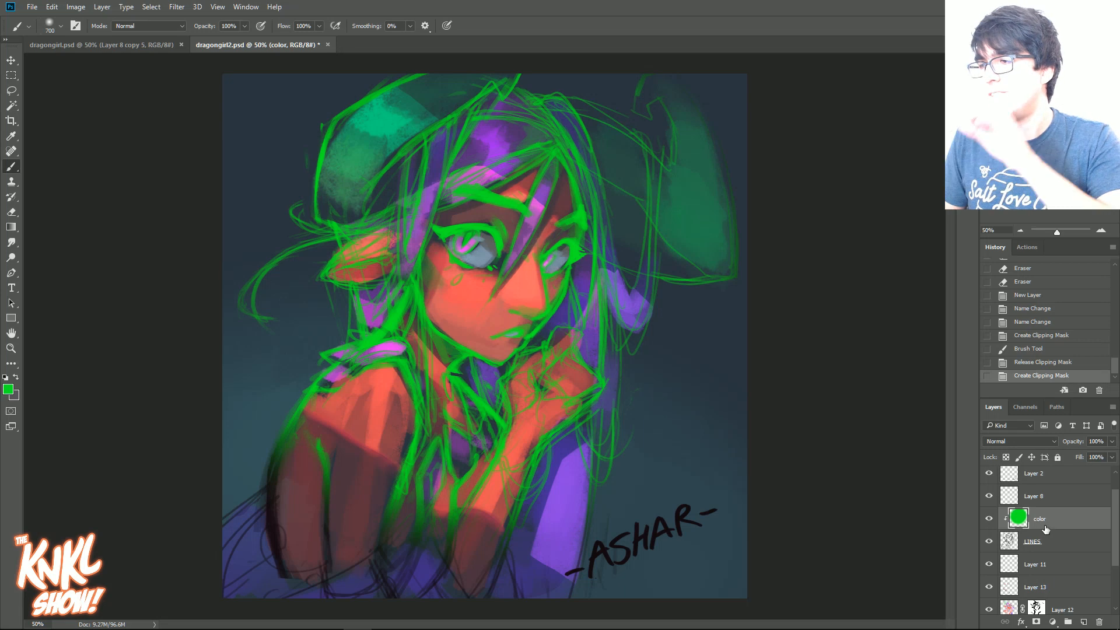
mouse_move(306, 627)
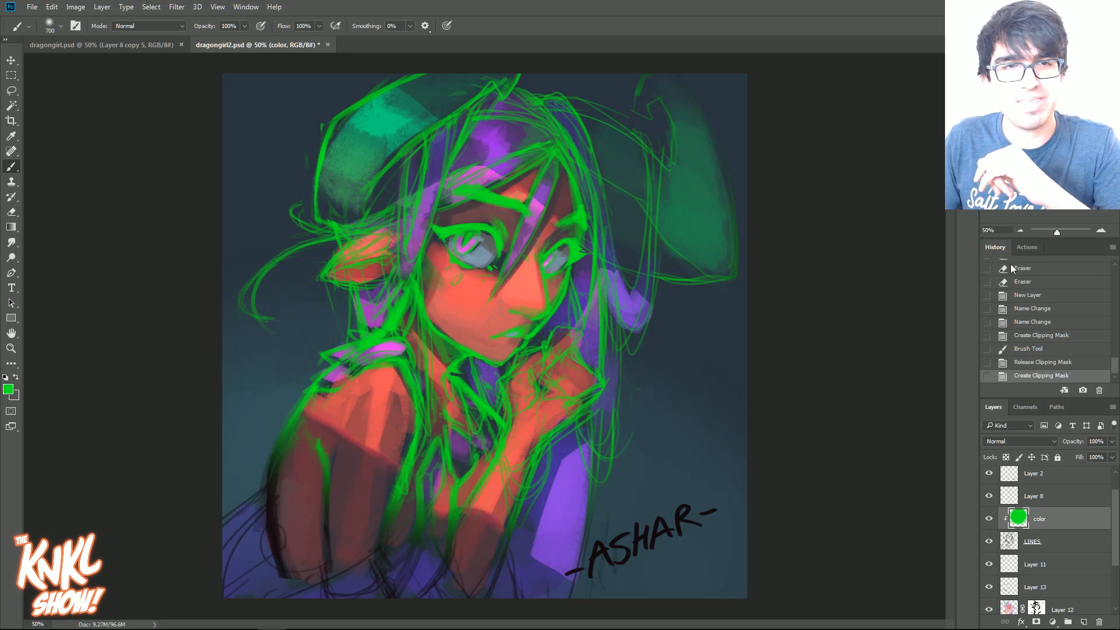
click(988, 519)
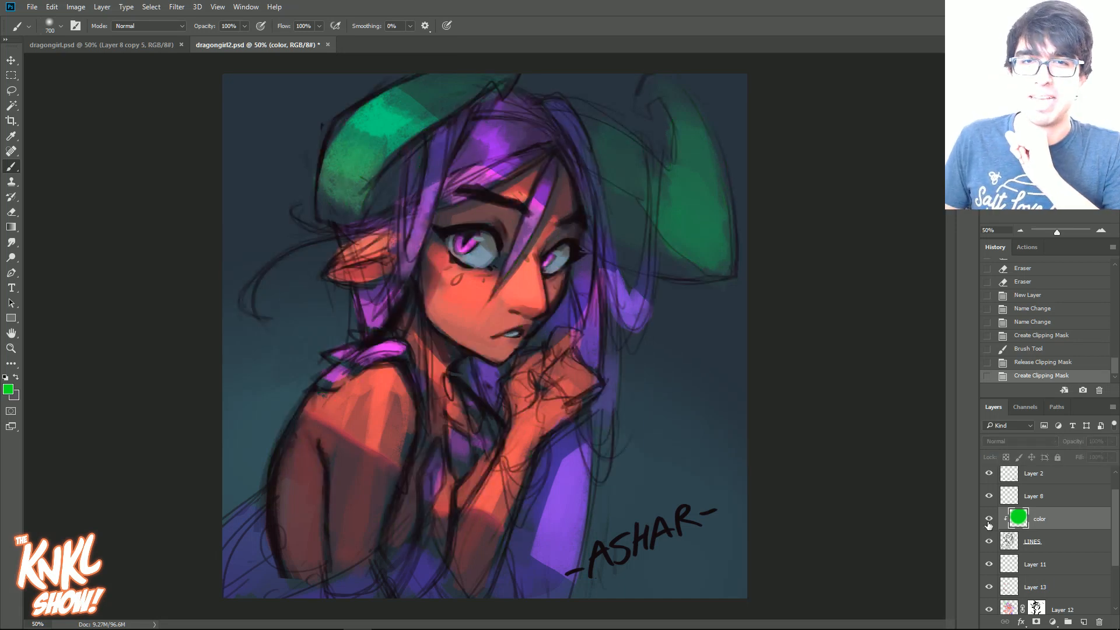
click(989, 520)
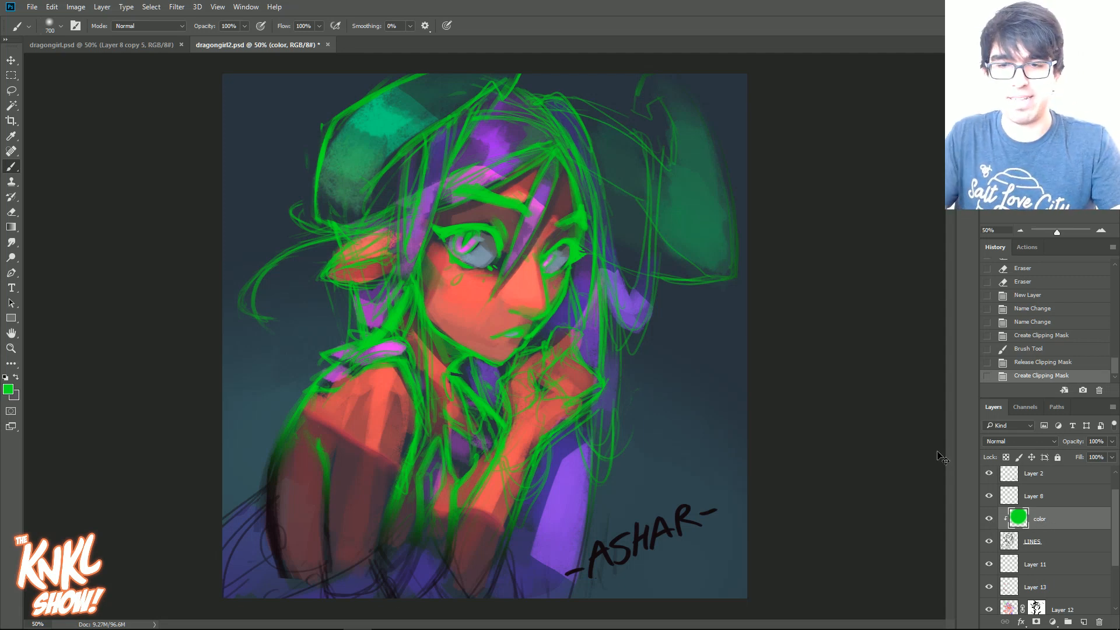
Select the whole canvas and clear the green paint from the color layer.
key(ctrl+a)
key(Delete)
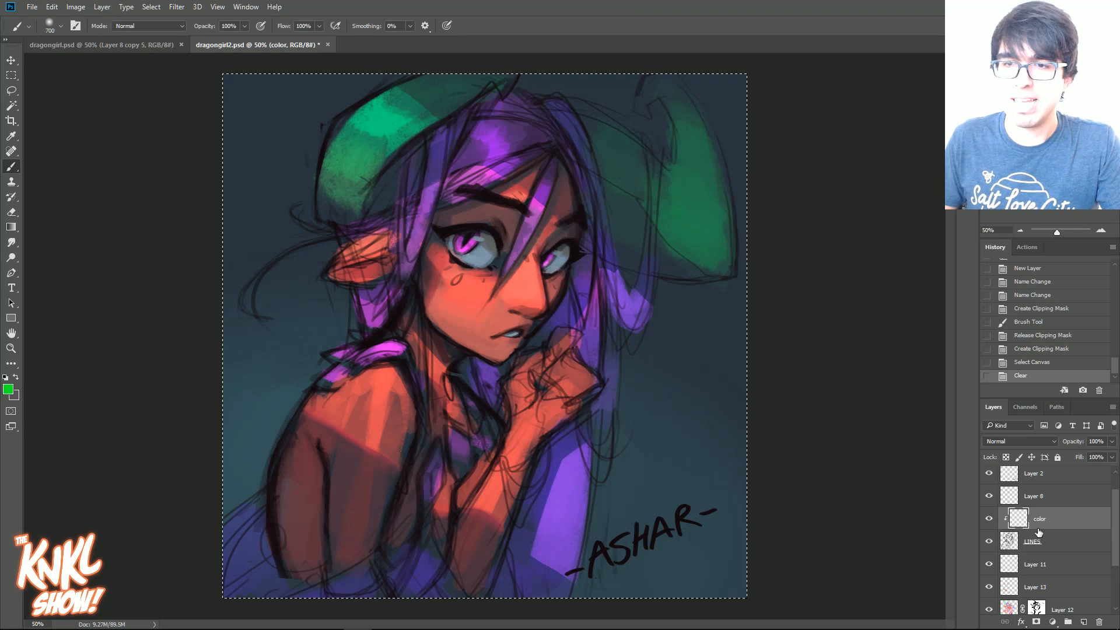
Sample the reds around the girl's eye and darken them to a deep maroon foreground colour for brushing.
click(8, 390)
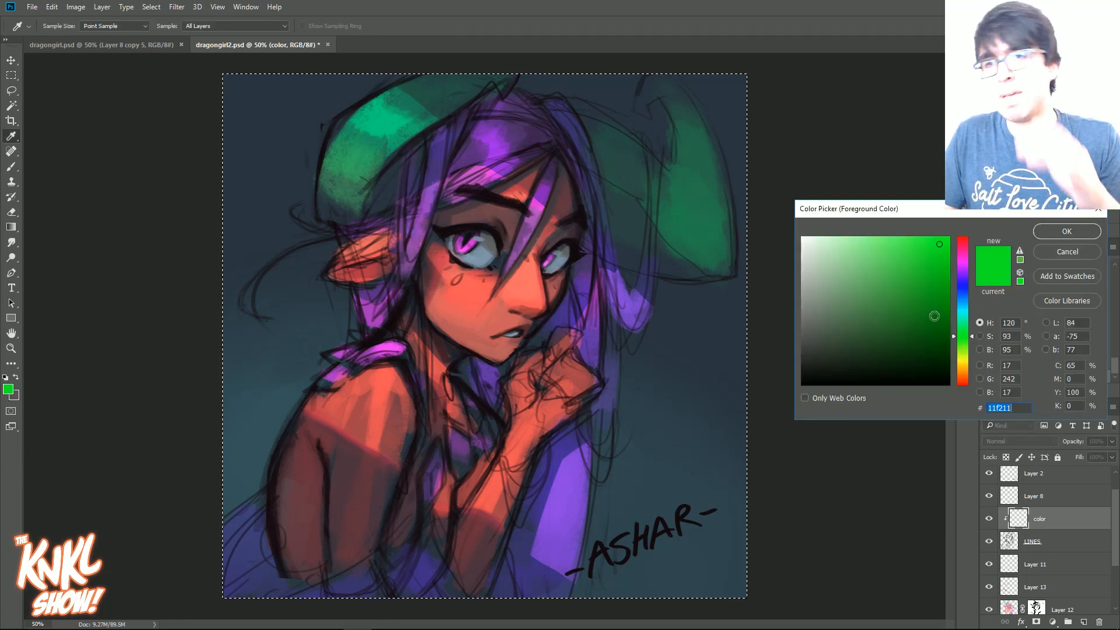
click(961, 270)
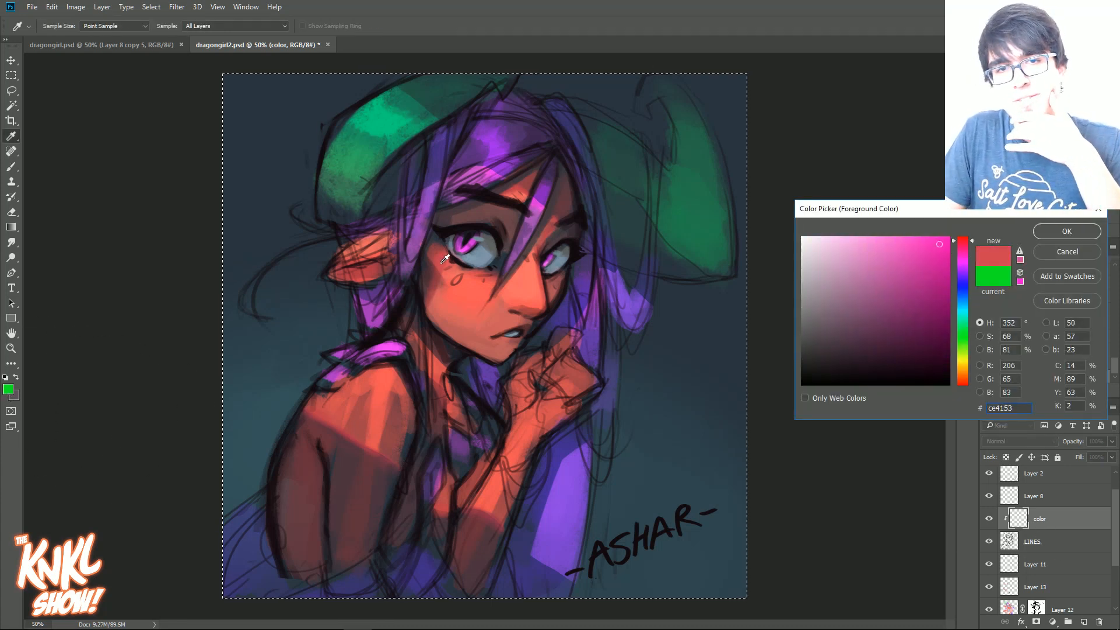
click(498, 240)
click(496, 257)
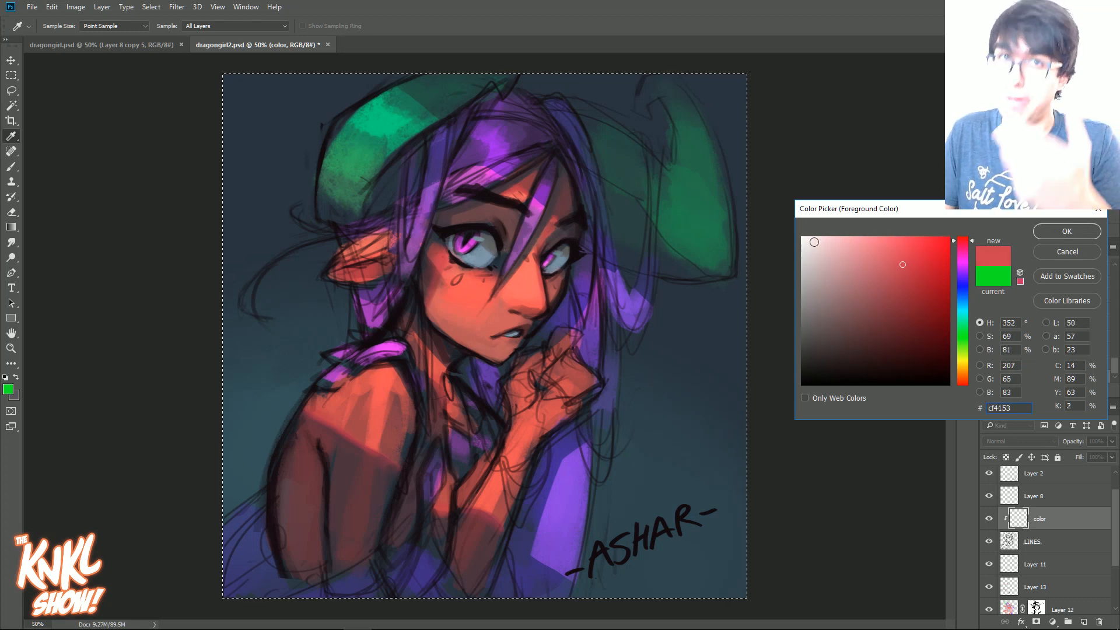
click(451, 266)
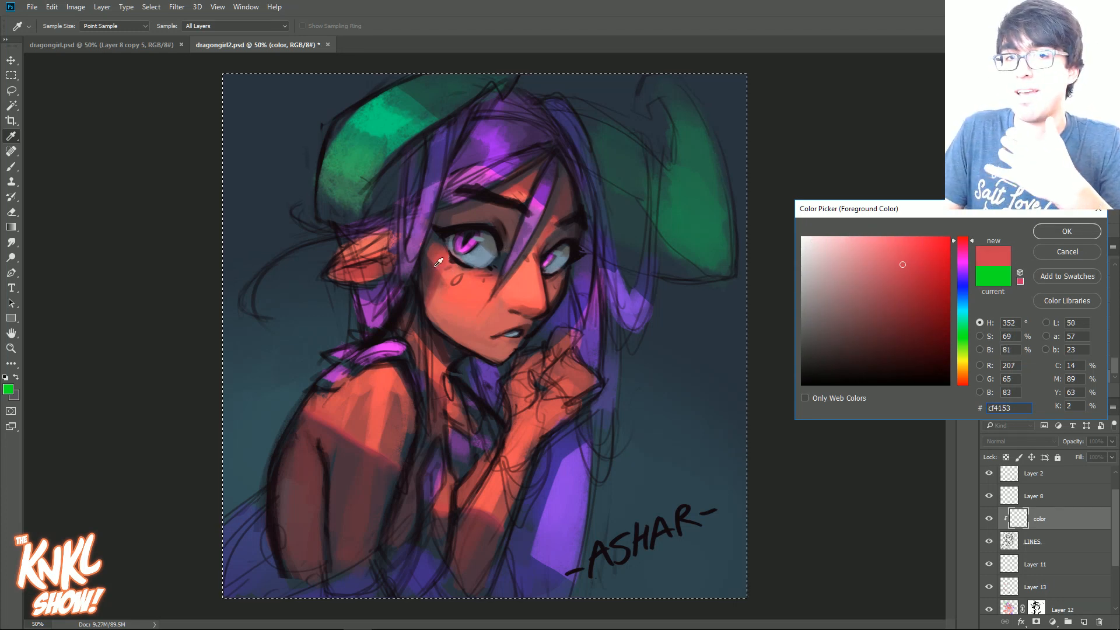
click(898, 337)
drag(973, 241, 972, 244)
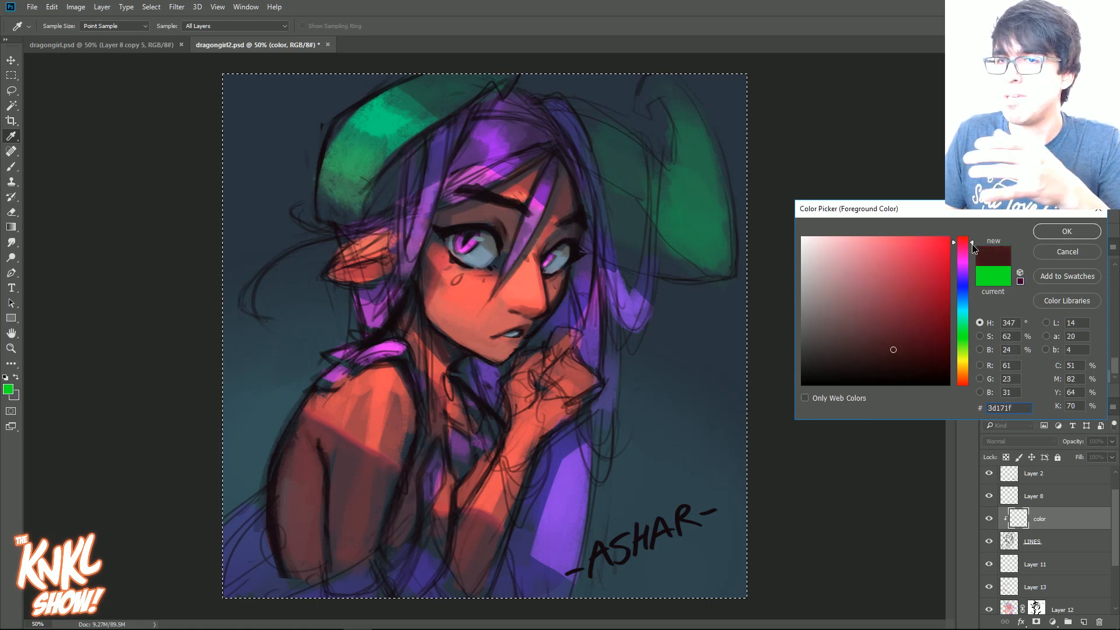
click(1045, 233)
key(b)
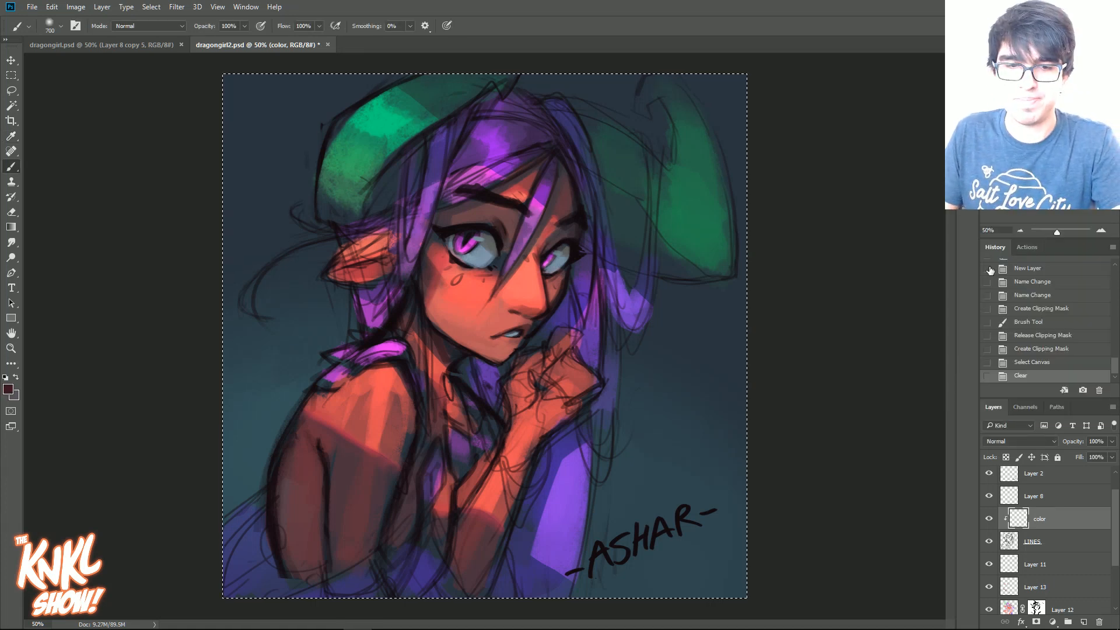
Tint the nose's line art maroon on the color layer with a 175 px brush.
click(1101, 229)
key(bracketleft)
key(bracketleft)
key(bracketleft)
key(bracketleft)
key(bracketleft)
drag(540, 294, 527, 299)
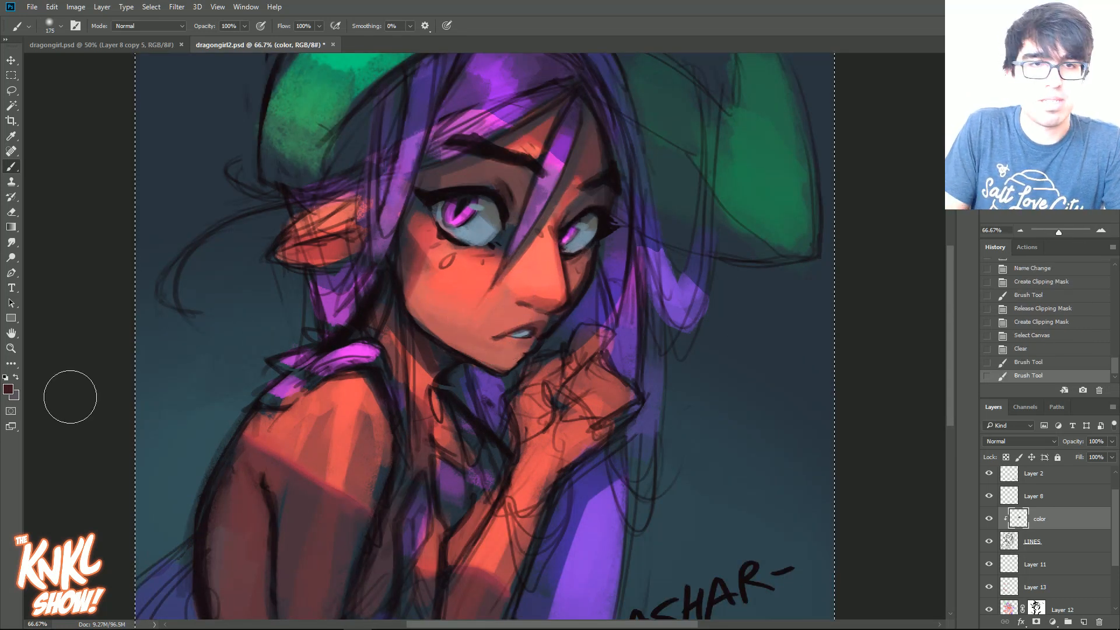
Set the foreground to a more saturated dark red (#570d23) and brush it over the nose lines.
click(8, 389)
click(934, 330)
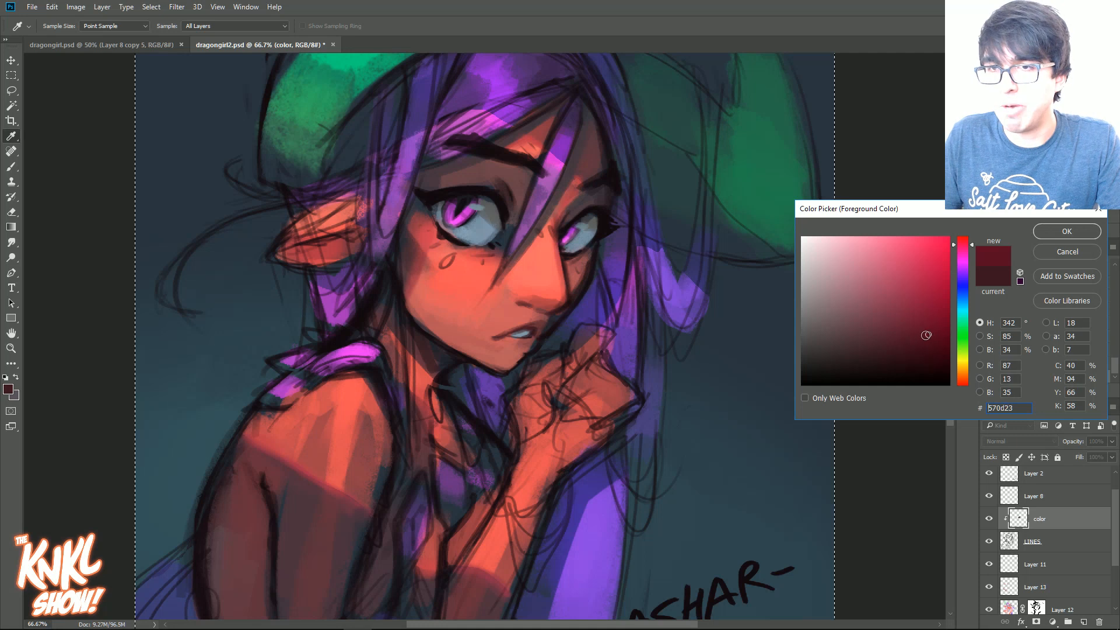
click(1064, 231)
drag(513, 299, 528, 297)
drag(532, 297, 548, 282)
Brush the dark red over the line art of the face, hand and shoulder with a 200 to 300 px brush.
key(bracketright)
key(bracketright)
mouse_move(452, 259)
mouse_down()
mouse_move(439, 252)
mouse_move(484, 252)
mouse_up()
key(bracketright)
key(bracketright)
key(bracketright)
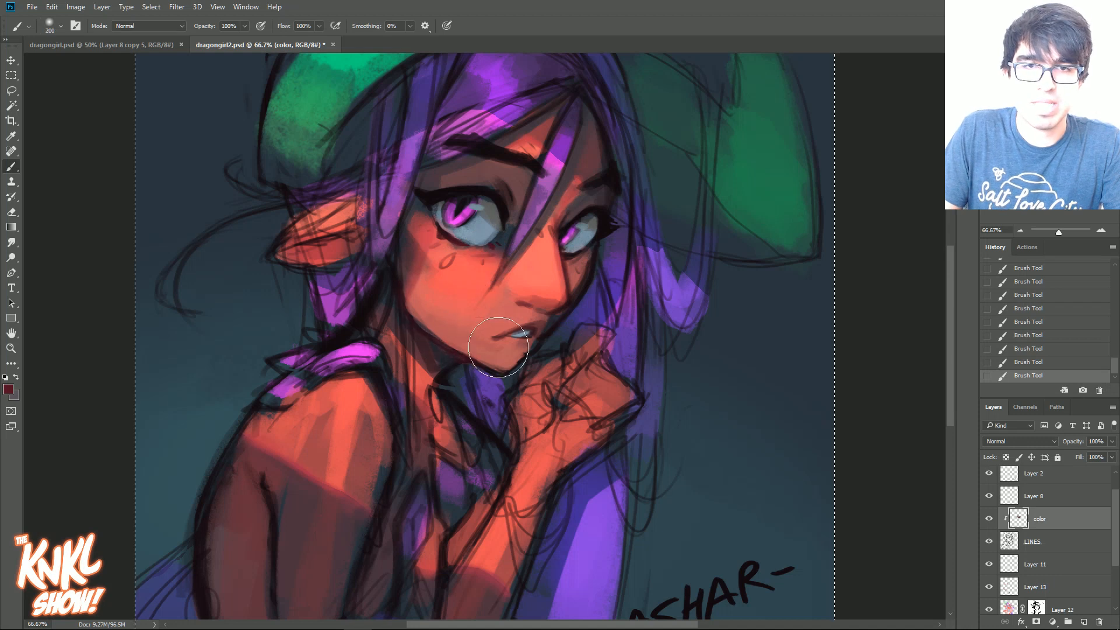
key(bracketright)
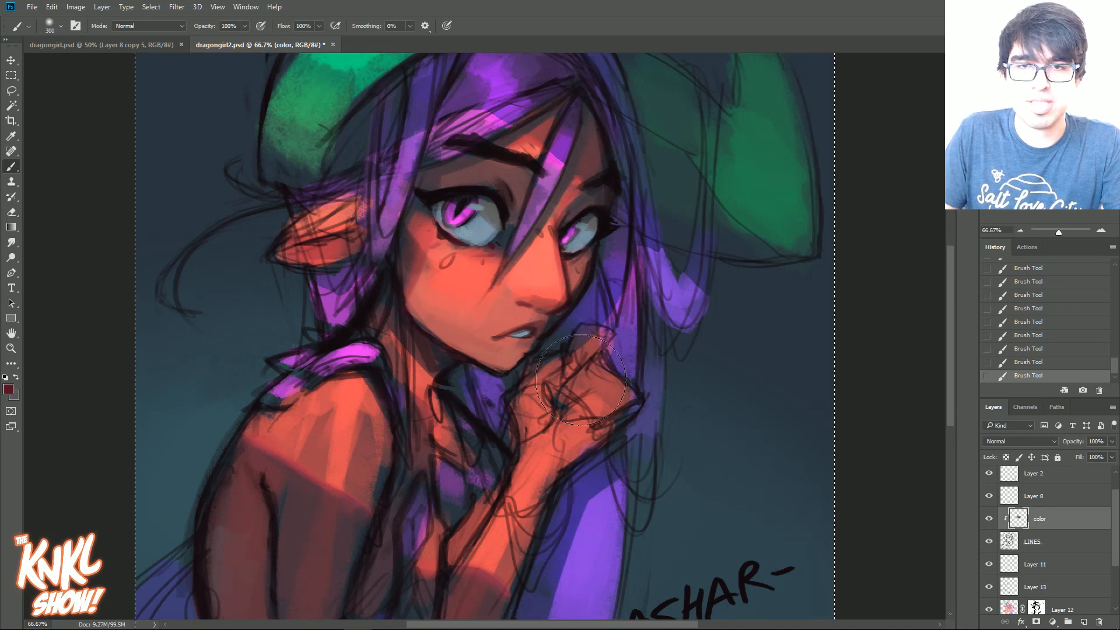
drag(362, 408, 347, 399)
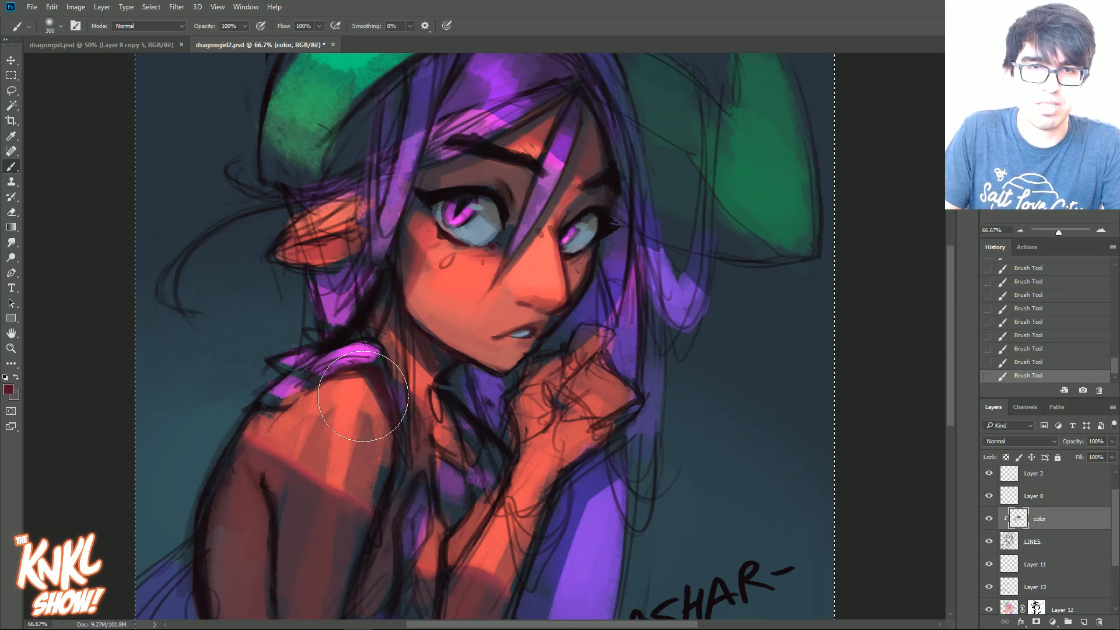
drag(518, 324, 480, 389)
key(bracketleft)
key(bracketleft)
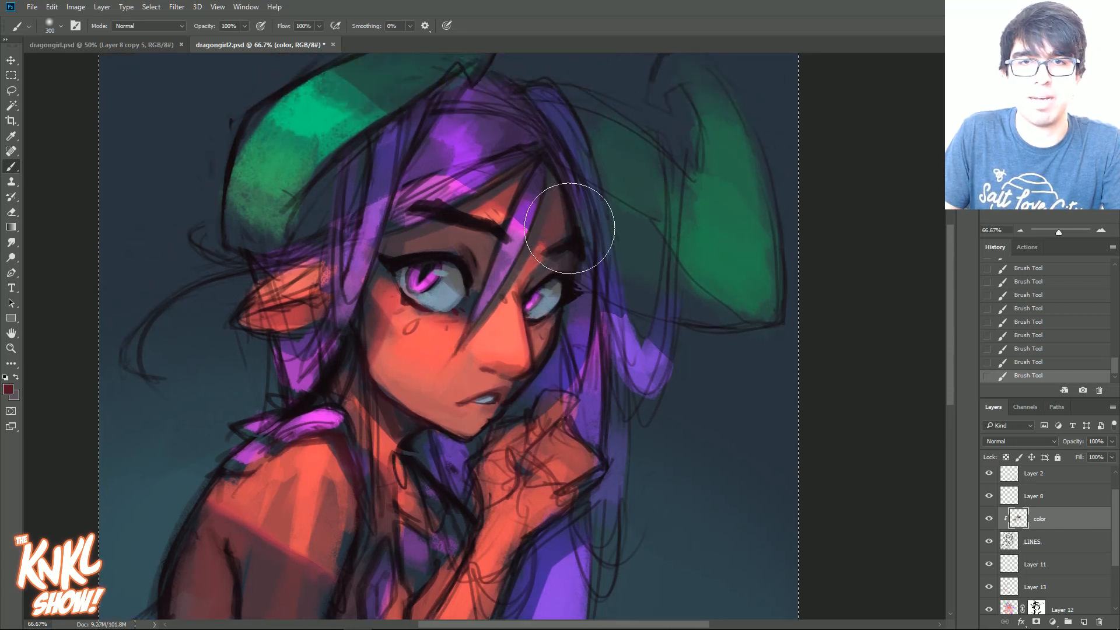
key(bracketright)
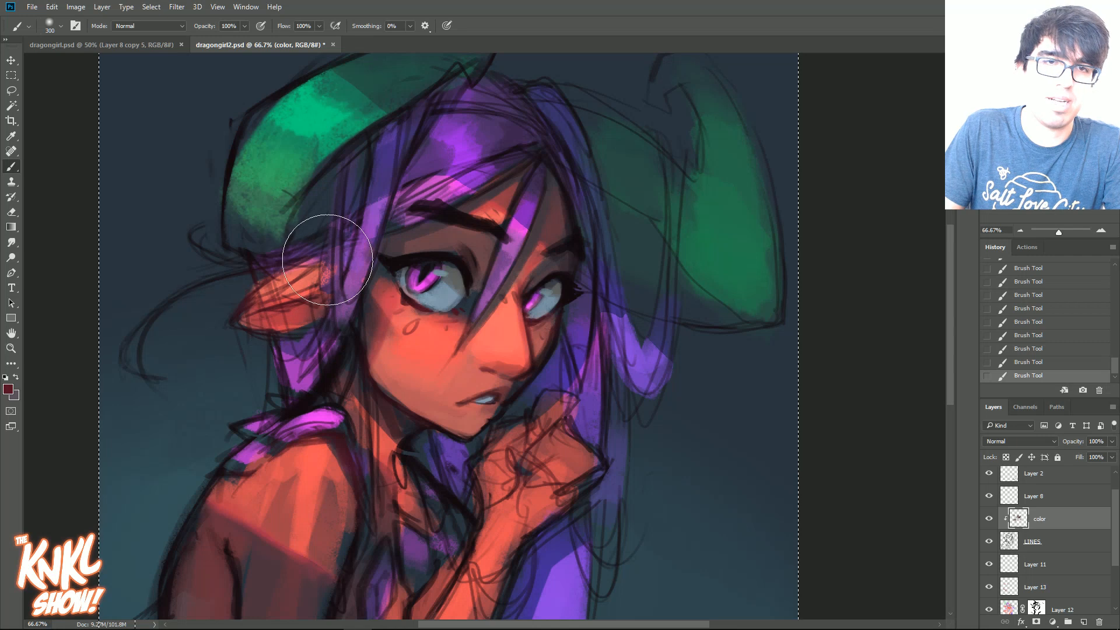
Set the foreground to a brighter red and brush it over the skin line art around the ear and face.
click(8, 390)
click(928, 295)
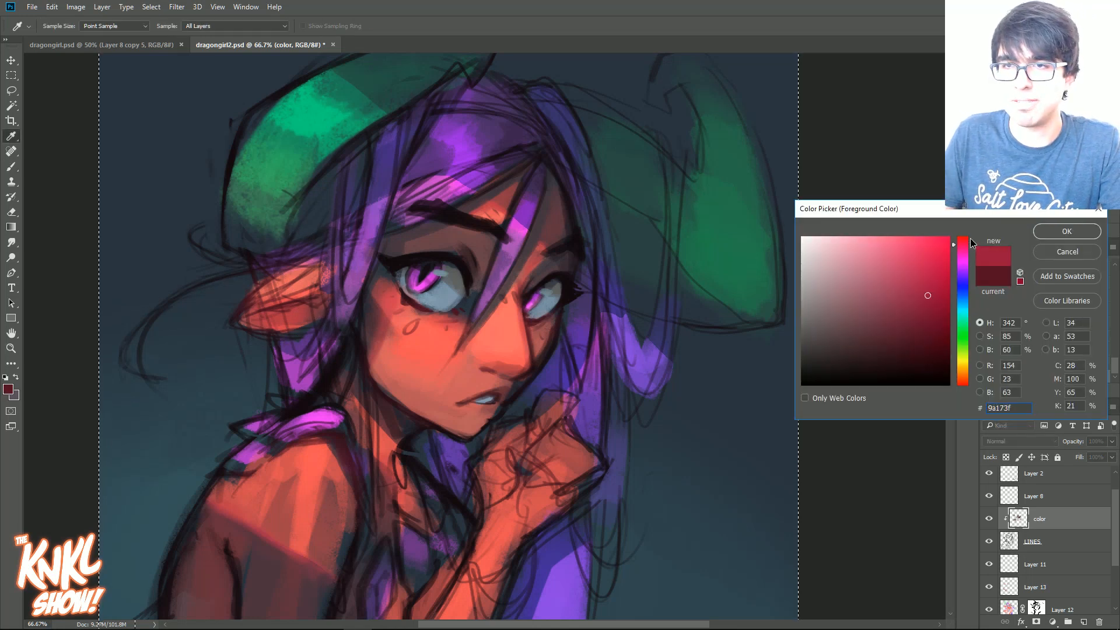
key(Return)
key(bracketright)
key(bracketright)
key(bracketright)
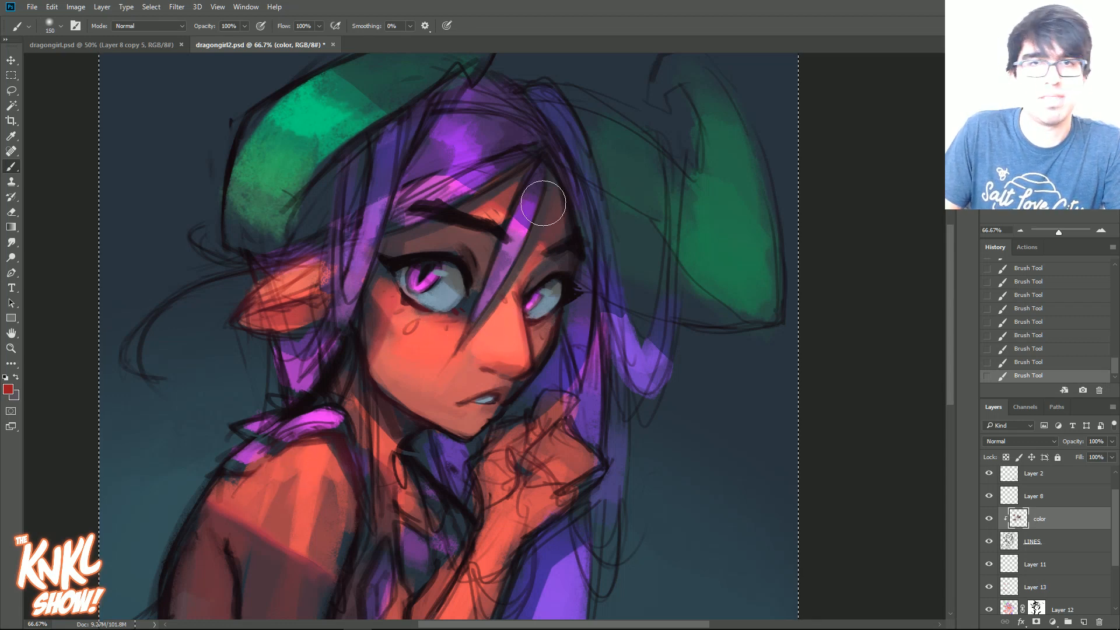
Set the foreground to a very dark blue-violet and tint the eyebrow and hair line art with it.
click(7, 389)
click(959, 273)
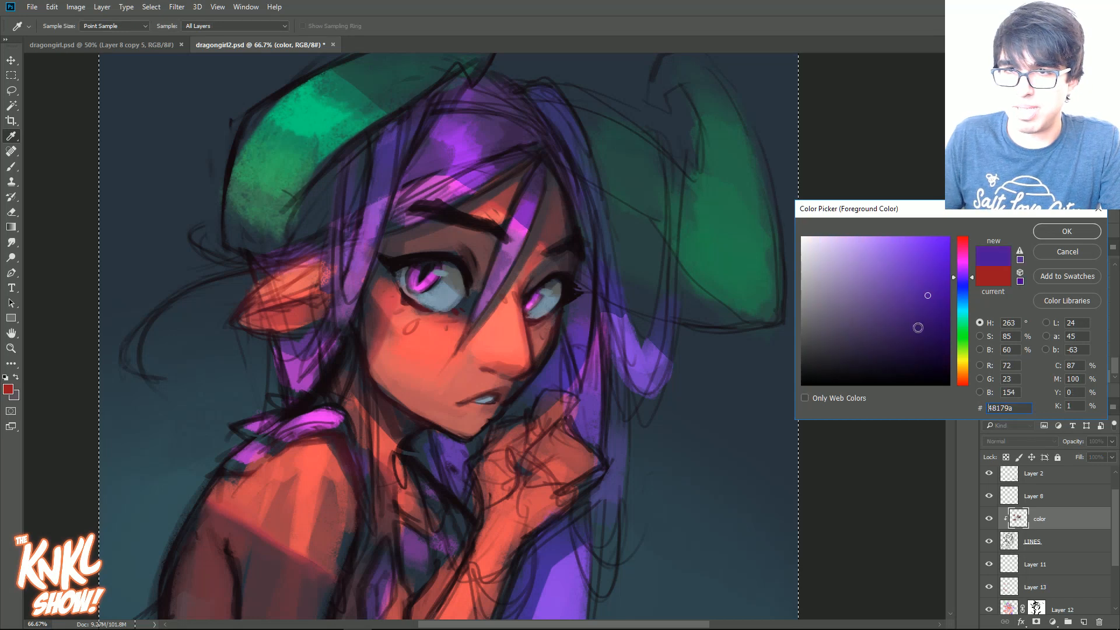
click(905, 361)
click(1066, 232)
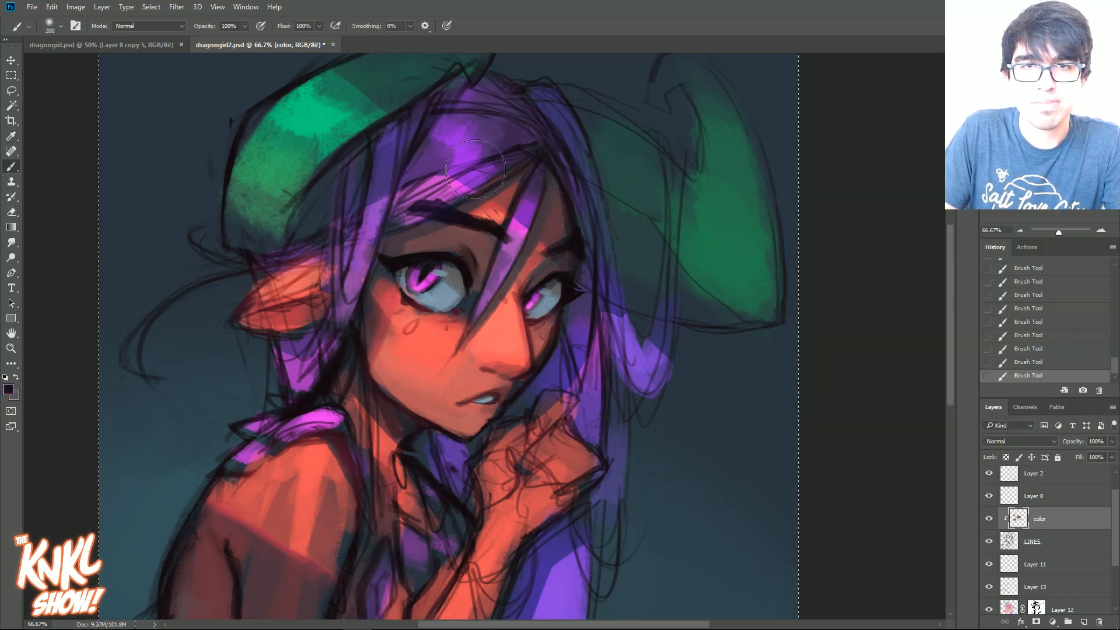
Set the foreground to dark purple #331450 and brush it over the hair and shoulder-piece lines at up to 200 px.
click(8, 390)
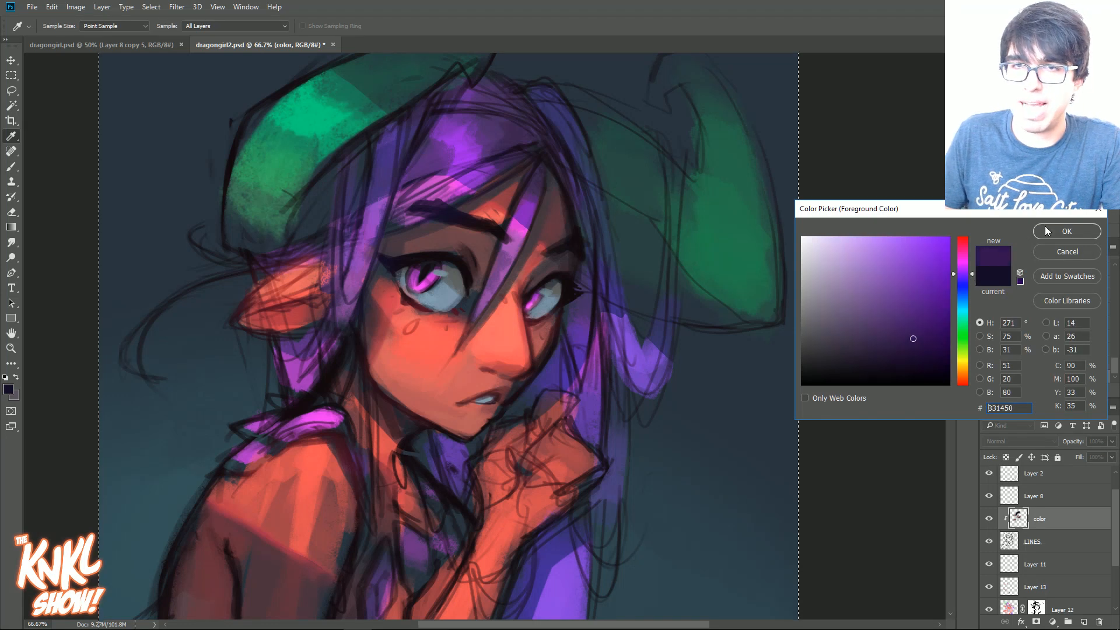
click(1047, 232)
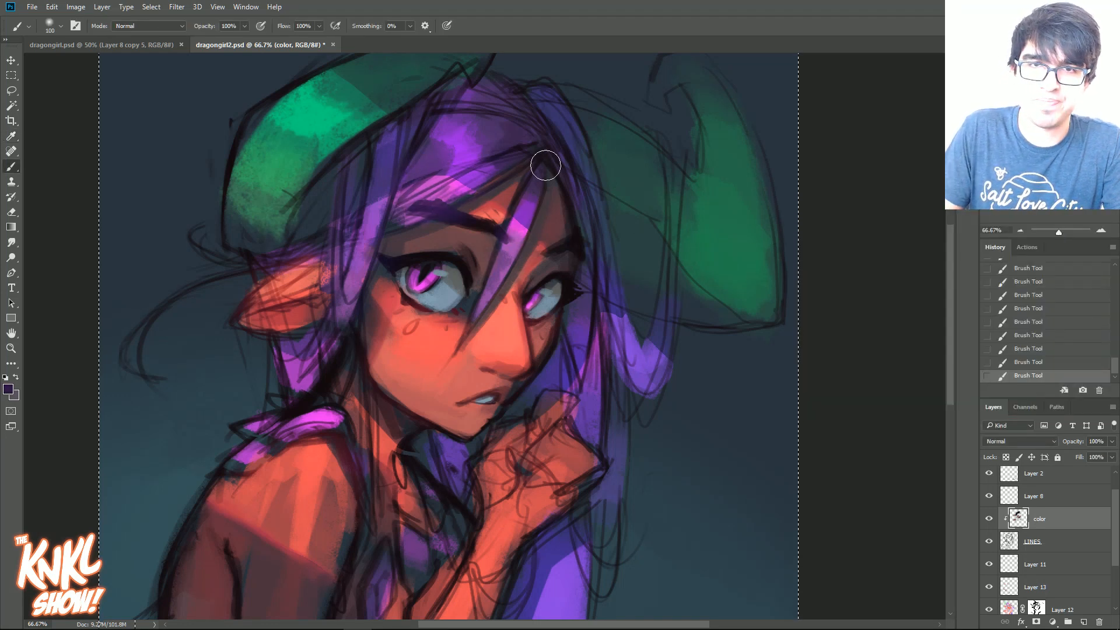
key(bracketright)
key(bracketright)
key(bracketright)
key(bracketright)
drag(304, 420, 400, 275)
key(bracketleft)
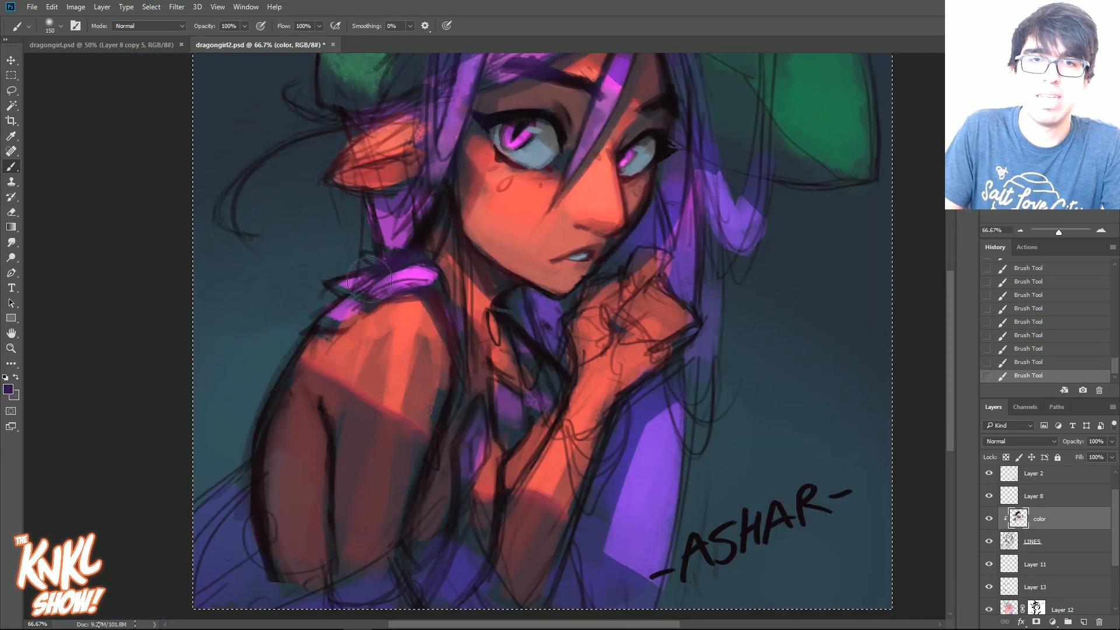
key(bracketright)
drag(477, 187, 524, 347)
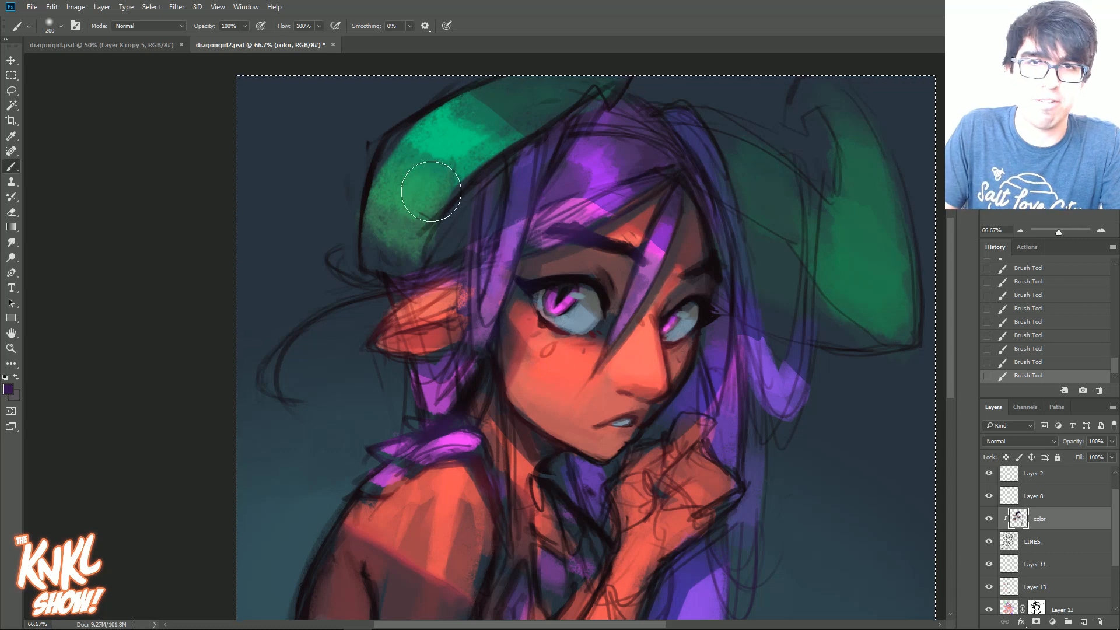
Set the foreground to a dark blue and tint the line art of both green horns with a 300 px brush.
click(9, 389)
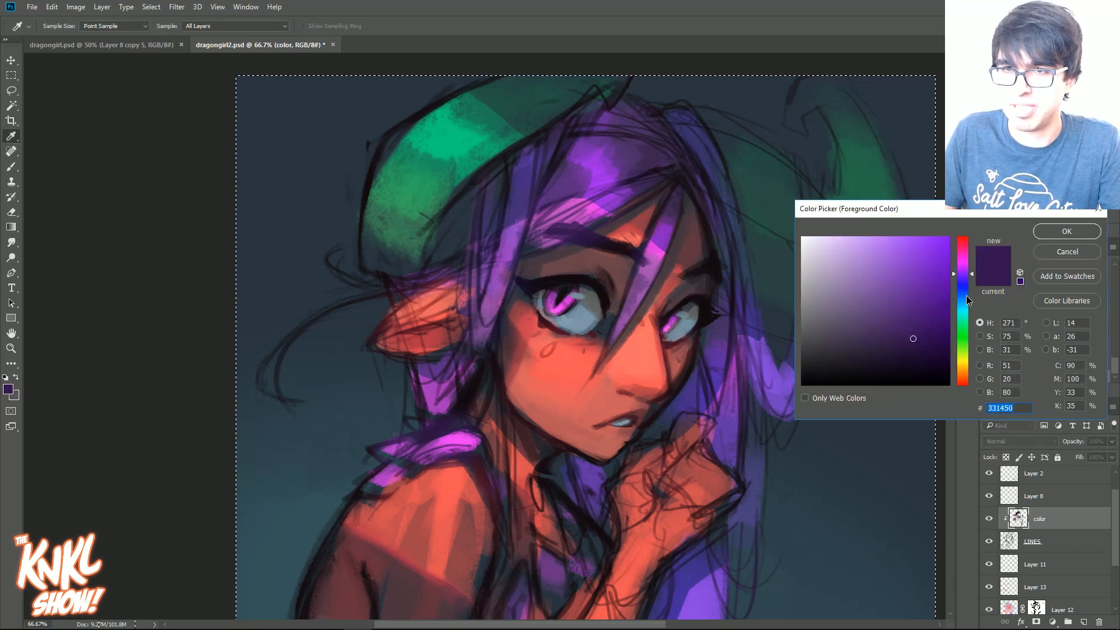
click(817, 455)
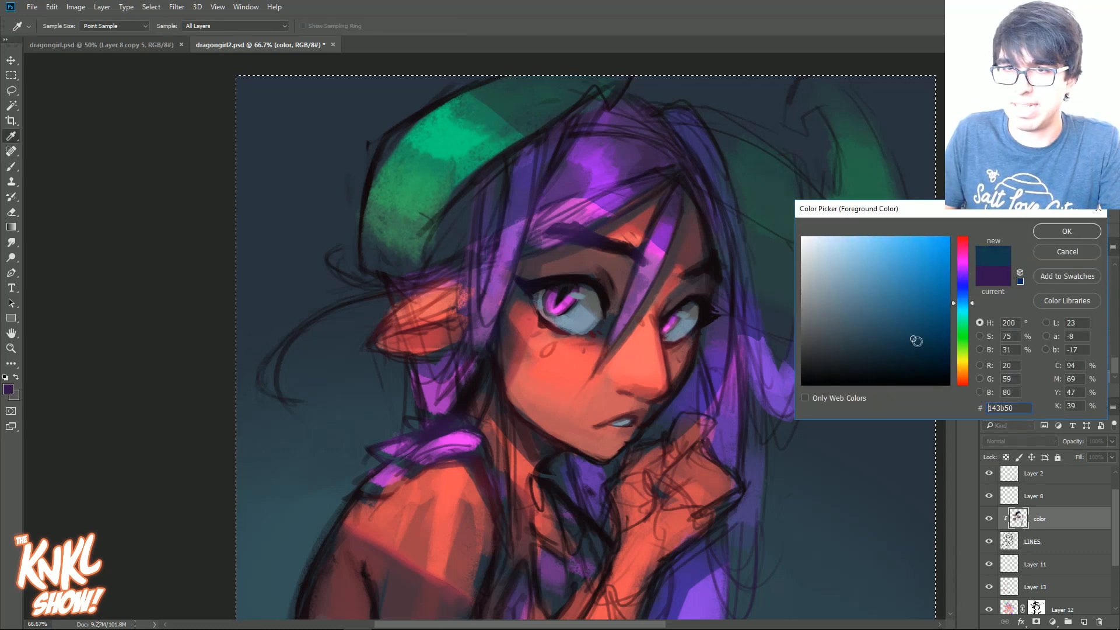
click(963, 304)
click(1048, 230)
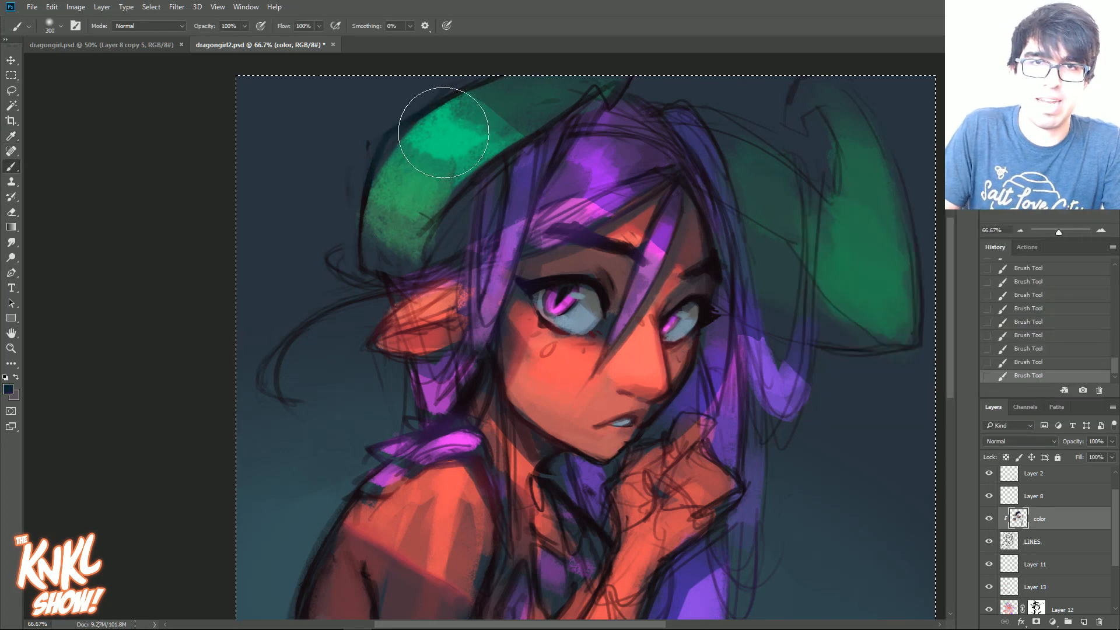
key(bracketright)
key(bracketright)
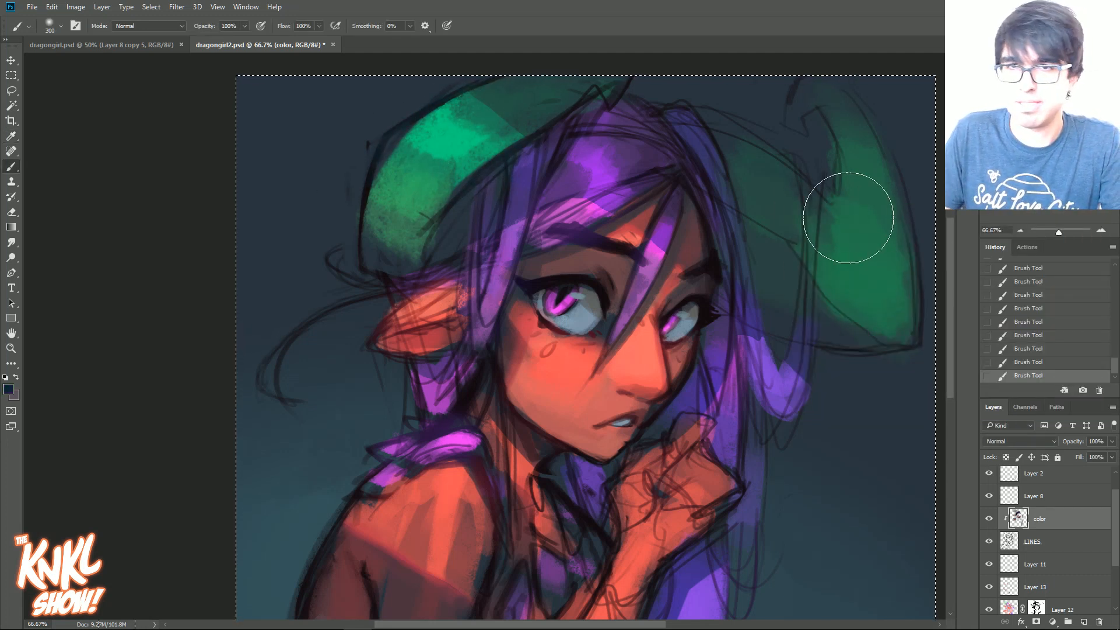
scroll(833, 286, down, 3)
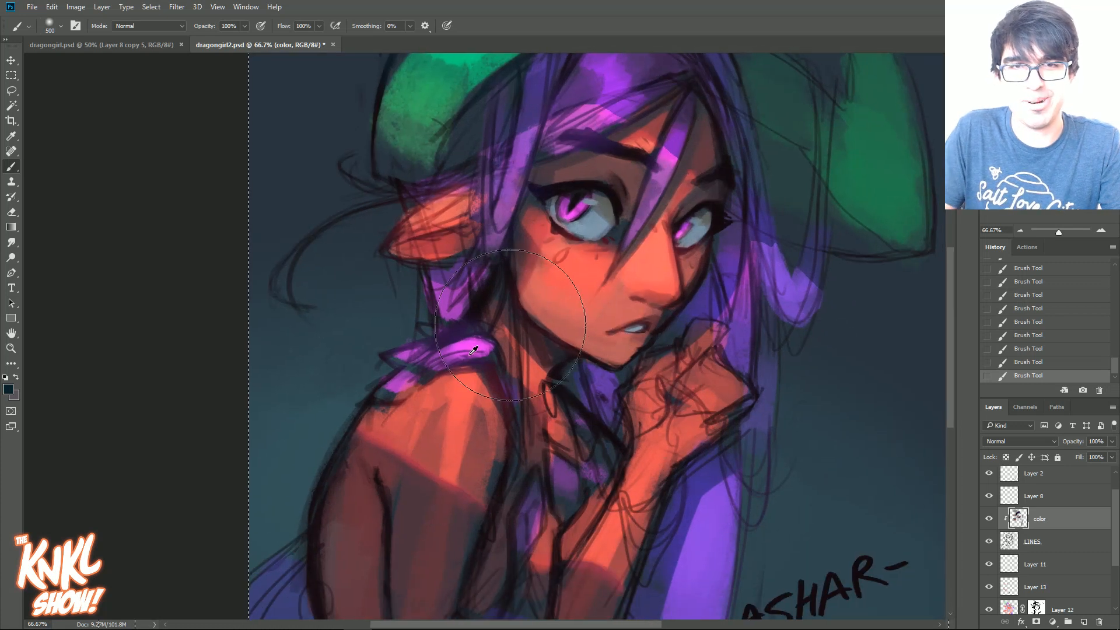
Tint the hanging hair strands beside the hand dark purple with a brush of about 60 to 125 px.
key(bracketleft)
key(bracketleft)
key(bracketleft)
key(bracketleft)
key(bracketleft)
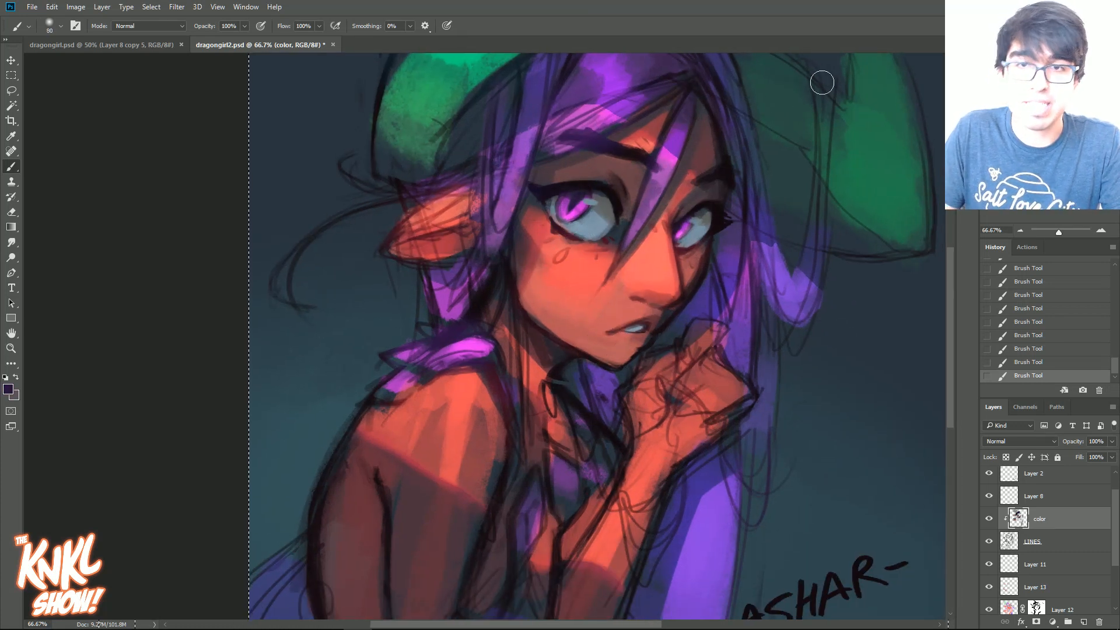
mouse_move(795, 520)
mouse_down()
mouse_move(763, 358)
mouse_move(776, 400)
mouse_up()
drag(766, 450, 803, 392)
key(bracketright)
key(bracketright)
key(bracketright)
drag(642, 239, 627, 319)
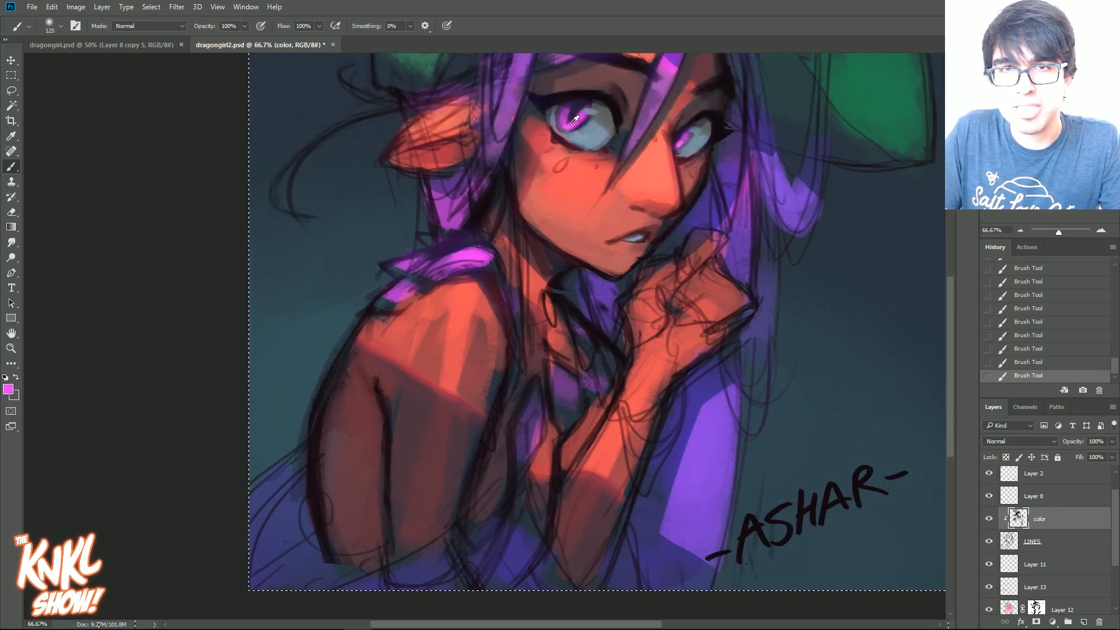
Add a new layer directly above Layer 11, beneath the line art, and paint the chest gem bright magenta.
click(1052, 564)
key(ctrl+shift+n)
key(Return)
key(bracketleft)
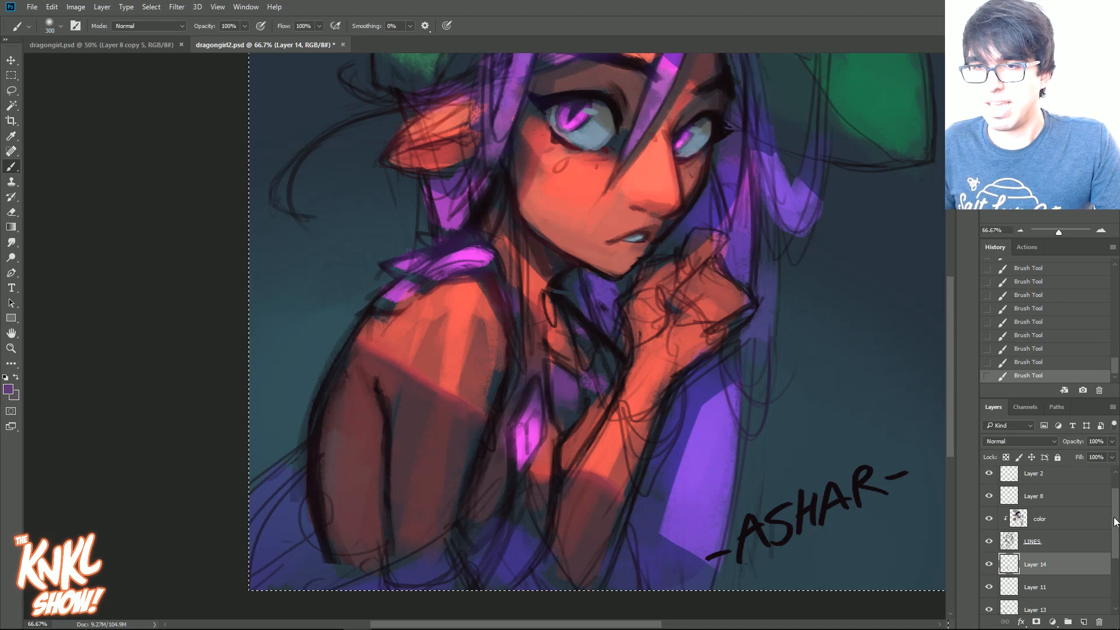
Return to the color layer and tint the lines around the gem purple and sampled blue-violet with a 200 px brush.
scroll(1050, 525, up, 1)
click(1050, 535)
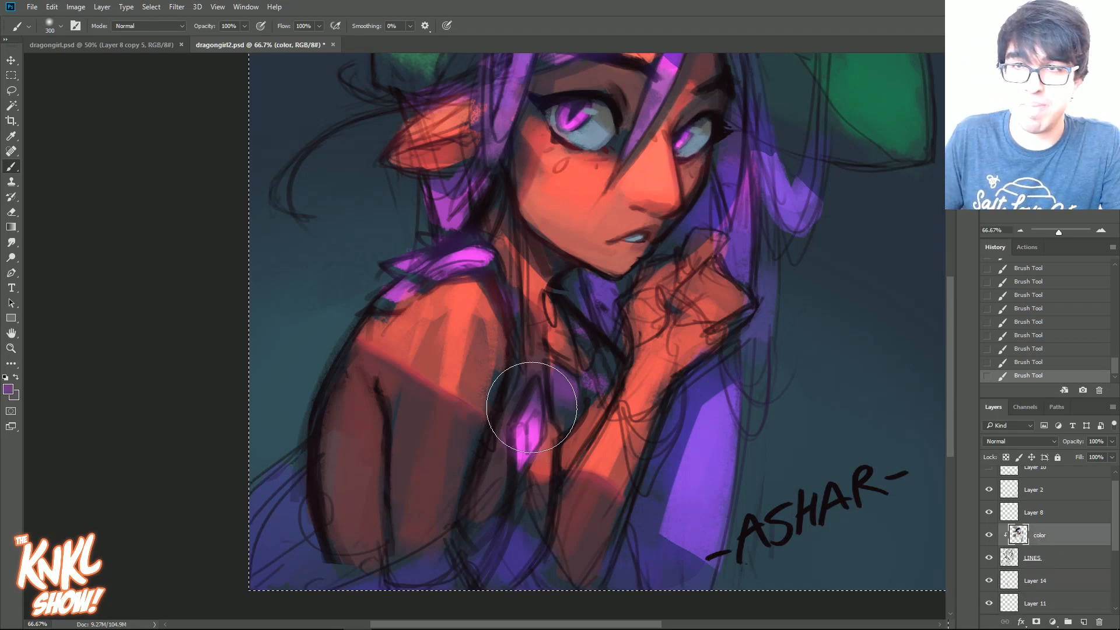
click(1101, 230)
scroll(538, 400, down, 3)
key(bracketleft)
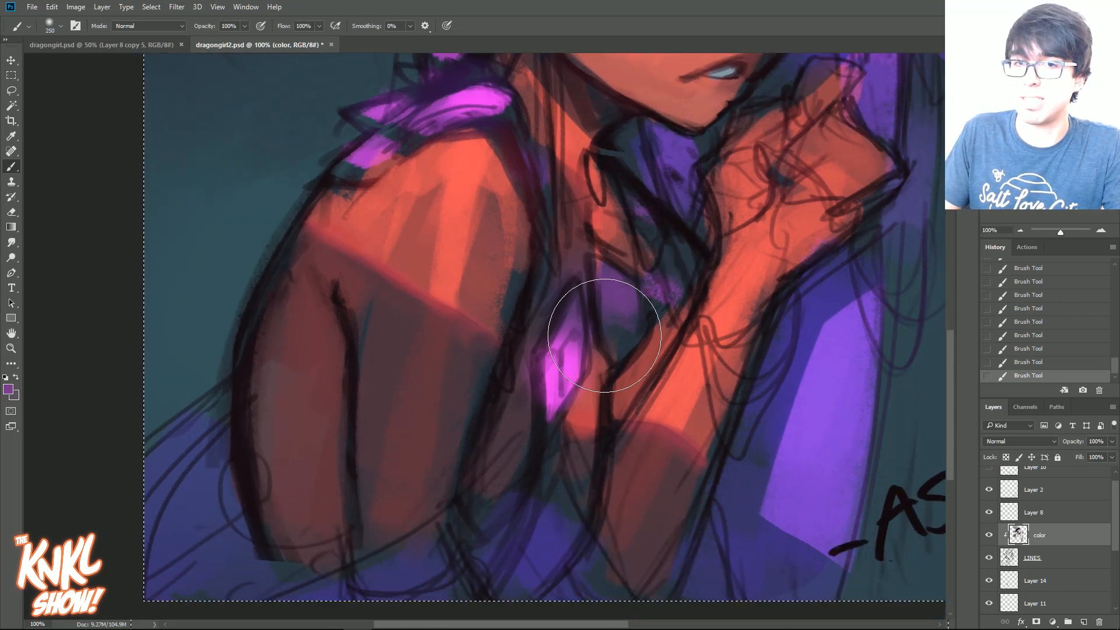
key(bracketleft)
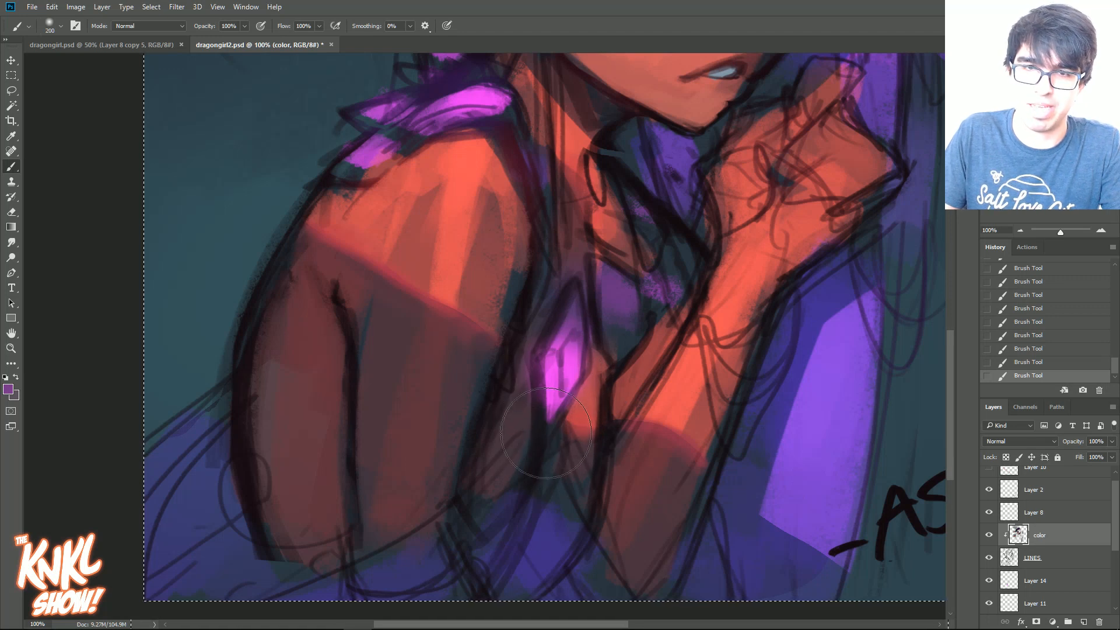
alt+click(785, 376)
mouse_move(565, 312)
mouse_down()
mouse_move(542, 408)
mouse_move(571, 329)
mouse_up()
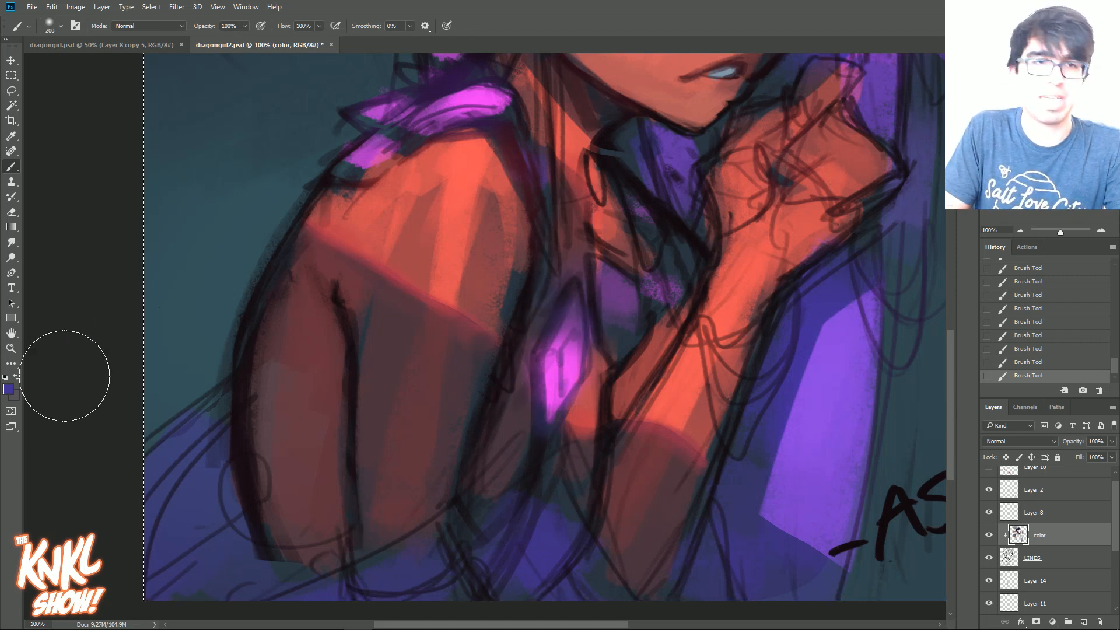
Shift the foreground to a purple of hue 281 and brush it over the gem's outline with progressively smaller brushes.
click(9, 390)
drag(963, 296, 965, 269)
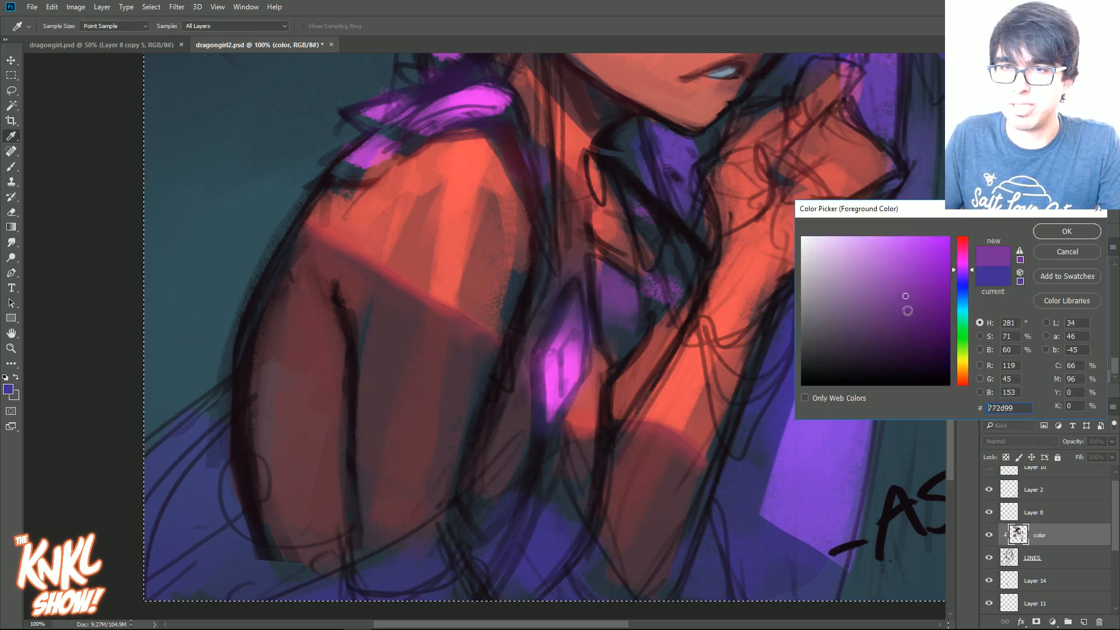
click(1046, 237)
key(b)
mouse_move(567, 338)
mouse_down()
mouse_move(587, 301)
mouse_move(567, 389)
mouse_up()
key(bracketleft)
mouse_move(575, 292)
mouse_down()
mouse_move(553, 420)
mouse_move(598, 348)
mouse_move(728, 198)
mouse_move(555, 347)
mouse_move(431, 424)
mouse_move(574, 433)
mouse_up()
key(bracketleft)
key(bracketleft)
key(bracketleft)
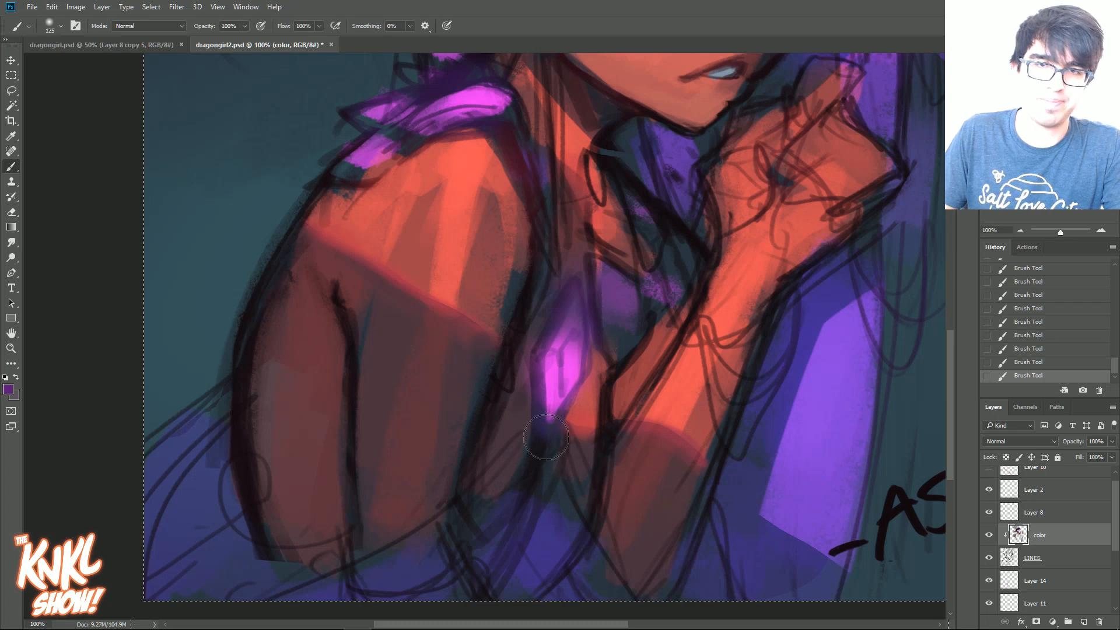
Make Layer 14 active, sample the gem's magenta and shift the foreground to hot pink #ff4cd3.
click(1020, 230)
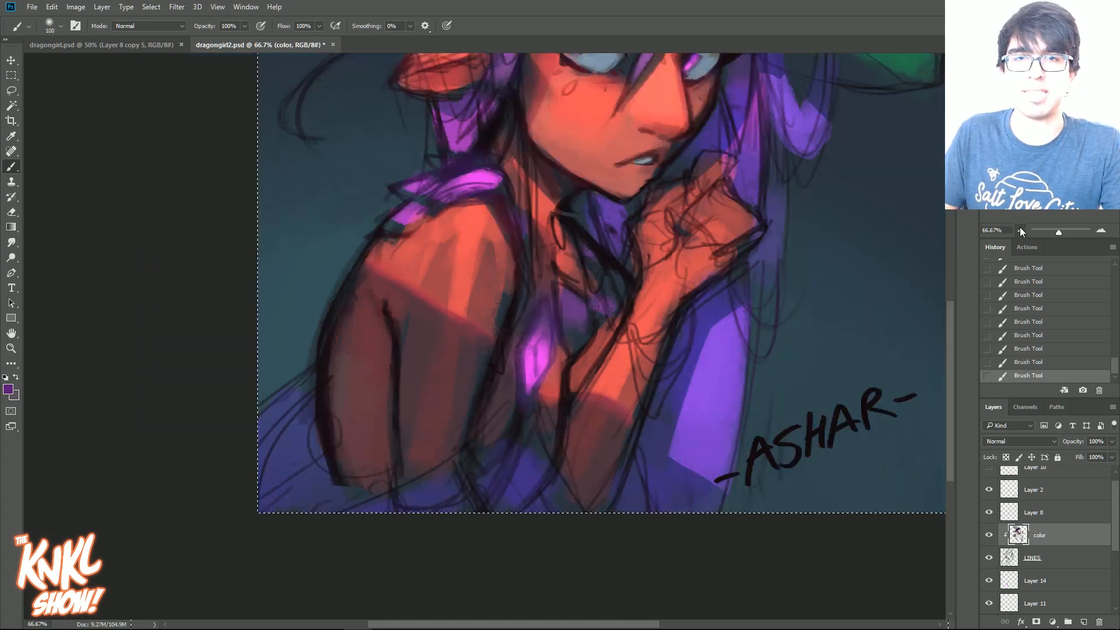
click(1020, 231)
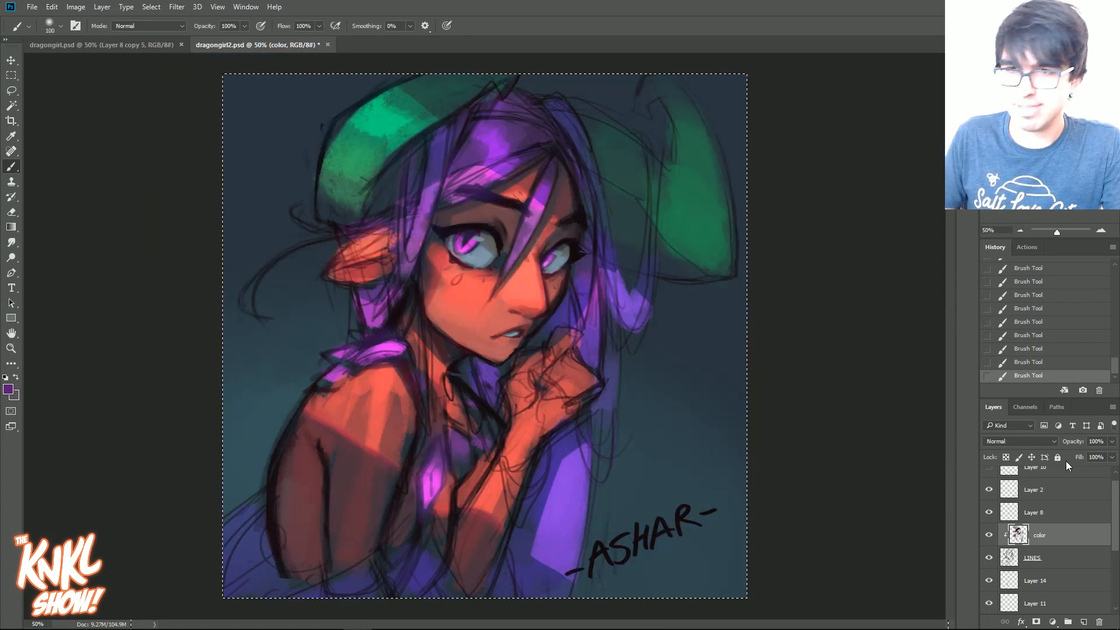
key(alt+bracketleft)
key(alt+bracketleft)
alt+click(430, 484)
click(9, 389)
click(497, 163)
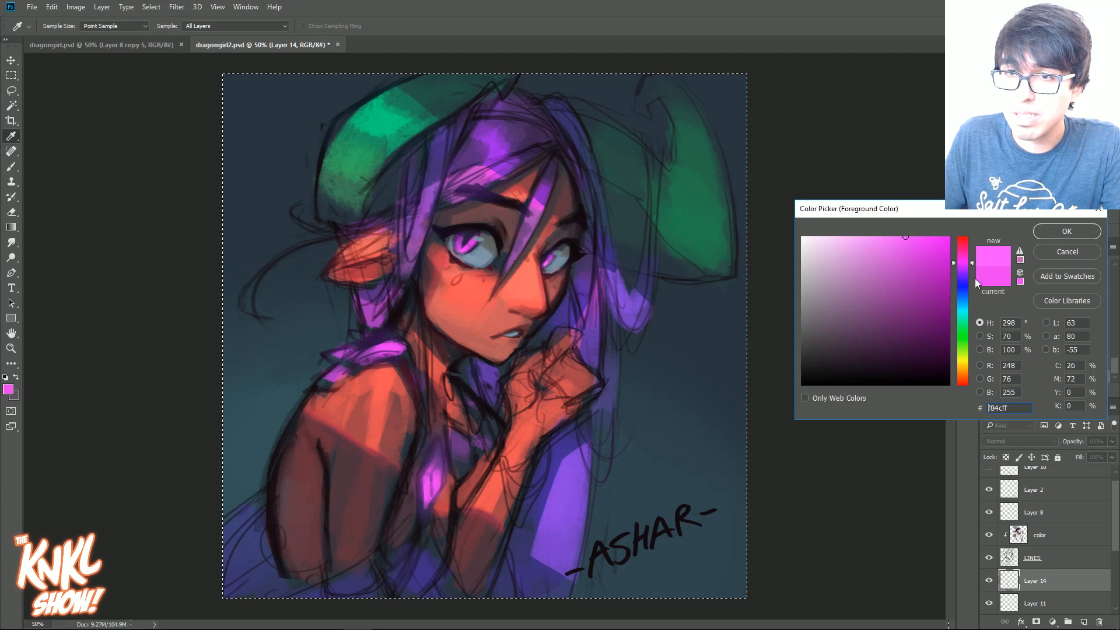
key(Return)
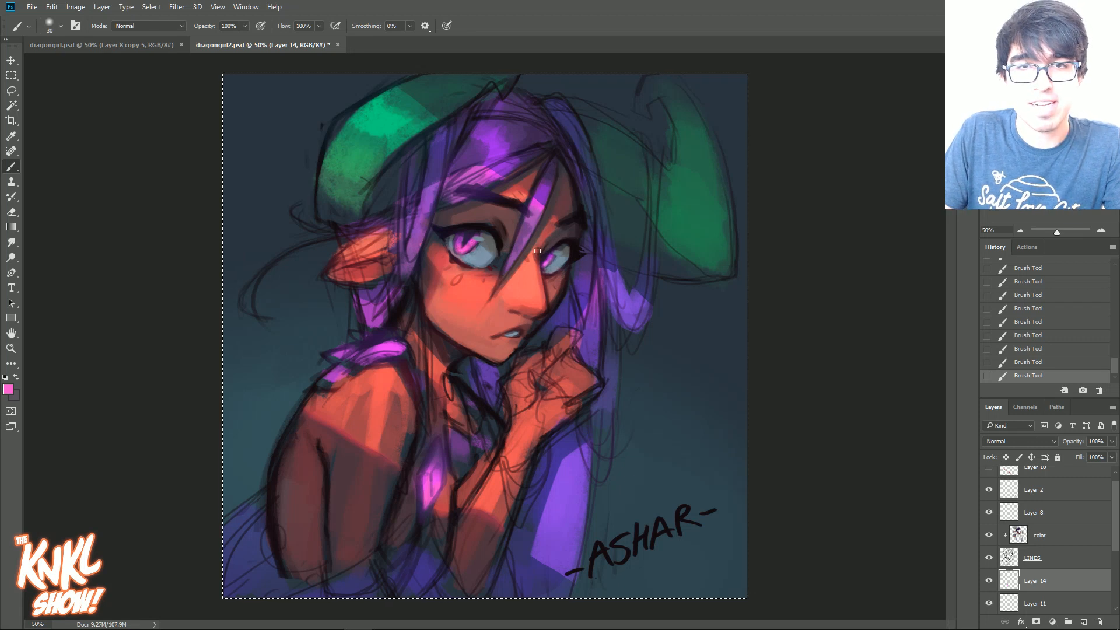
Paint small pink highlights on the hair with a 15 to 30 px brush and toggle Layer 14's visibility to compare.
key(bracketright)
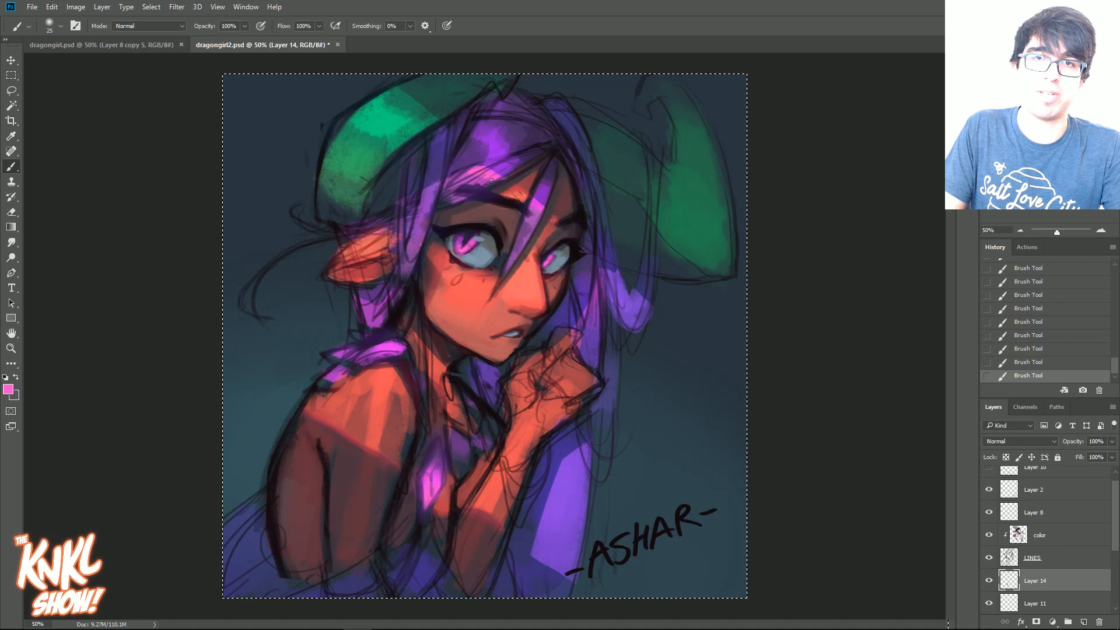
key(bracketleft)
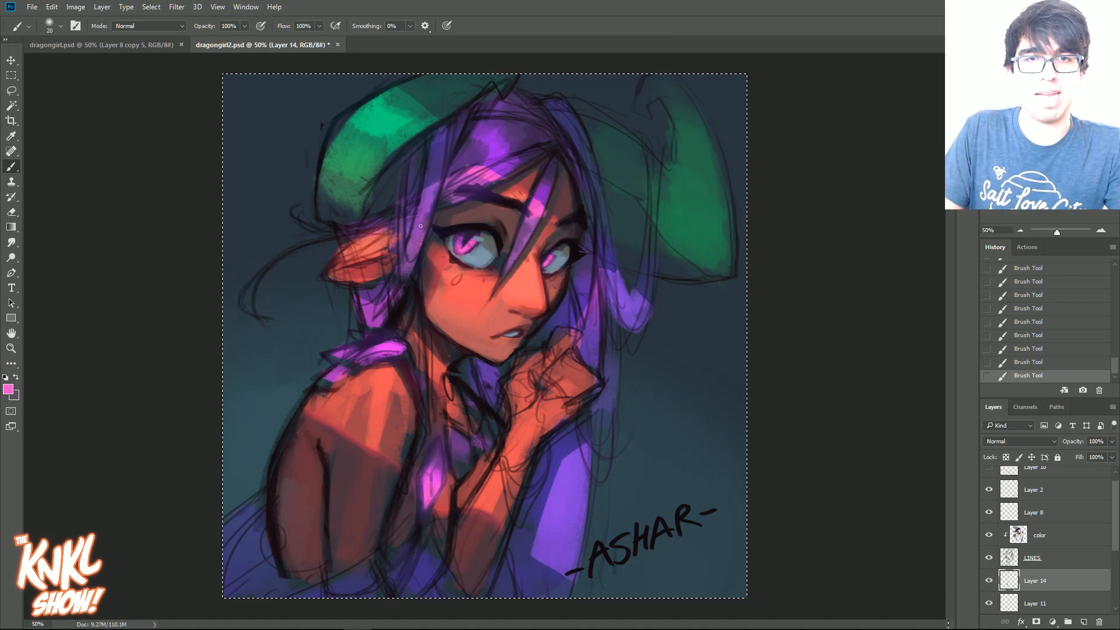
click(989, 581)
click(989, 580)
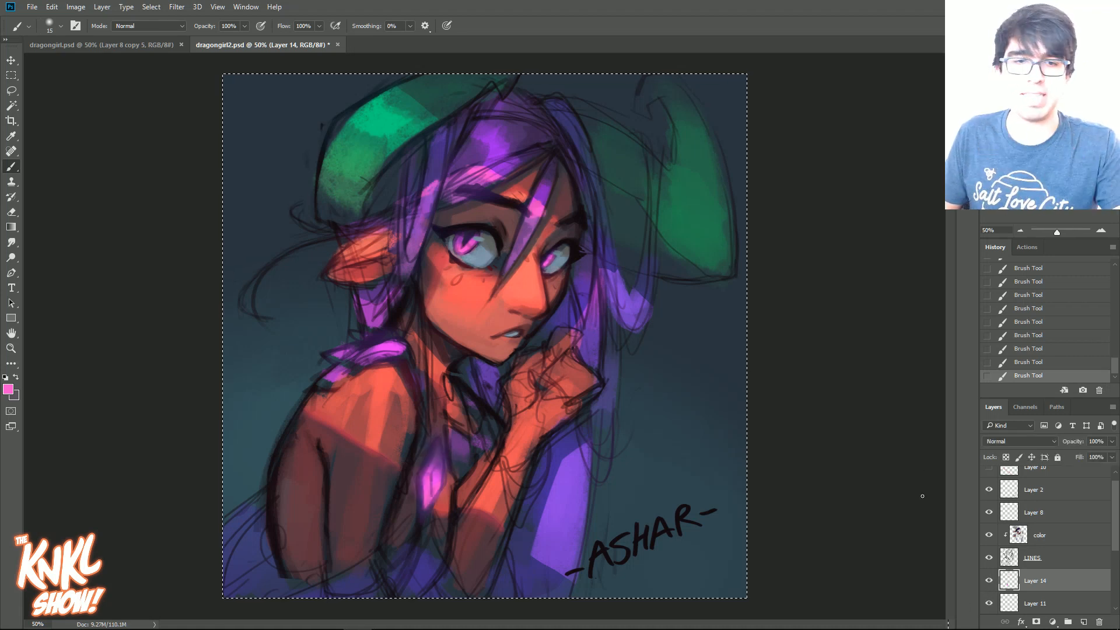
key(ctrl+plus)
key(bracketright)
key(bracketright)
click(7, 389)
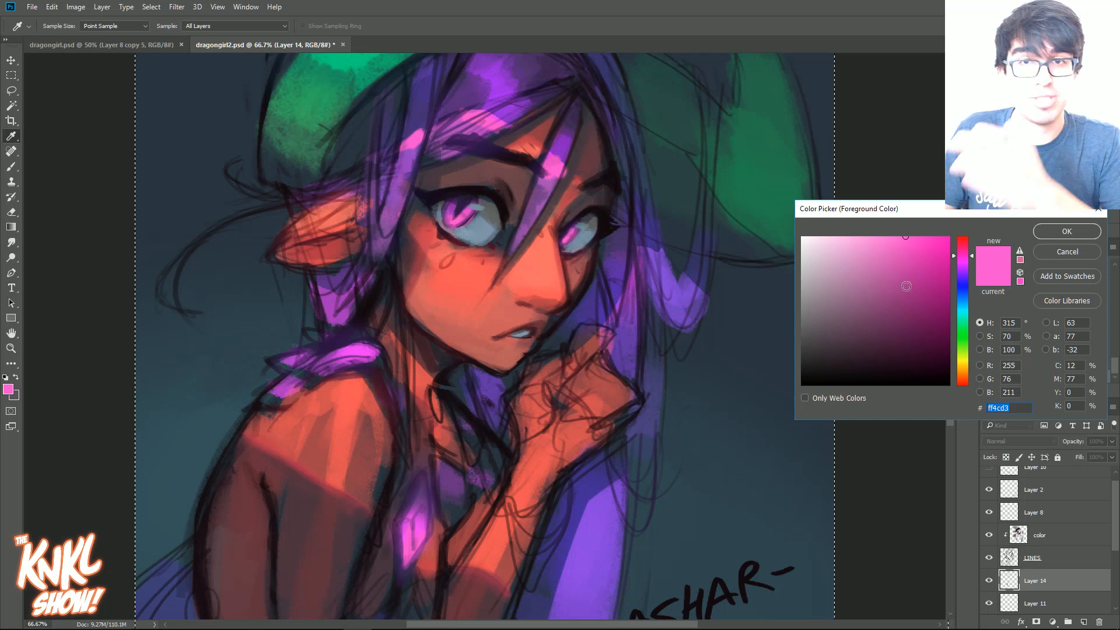
click(1066, 252)
key(b)
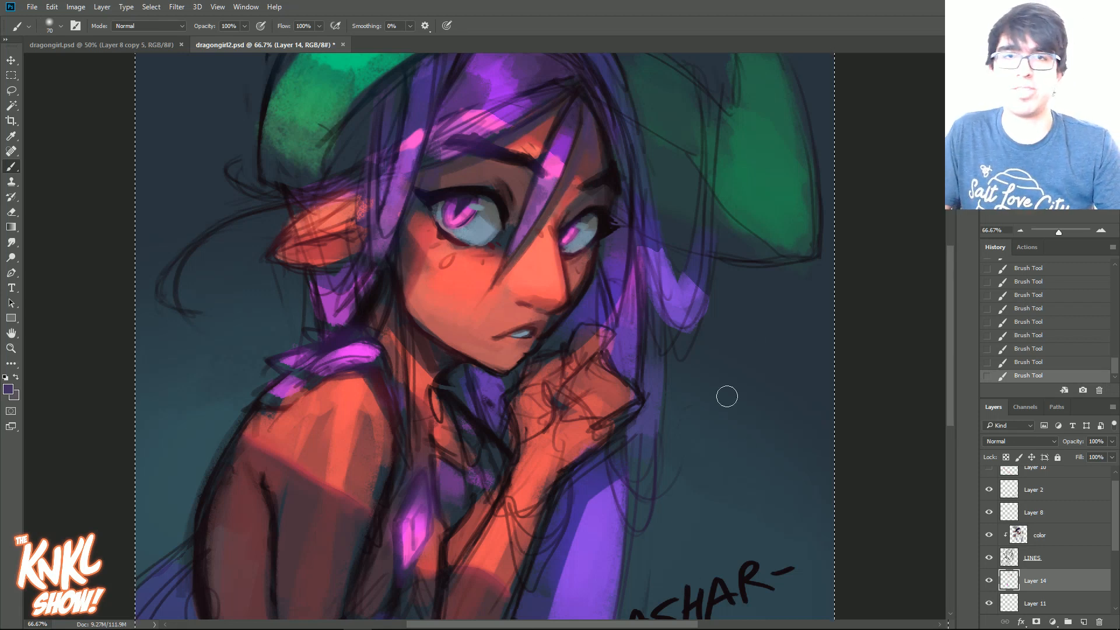
Step back through the latest brush strokes in the history and repaint the hair parting dark blue with a 40 px brush.
click(1077, 315)
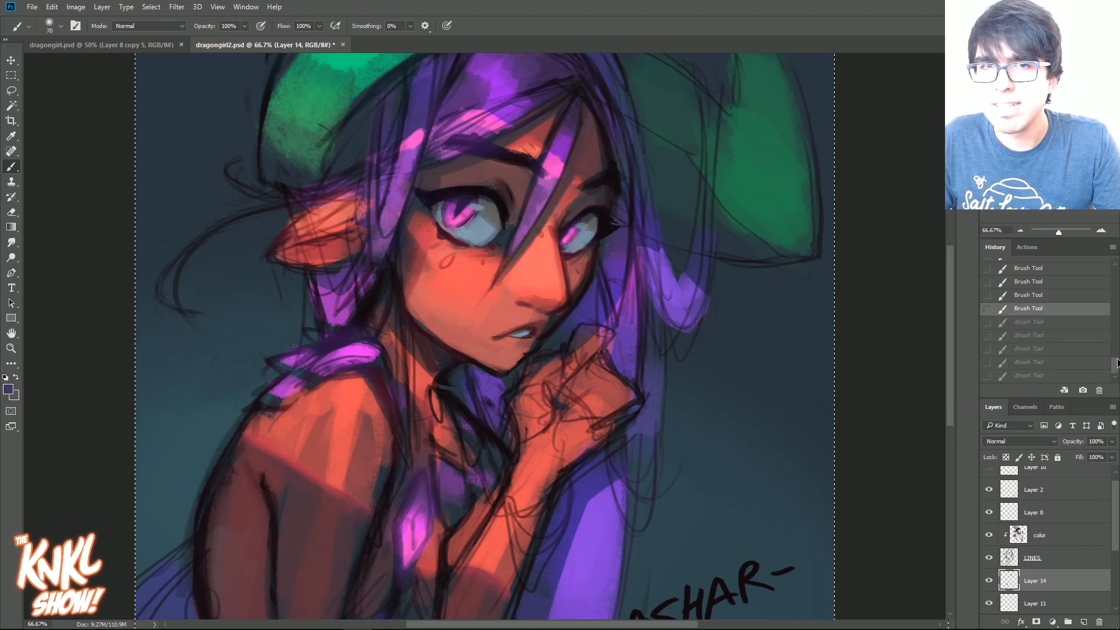
scroll(1051, 320, down, 2)
click(1057, 355)
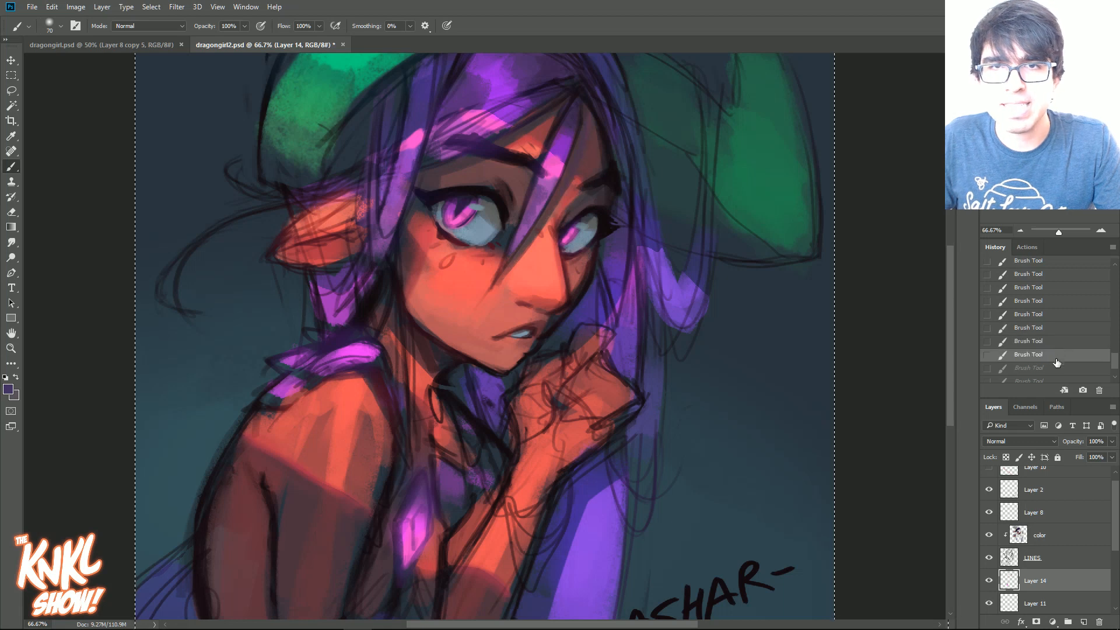
click(1032, 329)
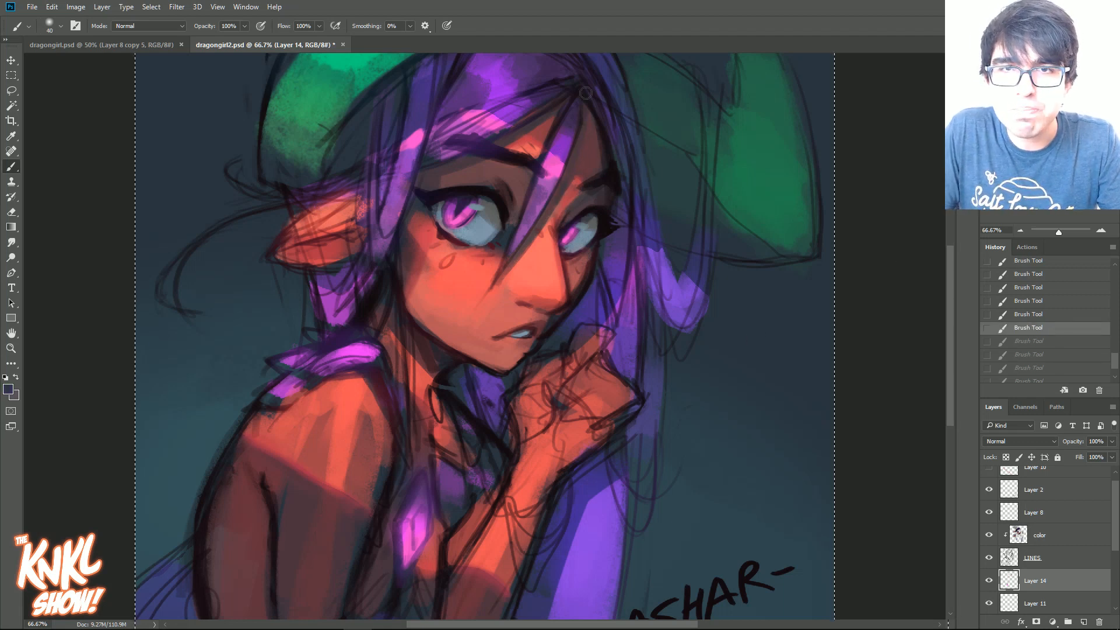
drag(586, 92, 585, 122)
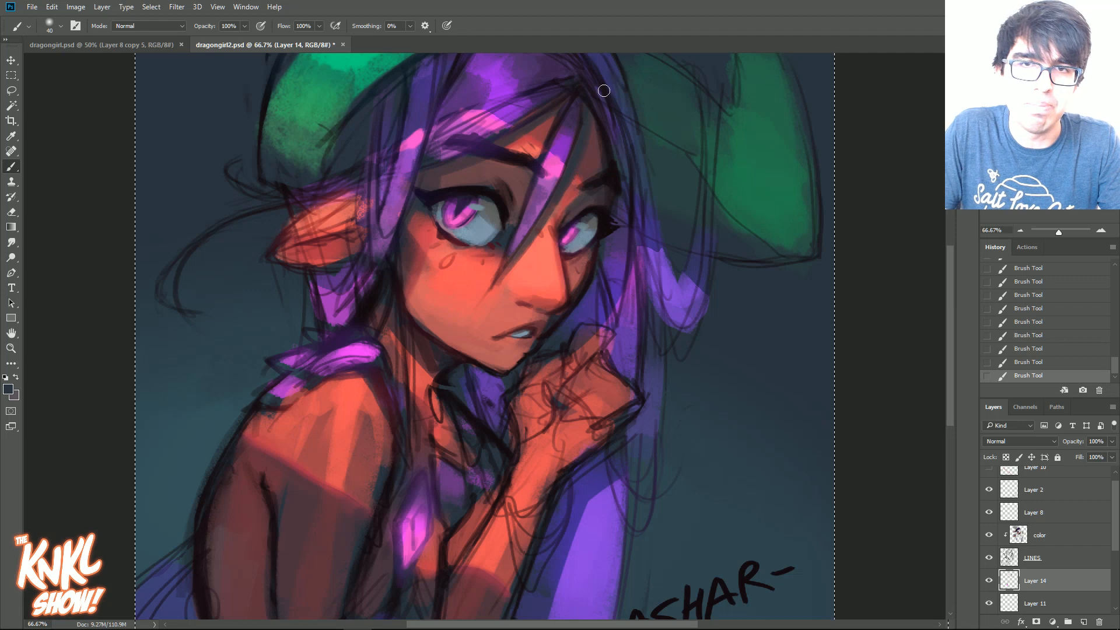
key(bracketright)
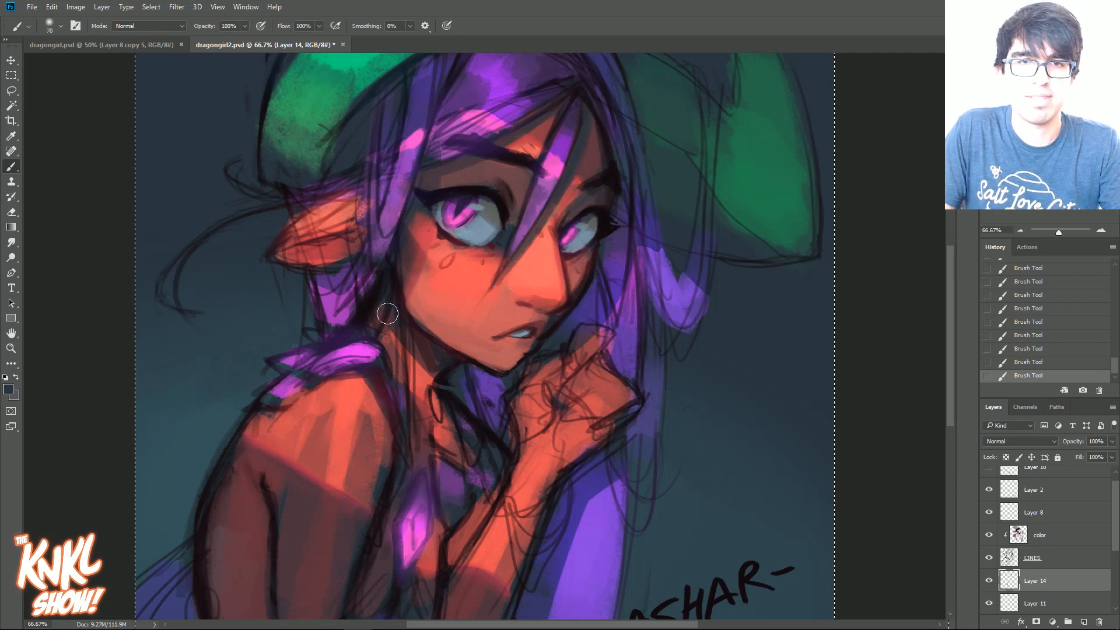
Sample pink from the shoulder ornament and brush it onto the hair strand beside the neck with a 45 px brush.
key(bracketleft)
key(bracketleft)
key(bracketleft)
alt+click(394, 355)
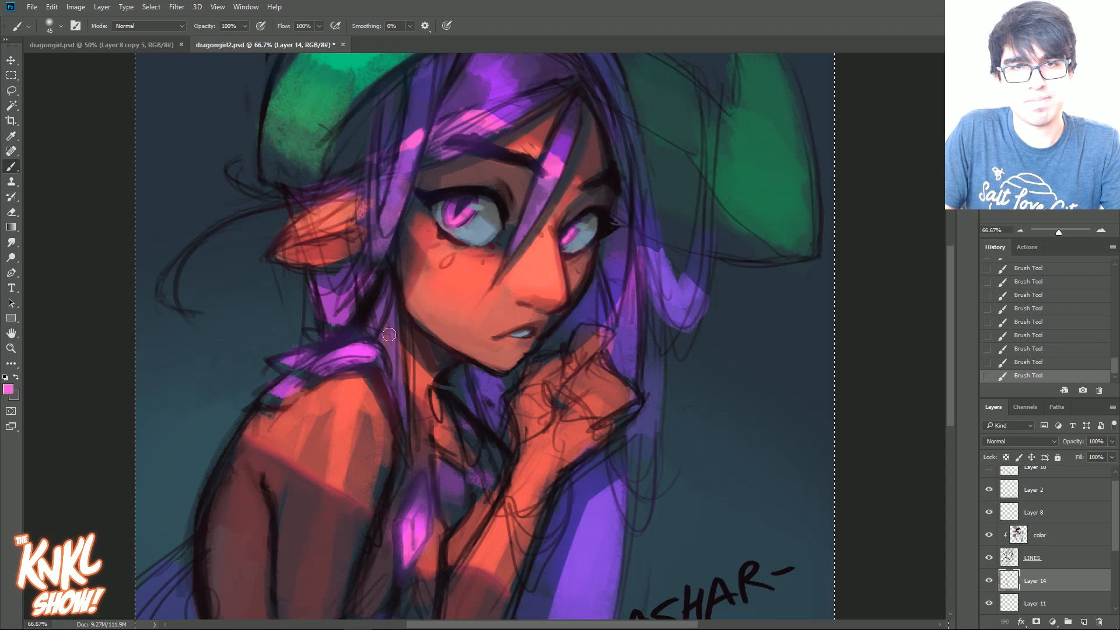
alt+click(377, 357)
Sample violet from the hair and brush it over the long lock behind the forearm with a 45 px brush.
alt+click(569, 319)
drag(608, 492, 629, 358)
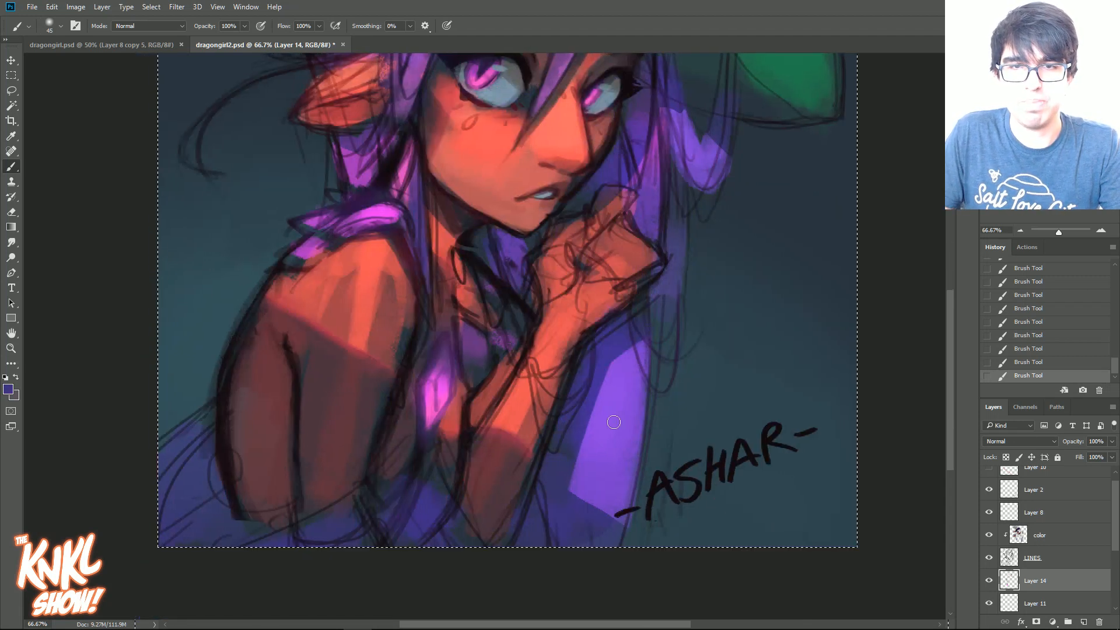
drag(603, 398, 587, 423)
drag(619, 175, 625, 257)
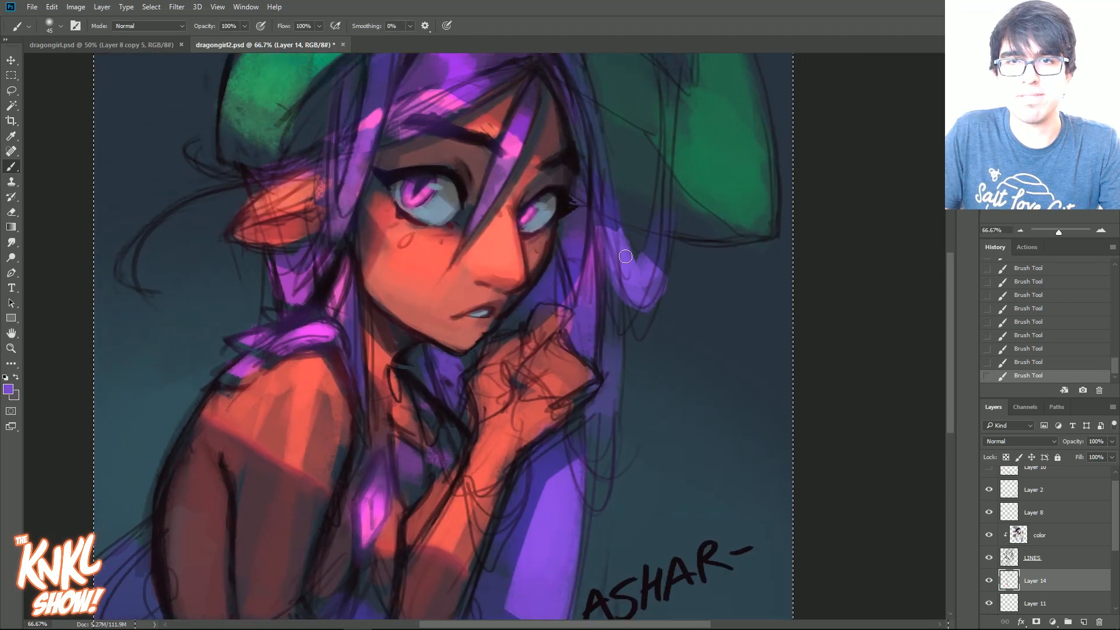
Clean up the far horn's edge with sampled green and background blue using a 30 to 40 px brush, and save the file.
drag(746, 134, 641, 259)
alt+click(690, 310)
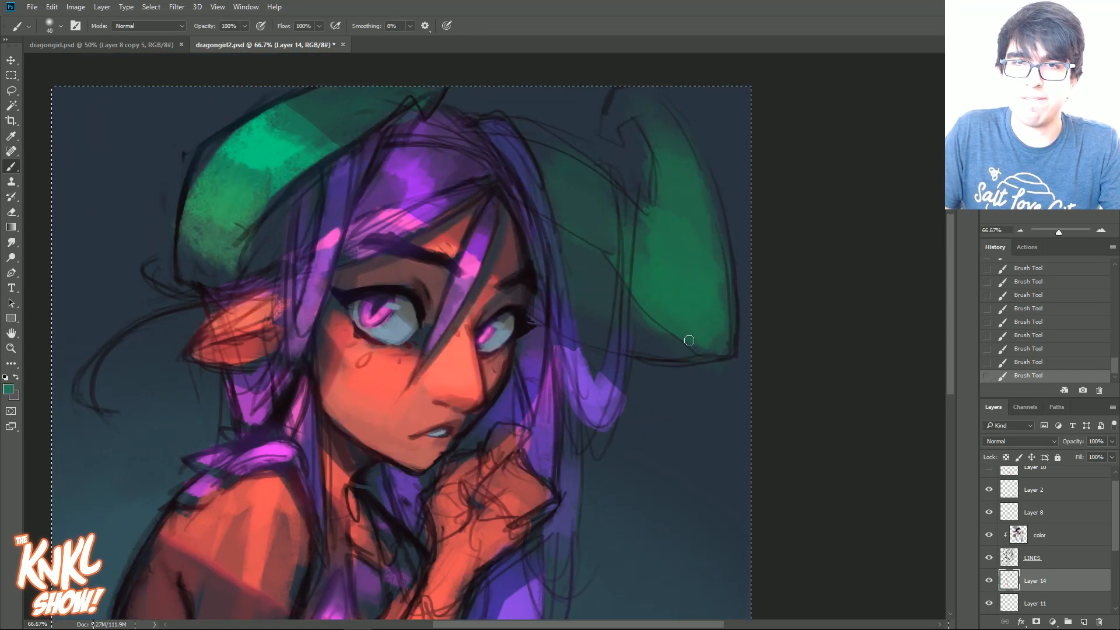
alt+click(626, 344)
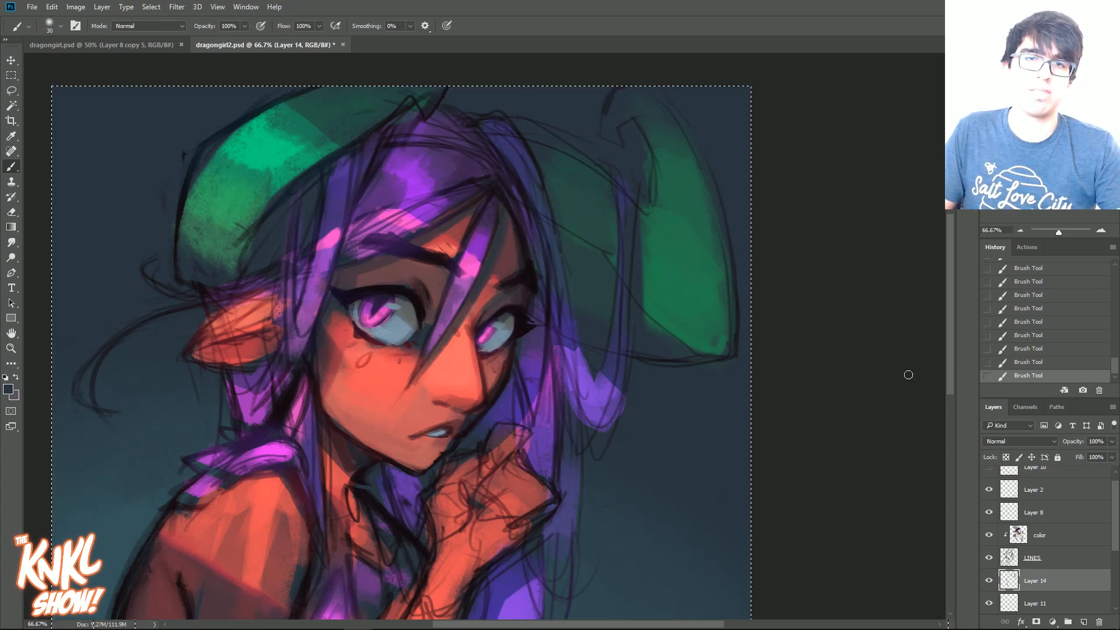
key(ctrl+minus)
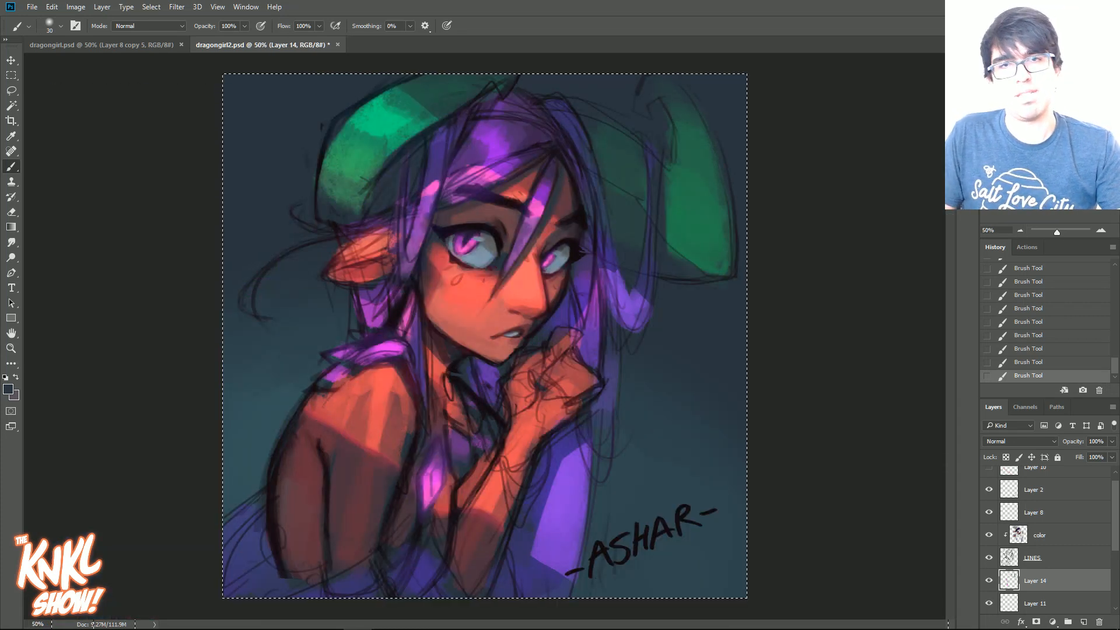
key(ctrl+s)
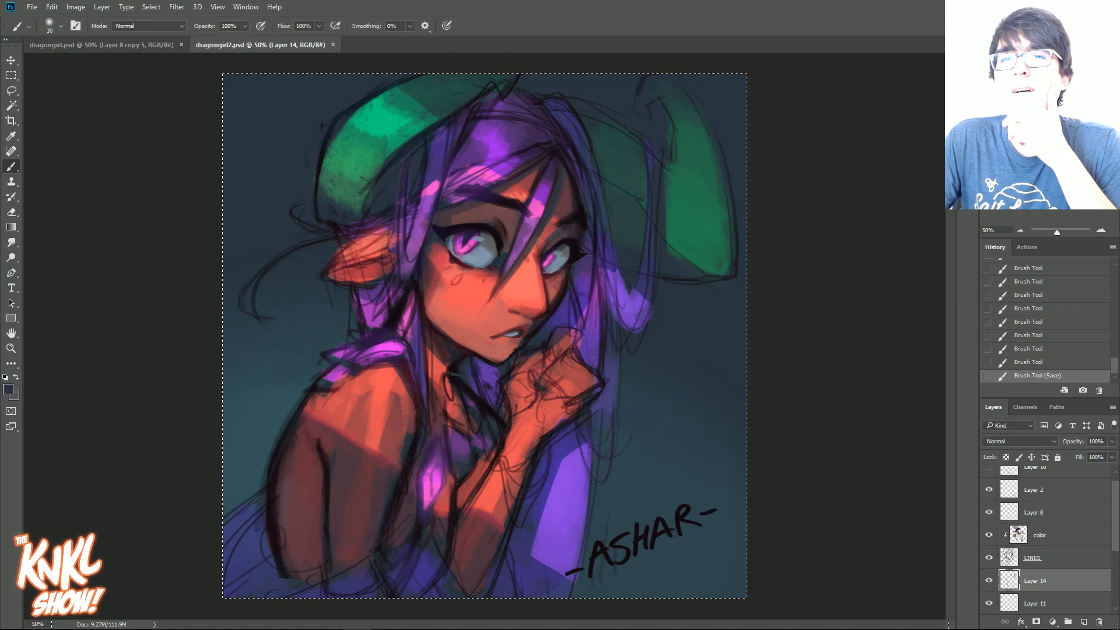
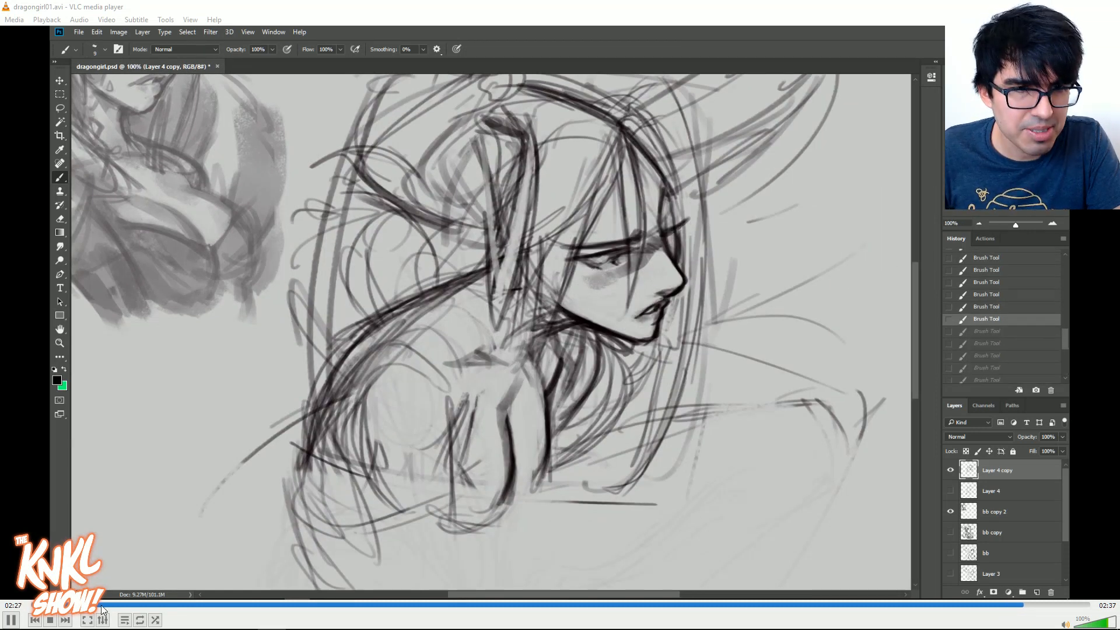
Switch to VLC media player and show the dragongirl01.avi recording full screen.
key(f)
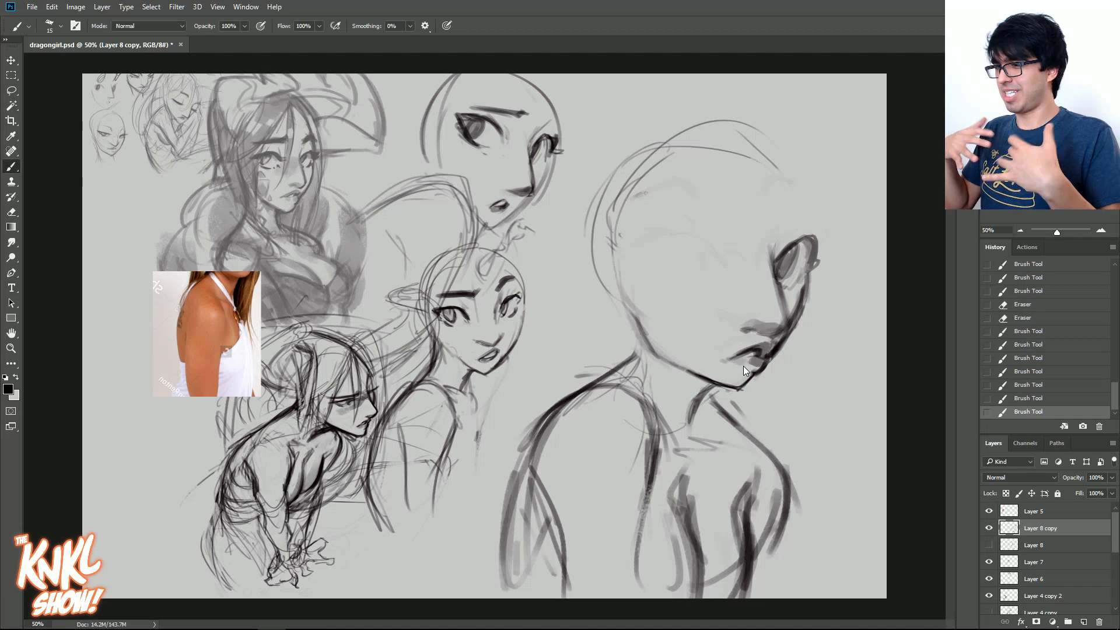
Flip the canvas horizontally and darken the large figure's head outline, eyebrow, jaw, neck and chest lines with a 25 to 30 px brush.
key(ctrl+shift+h)
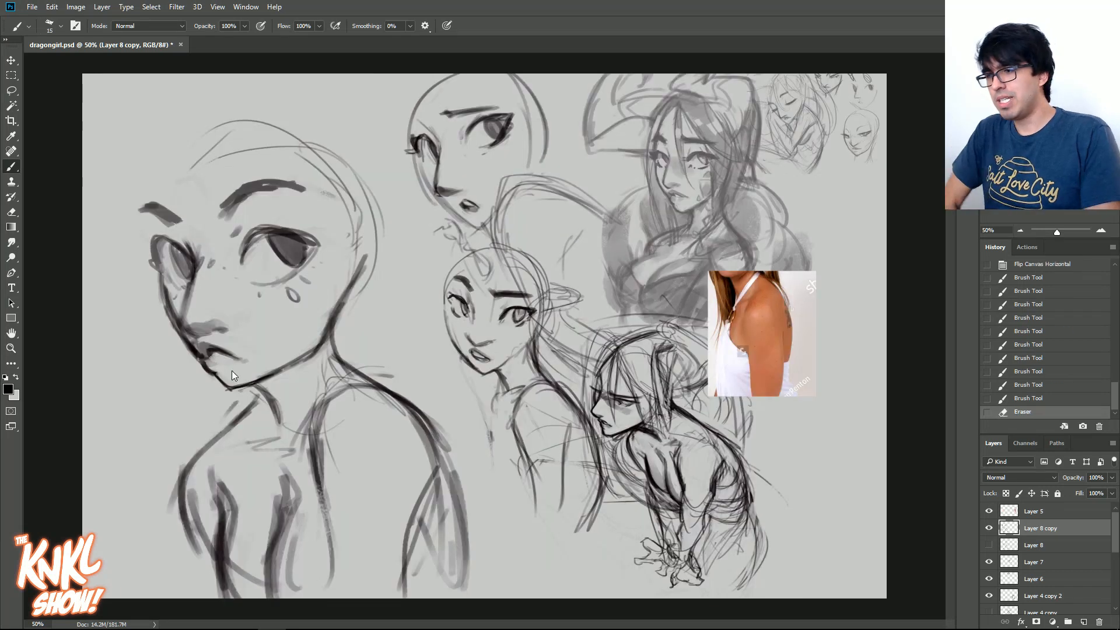
drag(152, 199, 239, 98)
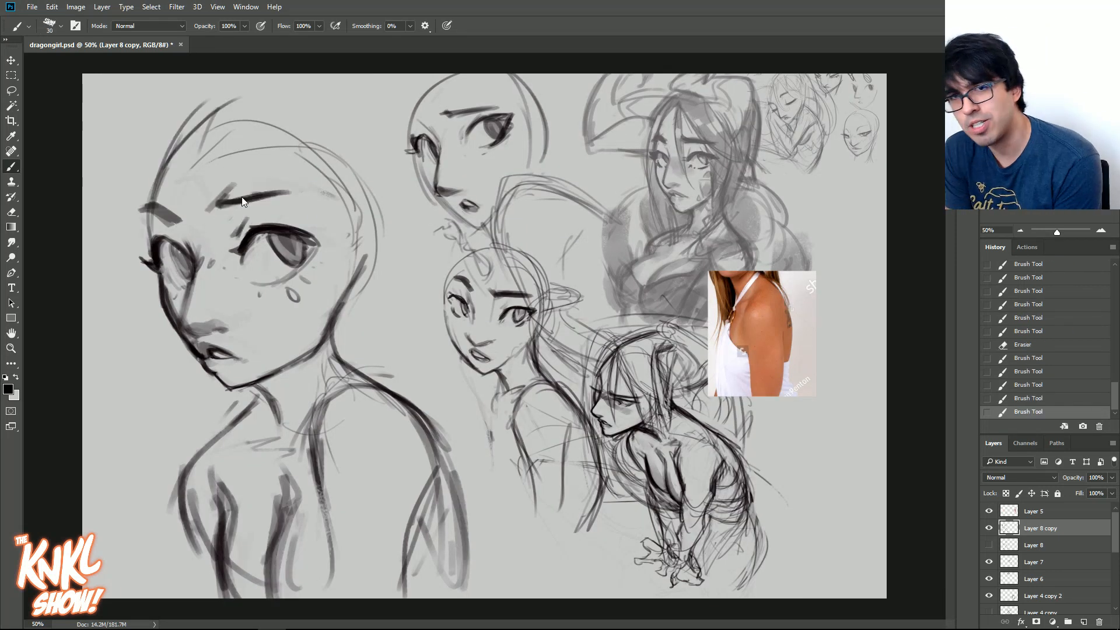
key(bracketleft)
drag(217, 207, 307, 188)
drag(266, 379, 302, 362)
key(bracketright)
drag(343, 309, 402, 390)
drag(285, 403, 204, 540)
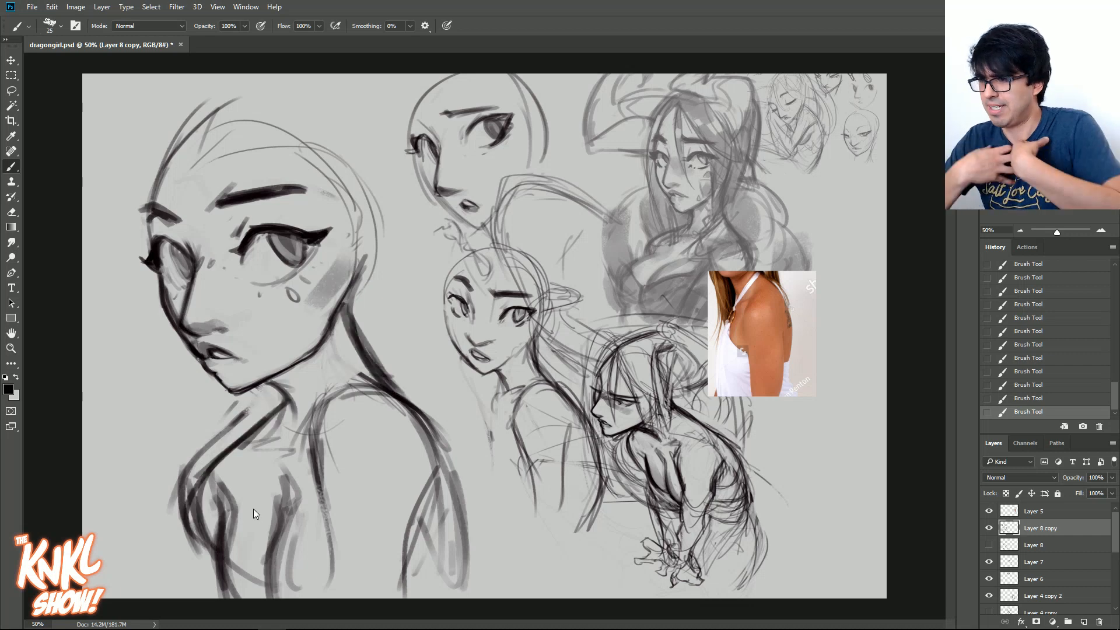
Redraw the chest and arm lines, erase stray marks below the neck, shade under the jaw and save the file.
drag(257, 472, 267, 544)
drag(317, 572, 309, 484)
key(e)
drag(274, 408, 304, 373)
key(b)
key(bracketright)
drag(327, 327, 340, 286)
key(ctrl+s)
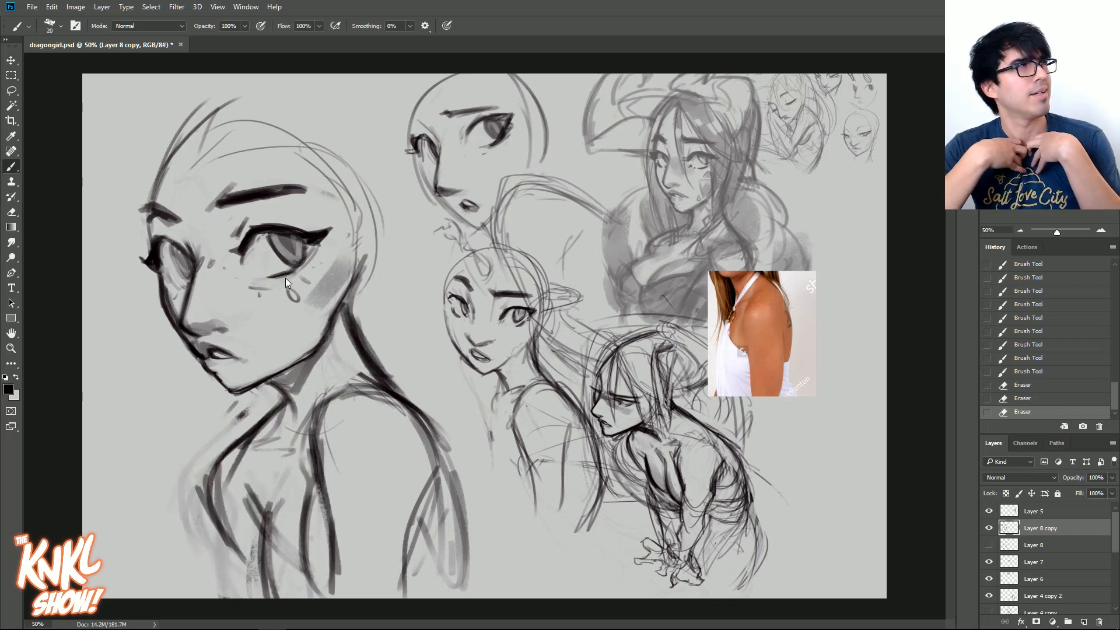
Flip the canvas back, shade between the brows and sketch the peaked hairline, side hair and pointed ear.
key(h)
key(bracketright)
drag(700, 290, 721, 289)
drag(779, 245, 765, 285)
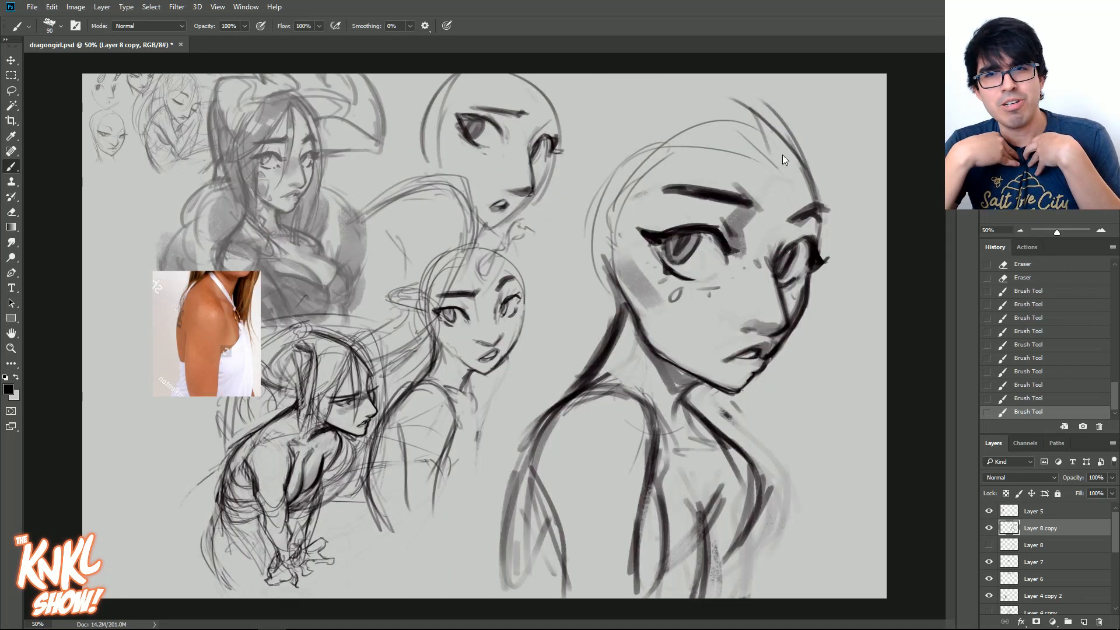
drag(730, 137, 736, 93)
drag(738, 94, 805, 175)
drag(525, 280, 607, 239)
drag(631, 304, 628, 245)
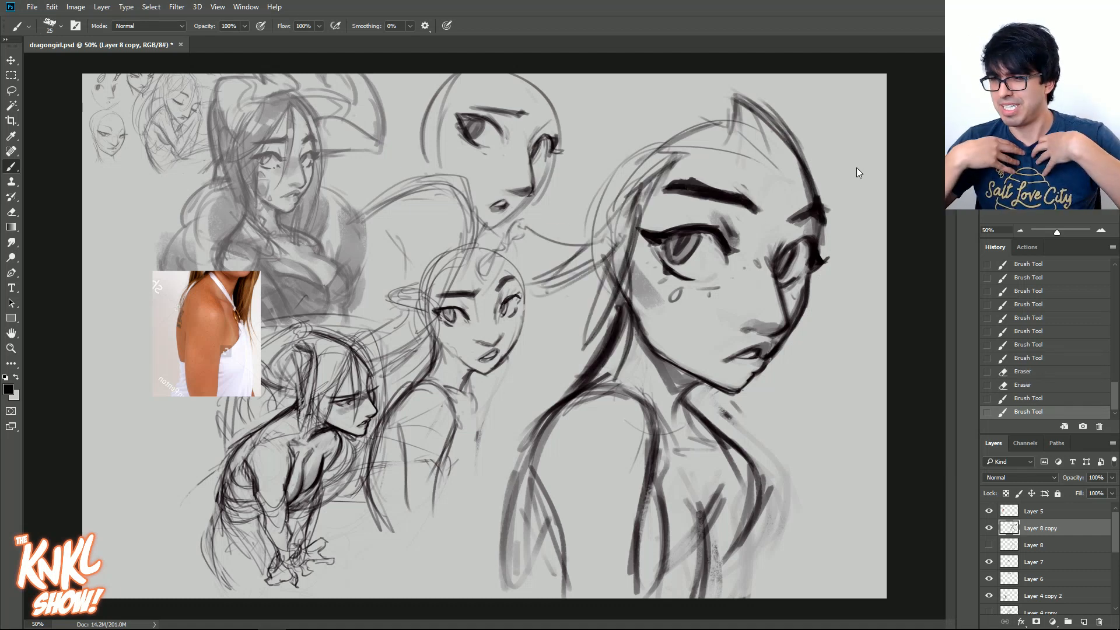
Thicken the large figure's back, shoulder, upper arm and chest contours with a larger brush.
key(bracketright)
drag(607, 332, 504, 478)
drag(648, 443, 595, 595)
drag(759, 403, 694, 500)
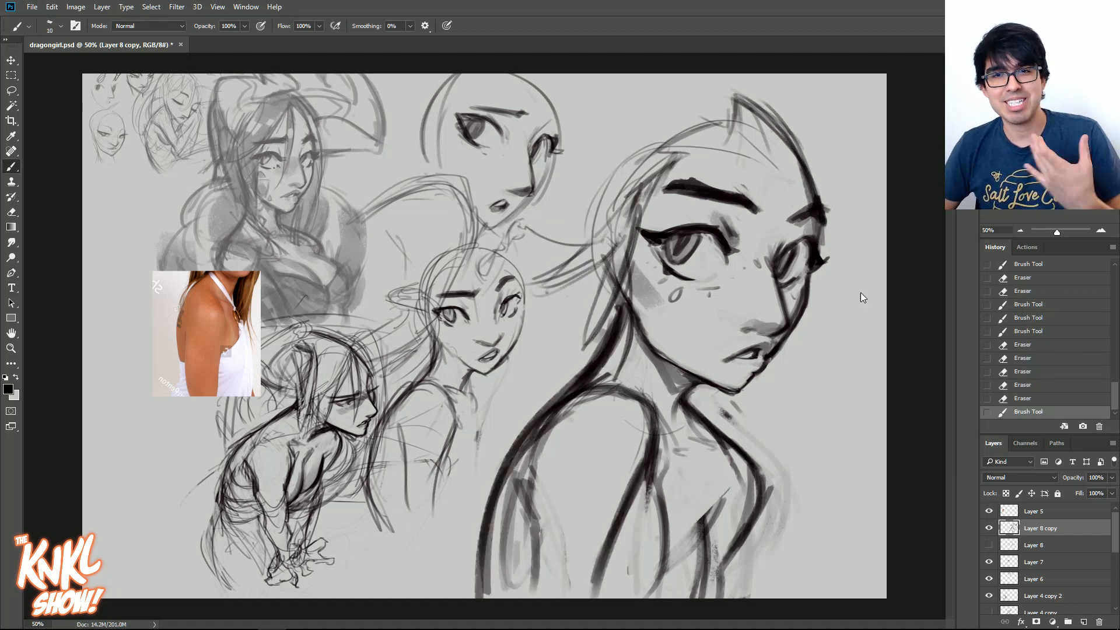
Touch up the marks around both eyes and rough in the chest opening and raised hand beside the chin.
key(bracketright)
click(719, 278)
key(h)
key(h)
drag(826, 248, 820, 271)
key(bracketright)
mouse_move(721, 496)
mouse_down()
mouse_move(695, 569)
mouse_move(694, 522)
mouse_up()
drag(758, 496, 741, 513)
drag(753, 473, 770, 514)
drag(814, 478, 809, 443)
drag(782, 361, 800, 414)
Move the large figure and the smaller character sketches toward the canvas's left side.
drag(685, 350, 613, 350)
drag(292, 292, 216, 292)
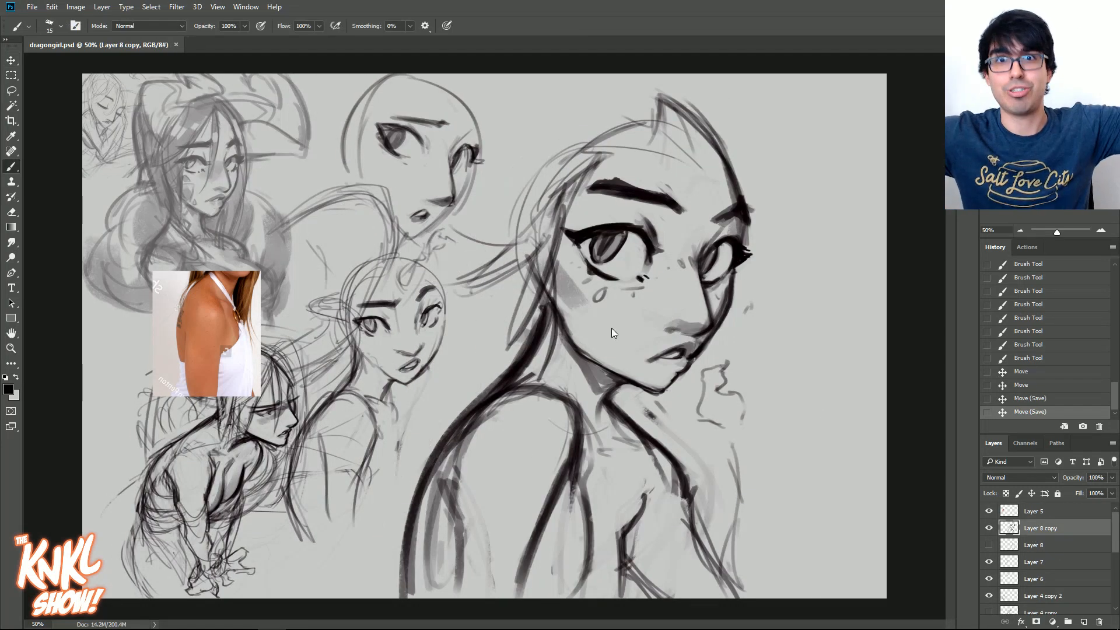
Toggle the visibility of Layer 8 and Layer 8 copy to compare the two versions of the figure.
click(986, 547)
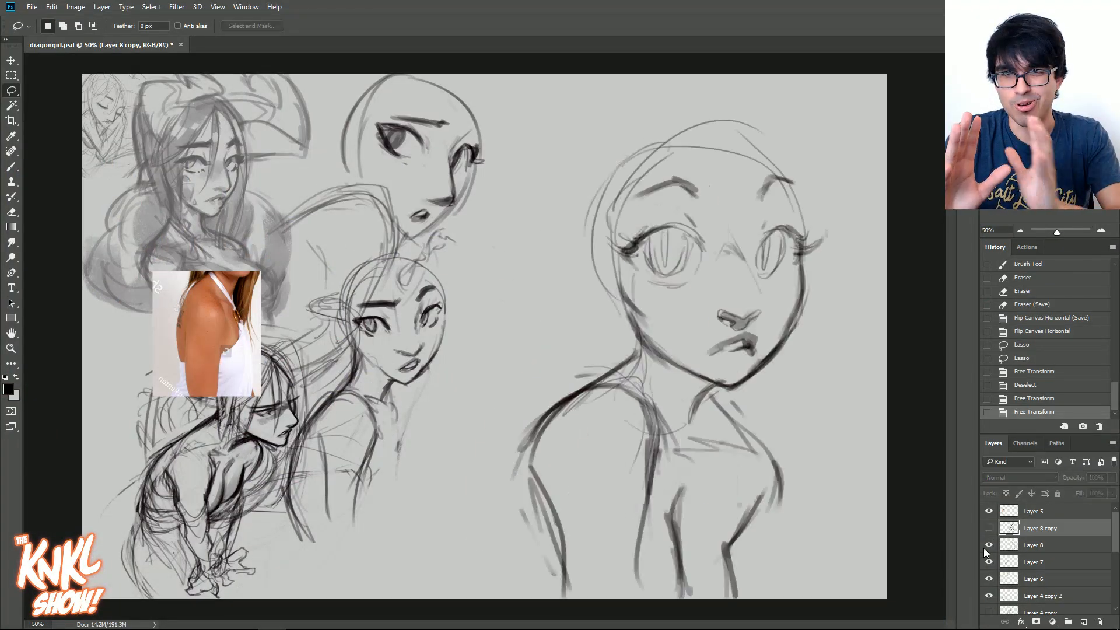
click(987, 537)
click(989, 529)
click(990, 528)
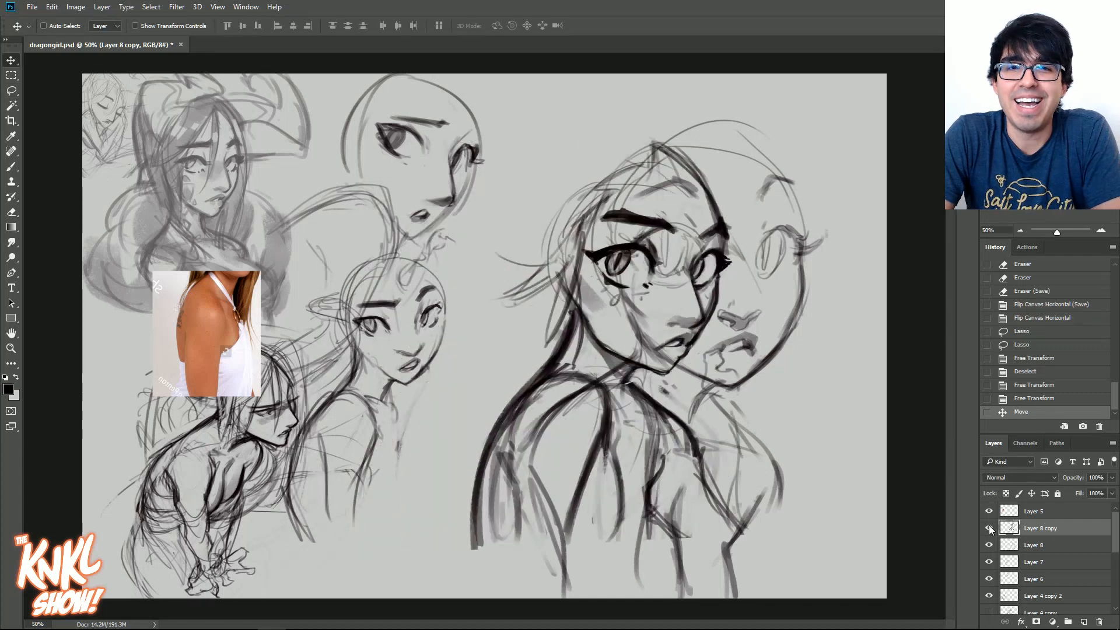
click(989, 561)
Try the earlier body on Layer 8 copy 3 scaled to 86.86% by 86.37% under the head, and duplicate that layer.
key(ctrl+t)
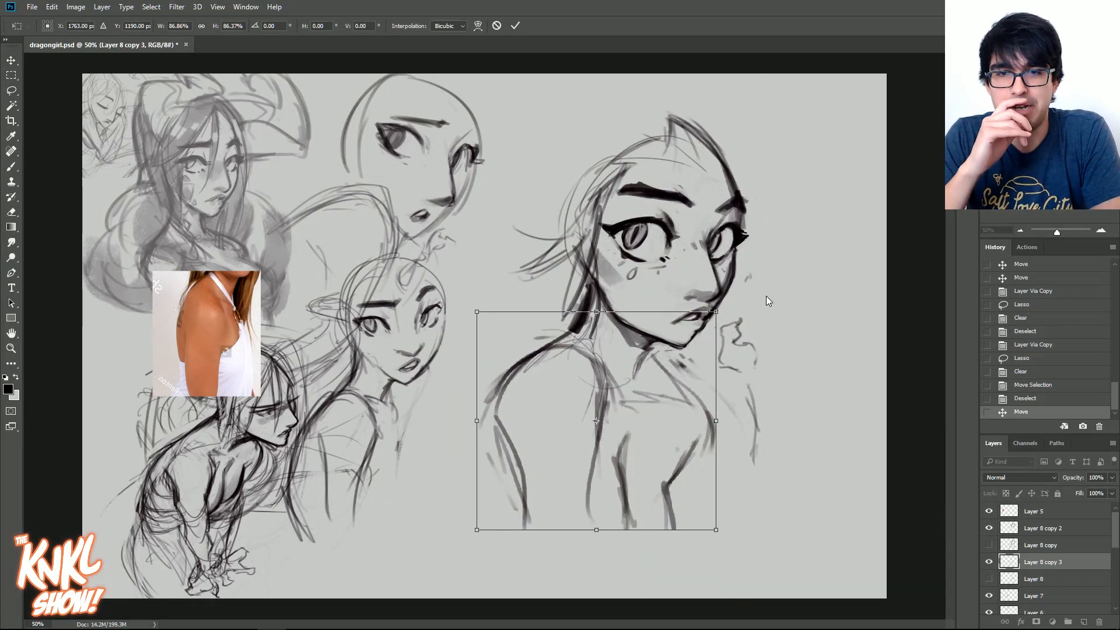
key(v)
key(Return)
key(ctrl+j)
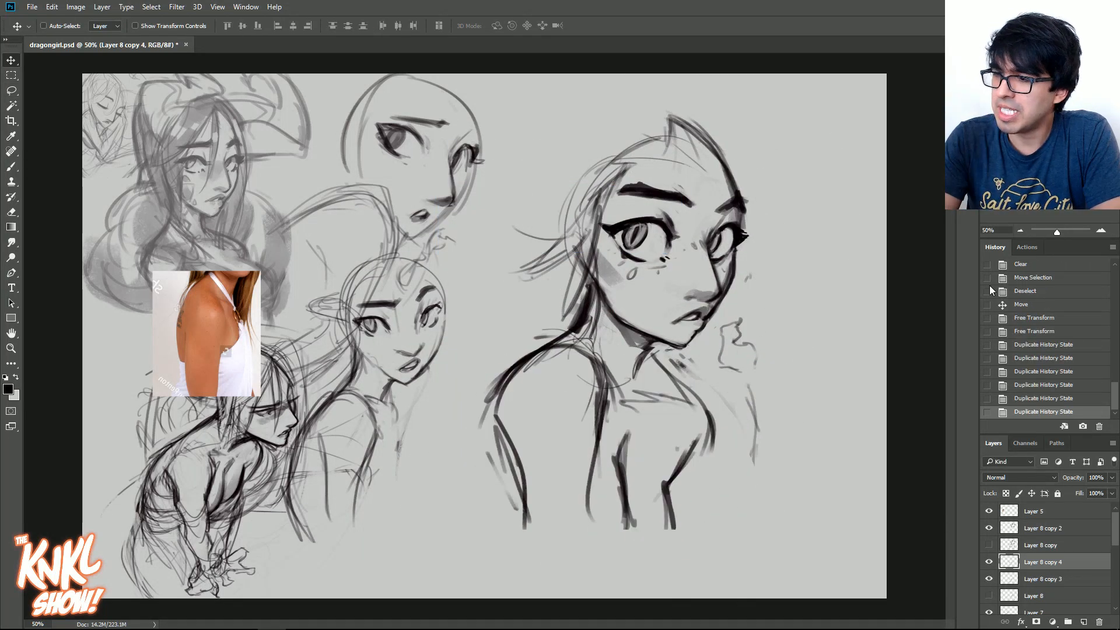
Sketch the large curved horns and bangs around the figure's head with a 10 px brush.
key(b)
drag(863, 271, 678, 121)
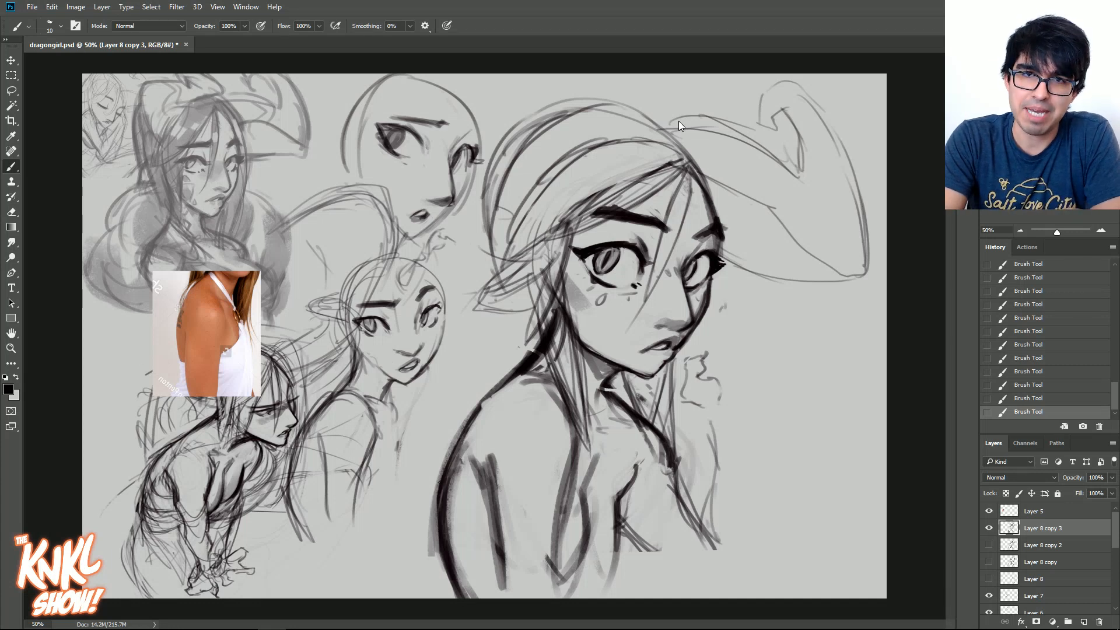
mouse_move(678, 121)
mouse_down()
mouse_move(737, 188)
mouse_move(554, 175)
mouse_up()
Duplicate the figure's layer and adjust the copy's size and placement with Free Transform.
key(ctrl+j)
key(ctrl+t)
key(Return)
Erase the rough lines beside the chest and redraw the raised forearm and hand, flipping the canvas to check.
key(e)
mouse_move(642, 409)
mouse_down()
mouse_move(758, 576)
mouse_move(677, 471)
mouse_move(727, 395)
mouse_up()
key(b)
key(h)
mouse_move(222, 350)
mouse_down()
mouse_move(234, 333)
mouse_move(228, 341)
mouse_move(302, 483)
mouse_move(281, 405)
mouse_move(250, 363)
mouse_move(197, 374)
mouse_up()
key(e)
key(h)
mouse_move(584, 508)
mouse_down()
mouse_move(632, 545)
mouse_move(417, 558)
mouse_move(640, 460)
mouse_up()
key(e)
key(b)
drag(732, 364, 718, 422)
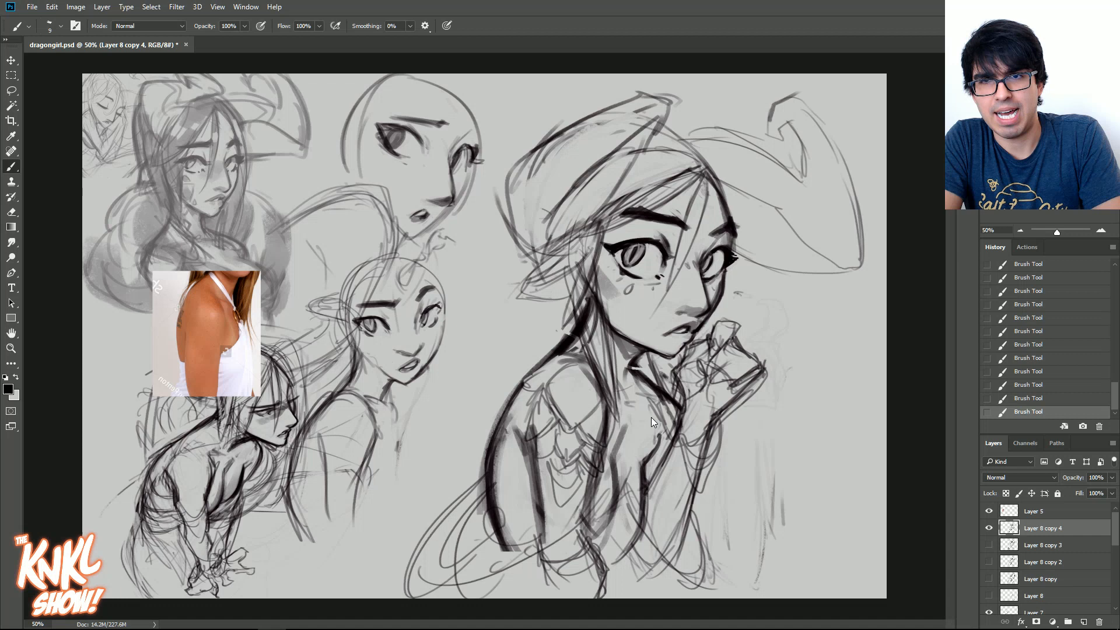
Refine the shoulder scales and collar, and draw long hair strands falling from the head past the far horn.
drag(607, 437, 549, 391)
drag(659, 374, 636, 414)
drag(729, 169, 758, 298)
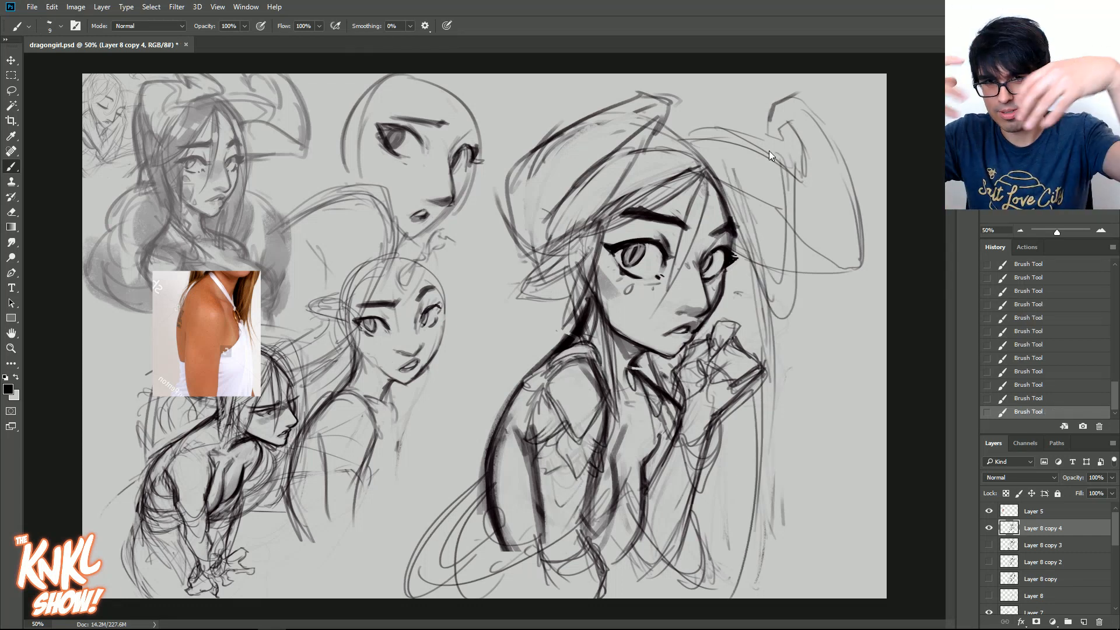
drag(729, 140, 773, 311)
Darken the pointed ear and the near horn's outline, and save the file.
drag(560, 303, 530, 265)
drag(525, 175, 652, 89)
key(ctrl+s)
key(ctrl+plus)
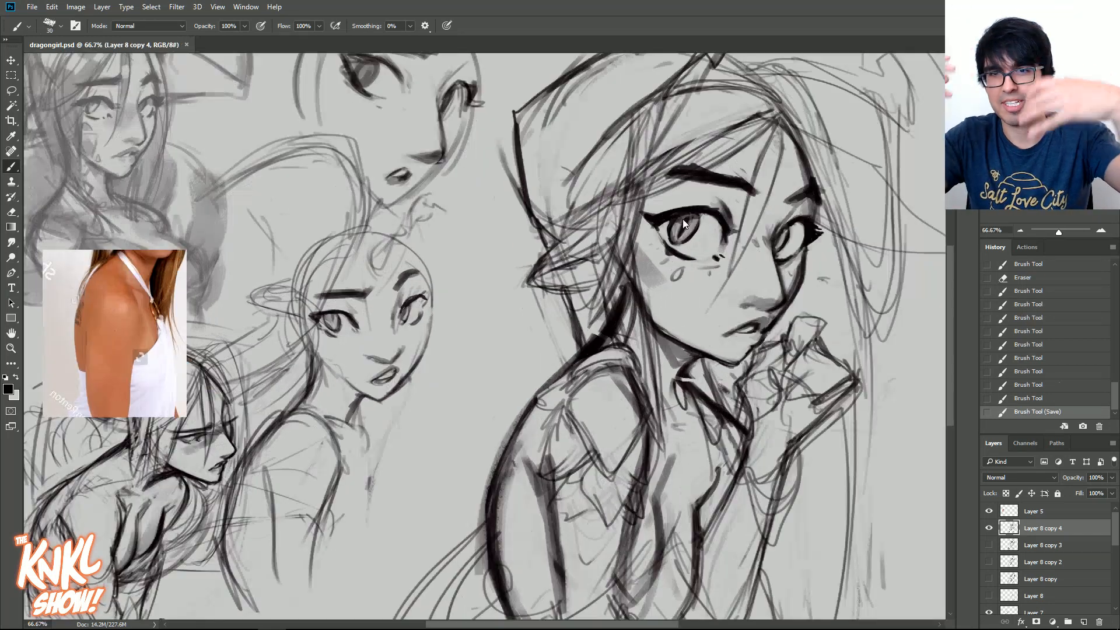
key(ctrl+minus)
Flip the canvas horizontally, sketch a gem pendant on the chest and darken the long hair strands beside the face.
key(h)
drag(351, 420, 346, 471)
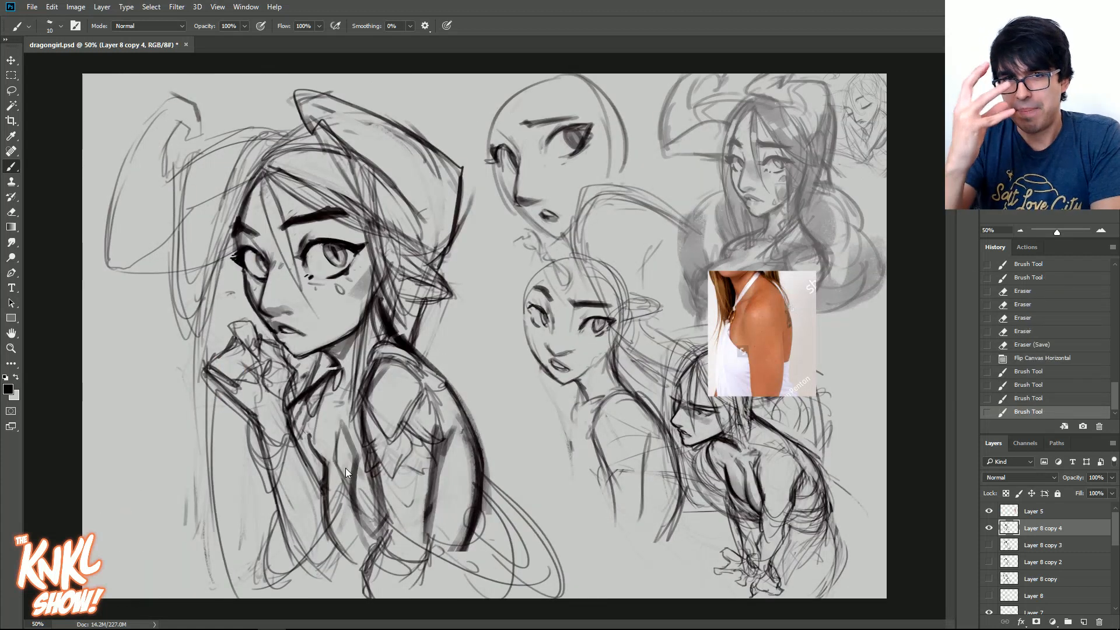
mouse_move(292, 126)
mouse_down()
mouse_move(236, 196)
mouse_move(210, 330)
mouse_up()
drag(225, 254, 199, 395)
Draw a strand below the ear and a long curling one behind it, save the file and flip the canvas back.
drag(429, 297, 425, 363)
drag(379, 239, 508, 301)
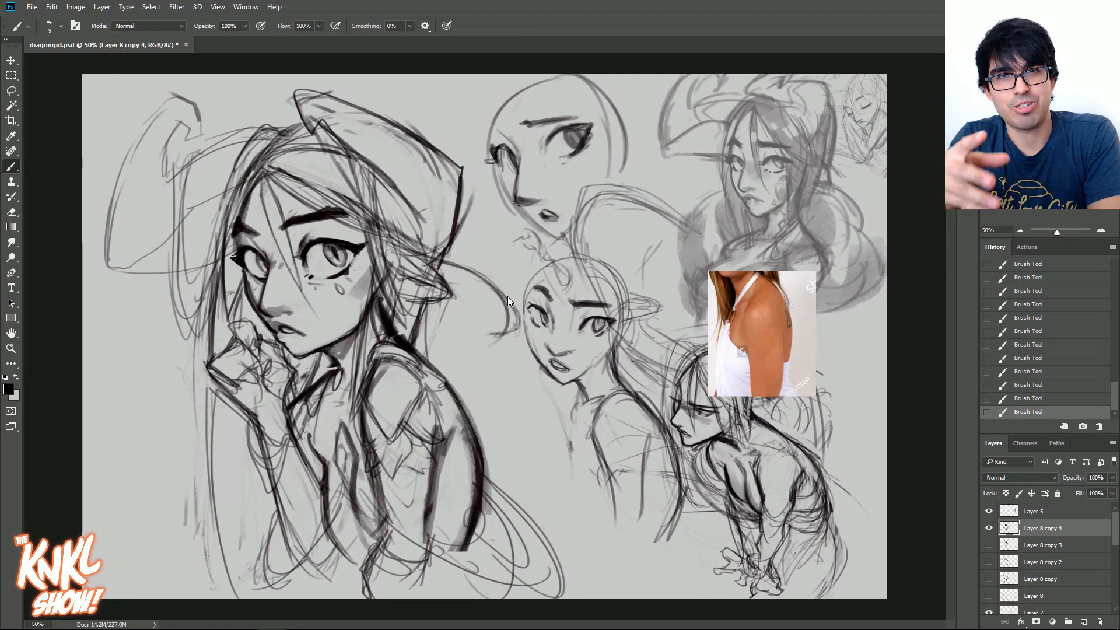
key(ctrl+s)
key(h)
key(ctrl+plus)
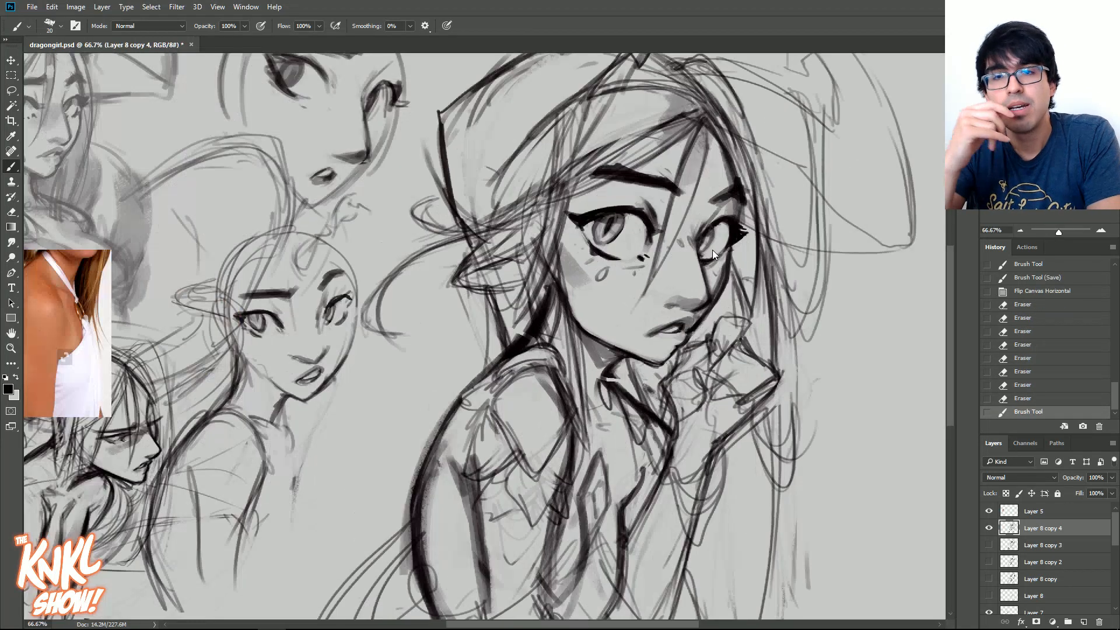
Save the file, draw finer line strokes over the chest, forearm and raised hand, and save the drawing again.
key(ctrl+s)
key(ctrl+minus)
key(bracketleft)
drag(597, 508, 523, 362)
drag(619, 374, 635, 451)
drag(642, 350, 682, 296)
key(ctrl+s)
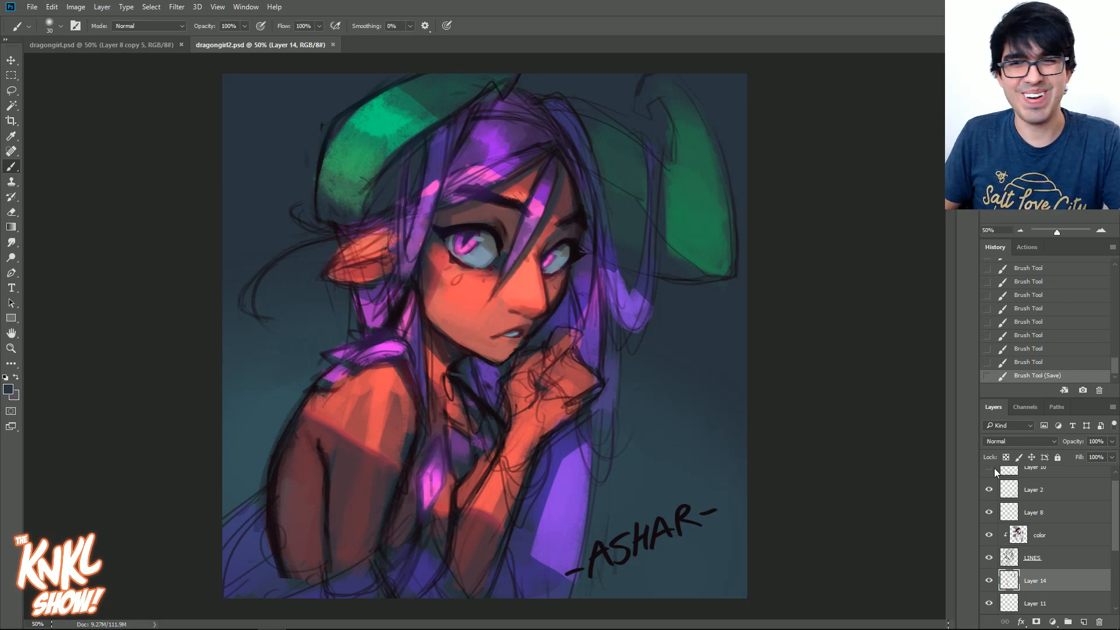
Select the whole canvas of dragongirl2.psd, check Layer 14 by hiding and showing it, and add a new layer above it.
key(ctrl+a)
click(989, 582)
click(989, 582)
key(ctrl+shift+n)
key(Return)
Sample the near horn's green, set the foreground to a brighter, slightly yellower green, and choose a textured brush for painting.
alt+click(395, 115)
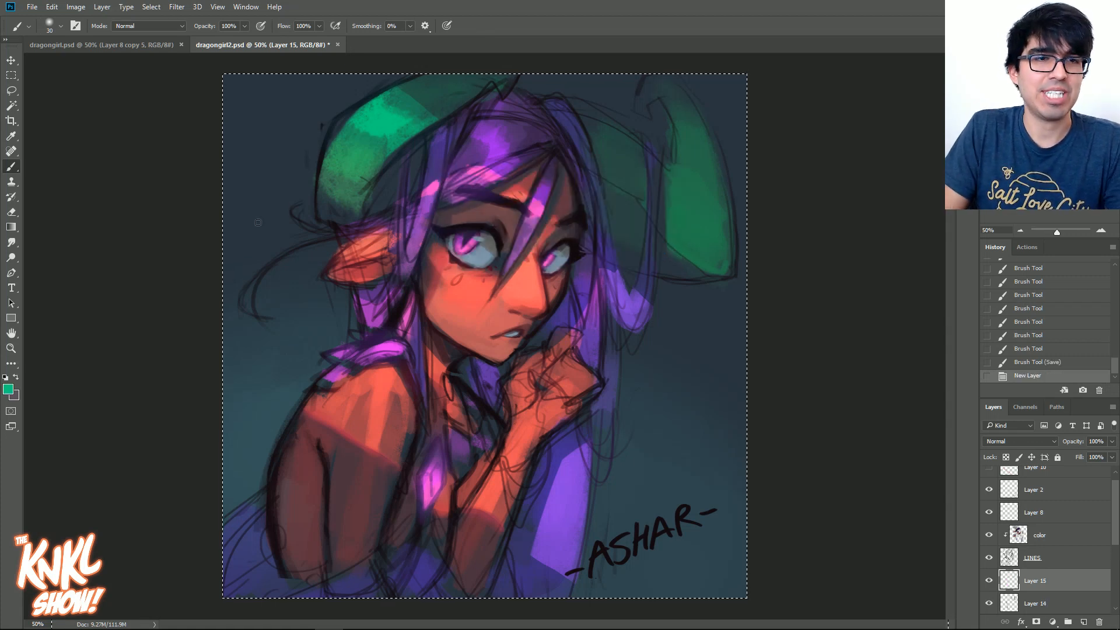
click(8, 389)
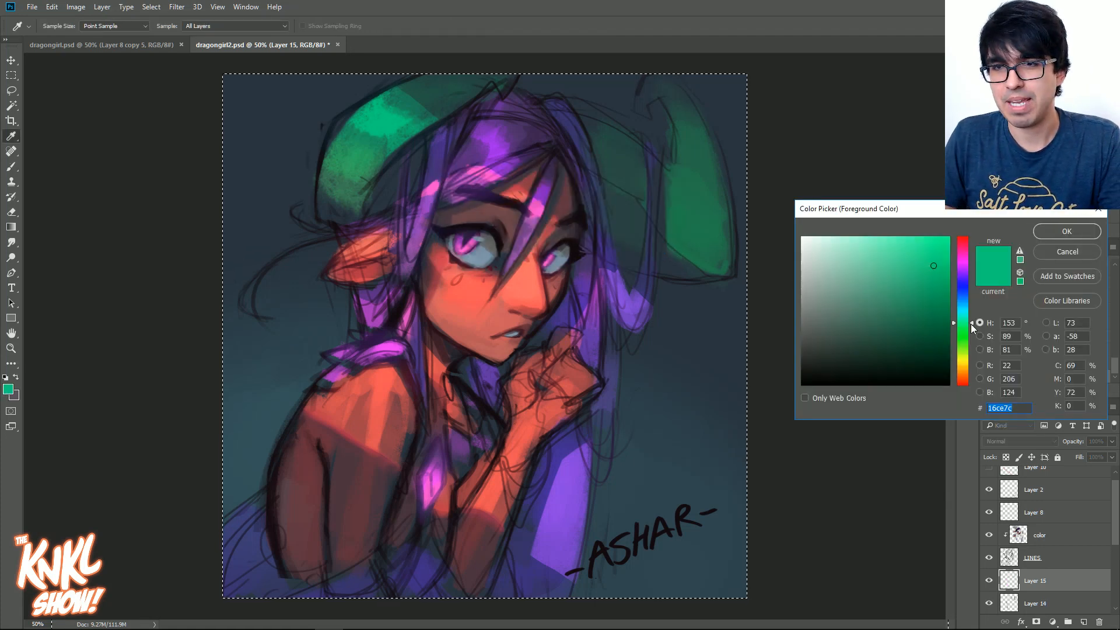
drag(971, 324, 971, 326)
click(920, 247)
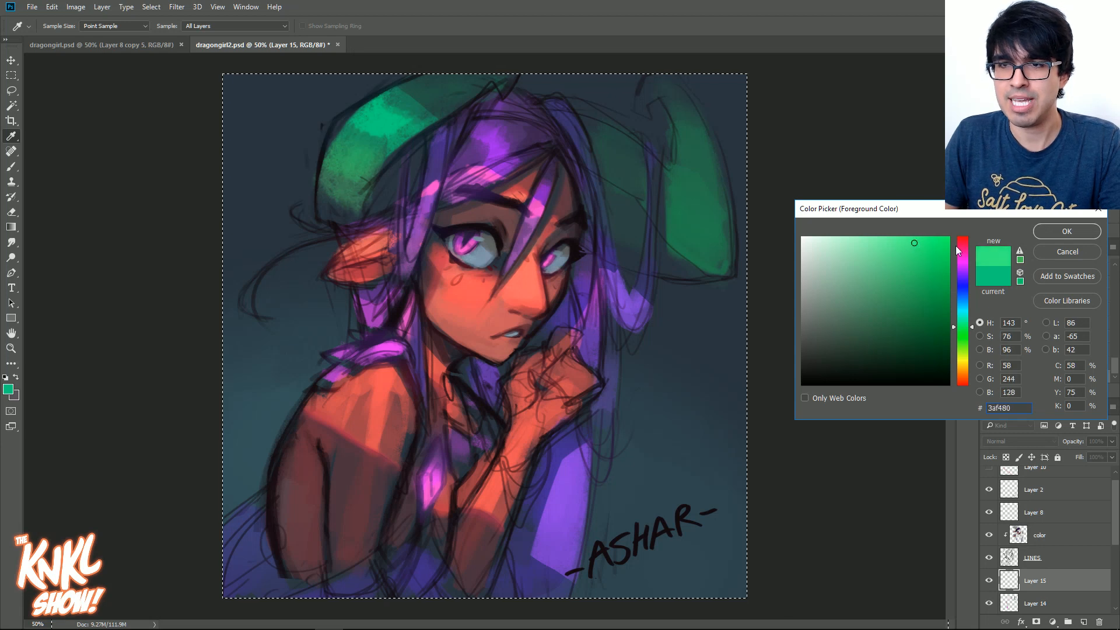
click(1035, 232)
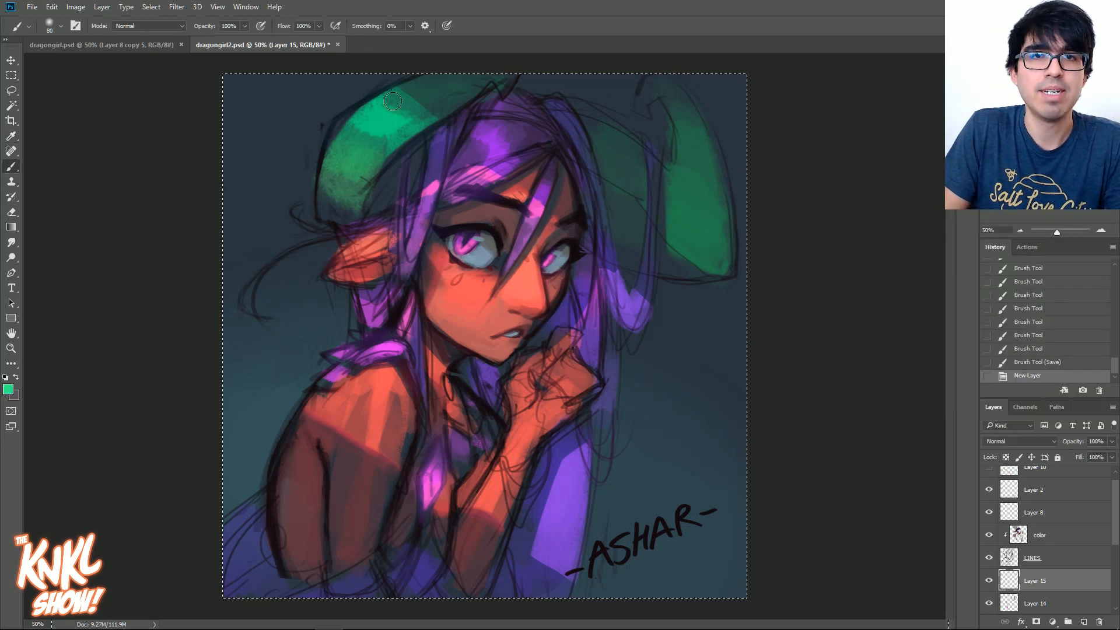
right_click(393, 101)
click(413, 269)
click(589, 205)
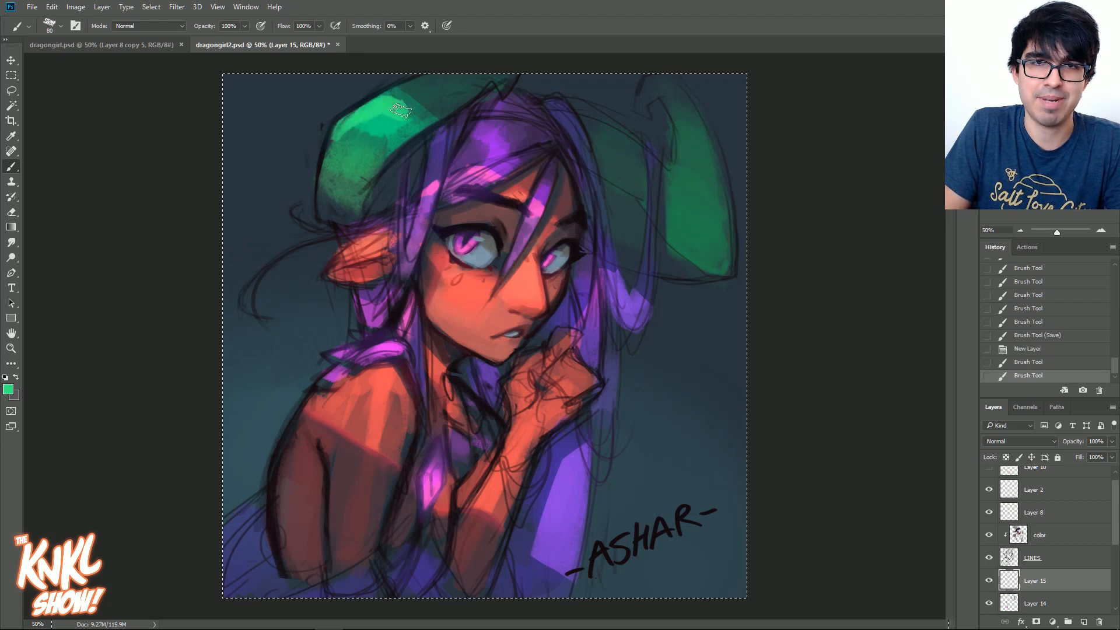
Paint a solid bright green highlight plane across the upper bend of the near horn.
key(bracketright)
key(bracketright)
drag(368, 119, 415, 142)
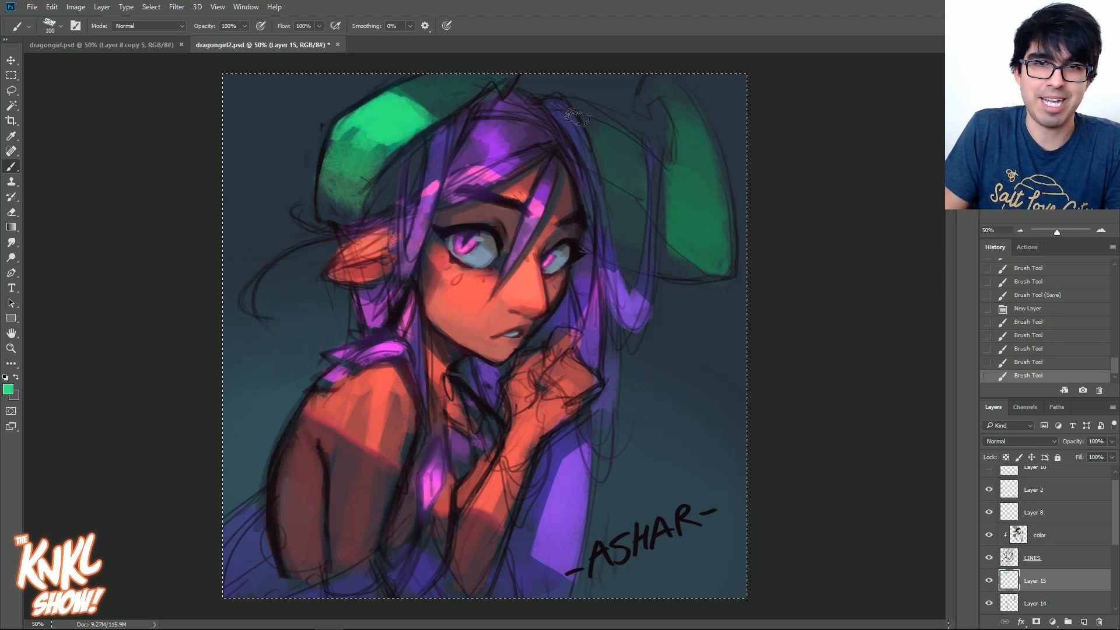
key(bracketleft)
mouse_move(383, 153)
mouse_down()
mouse_move(358, 150)
mouse_move(375, 153)
mouse_move(371, 142)
mouse_move(398, 155)
mouse_move(421, 112)
mouse_up()
key(bracketleft)
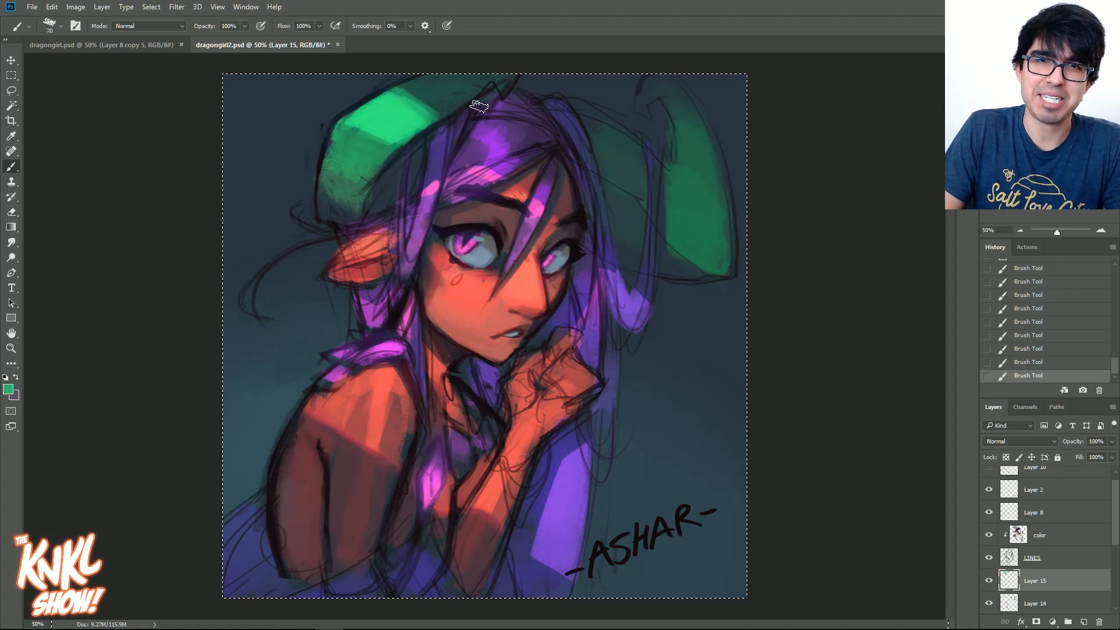
Sample the far horn's green, and paint dark green shading over its upper curve and the section behind the hair.
alt+click(678, 236)
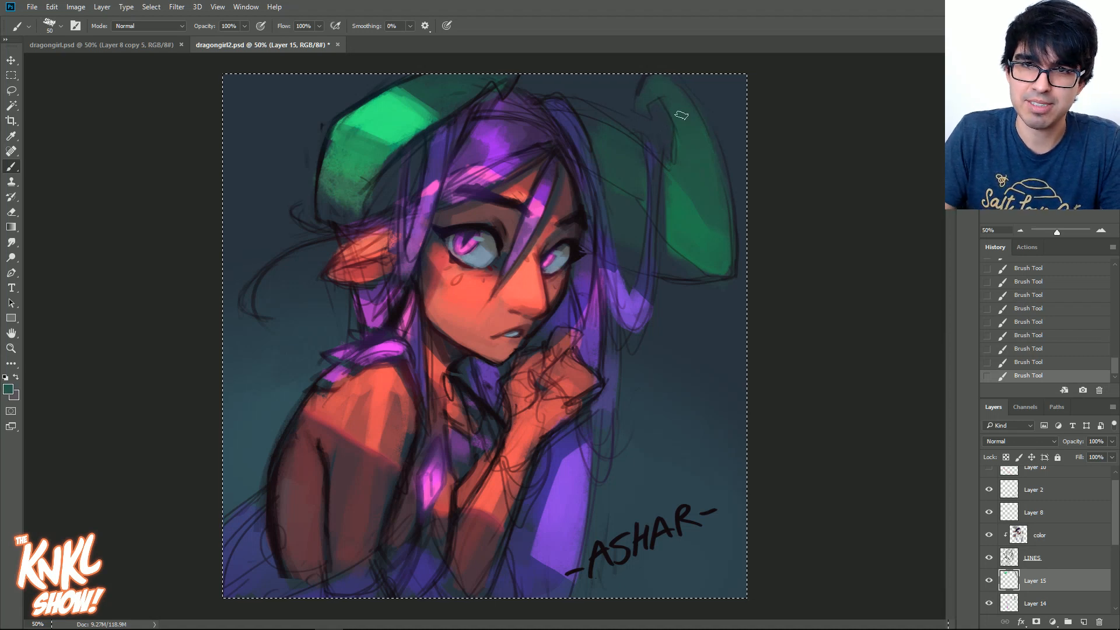
key(bracketright)
key(bracketright)
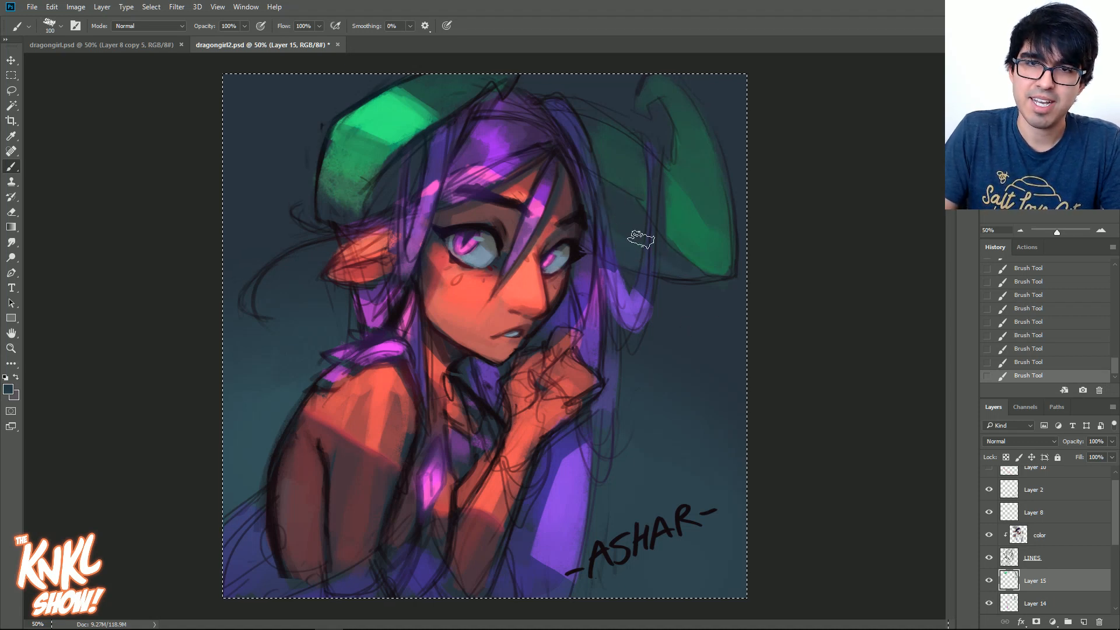
key(bracketleft)
key(bracketleft)
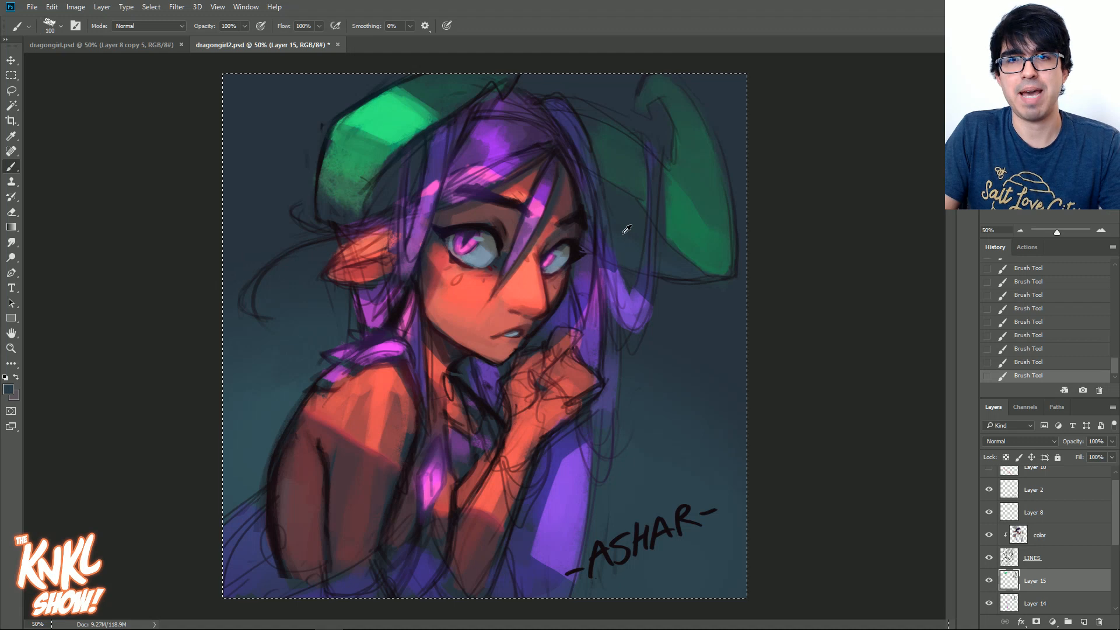
key(bracketleft)
key(bracketleft)
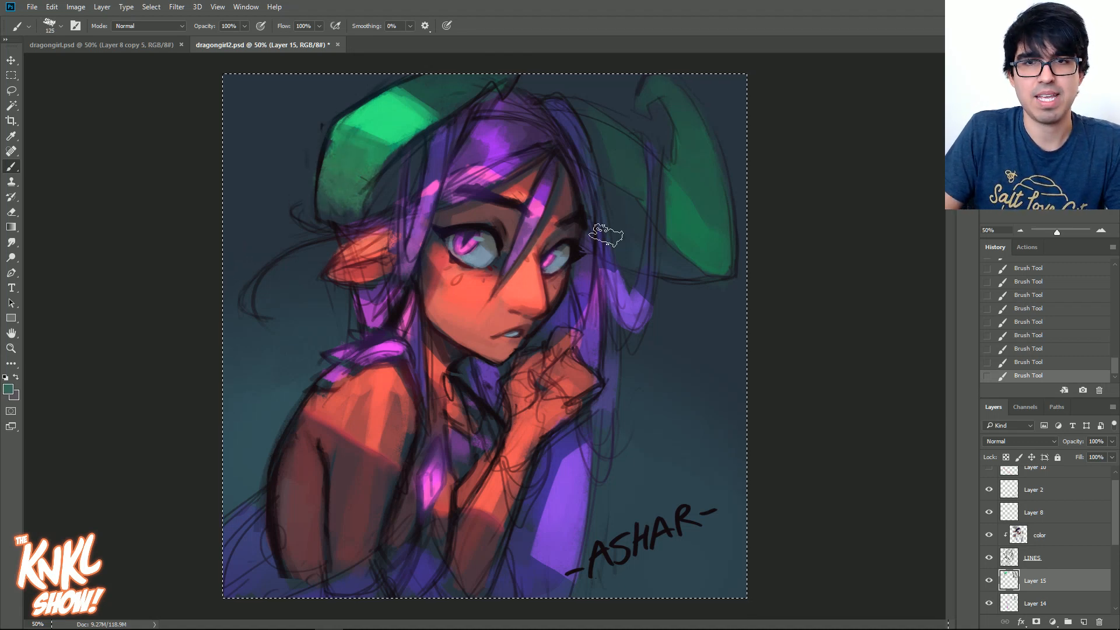
Smooth the near horn's lower half with large dark green strokes, and cover it with a mid green sampled from the horn.
key(bracketright)
key(bracketright)
key(bracketright)
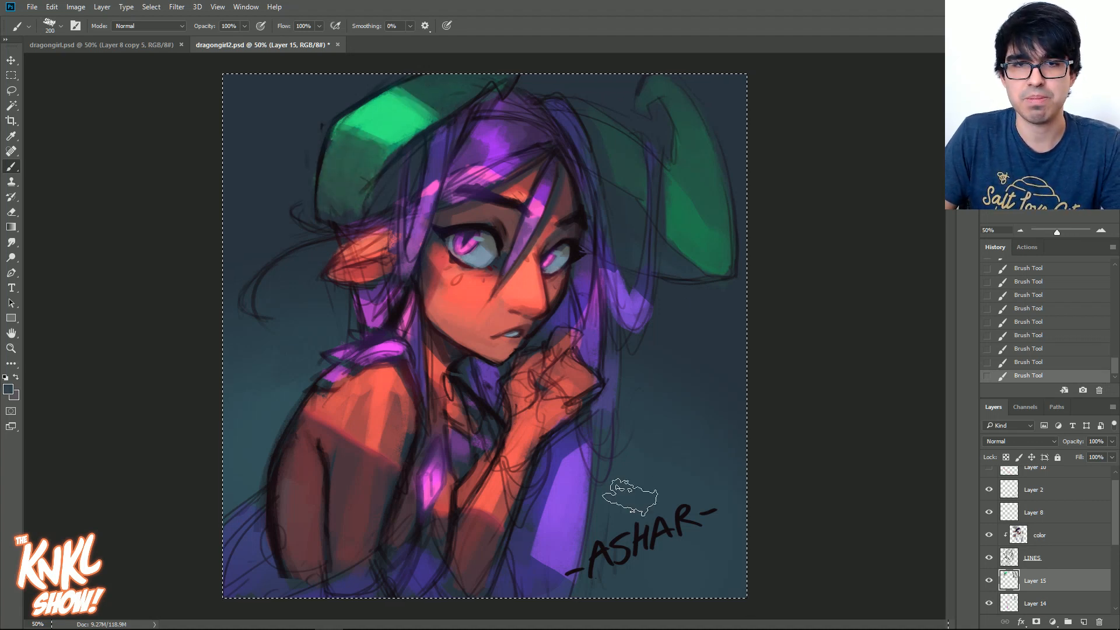
key(bracketleft)
key(bracketleft)
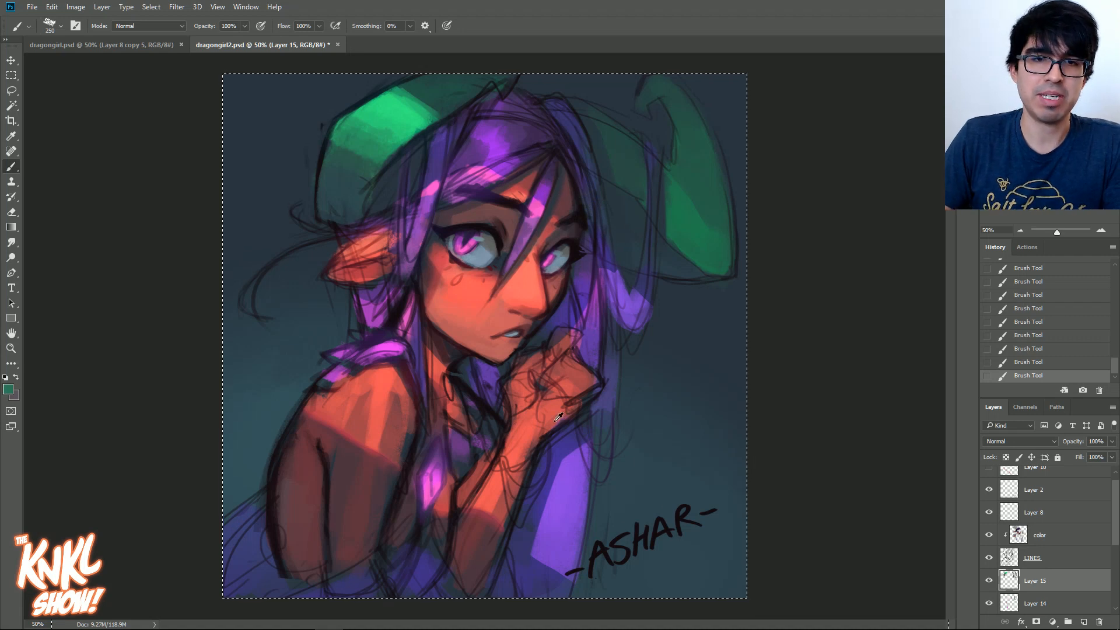
alt+click(369, 143)
key(bracketleft)
mouse_move(353, 150)
mouse_down()
mouse_move(341, 205)
mouse_move(345, 185)
mouse_up()
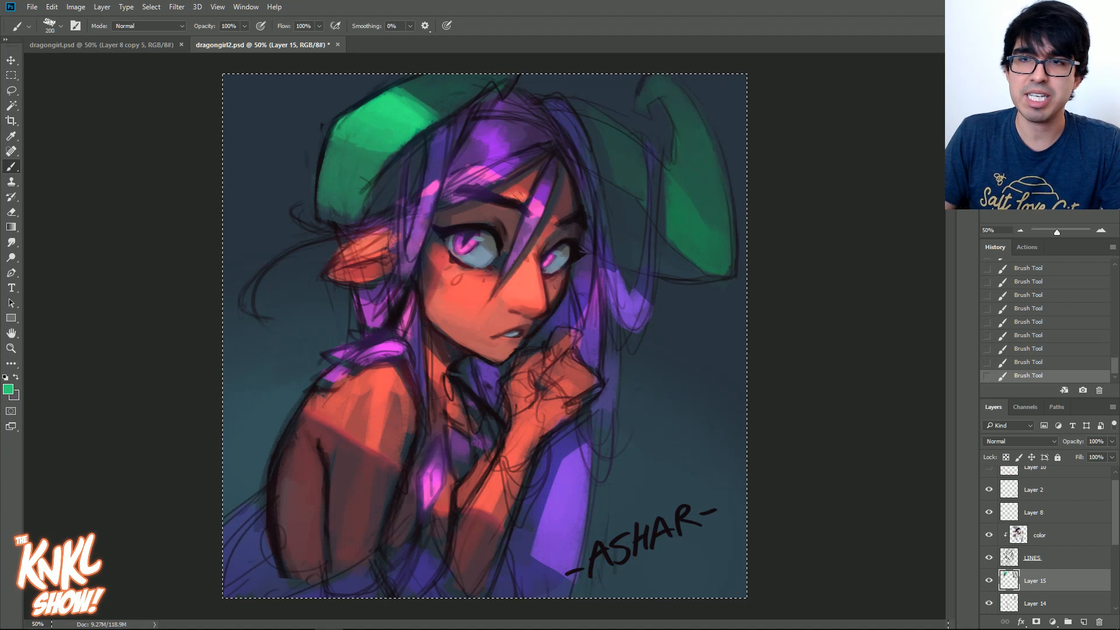
Sample a red from the face's edge and clean up the skin around the mouth and chin with a progressively smaller brush.
key(ctrl+plus)
alt+click(572, 292)
key(bracketleft)
key(bracketleft)
key(bracketleft)
key(bracketleft)
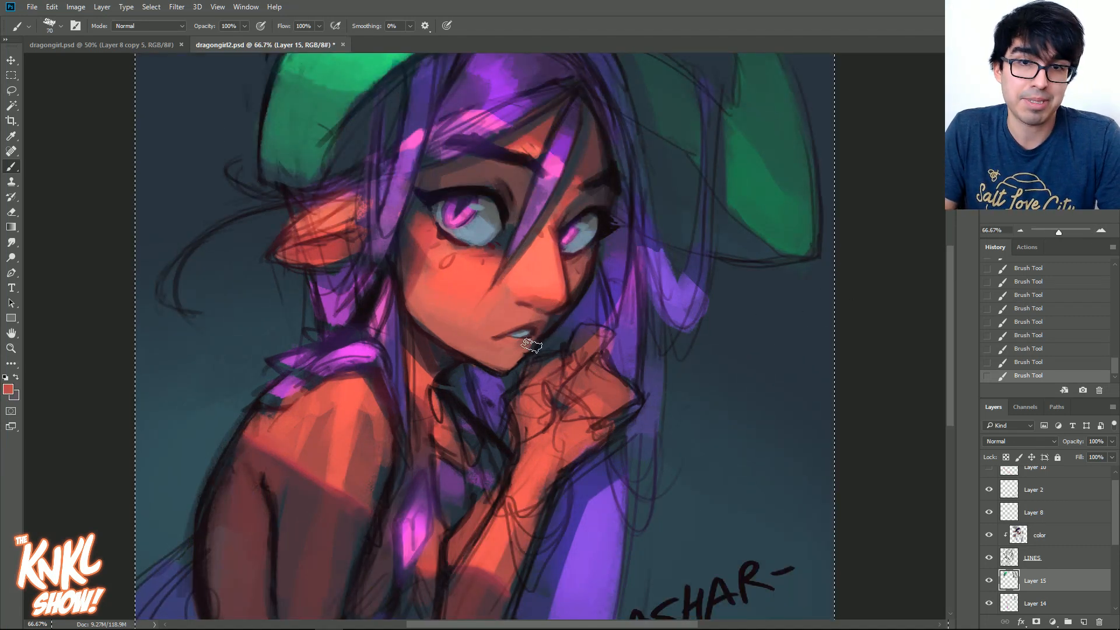
key(bracketleft)
key(bracketleft)
key(bracketleft)
key(bracketleft)
key(bracketleft)
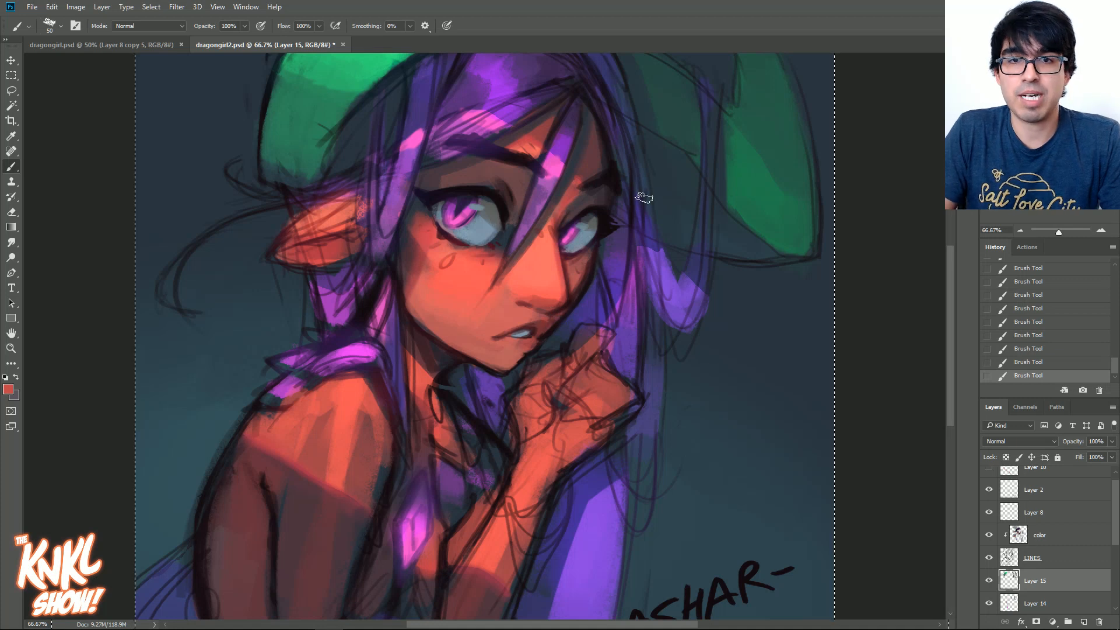
Paint the forehead shadow with a sampled dark brown skin tone, and compare it by stepping back and forth through the strokes.
alt+click(591, 156)
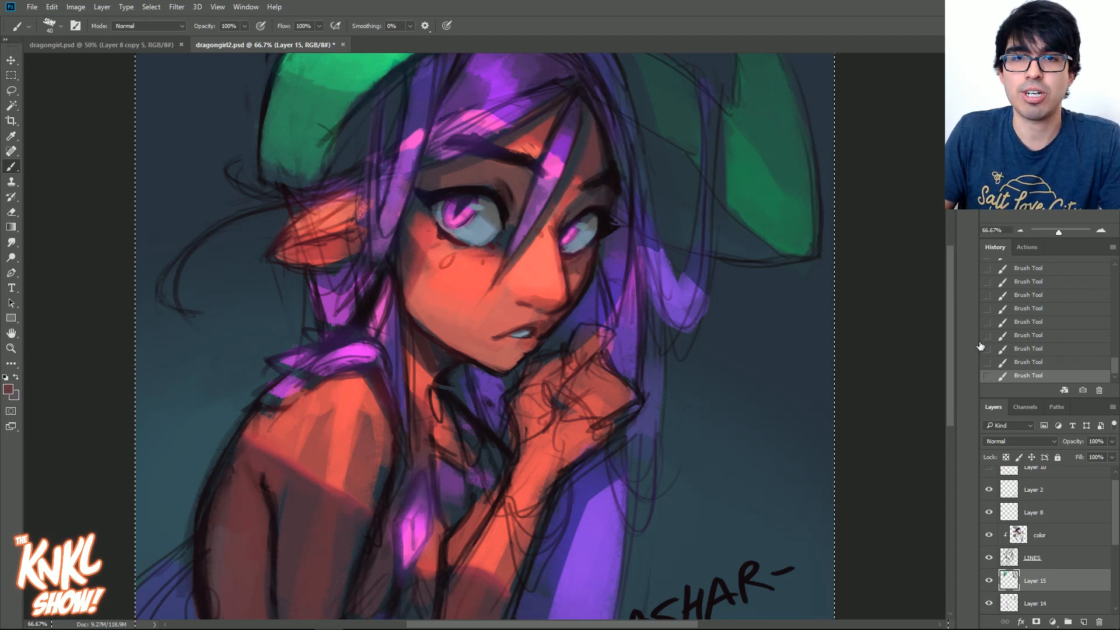
key(ctrl+alt+z)
key(ctrl+alt+z)
key(ctrl+shift+z)
key(bracketleft)
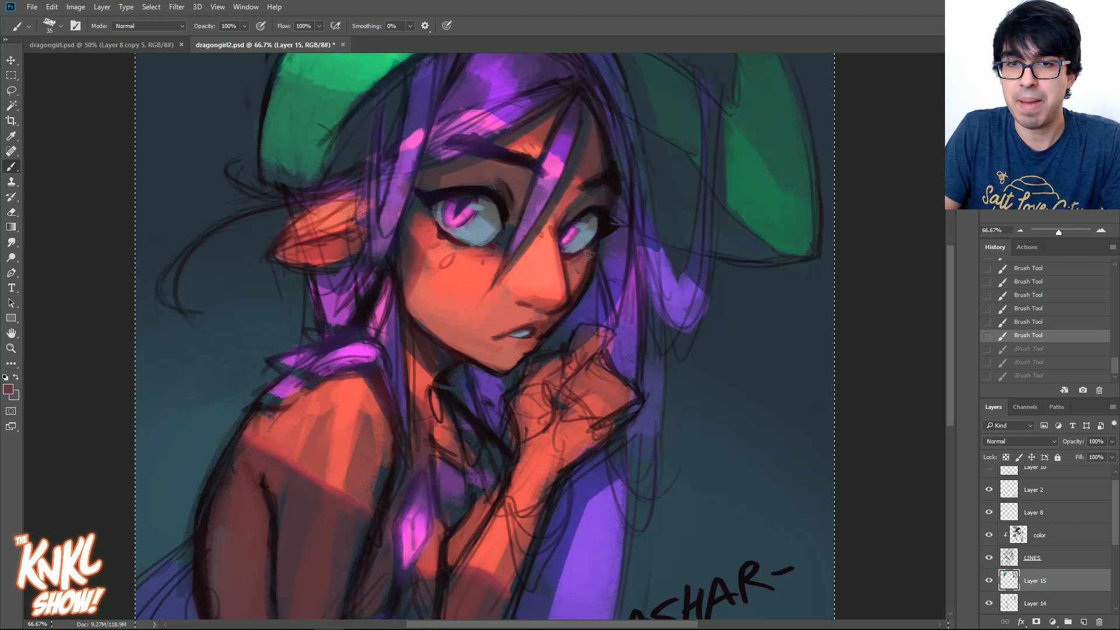
key(ctrl+shift+z)
Change the foreground to a more saturated crimson, and paint it along the shadow edges on the brow and face.
key(i)
click(8, 390)
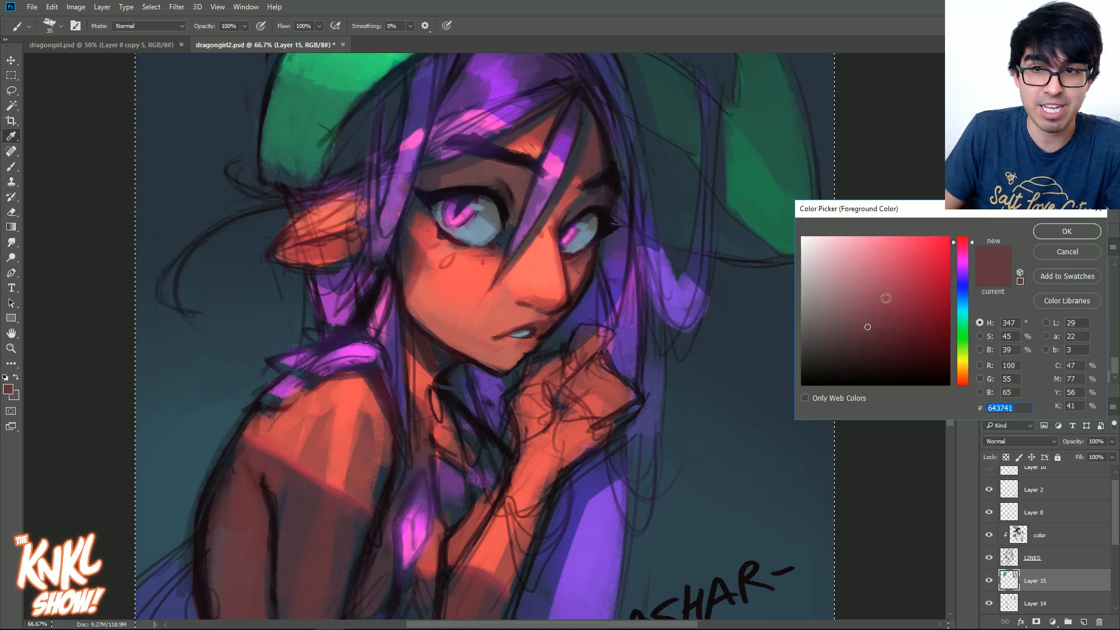
key(Return)
key(b)
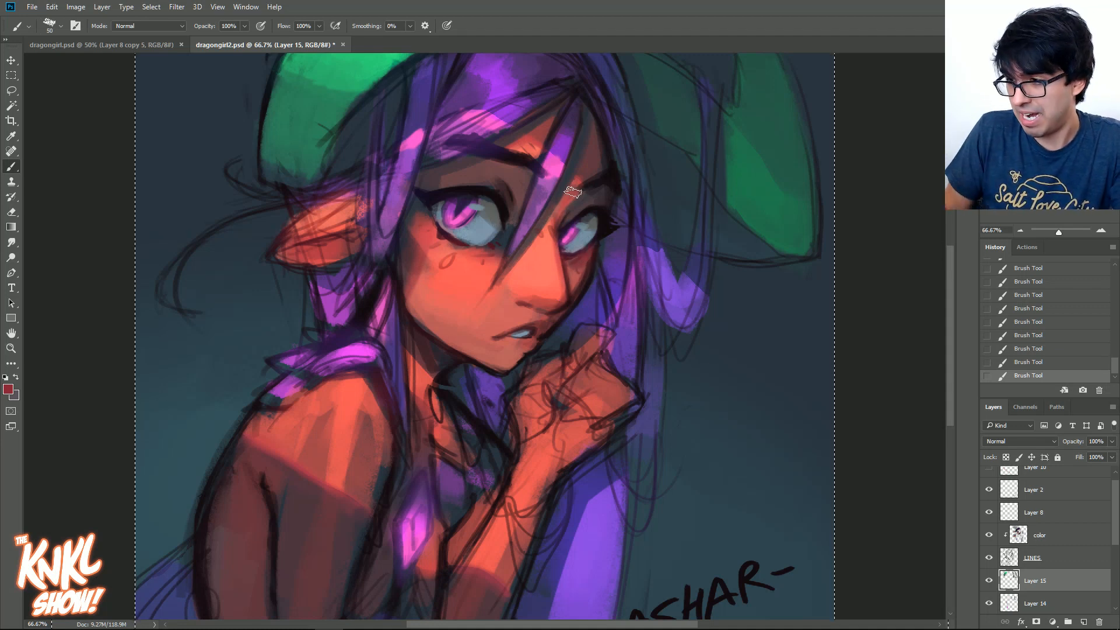
key(bracketright)
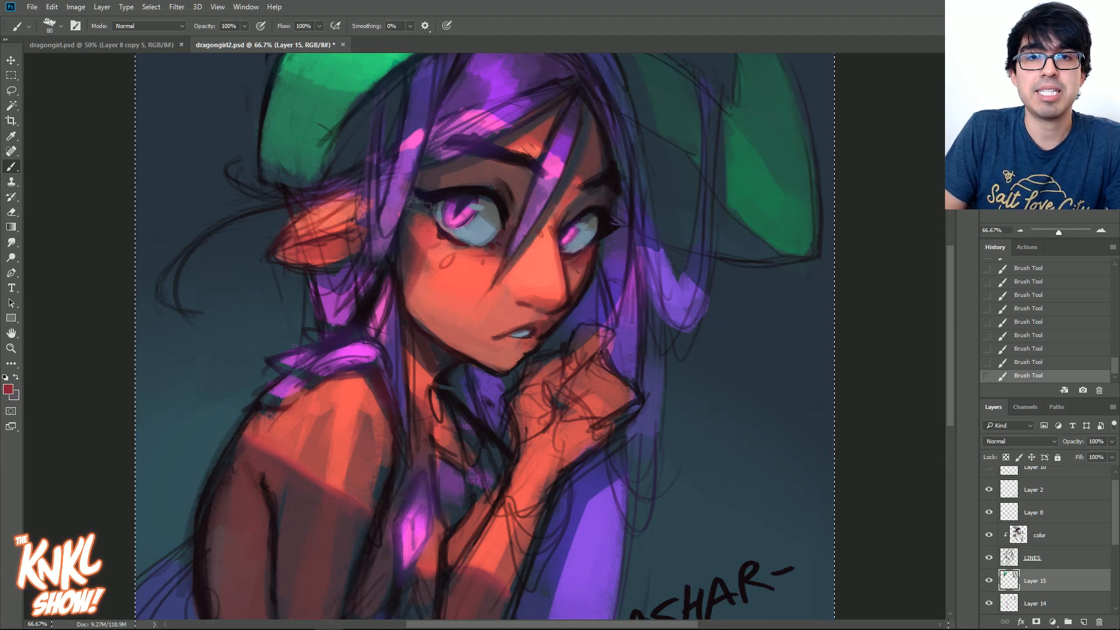
key(bracketleft)
key(bracketright)
key(bracketright)
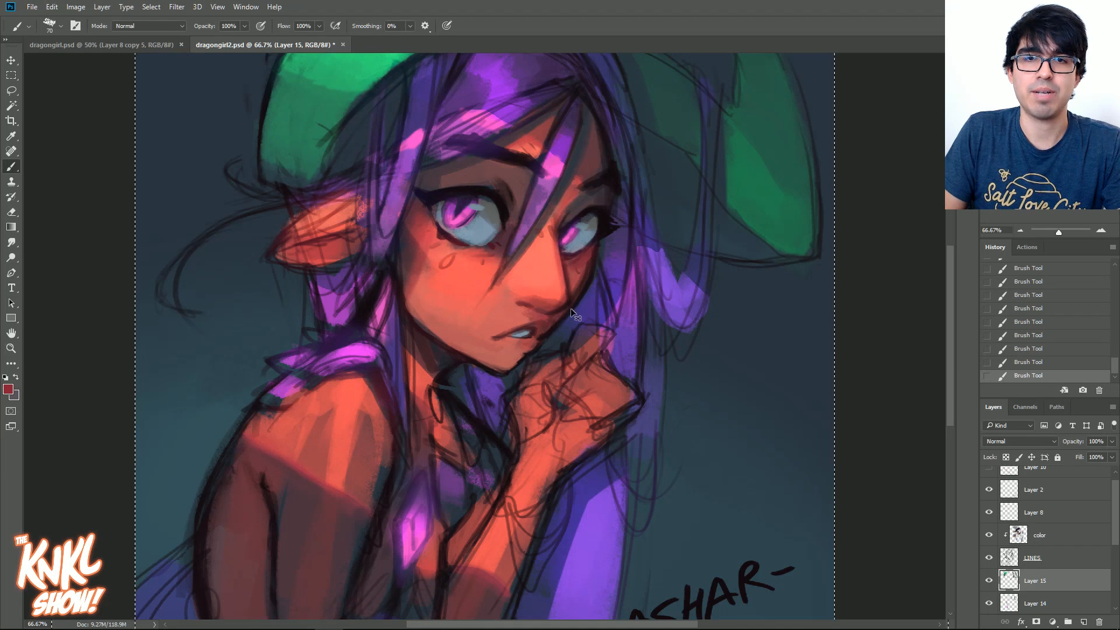
Refine the face's shadows with smaller brushes, and extend the dark hair strand lower across the cheek beside the nose.
key(bracketleft)
key(bracketleft)
key(bracketleft)
key(bracketleft)
key(bracketleft)
key(bracketleft)
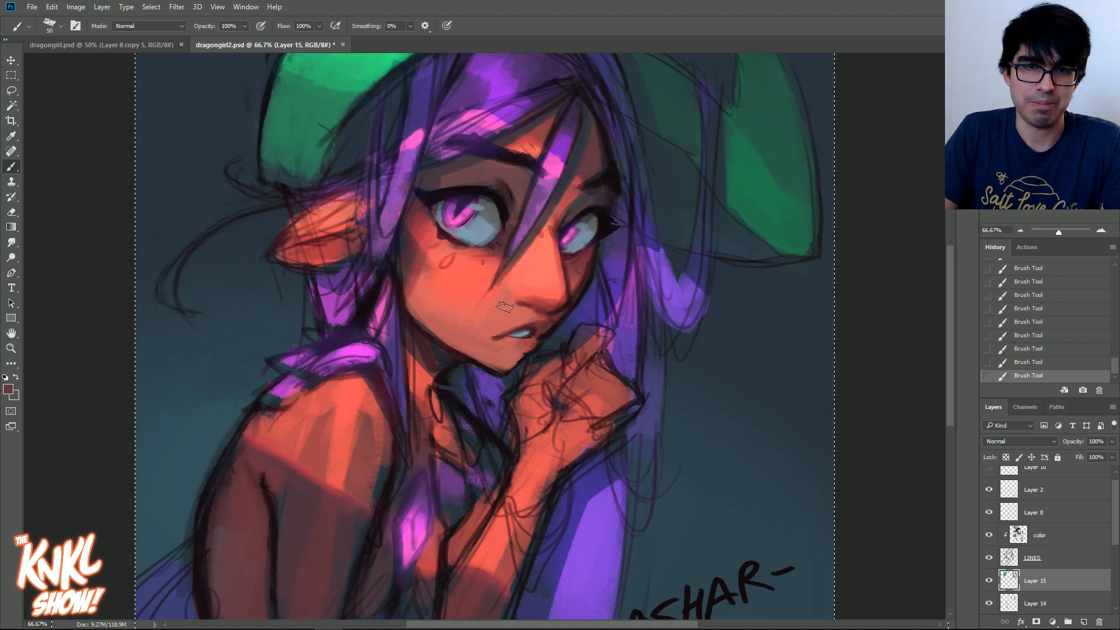
key(bracketleft)
key(bracketleft)
key(bracketleft)
key(bracketleft)
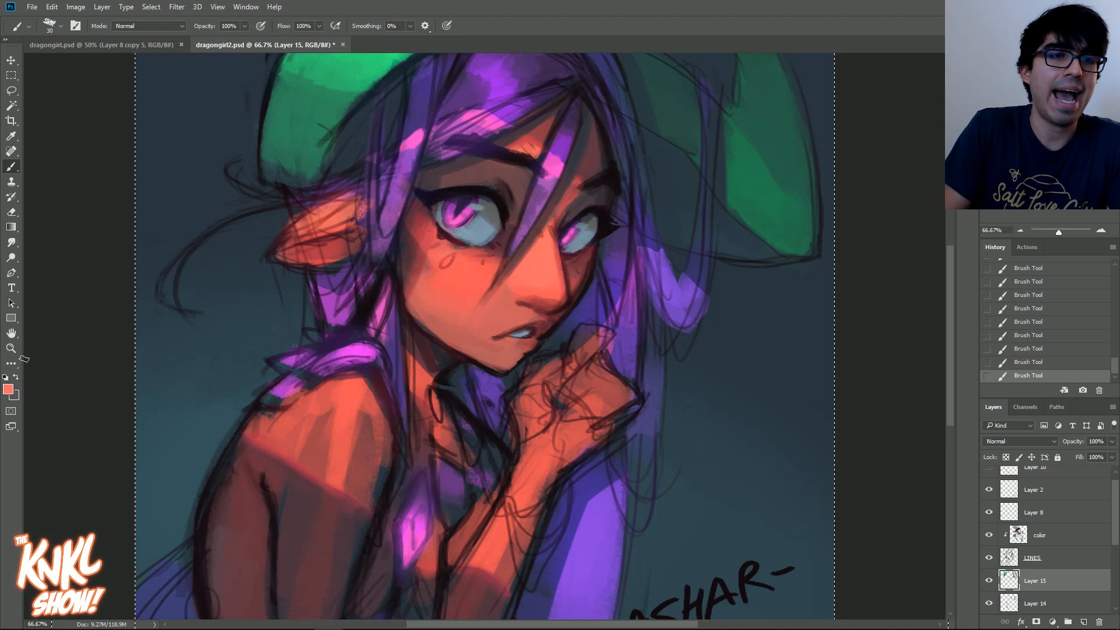
Set the foreground to orange ff8a6b, and paint a light accent on the cheek under the near eye.
click(8, 389)
drag(972, 385, 972, 381)
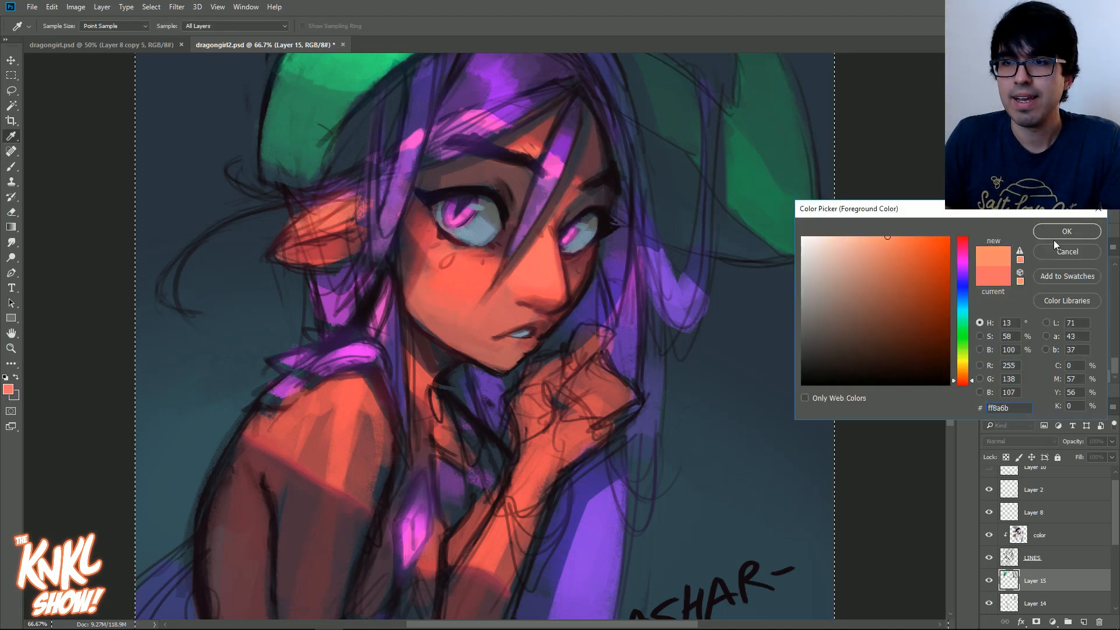
click(1054, 236)
key(bracketright)
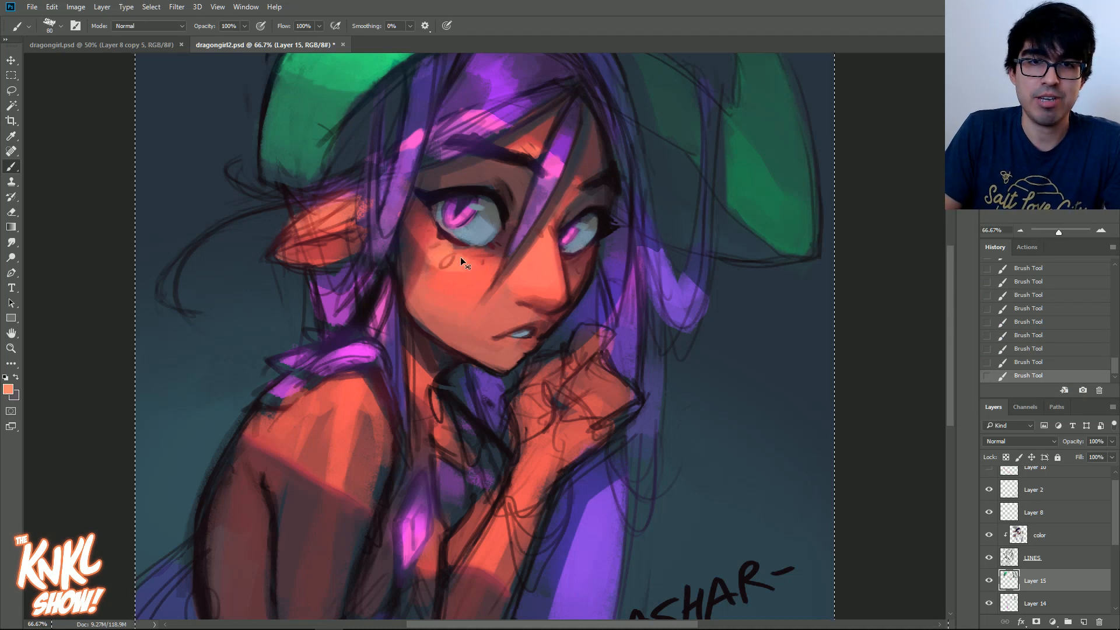
Set the foreground to pinkish orange ff867d, and paint highlights on the nose and lit side of the face.
click(8, 389)
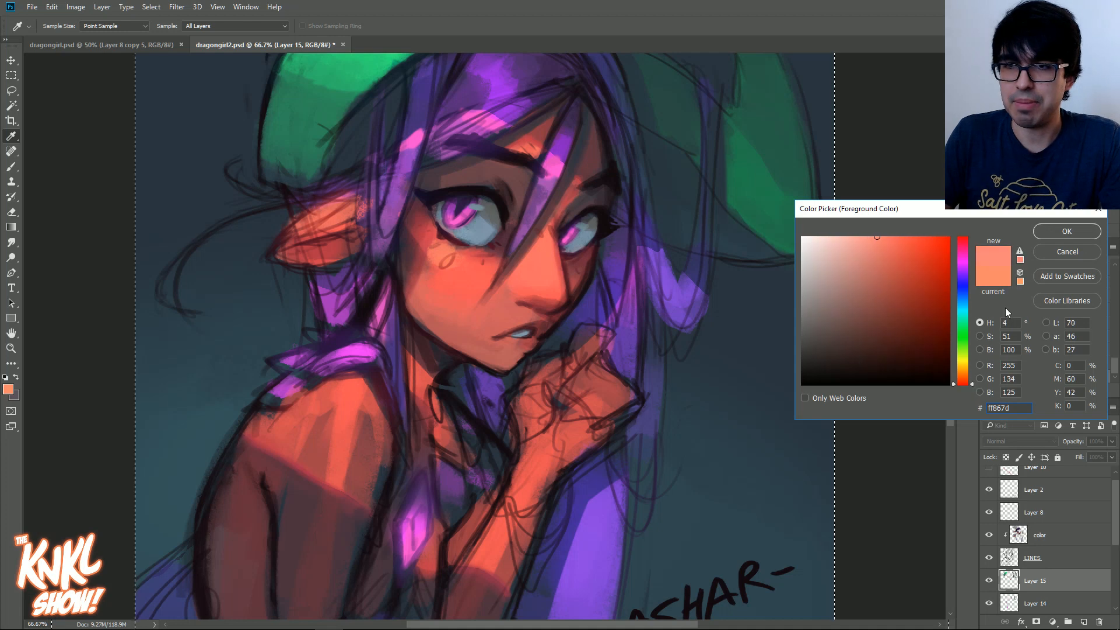
click(1066, 231)
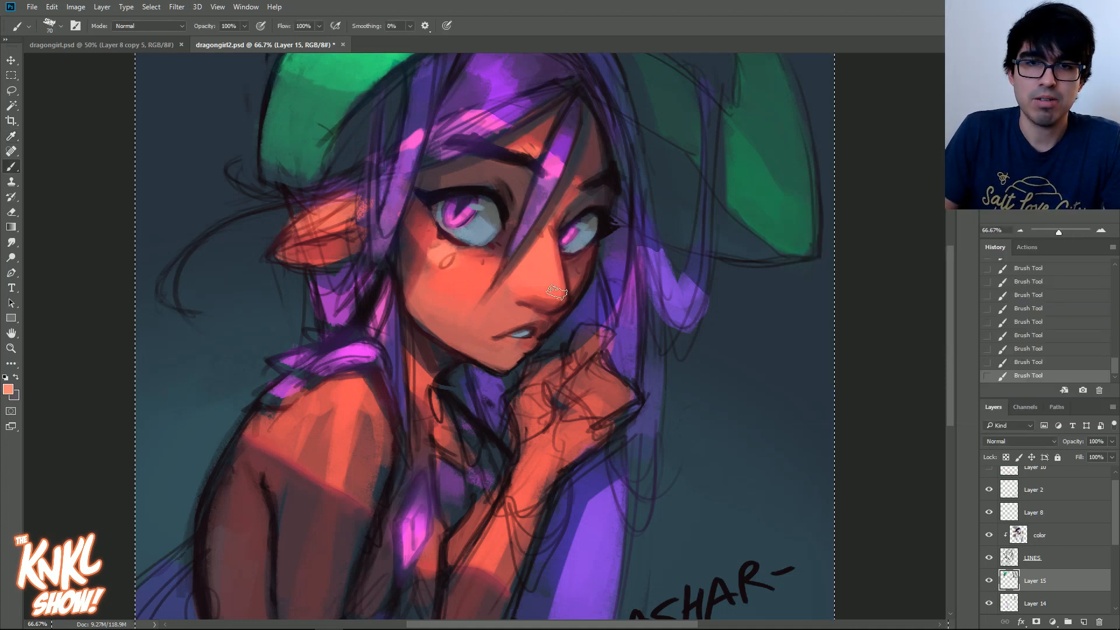
key(bracketleft)
key(bracketleft)
key(bracketleft)
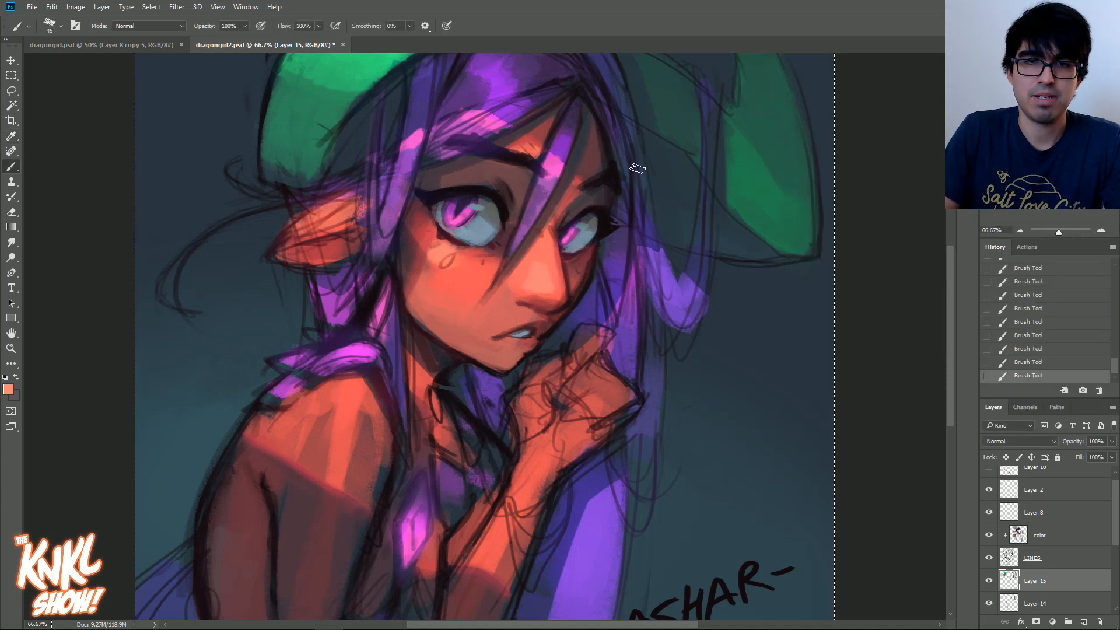
key(bracketright)
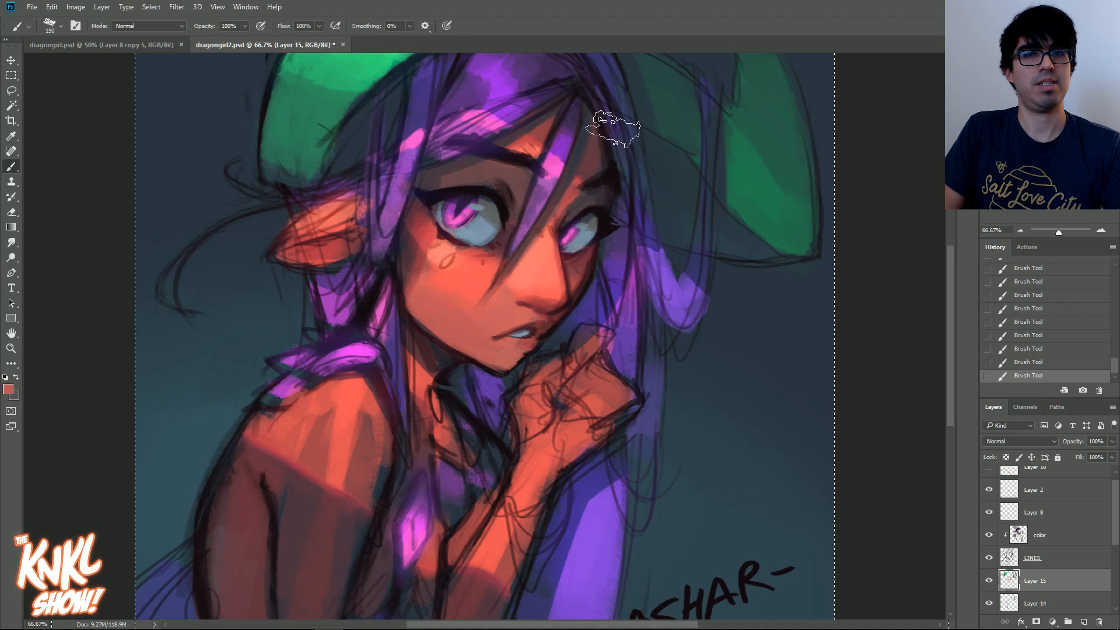
Compare the face before and after the latest strokes through the history, and the painting with the new paint layer hidden and shown.
click(1044, 322)
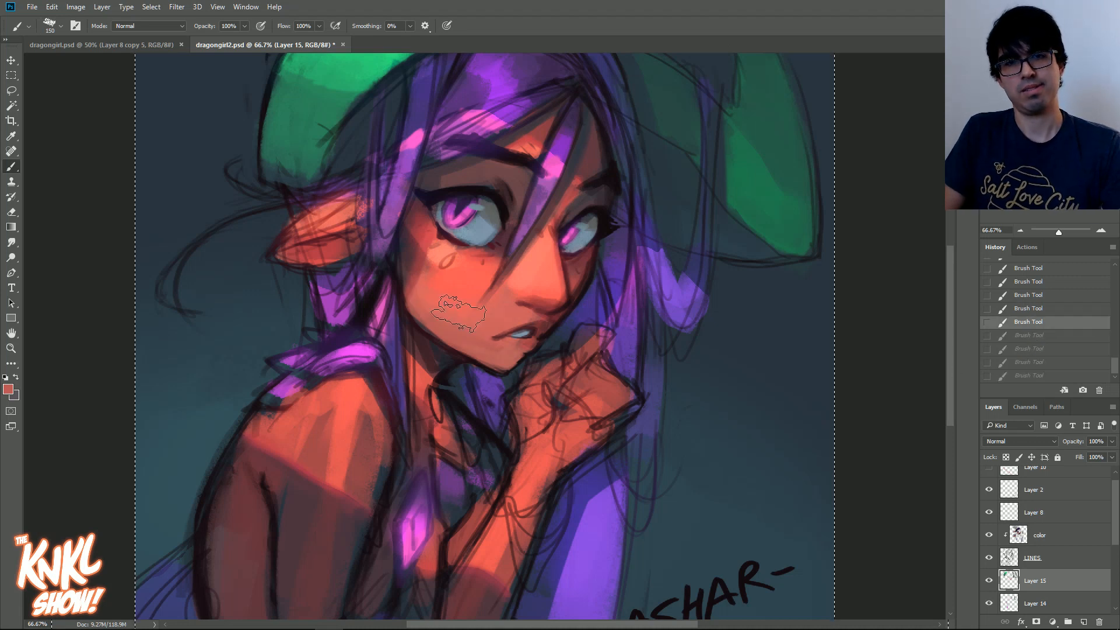
key(ctrl+shift+z)
key(ctrl+shift+z)
key(ctrl+shift+z)
key(ctrl+shift+z)
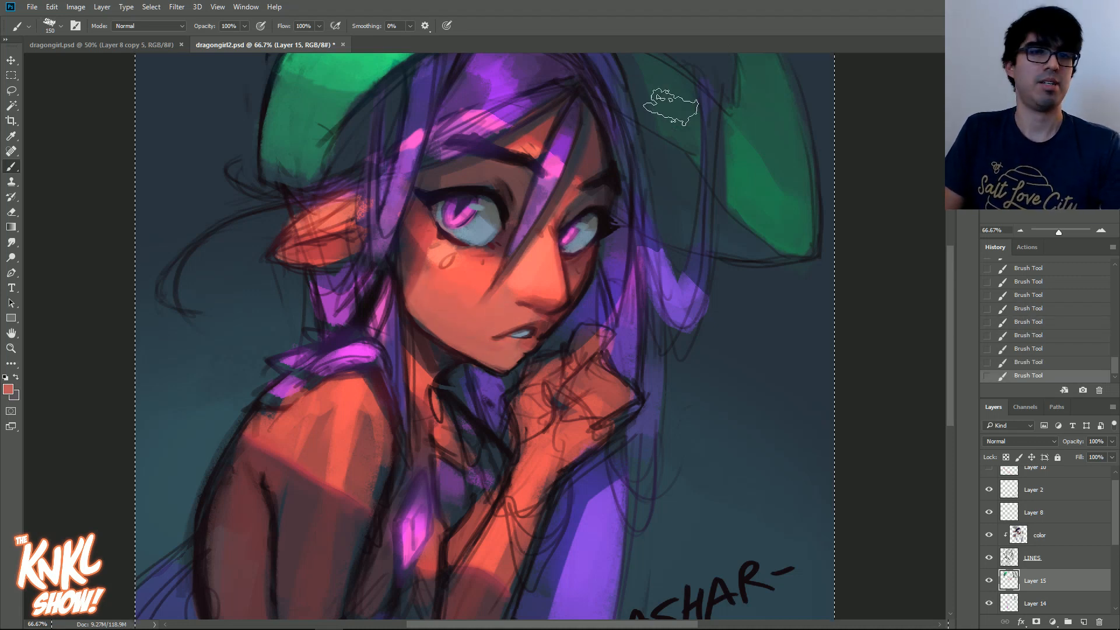
click(989, 581)
click(989, 580)
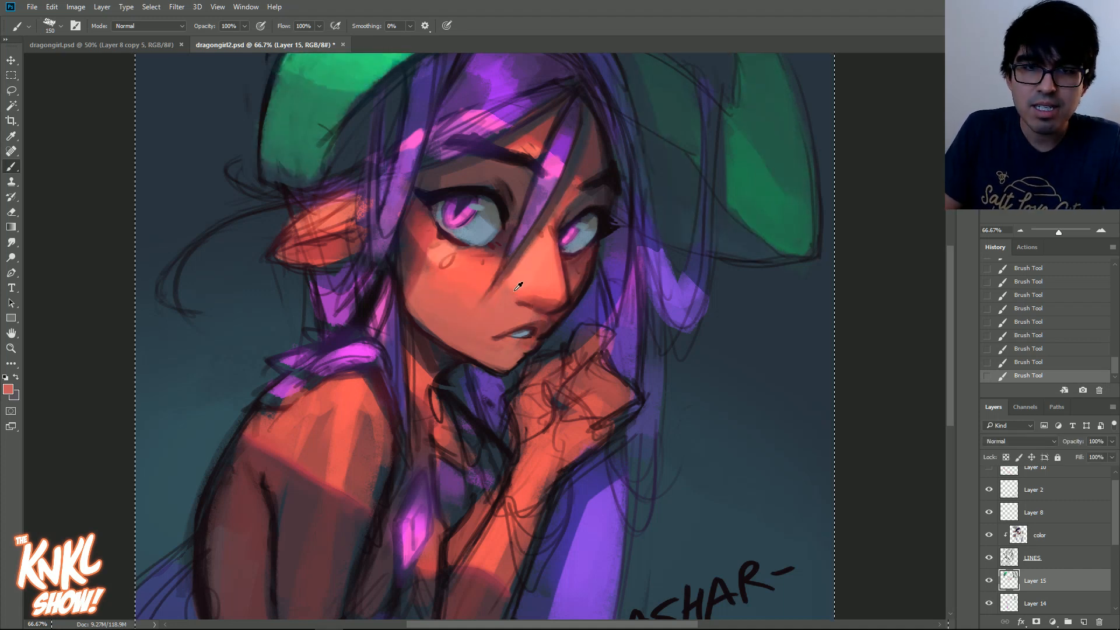
Refine the skin beside the nose with a small brush in a sampled skin tone, and compare the strokes through the history.
key(bracketleft)
key(bracketleft)
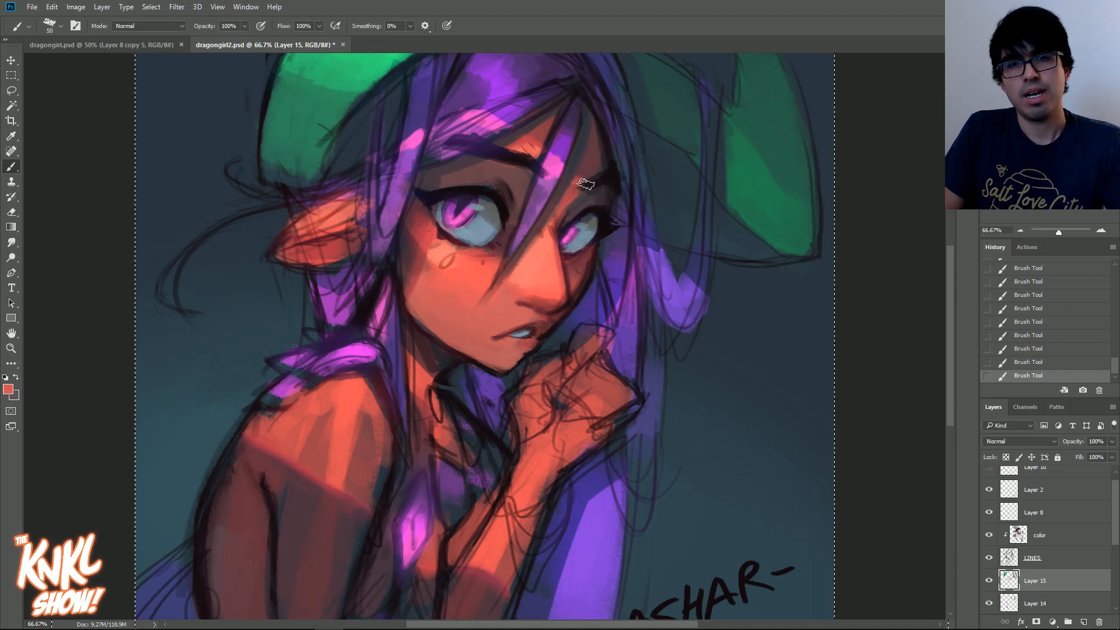
click(1016, 362)
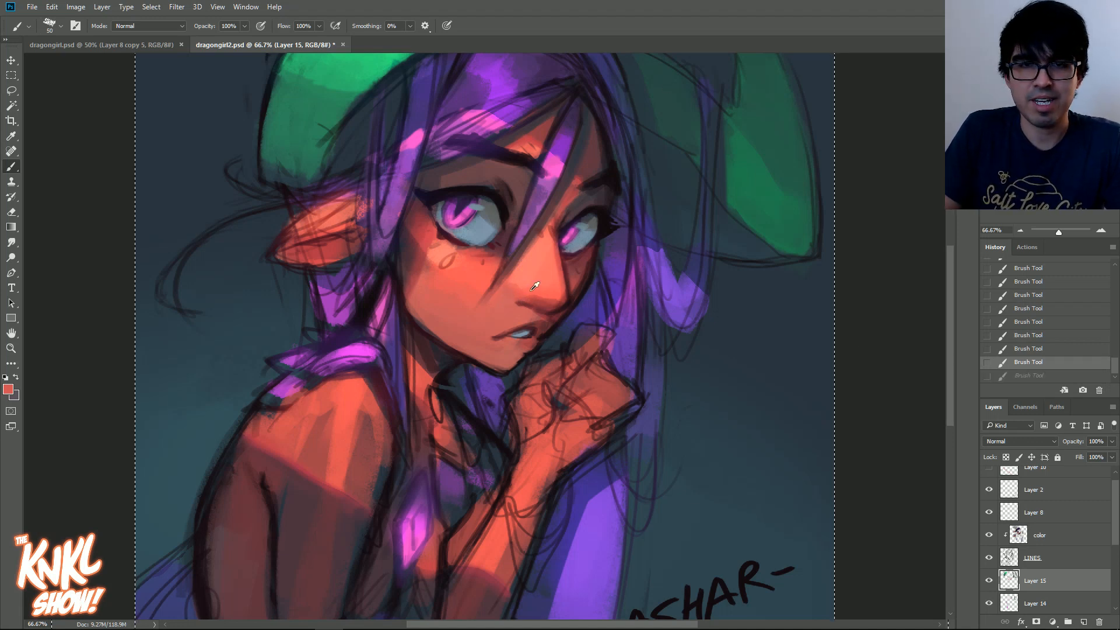
alt+click(531, 290)
drag(527, 289, 529, 294)
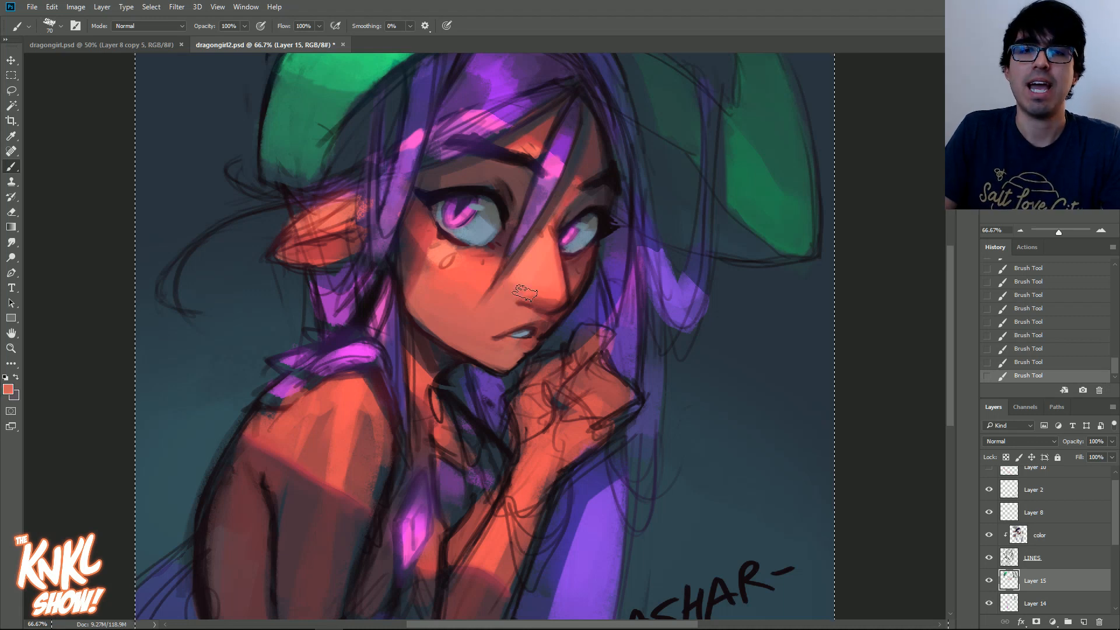
click(1031, 323)
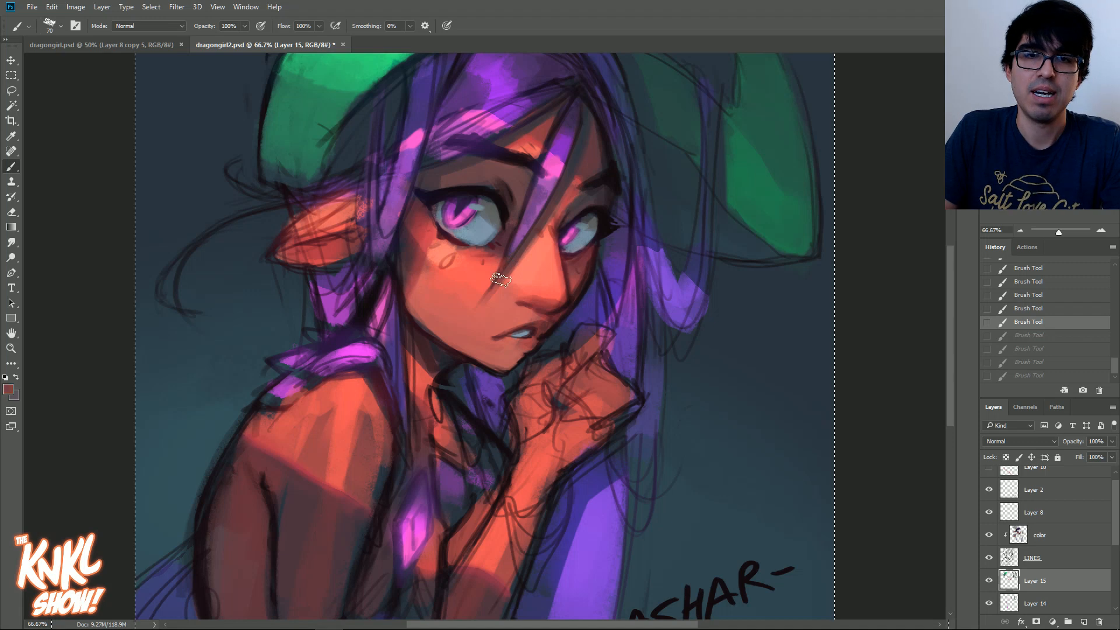
key(ctrl+z)
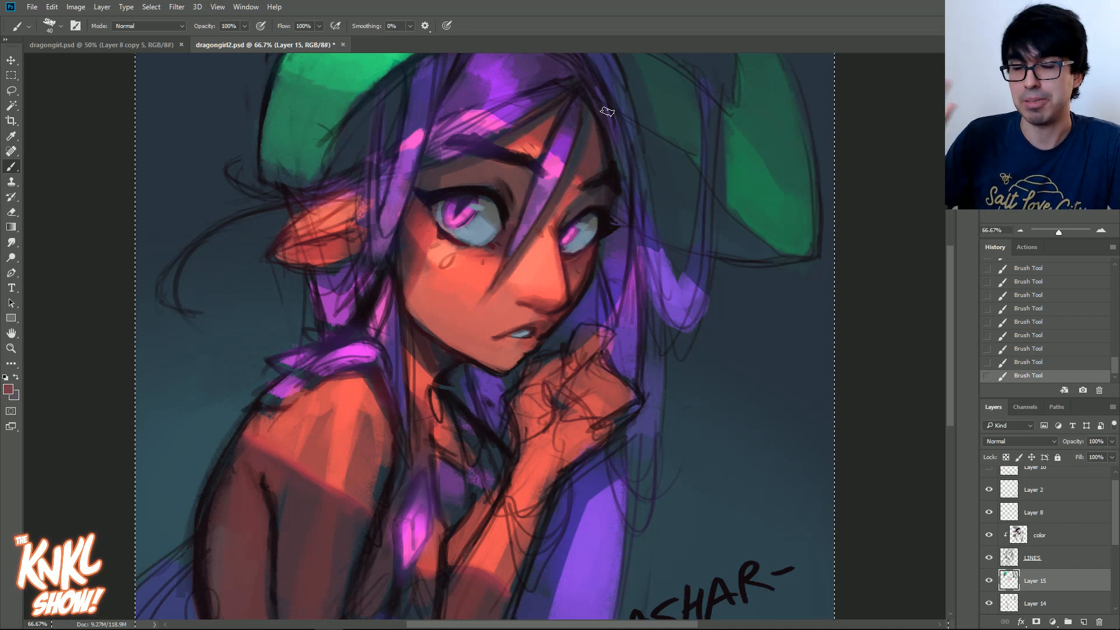
Fill in the small teardrop mark on the cheek under the near eye with sampled reddish skin tones and a 15 px brush.
alt+click(479, 250)
key(bracketleft)
key(bracketleft)
key(bracketleft)
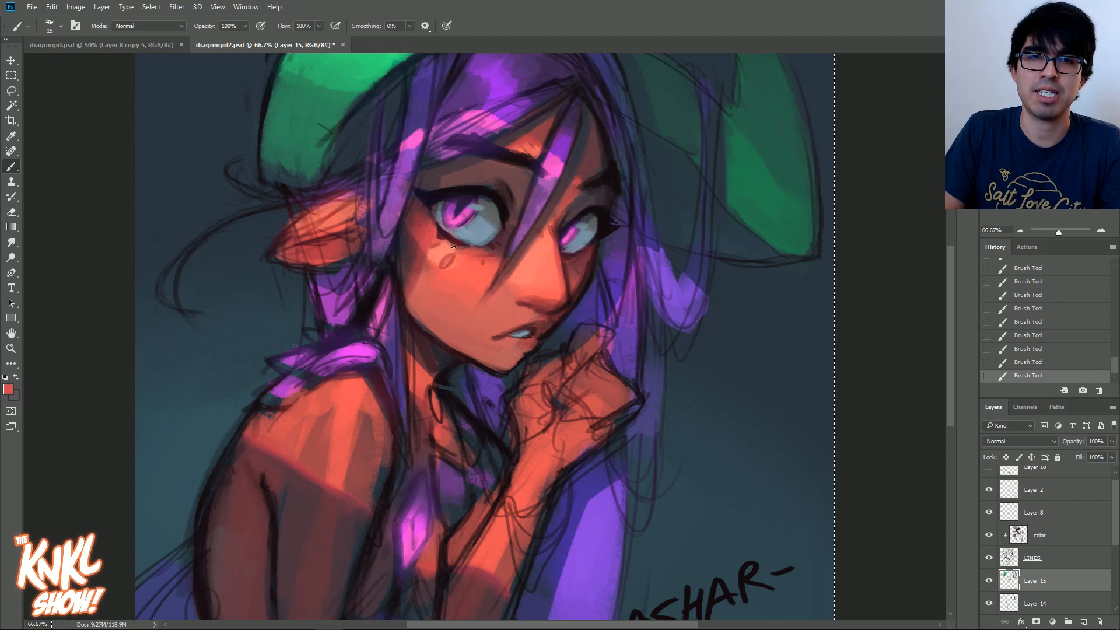
alt+click(449, 266)
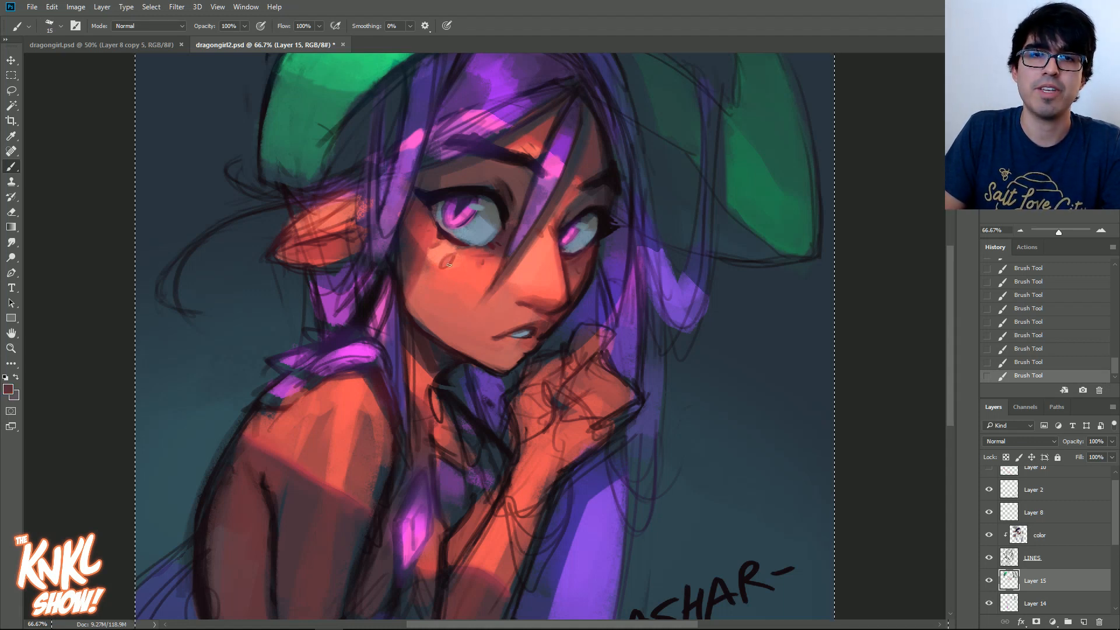
Compare the face before and after the cheek mark strokes through the history, and restore the latest state.
click(1028, 335)
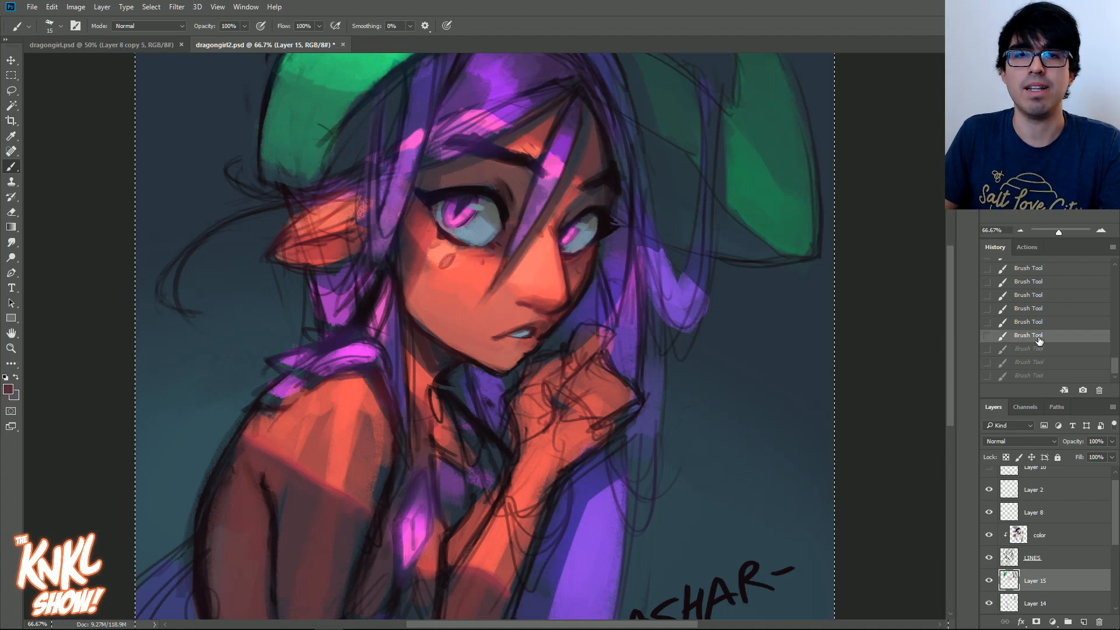
click(1044, 309)
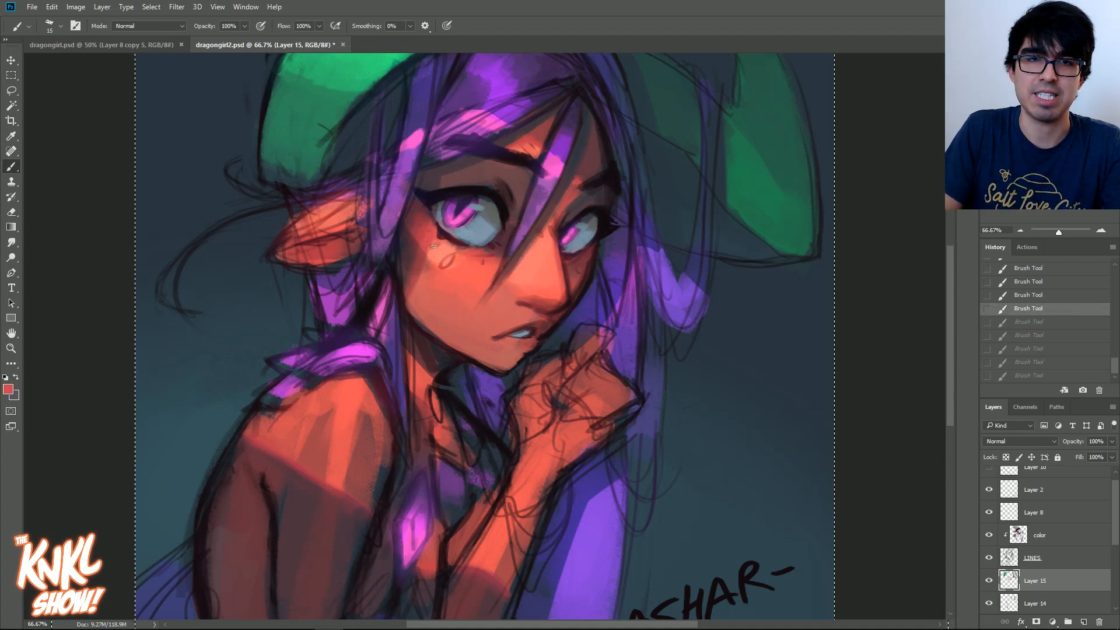
key(ctrl+shift+z)
key(ctrl+shift+z)
key(ctrl+shift+z)
key(ctrl+shift+z)
key(ctrl+shift+z)
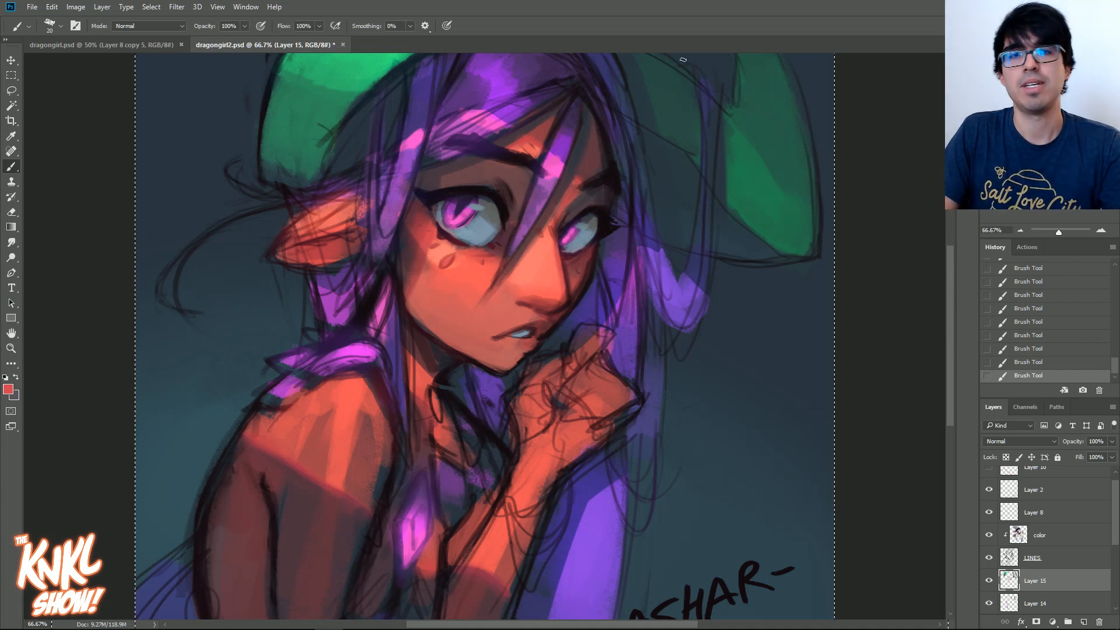
Set the foreground to bright green 63f875, and paint the lit part of the near horn with 250 and 200 px brushes.
click(1022, 233)
click(1022, 233)
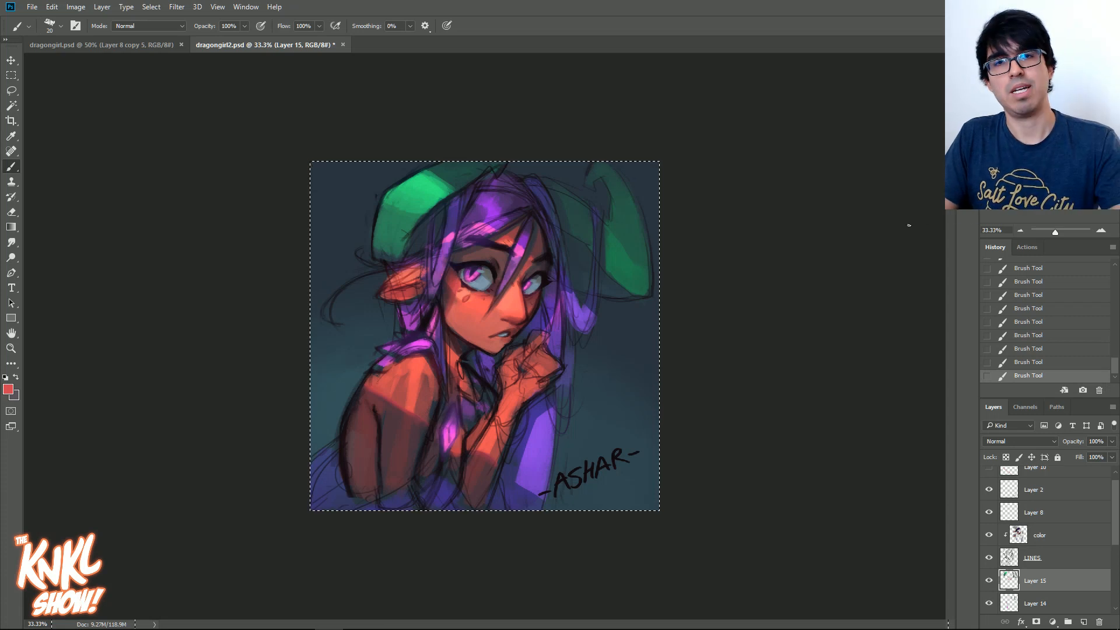
key(bracketright)
alt+click(387, 214)
key(bracketright)
key(bracketright)
key(bracketright)
key(bracketright)
key(bracketright)
key(bracketright)
key(bracketright)
key(bracketright)
key(bracketright)
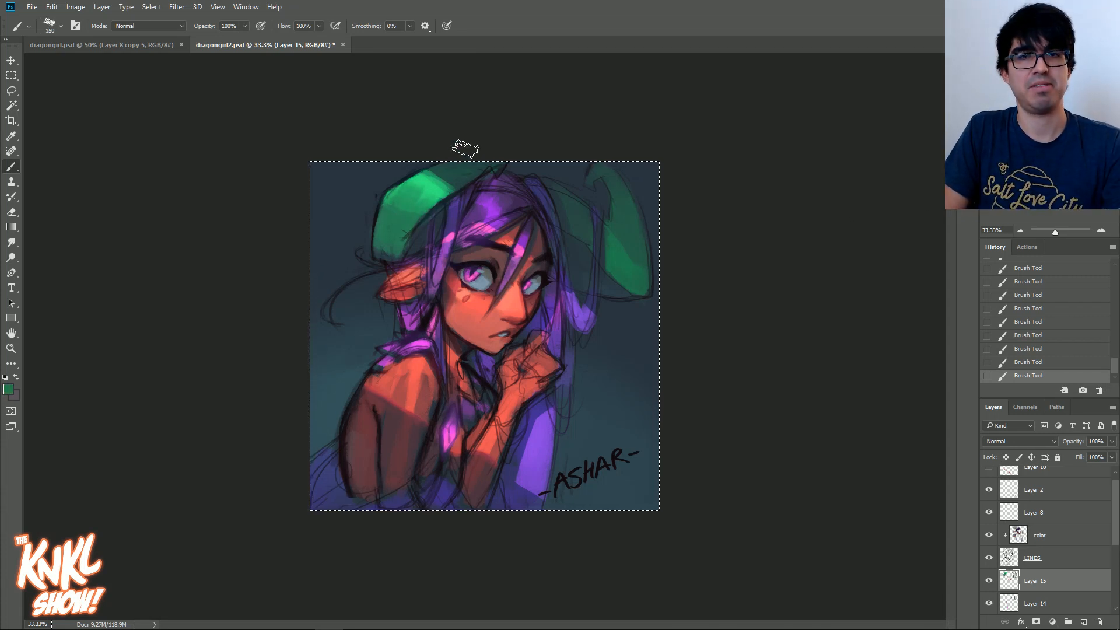
alt+click(418, 203)
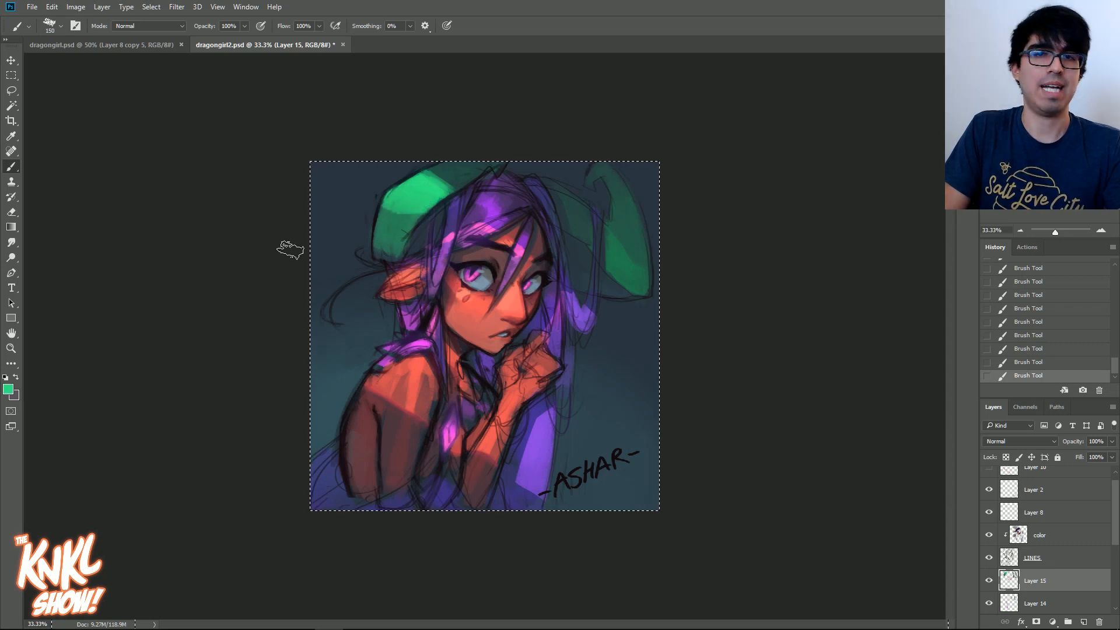
click(8, 389)
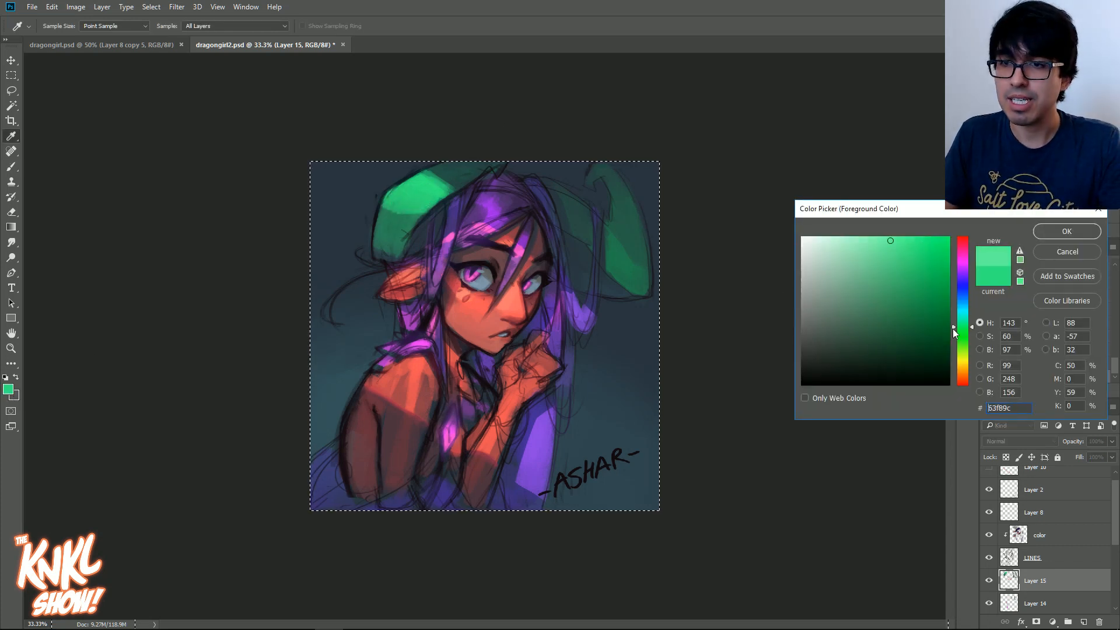
click(1054, 228)
key(bracketright)
key(bracketright)
drag(417, 208, 421, 194)
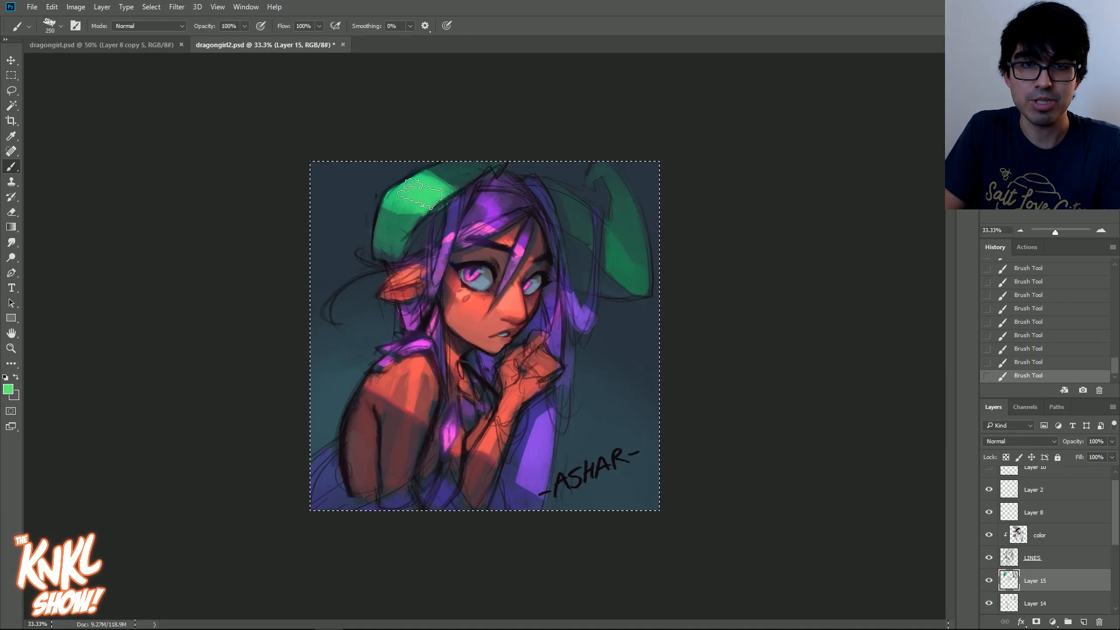
key(bracketleft)
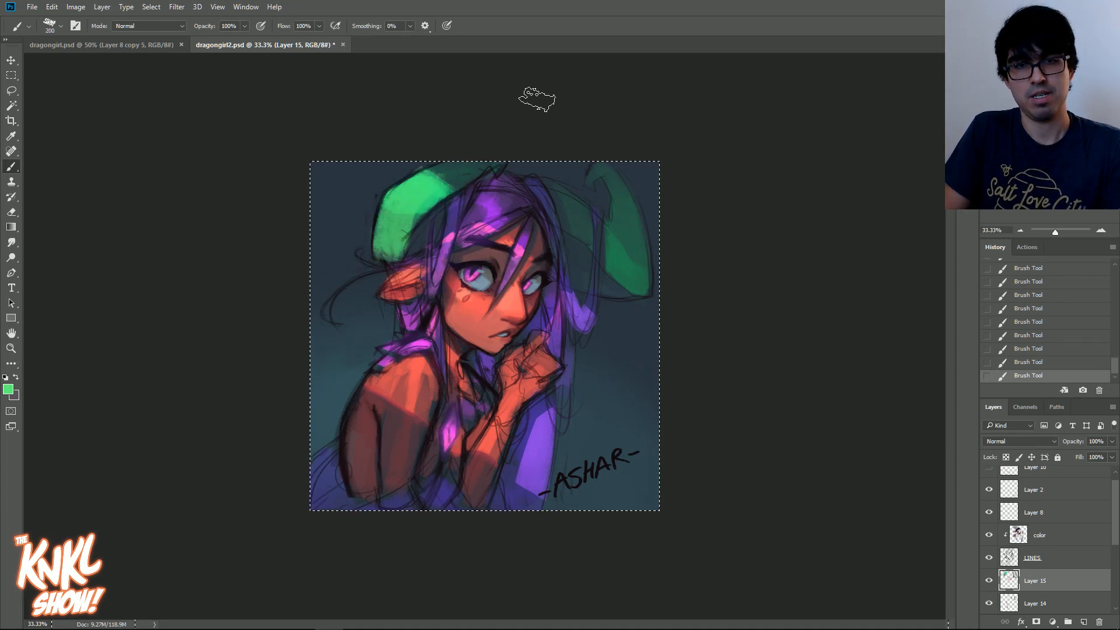
drag(392, 229, 432, 187)
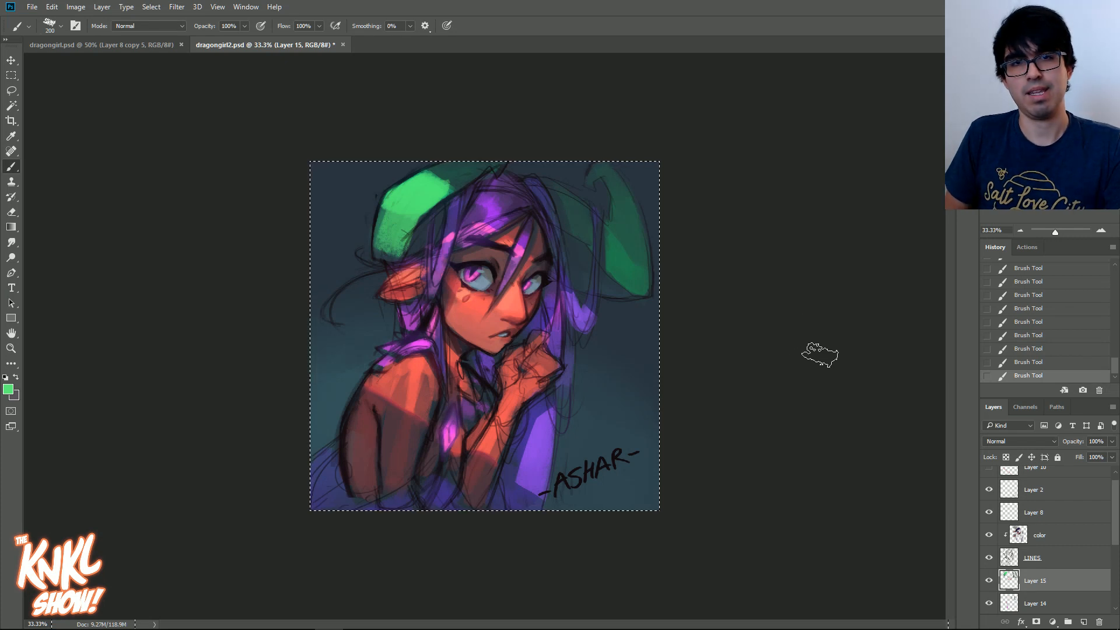
Set the foreground to a light pink, and paint an accent on the lit hair above the near eyebrow.
click(11, 389)
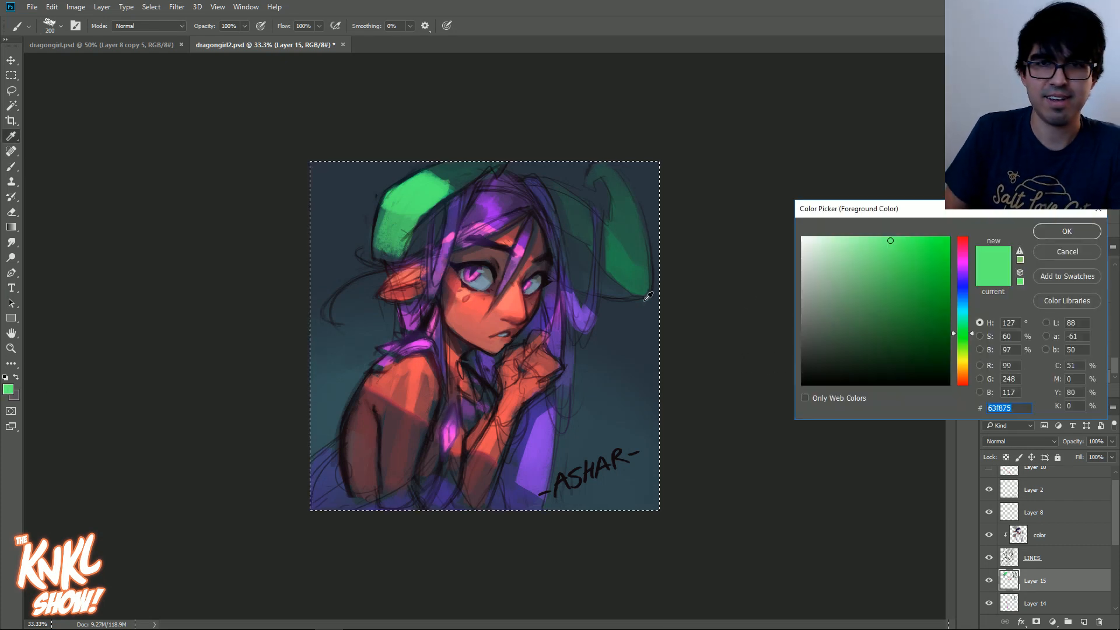
click(963, 263)
click(884, 237)
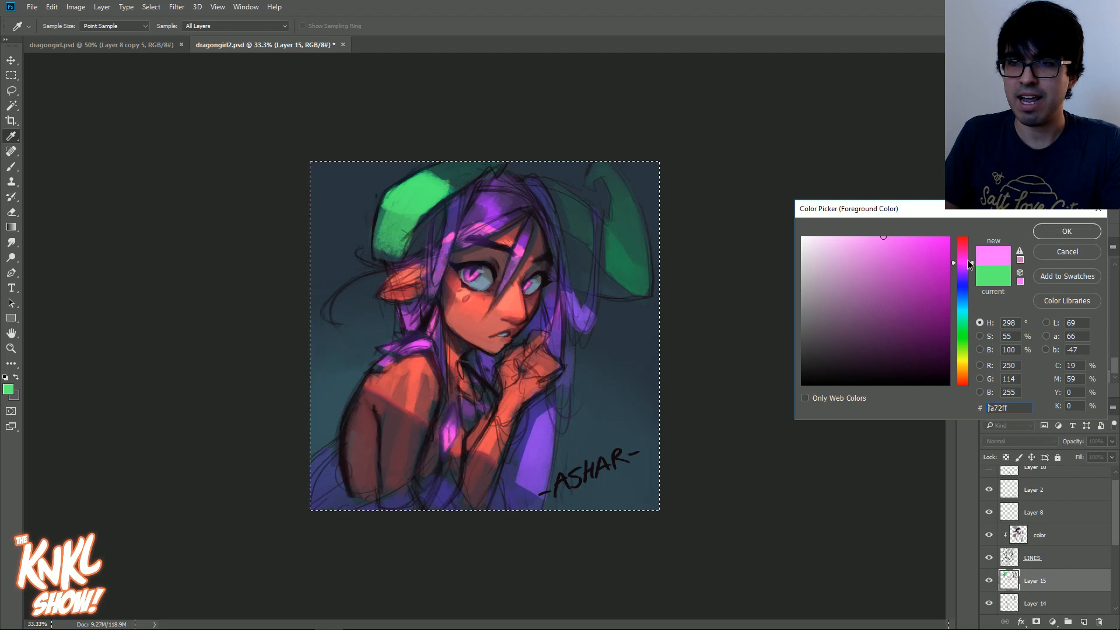
click(963, 246)
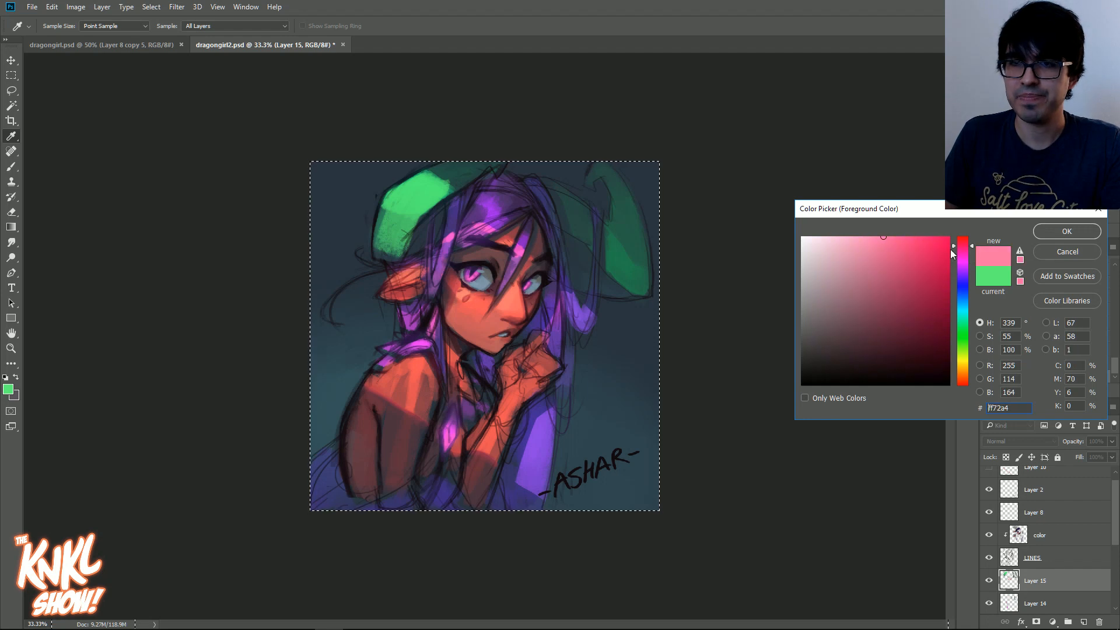
click(1039, 236)
drag(463, 234, 499, 224)
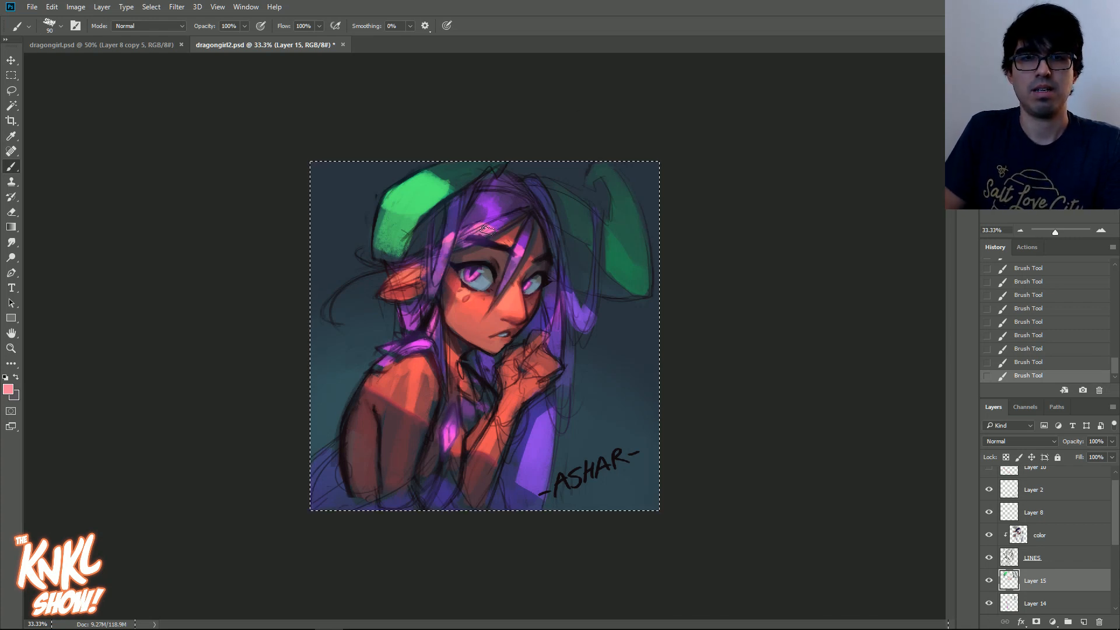
Select Layer 8, and raise its lightness to +89 with Hue/Saturation.
click(1035, 513)
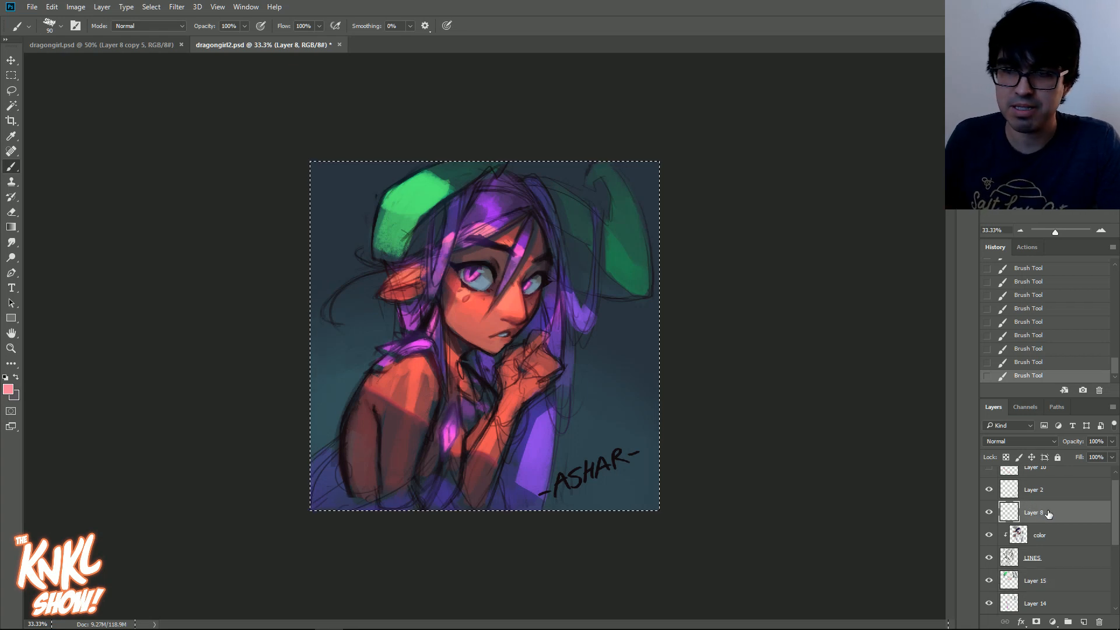
click(1101, 230)
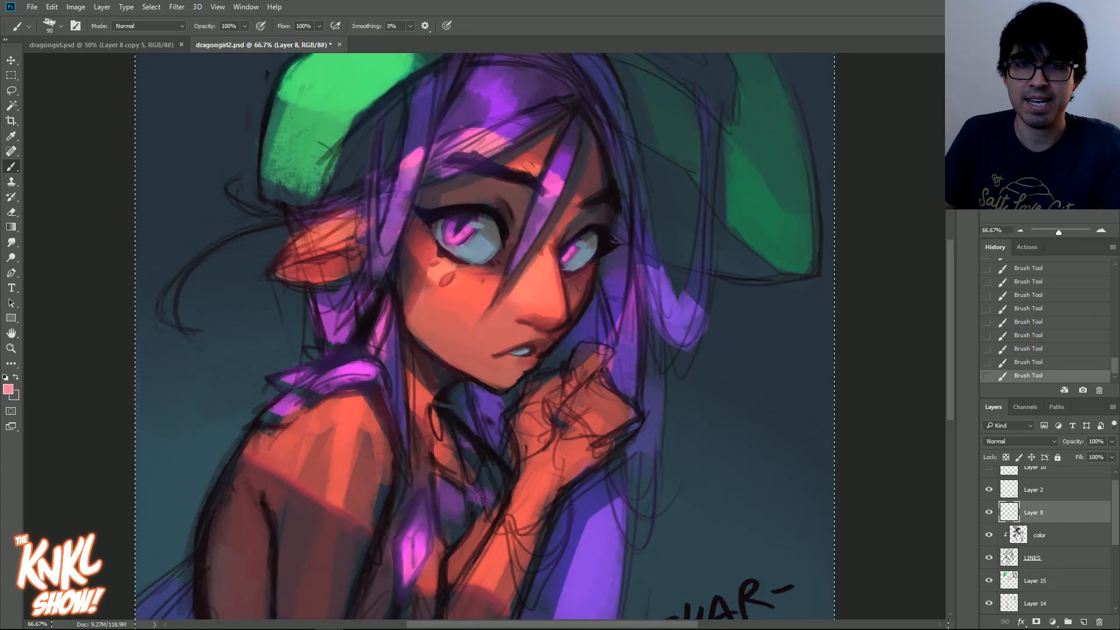
key(ctrl+u)
drag(849, 343, 892, 337)
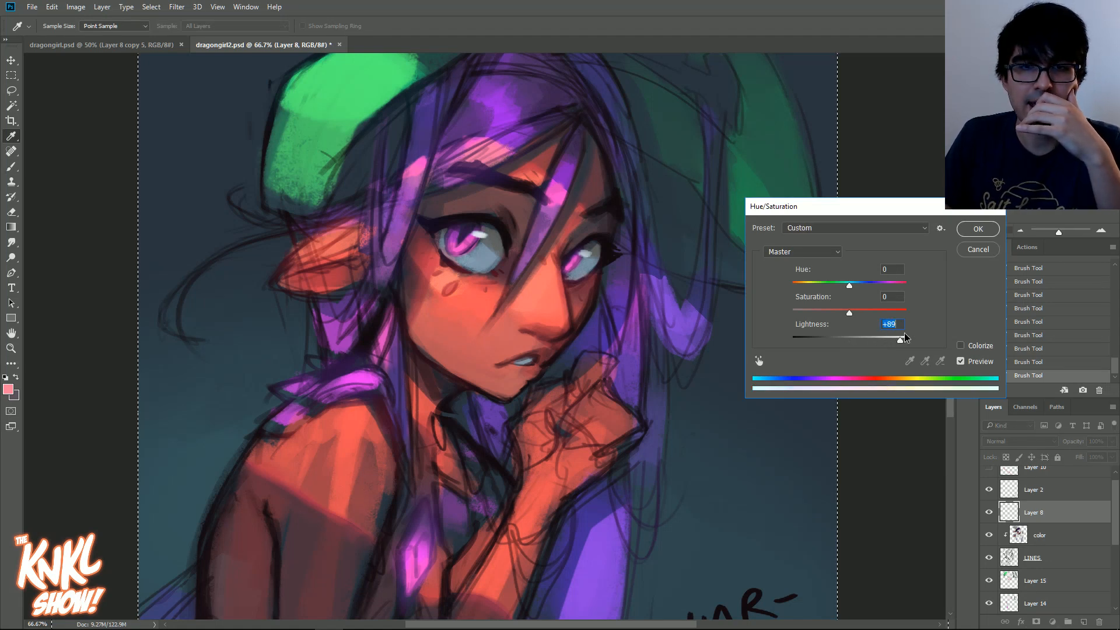
click(971, 228)
key(b)
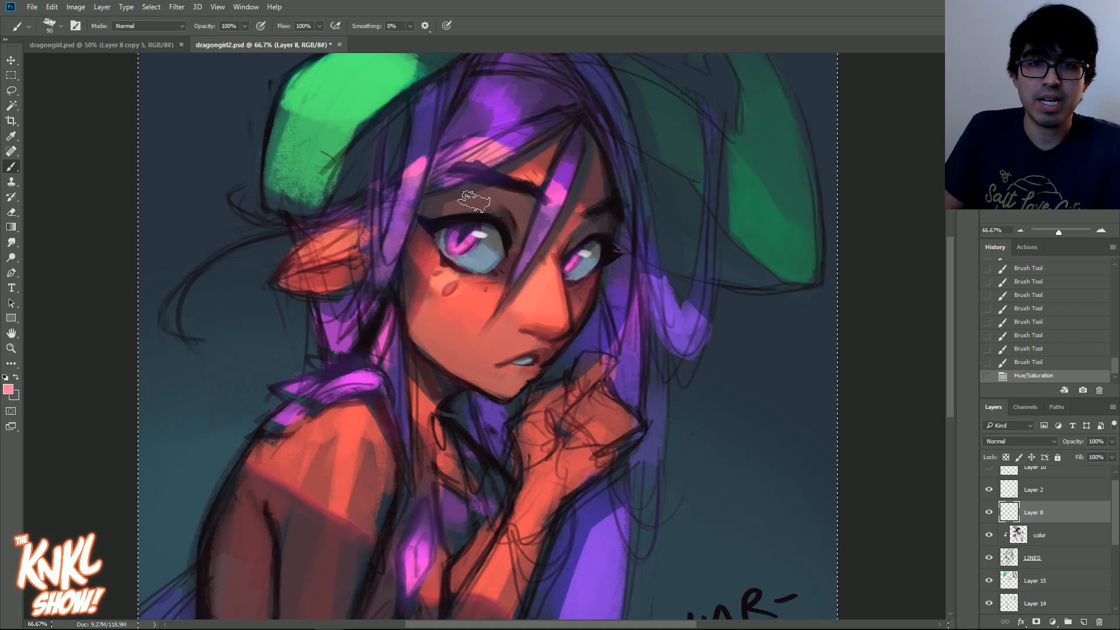
Try painting salmon pink strokes on the hair highlight above the near eyebrow, and step back to the Hue/Saturation state.
click(8, 389)
click(880, 243)
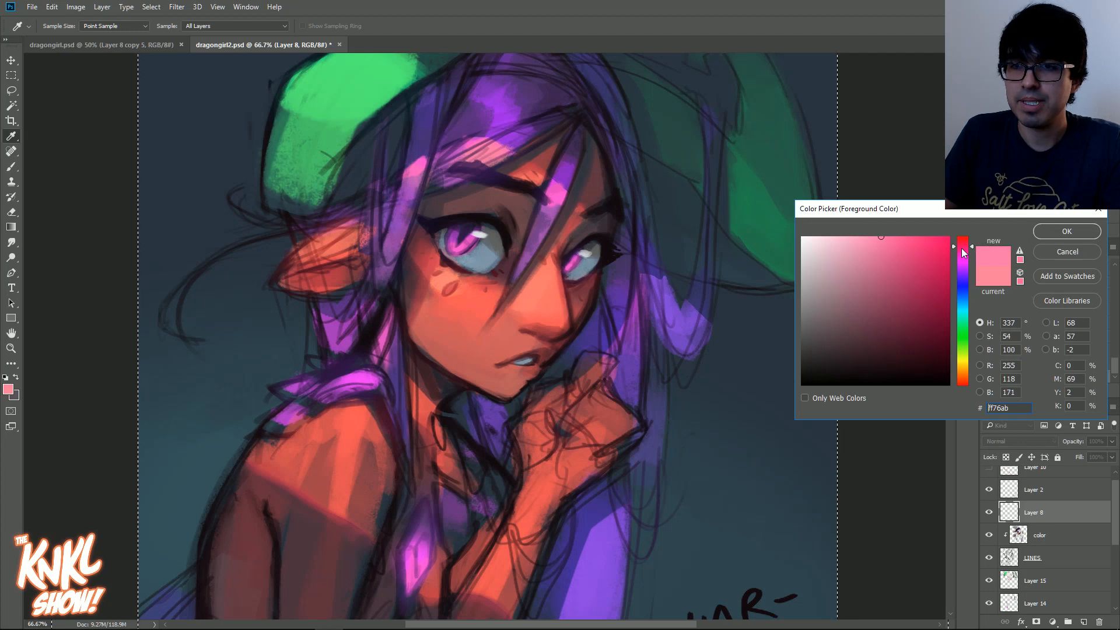
click(1049, 230)
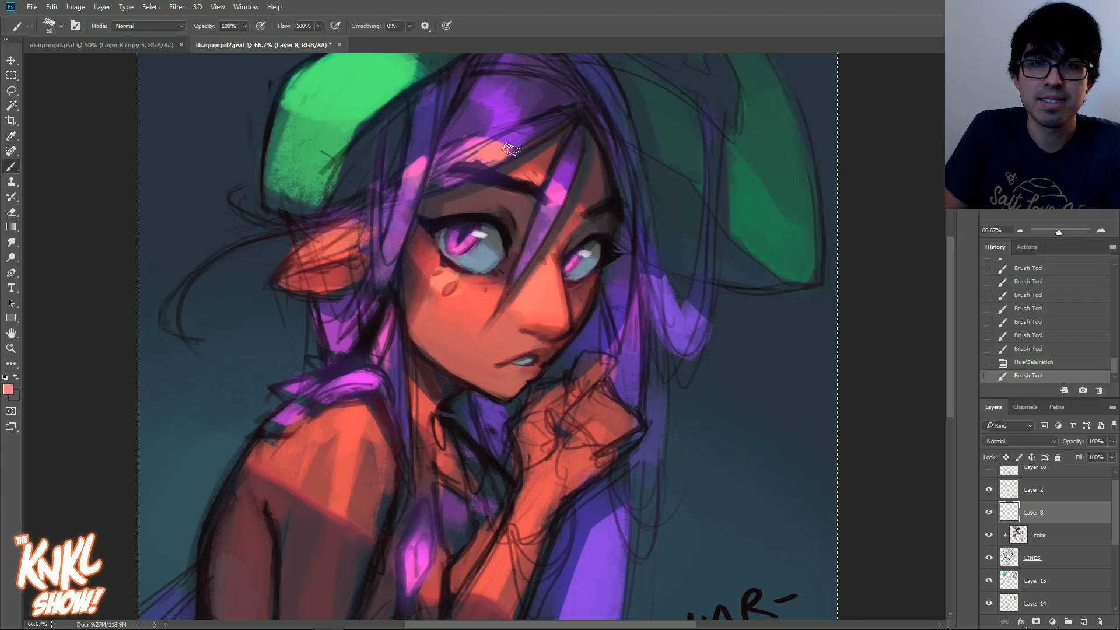
drag(467, 146, 484, 144)
key(bracketleft)
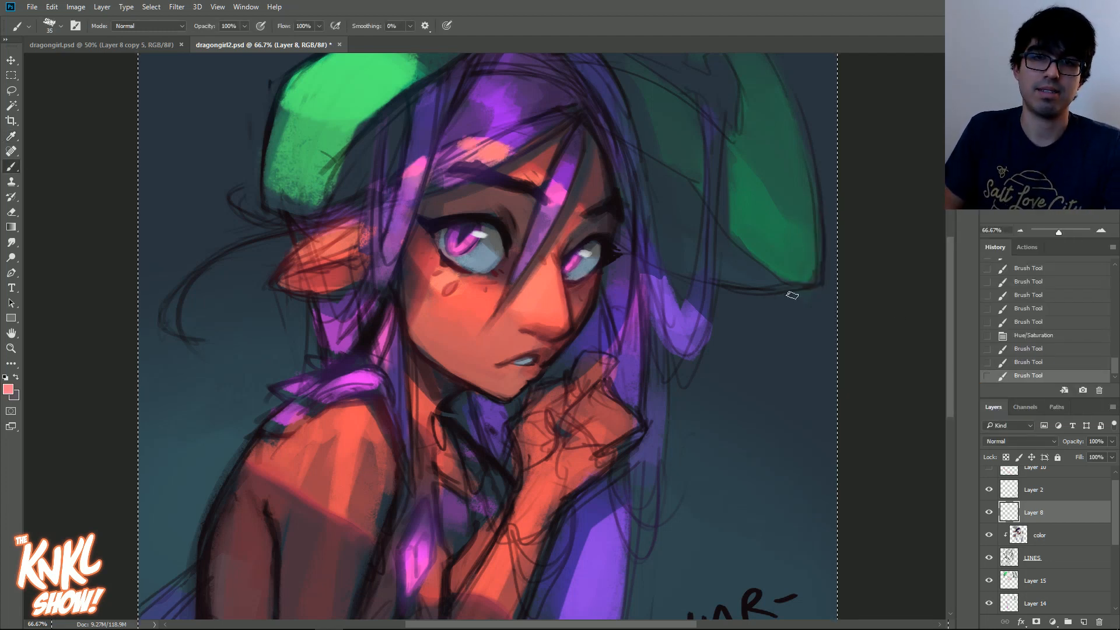
click(1027, 335)
Sample the bright pink from the forelock, and paint highlights on the hair above the brow, the forelock and the strands behind the hand.
alt+click(564, 193)
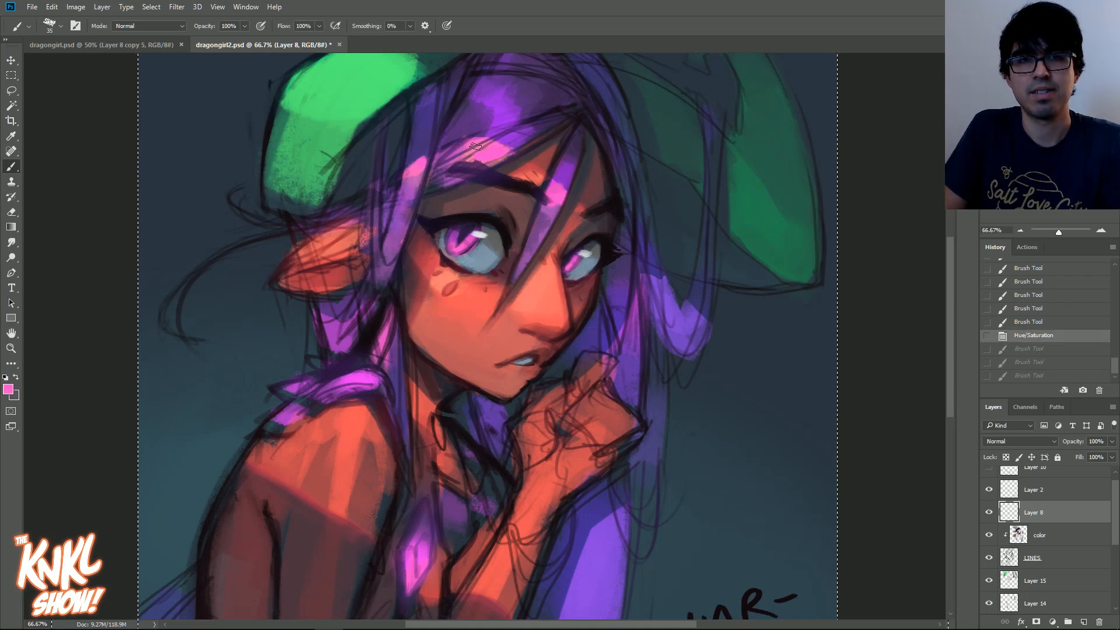
drag(475, 146, 496, 150)
drag(548, 188, 560, 201)
key(bracketleft)
drag(610, 339, 618, 361)
drag(641, 297, 629, 328)
Paint the fingernails of the raised hand purple with pink highlights, using a 15 px brush.
key(bracketleft)
key(bracketleft)
key(bracketleft)
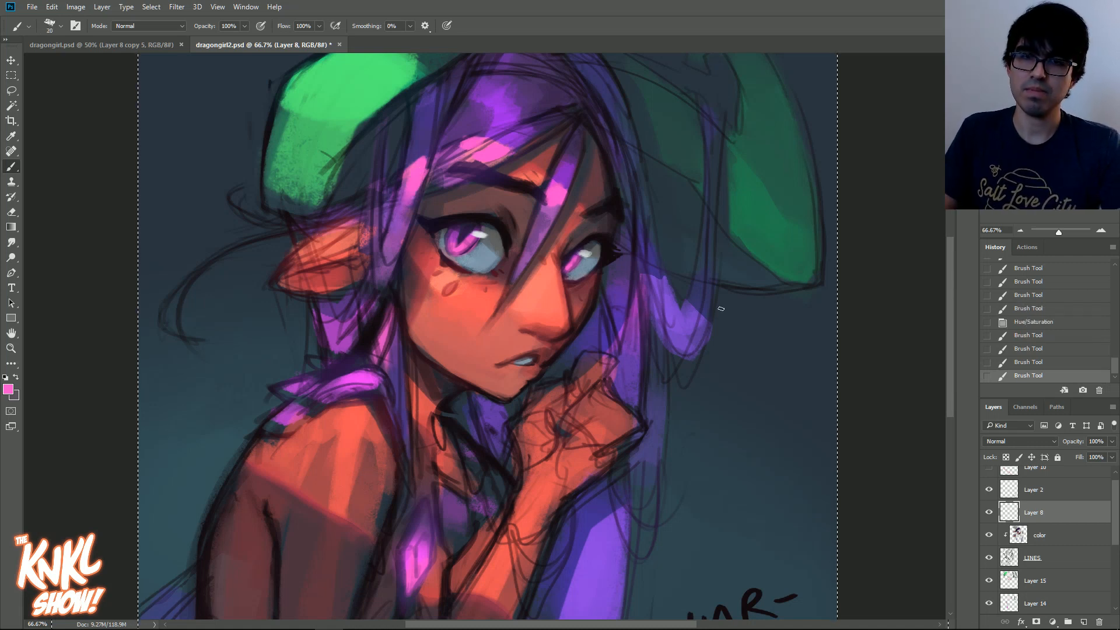
key(bracketright)
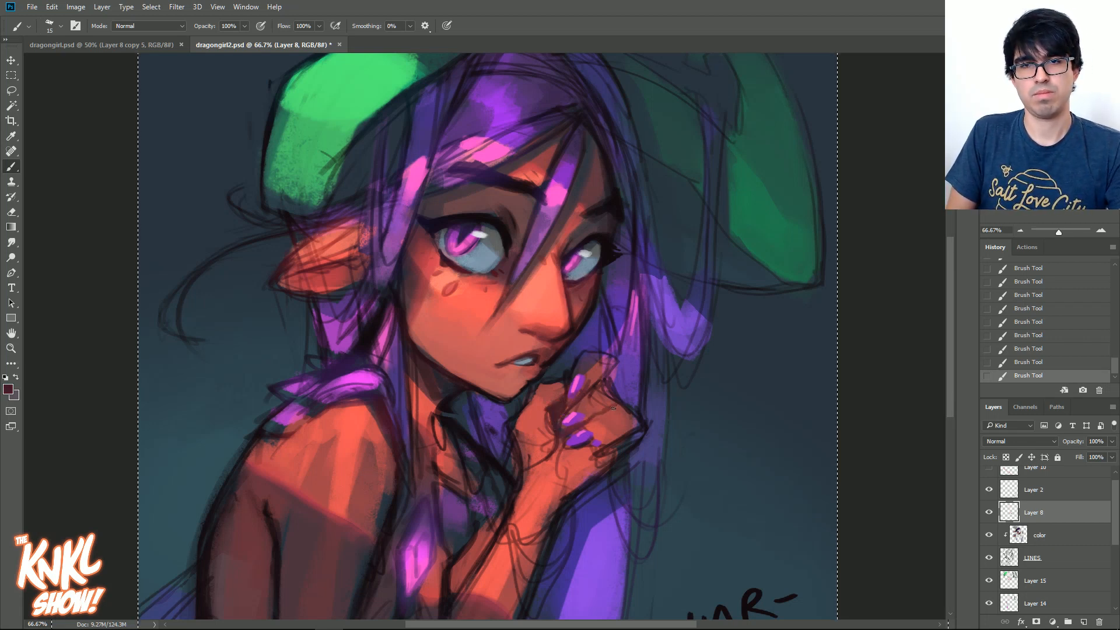
alt+click(594, 442)
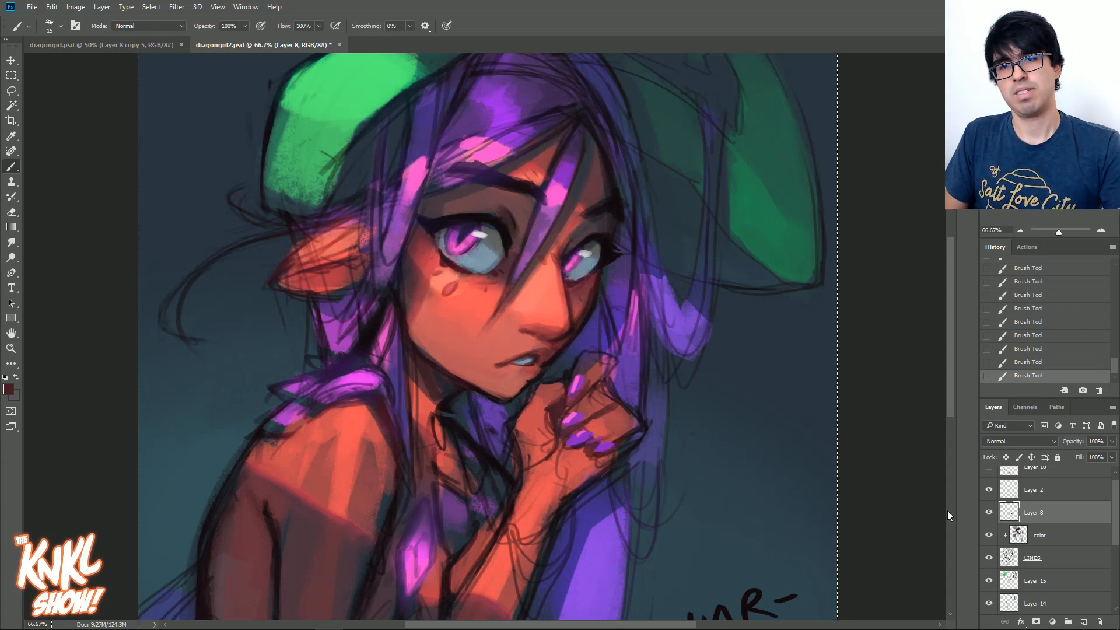
Compare the painting with Layer 8 hidden and shown, and view the whole canvas.
click(989, 512)
click(989, 512)
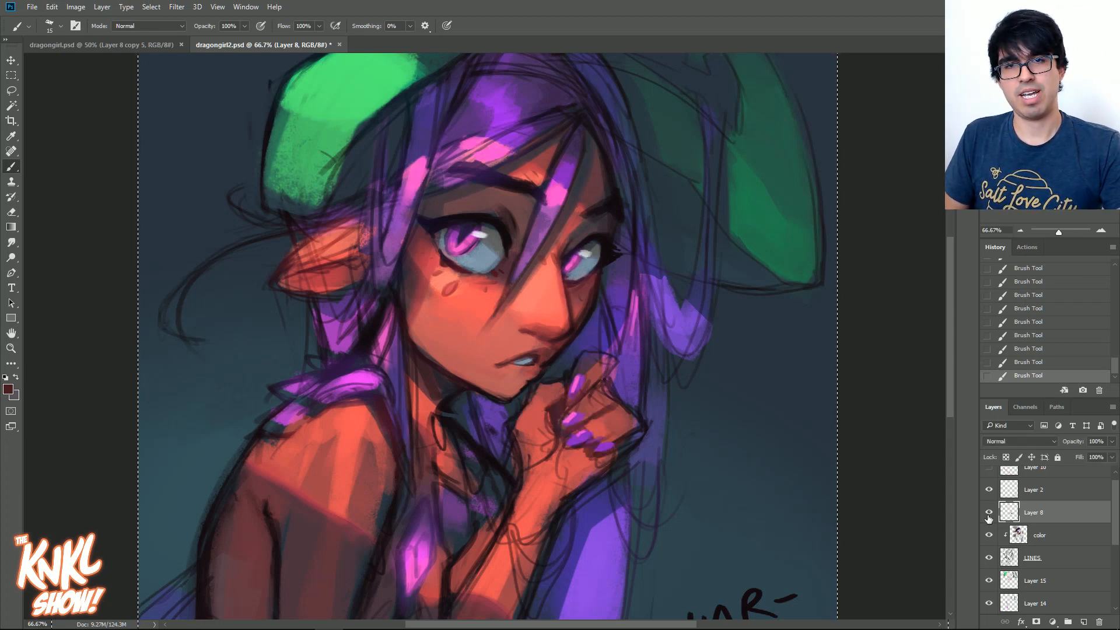
click(989, 512)
click(989, 513)
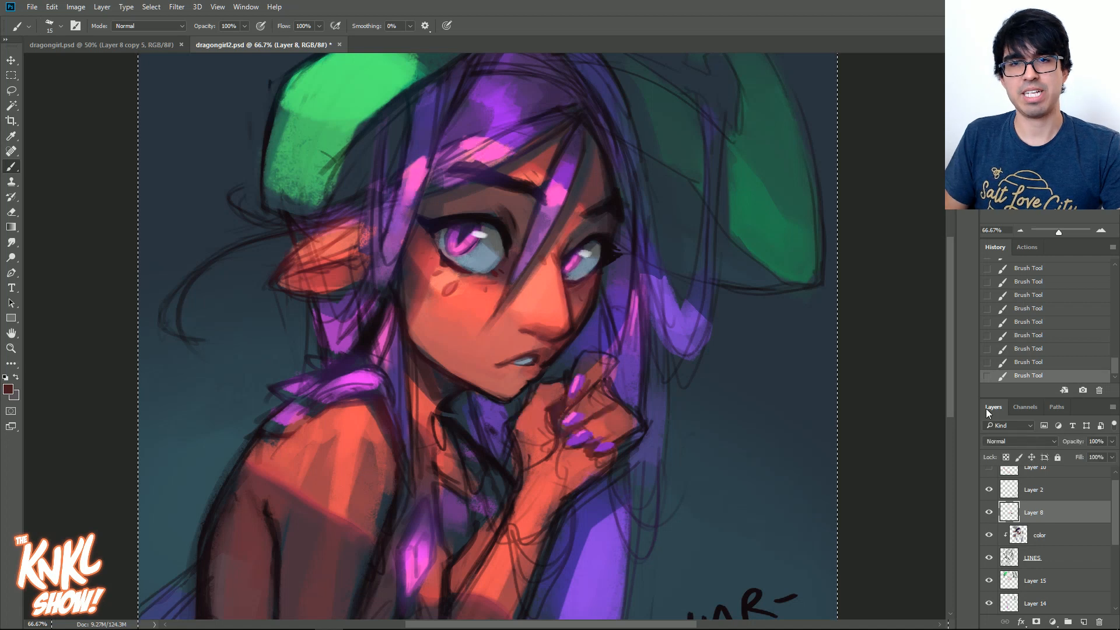
click(1019, 230)
click(1019, 230)
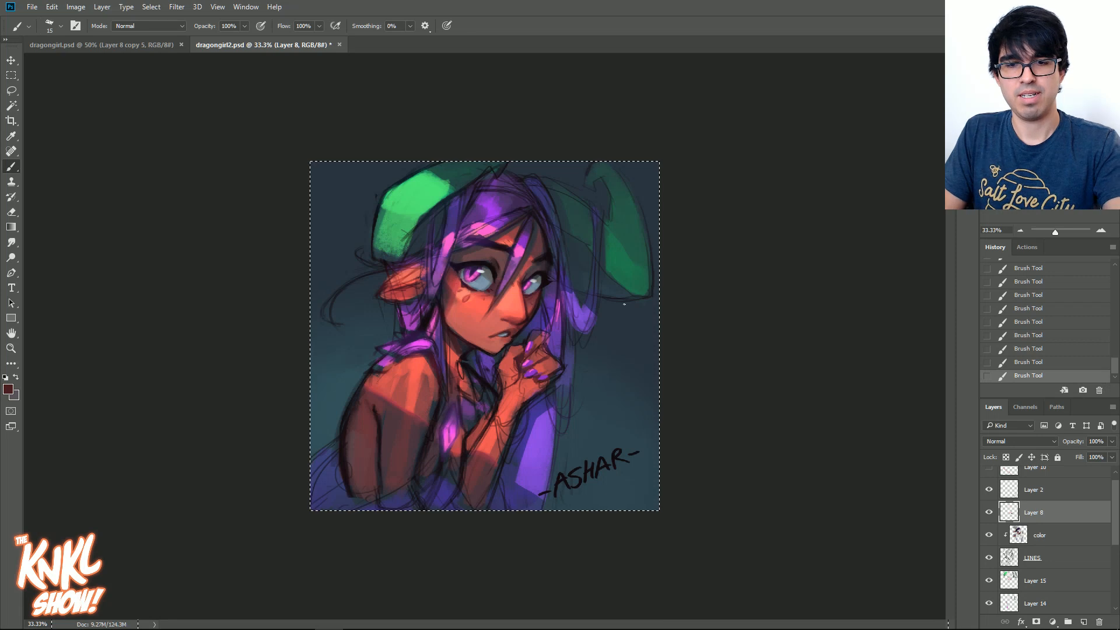
Remove the selection, and flip the canvas horizontally.
key(l)
key(ctrl+d)
key(h)
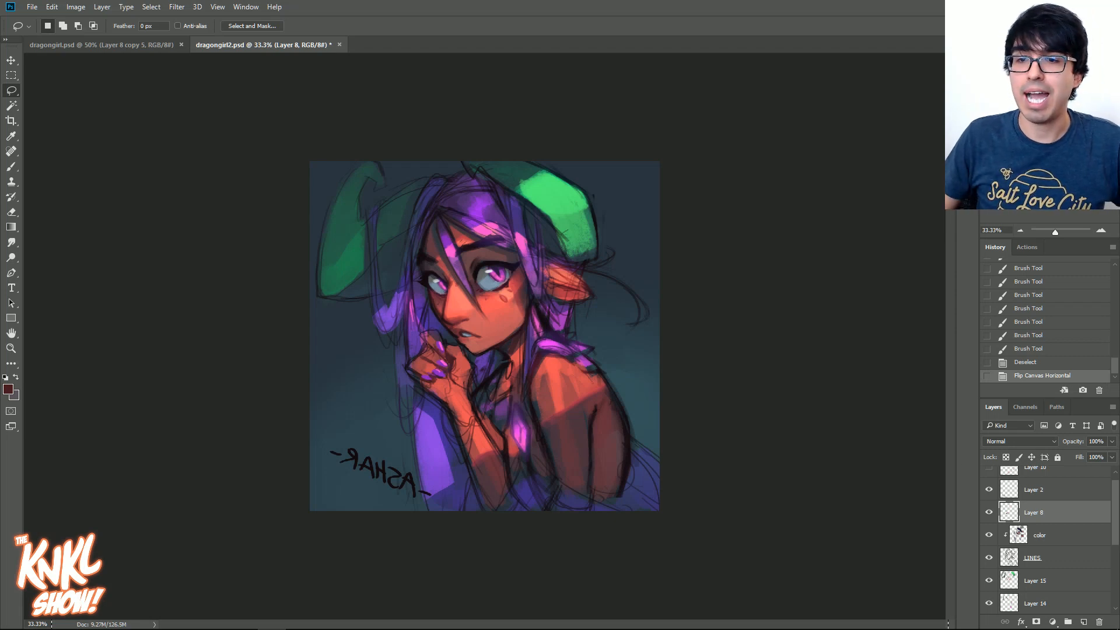
Compare the painting with Layer 8, color, LINES and Layer 15 hidden and shown, and flip the canvas back horizontally.
click(990, 513)
click(989, 535)
click(989, 558)
click(989, 581)
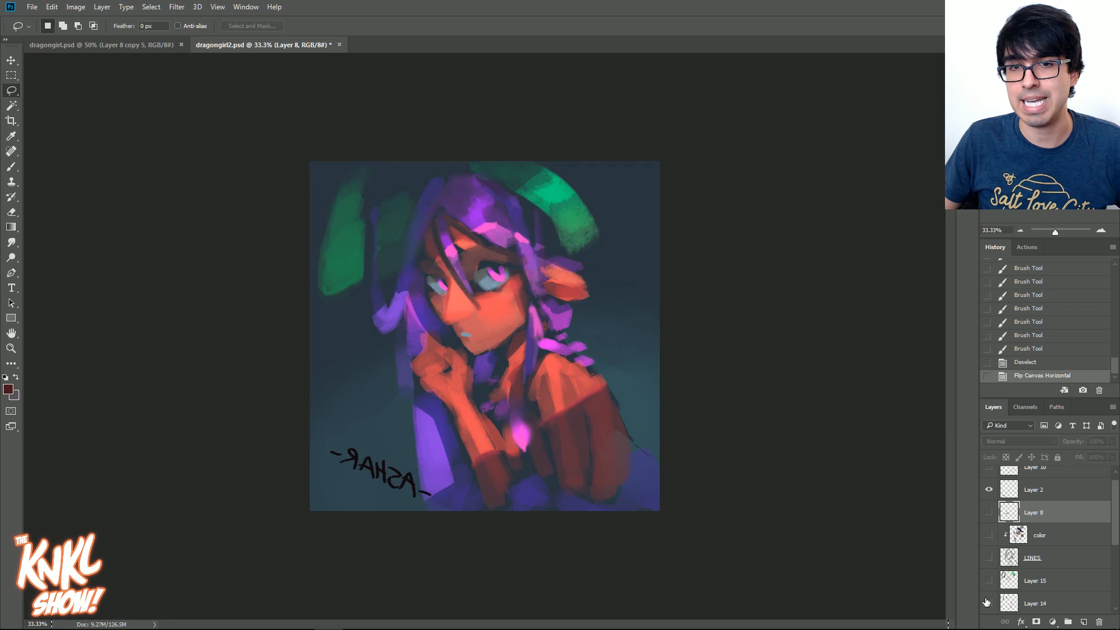
click(989, 558)
click(989, 535)
click(989, 536)
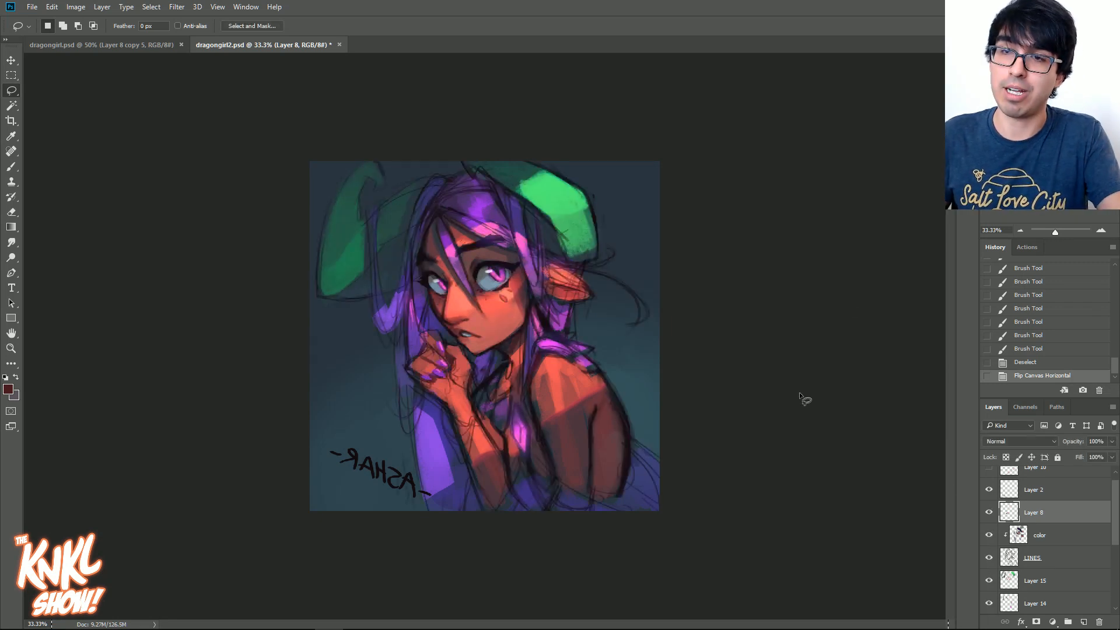
key(h)
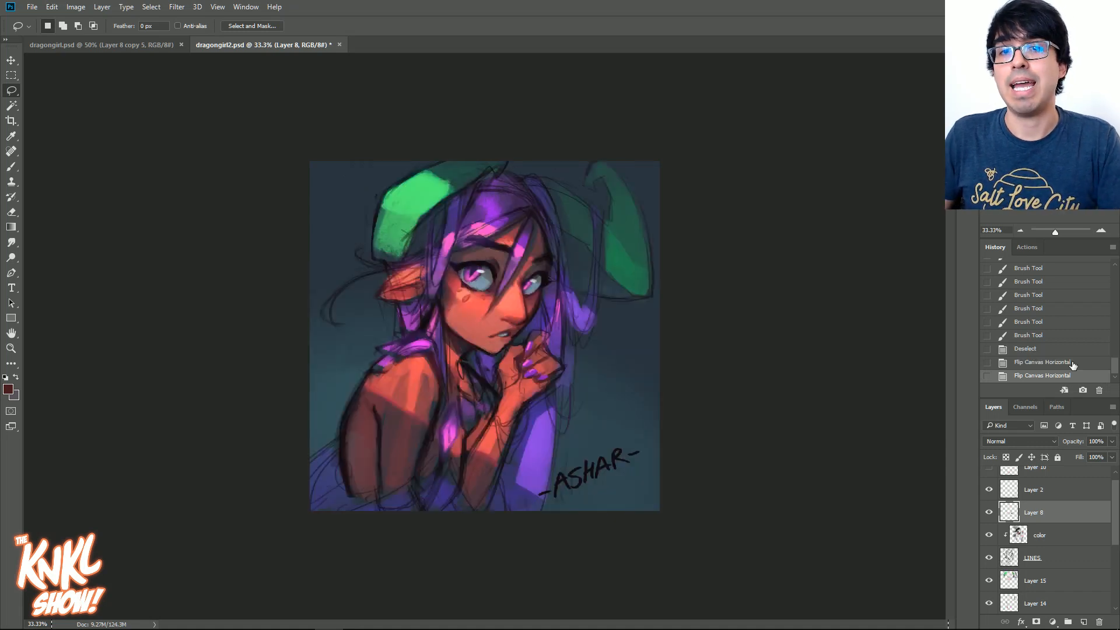